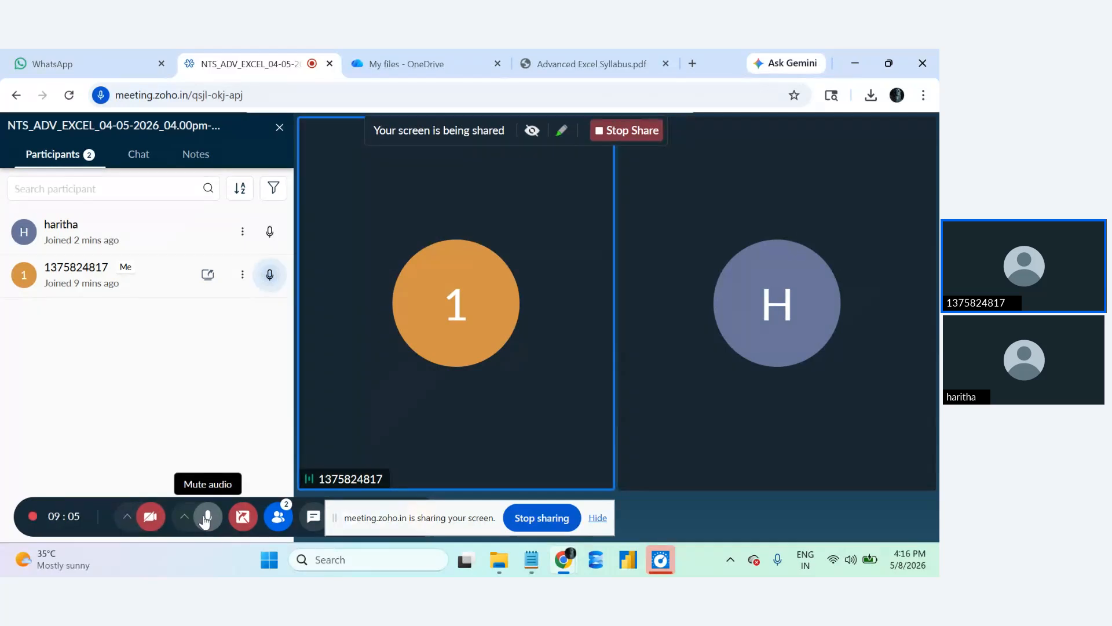
Mute the meeting microphone briefly and unmute it again.
click(208, 517)
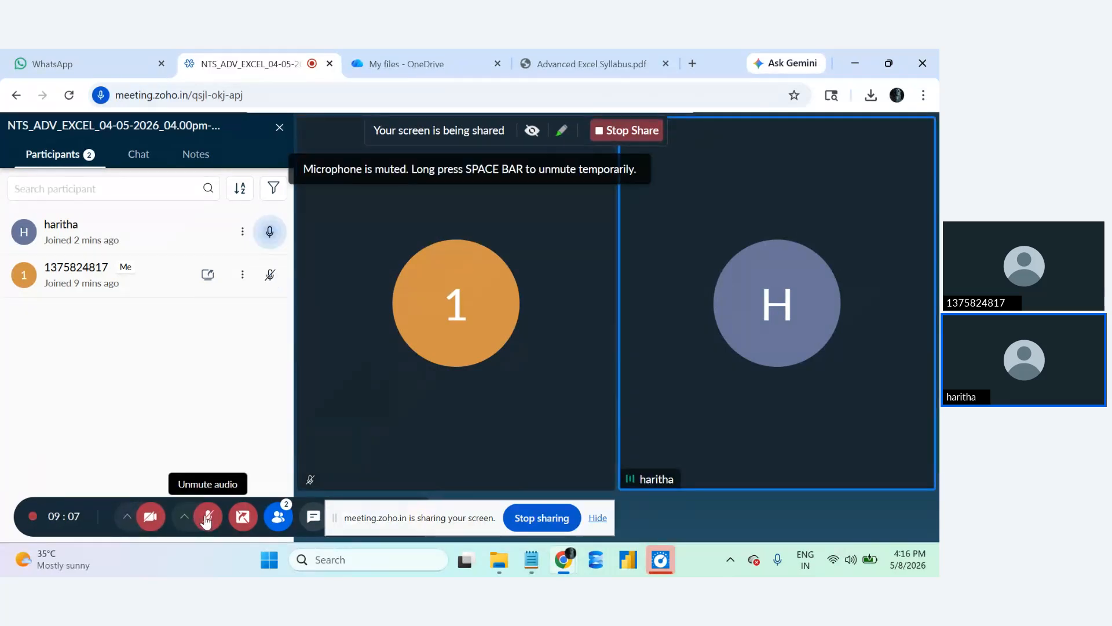
click(207, 517)
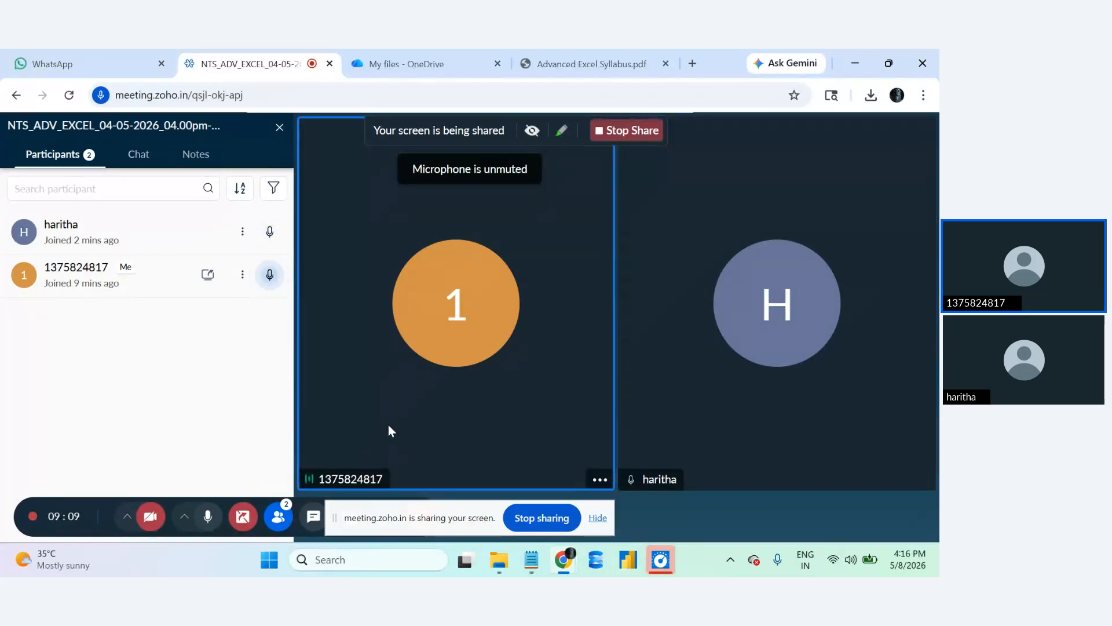
Launch Excel through the Windows search and create a blank workbook.
click(530, 573)
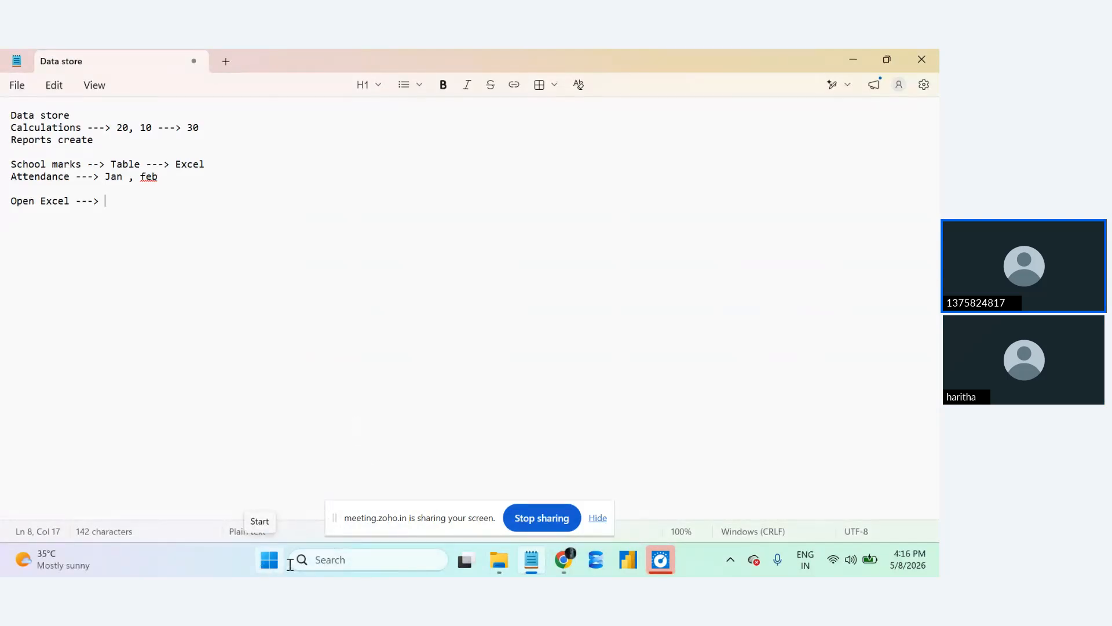
click(316, 562)
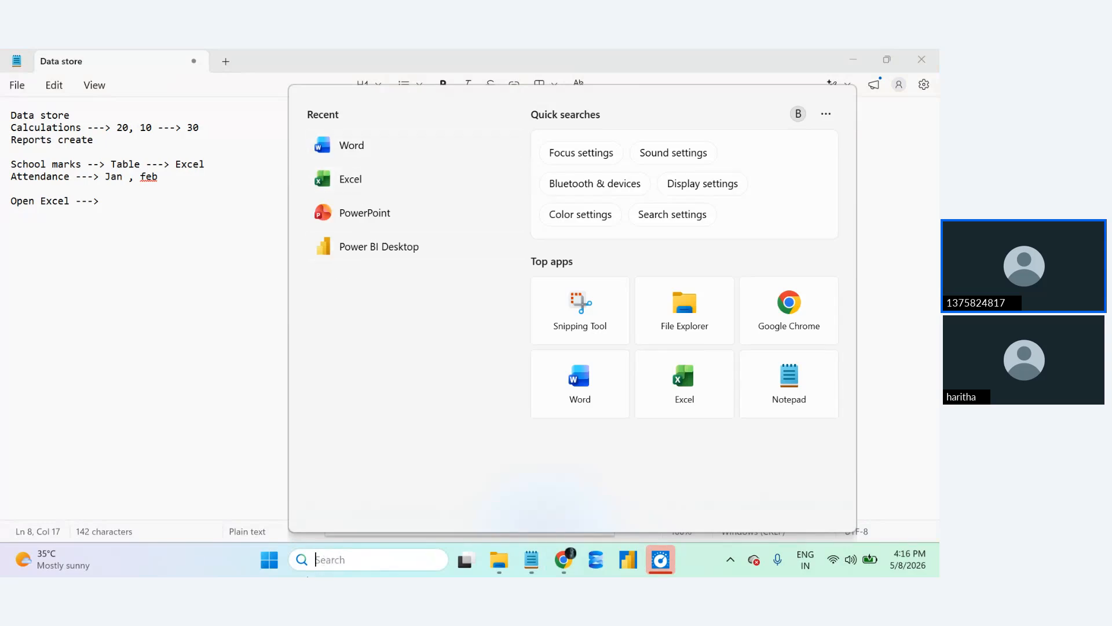
text(Excel)
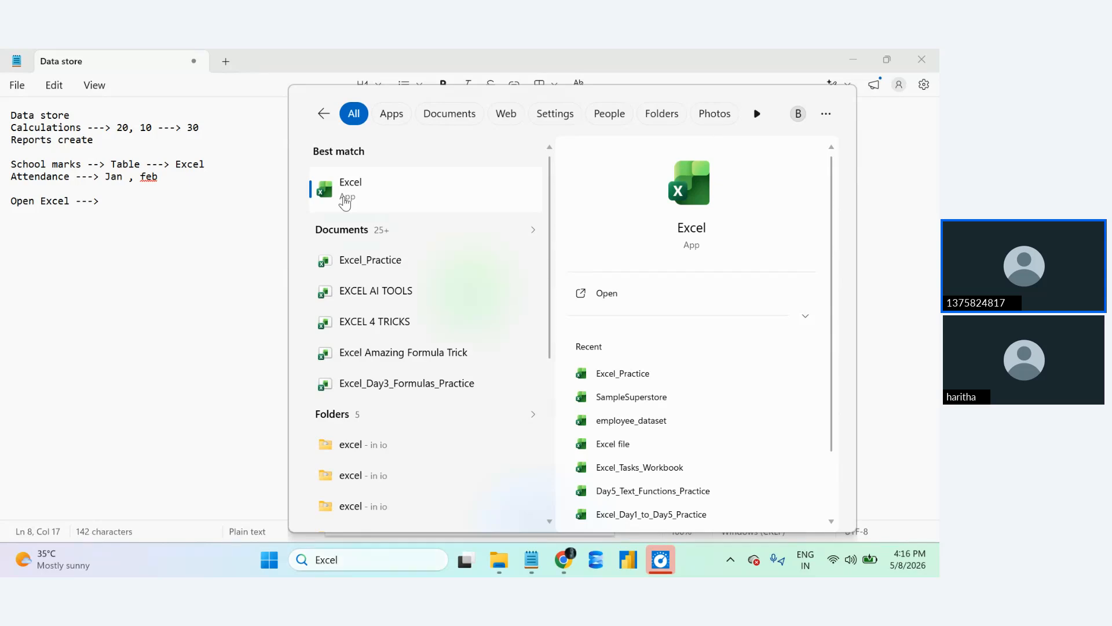
click(346, 203)
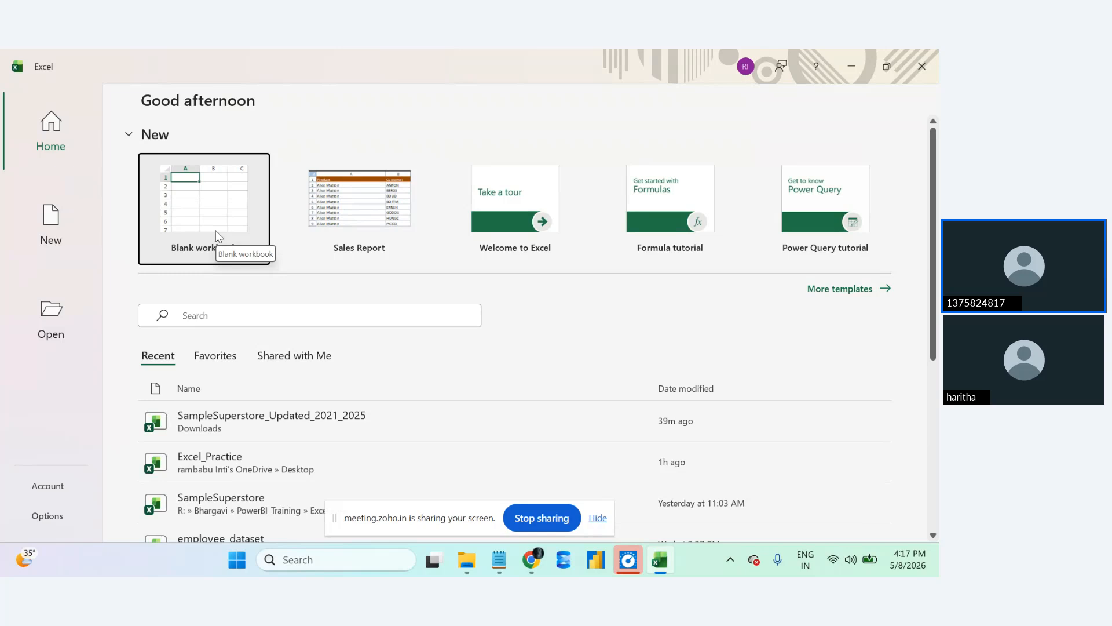
click(230, 216)
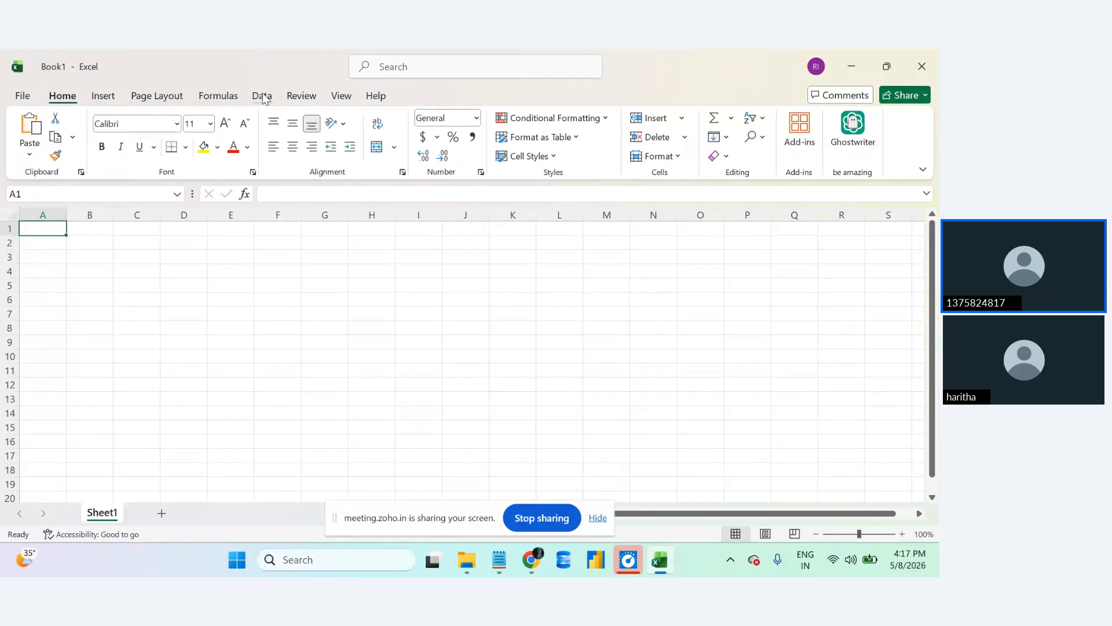
click(106, 97)
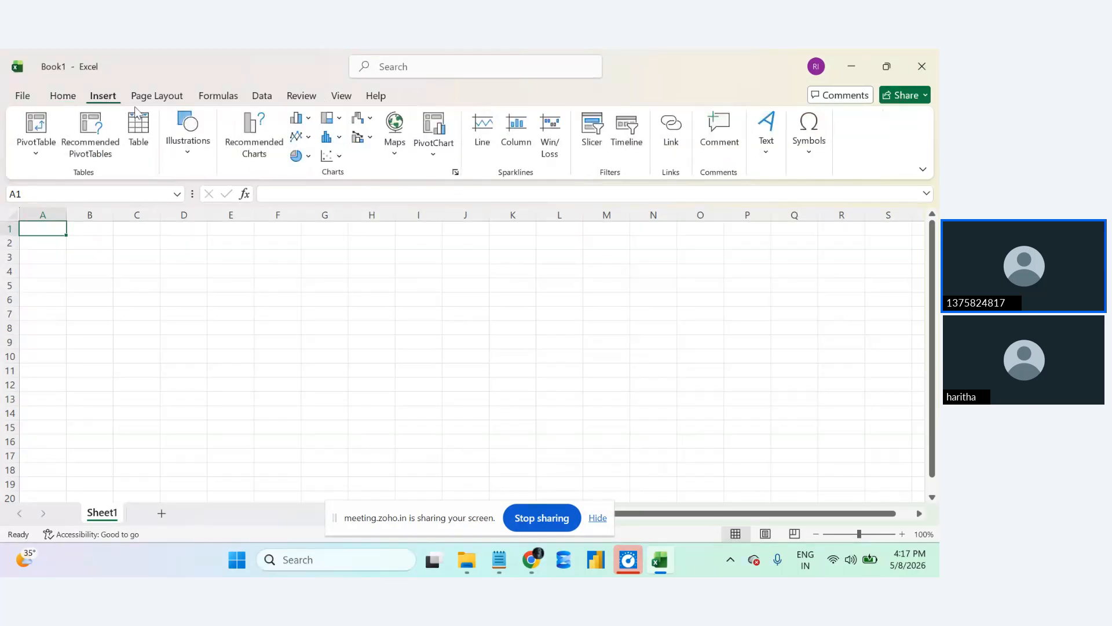
click(154, 102)
click(215, 98)
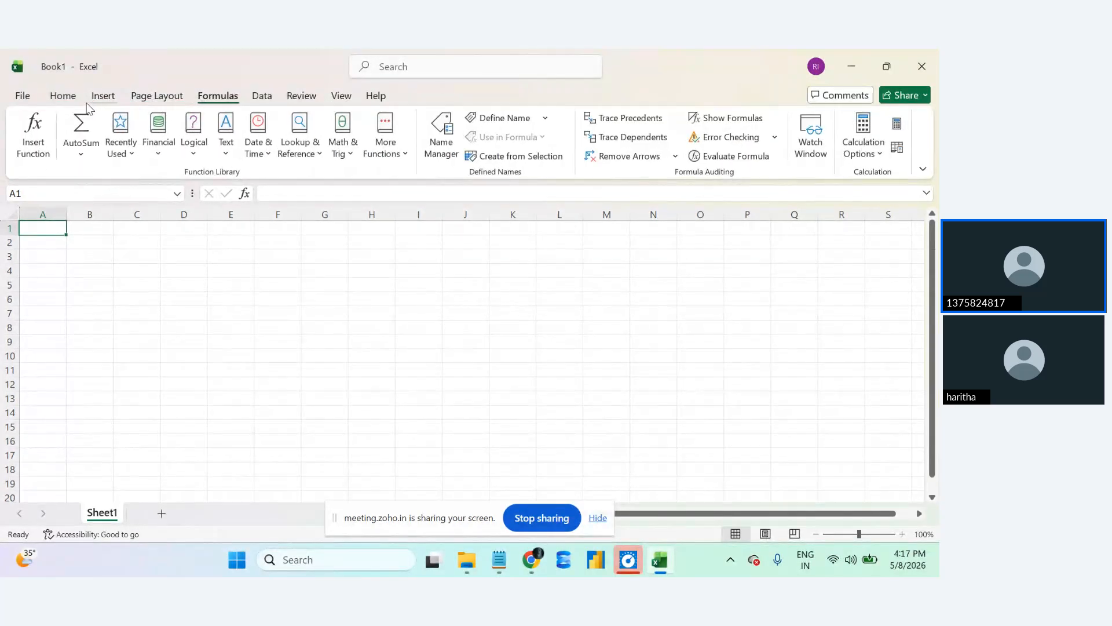
click(63, 98)
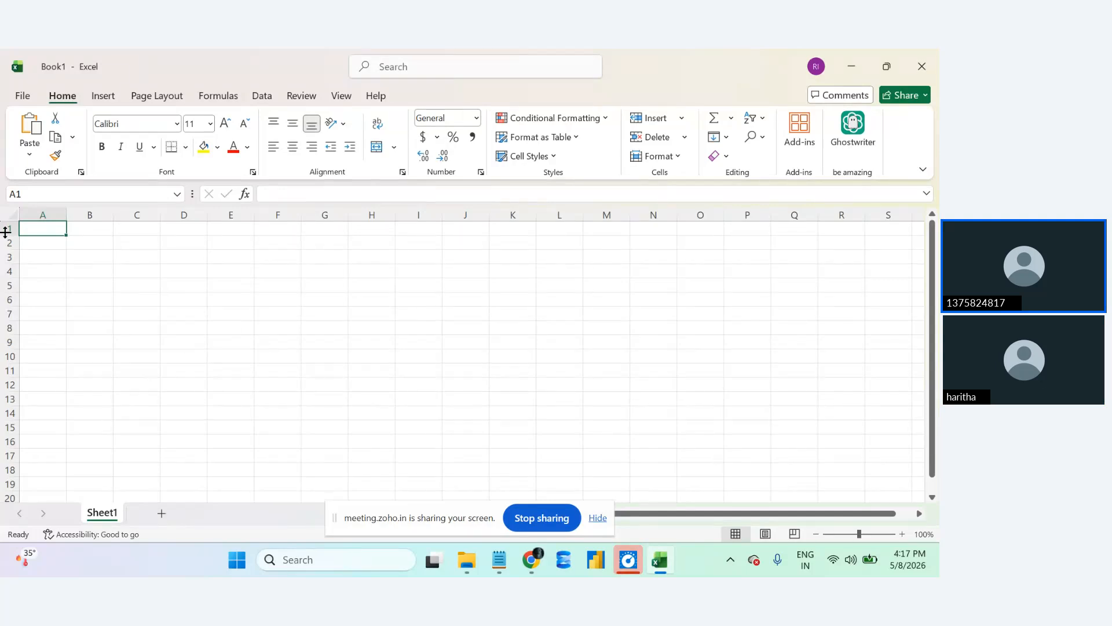
Switch to the Notepad notes and add the line "Rows, columns --->" below the "Open Excel" line.
click(497, 562)
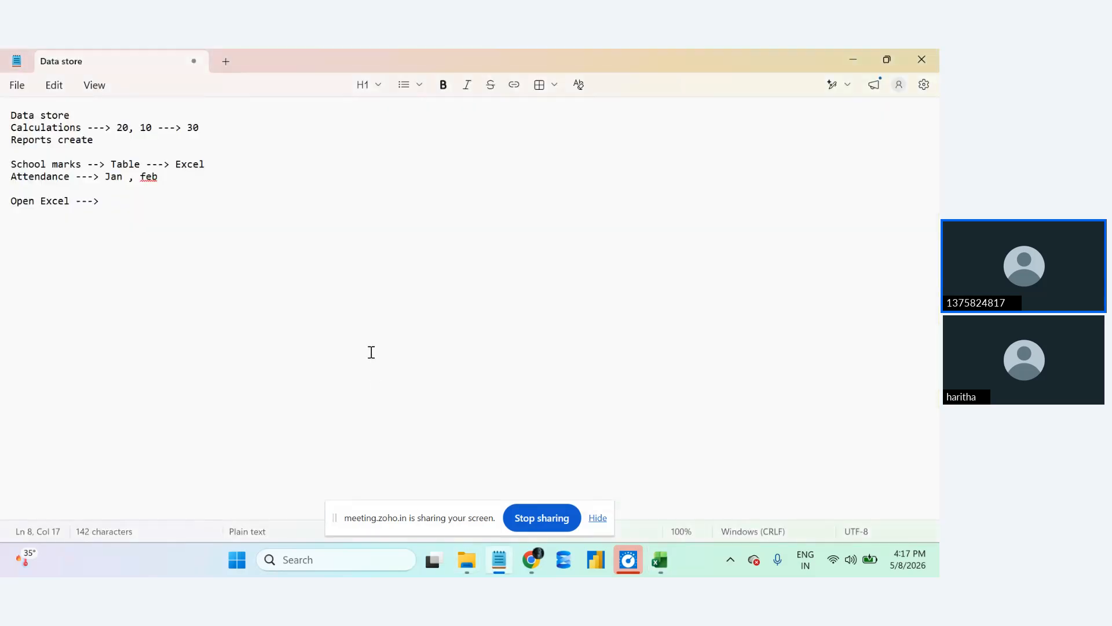
key(Return)
text(Rows, v)
key(BackSpace)
text(columns)
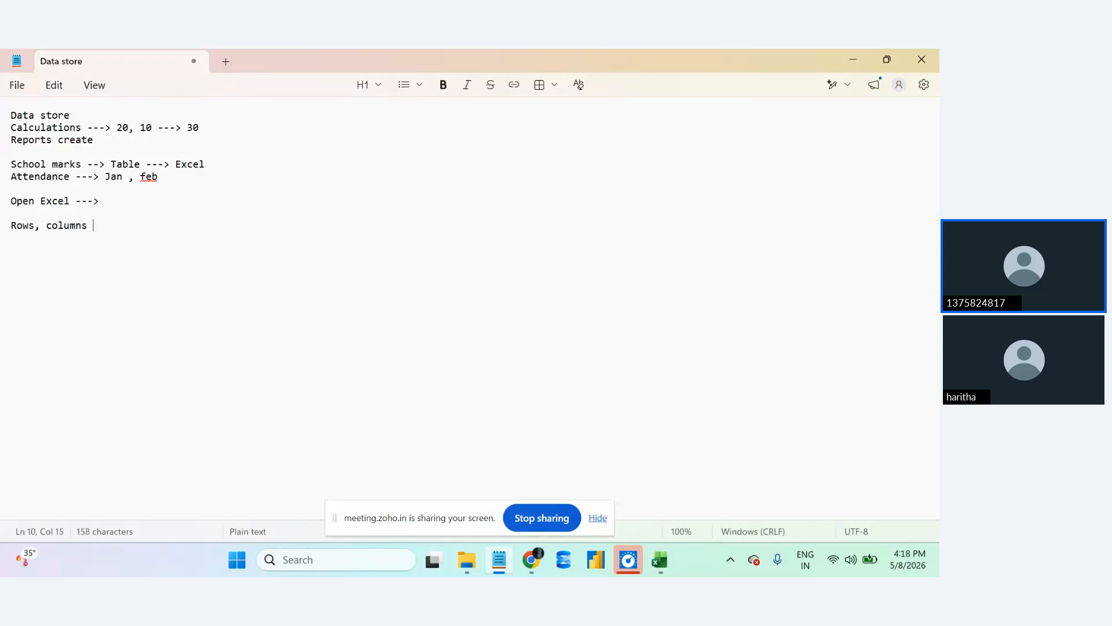
text( --->)
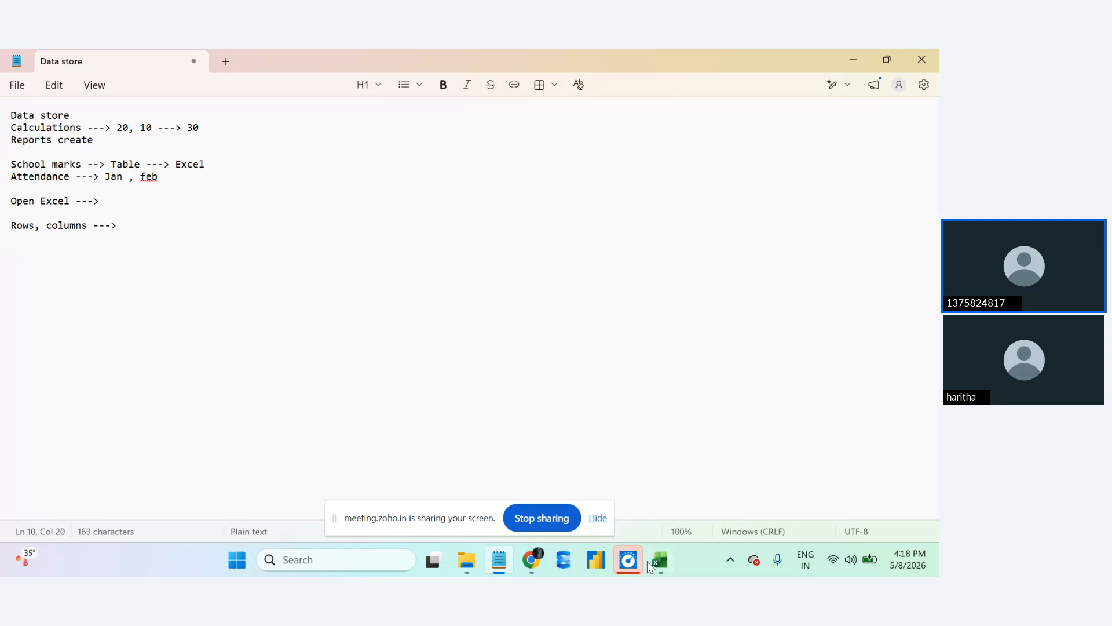
Switch to Excel and highlight whole rows 1, 2 and 4 one after another to show what a row is.
drag(649, 561, 565, 569)
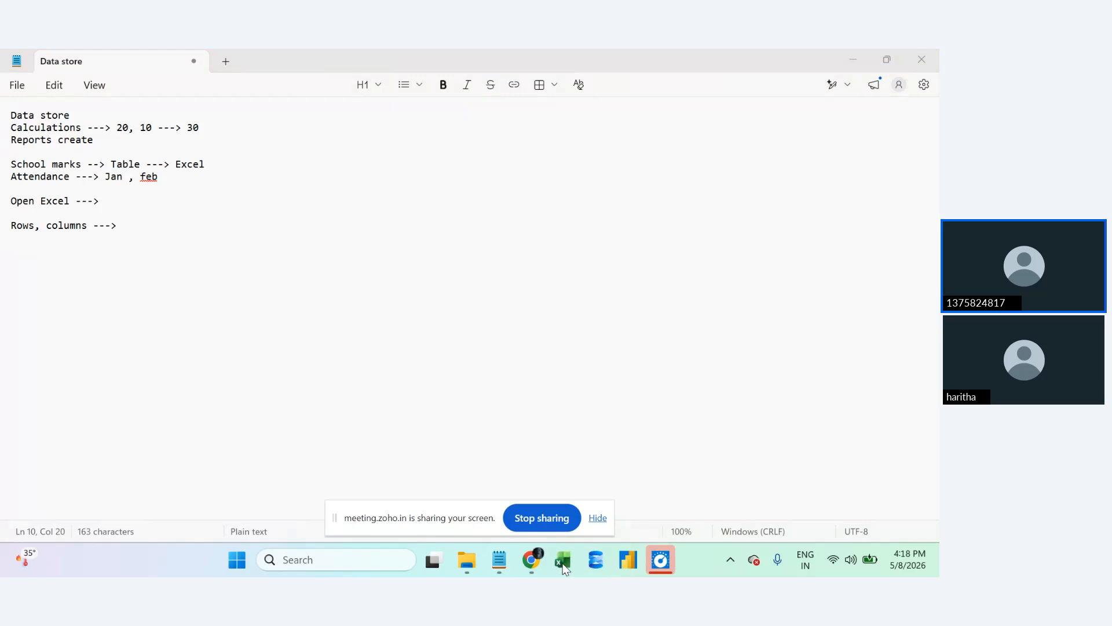
click(565, 568)
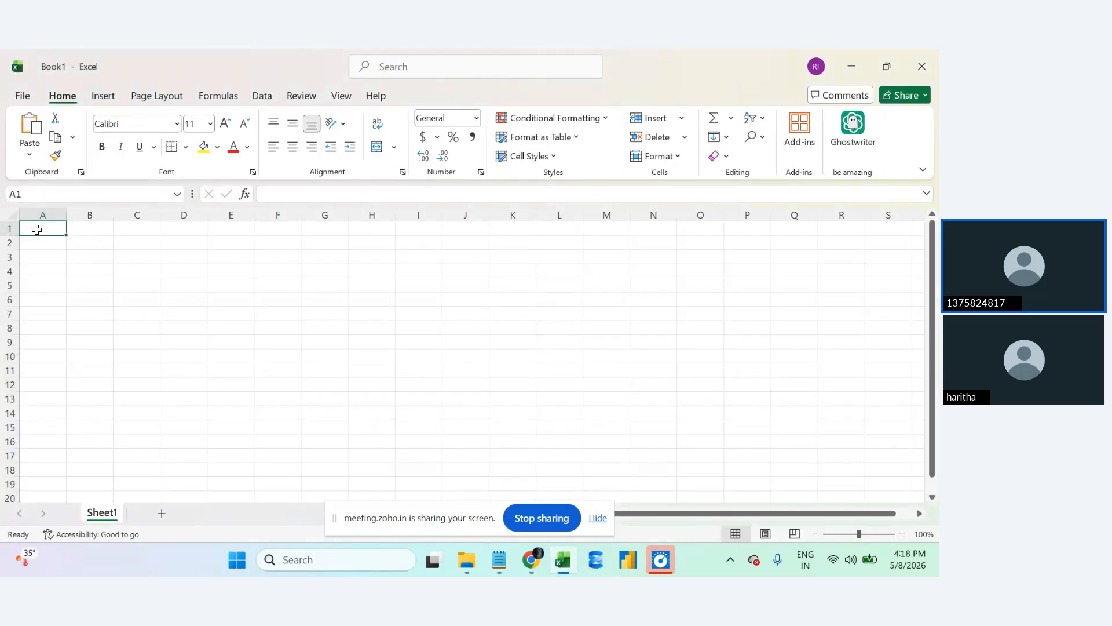
click(5, 230)
click(8, 243)
click(14, 260)
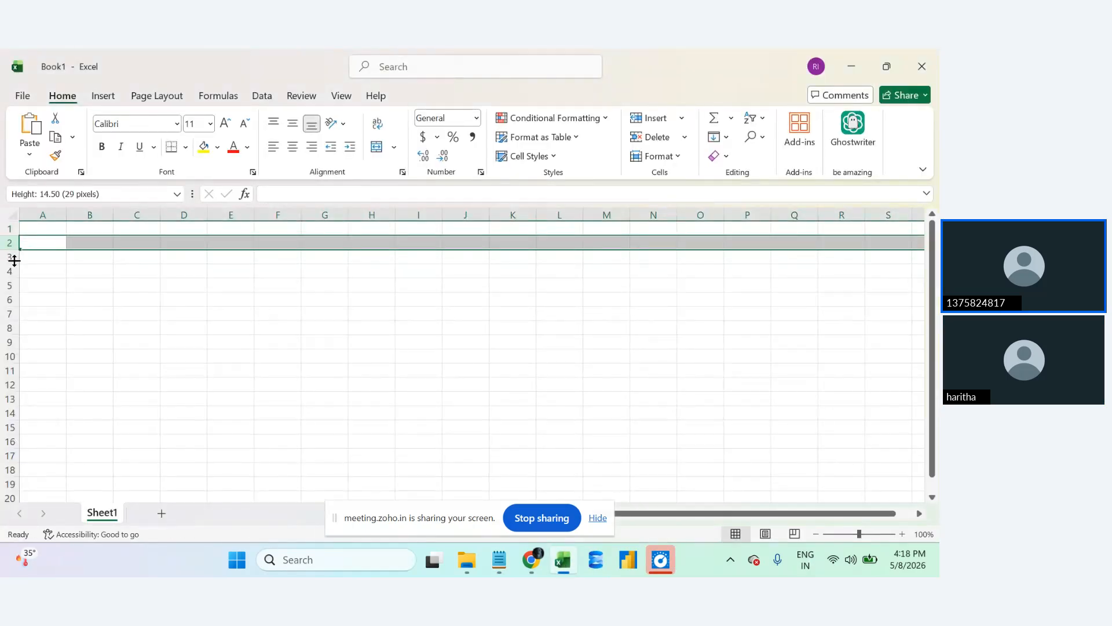
click(10, 270)
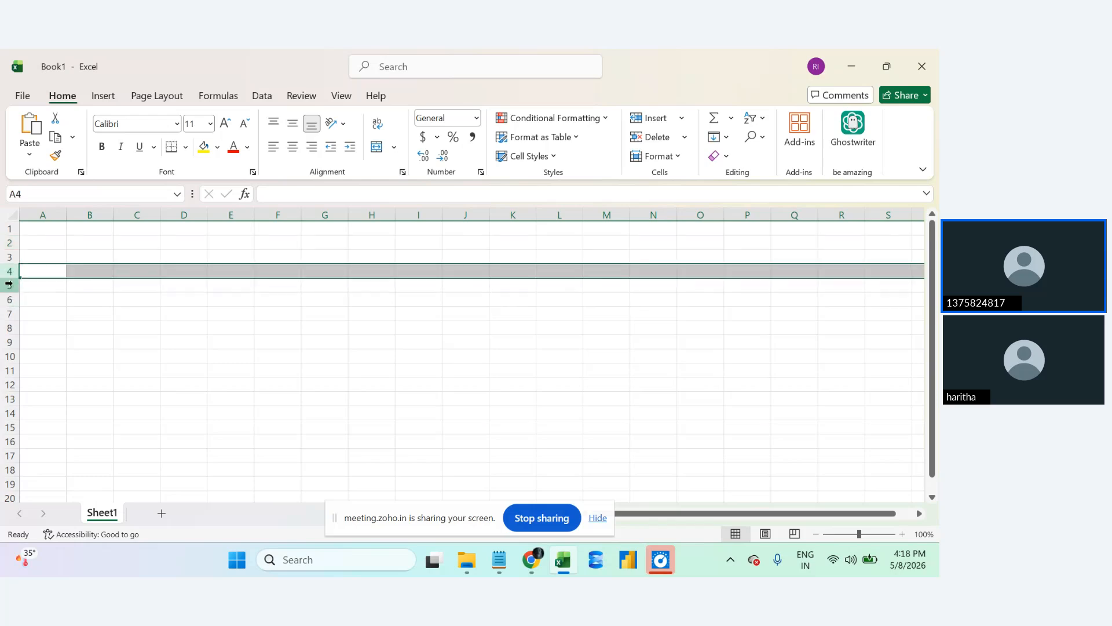
Switch to Notepad and add the line "Horizental lines ---> Rows" below the "Rows, columns" line.
click(499, 560)
key(Return)
key(Return)
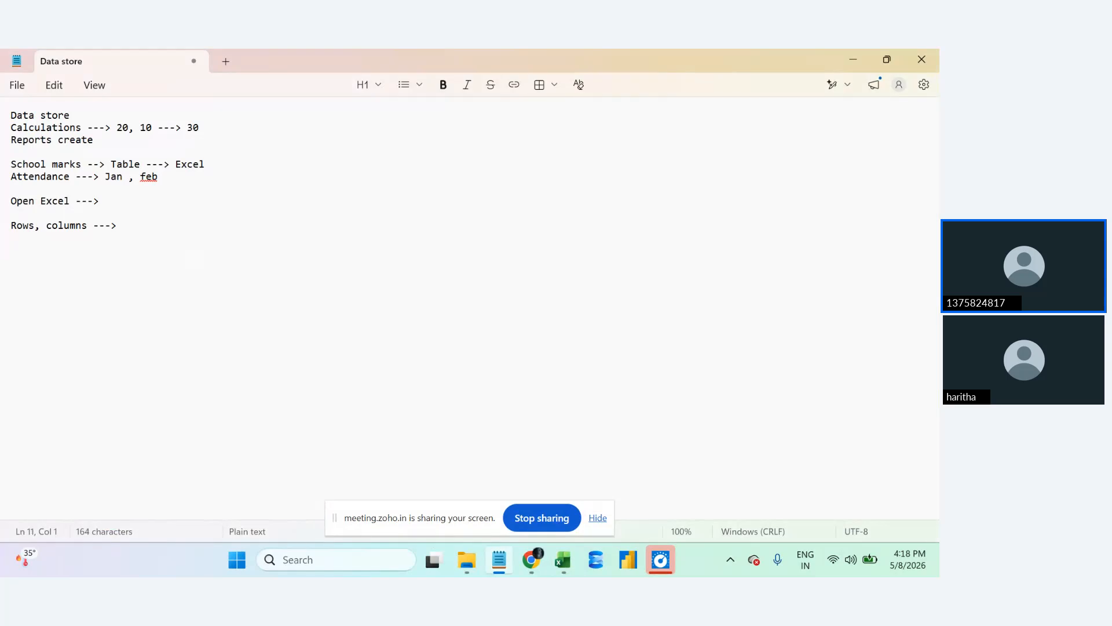
text(Horizental lines )
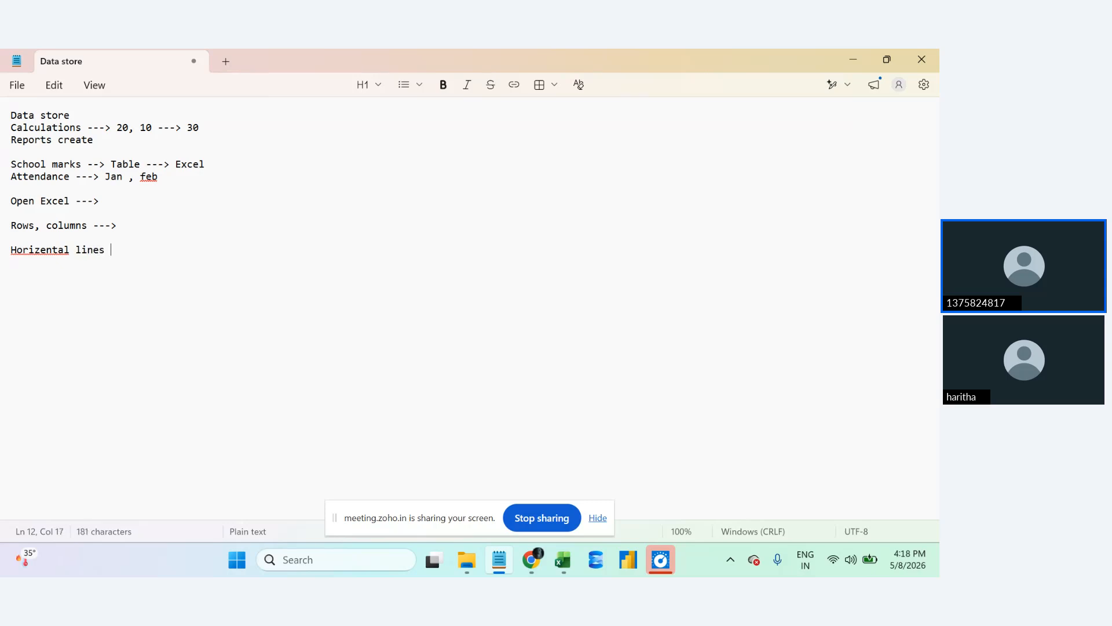
text(---> Rows)
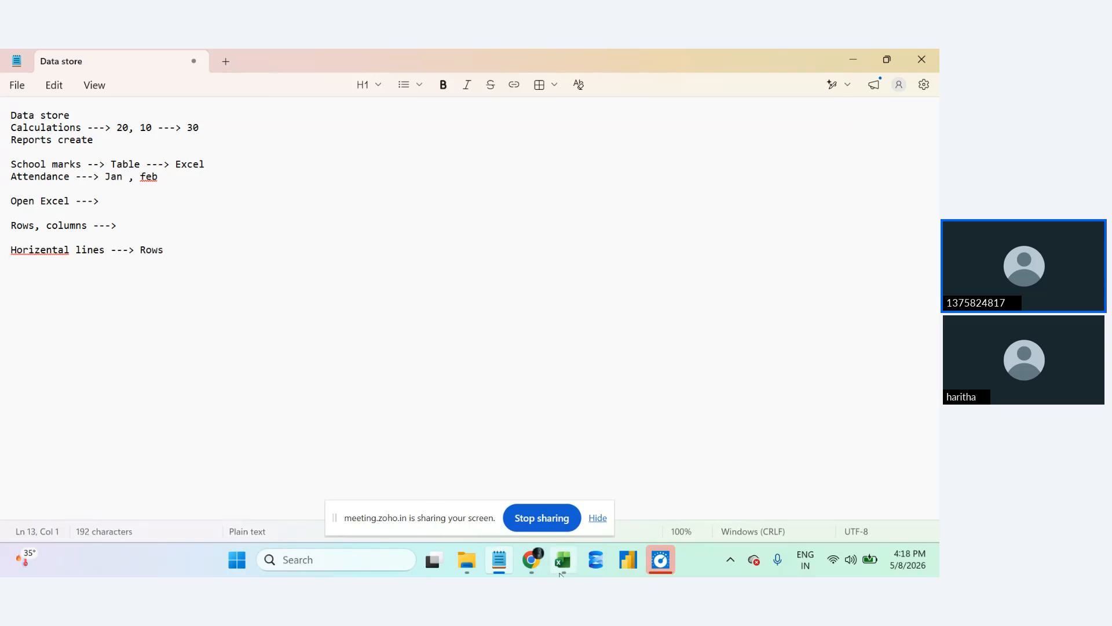
Switch to Excel and highlight whole columns A, B, C and F in turn to show what a column is.
click(510, 515)
click(42, 214)
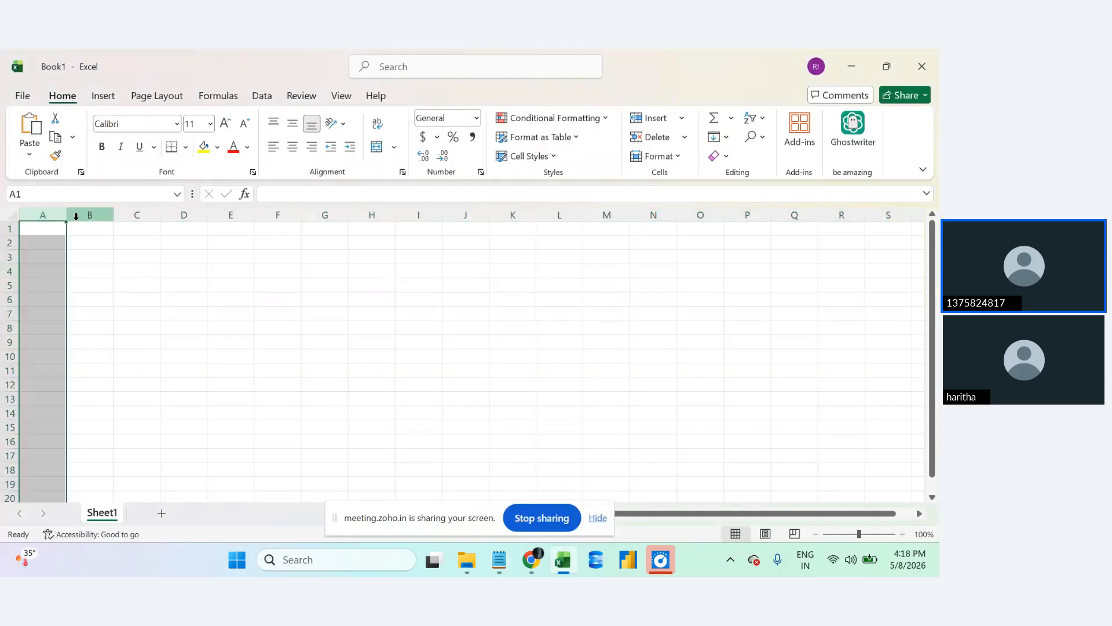
click(105, 215)
click(140, 216)
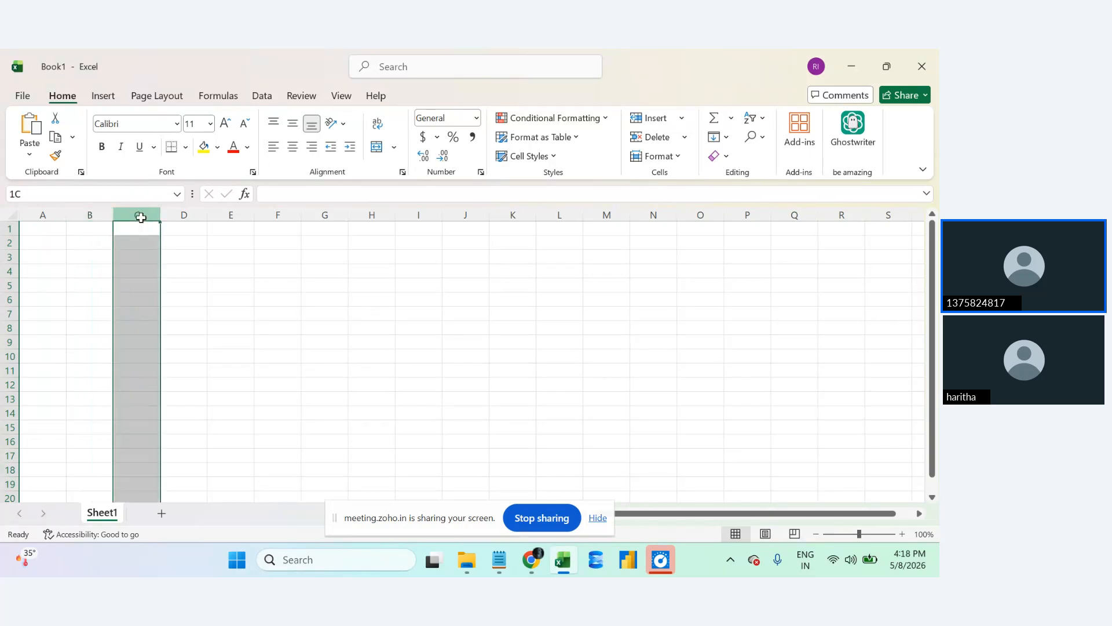
drag(141, 217, 293, 226)
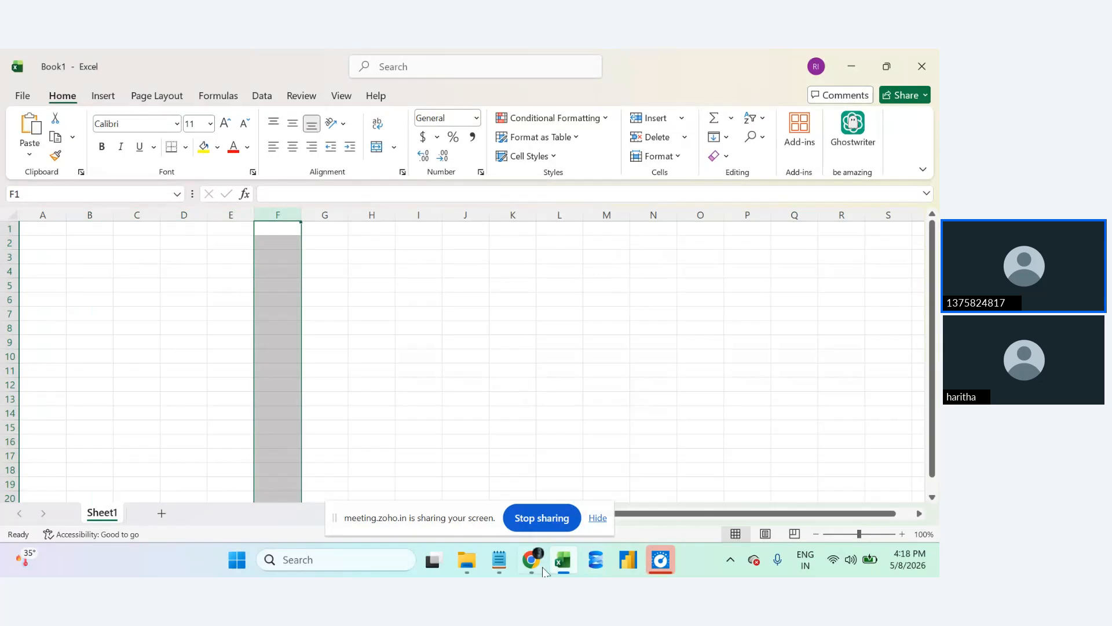
Switch to Notepad, add the line "Vertical lines --> Columns" and append "---> 1,2,3," to the Rows line.
click(499, 561)
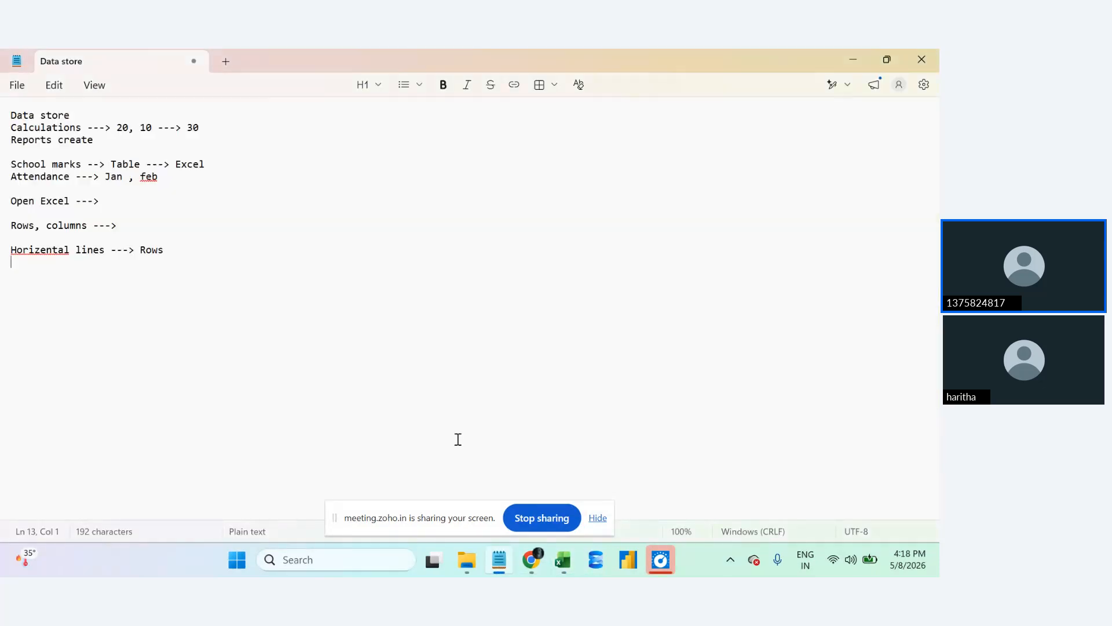
text(Vertical line)
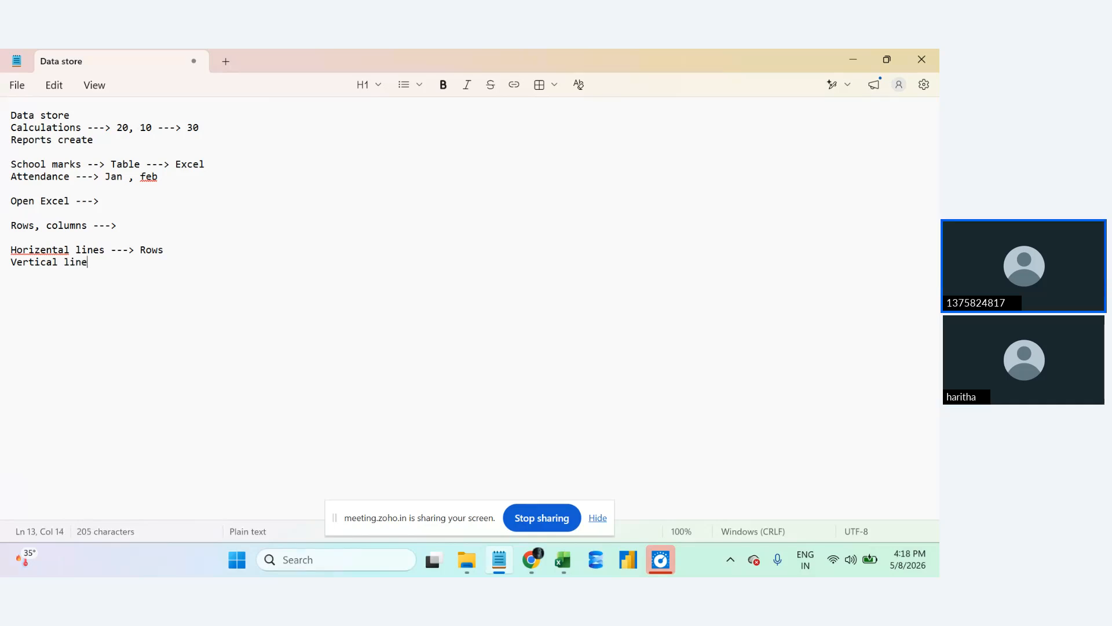
text(s --> Columns)
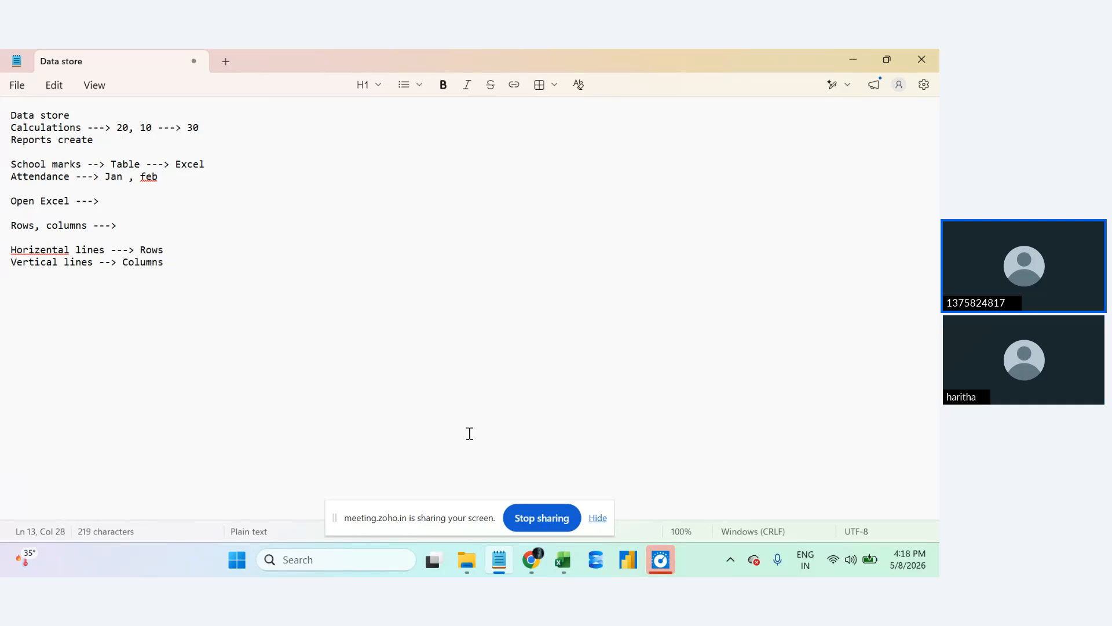
click(218, 249)
text(---> 1,2,3,)
Switch to Excel and highlight rows 1 and 2 and columns A, B and D to show their number and letter headings.
click(560, 561)
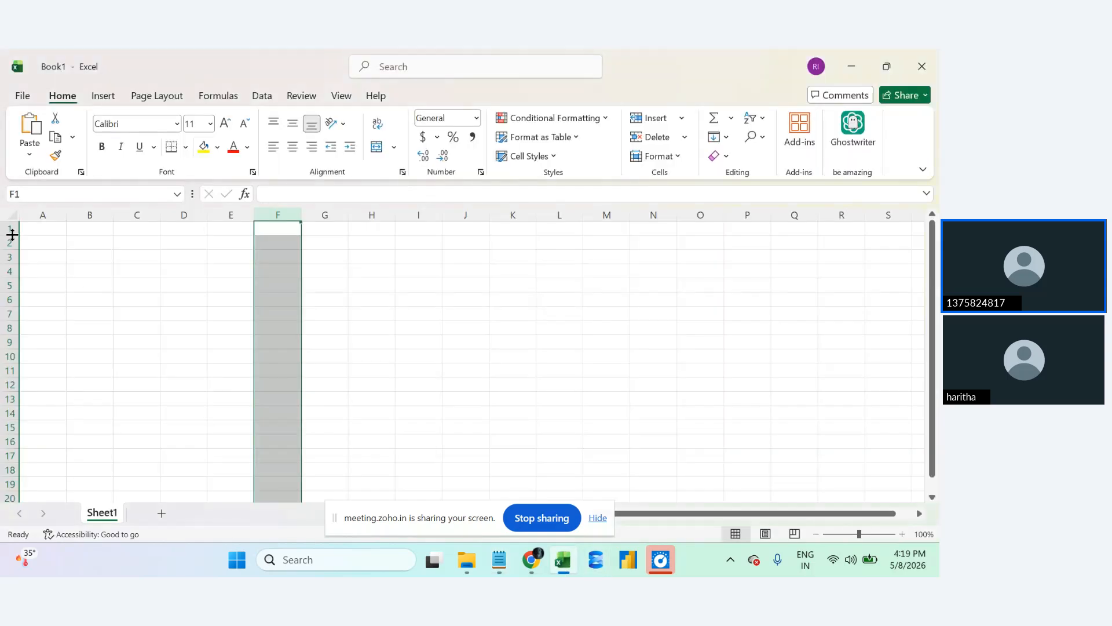
click(10, 228)
drag(11, 235, 12, 238)
click(11, 244)
click(11, 263)
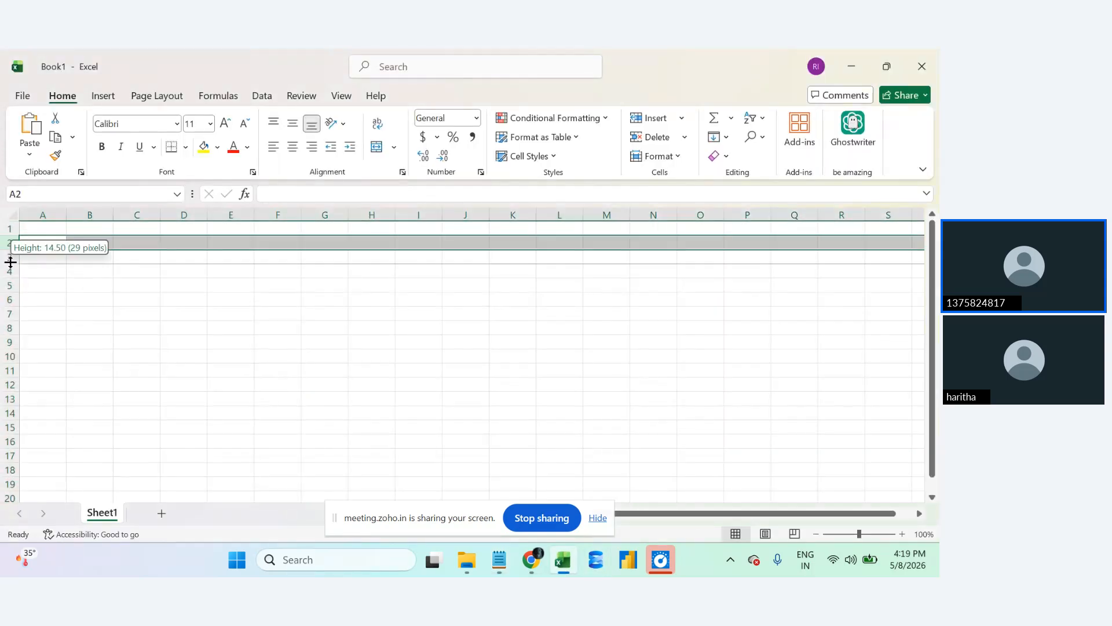
click(51, 215)
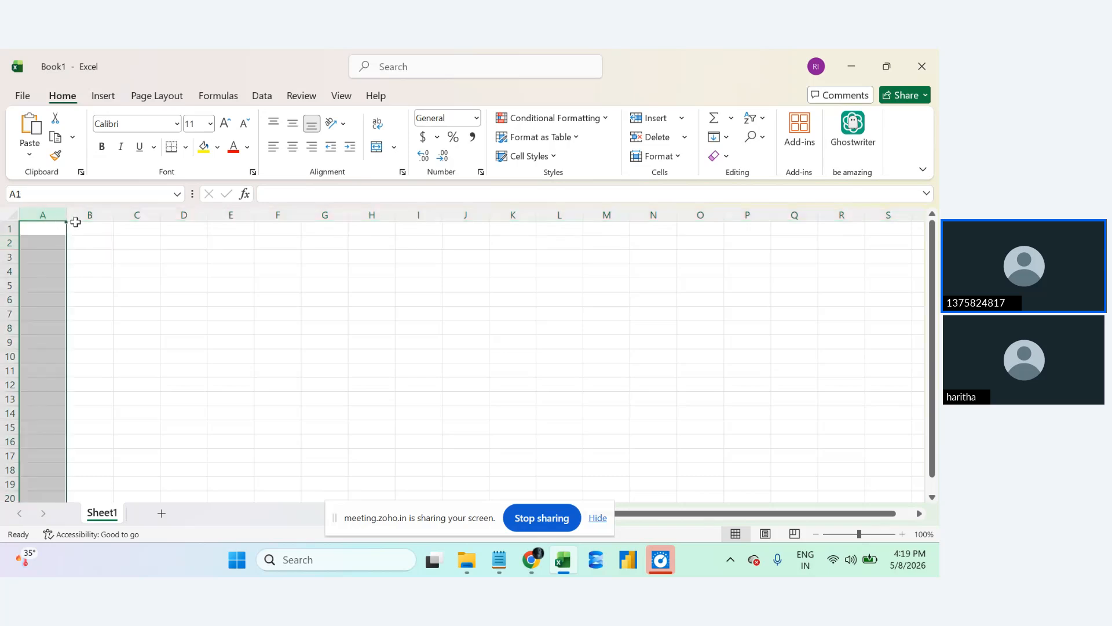
click(83, 219)
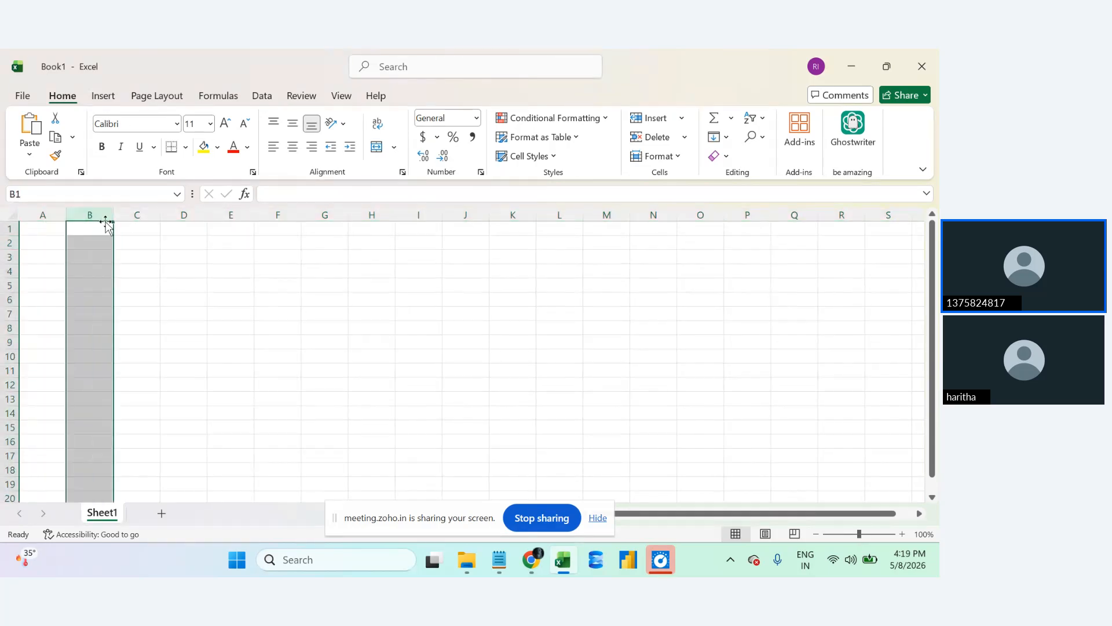
click(169, 212)
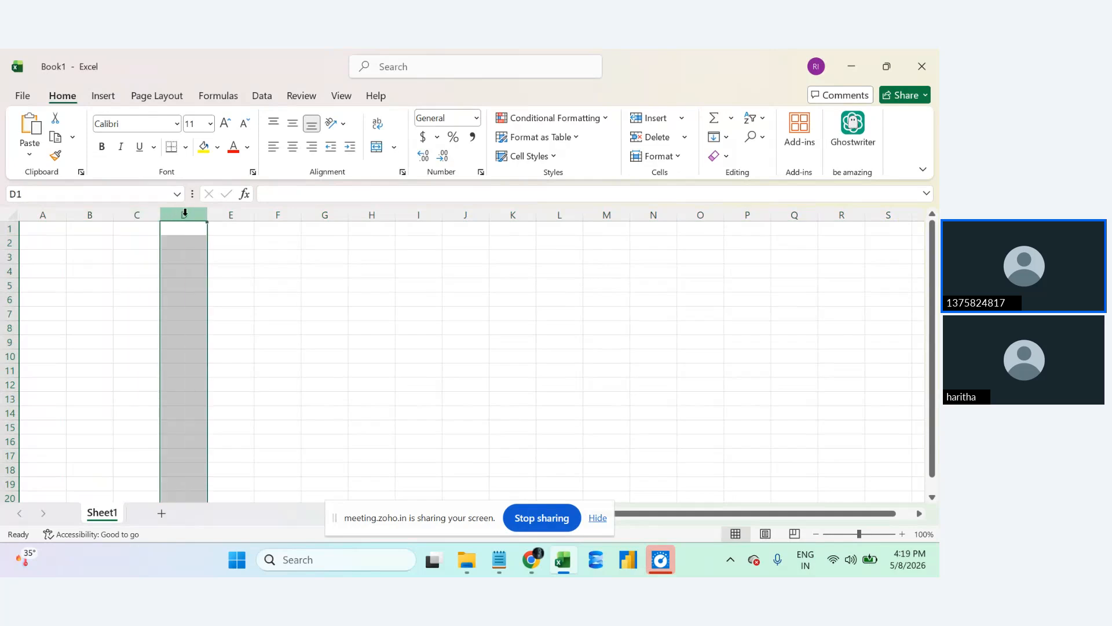
click(58, 215)
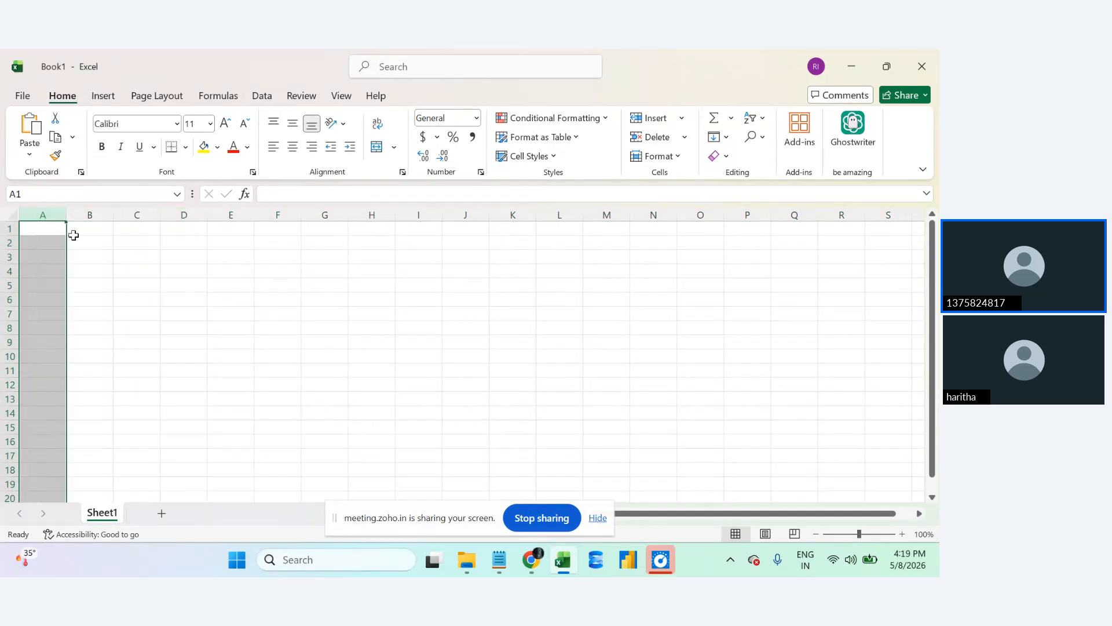
Switch to Notepad and append "--> A, B, C .." to the Columns line.
click(499, 559)
text(--> Columns -)
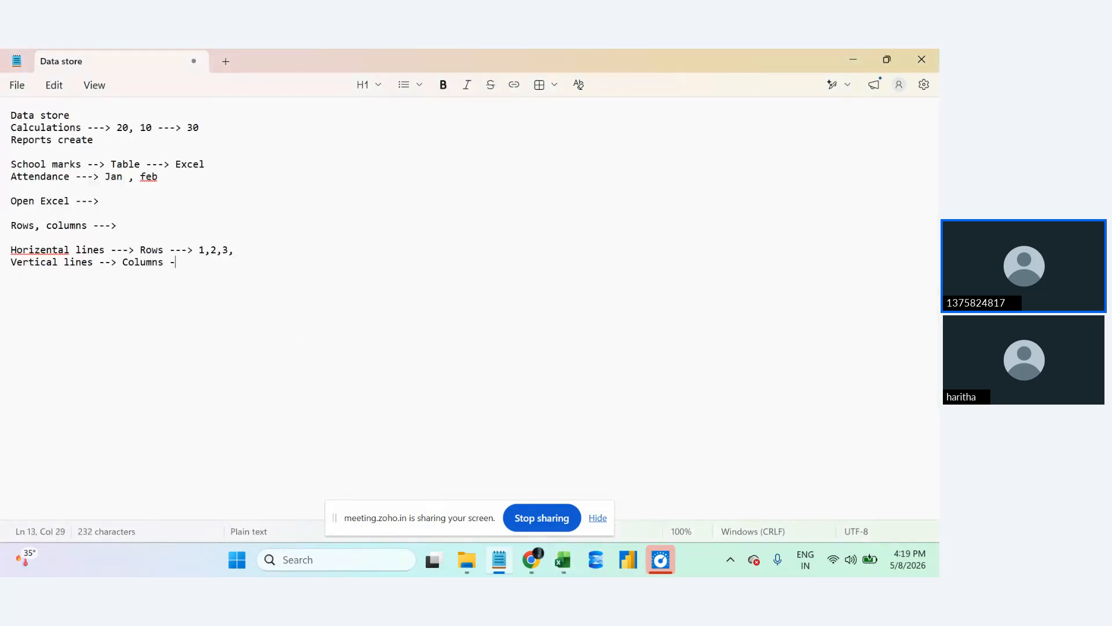
text(-> A, B, C -)
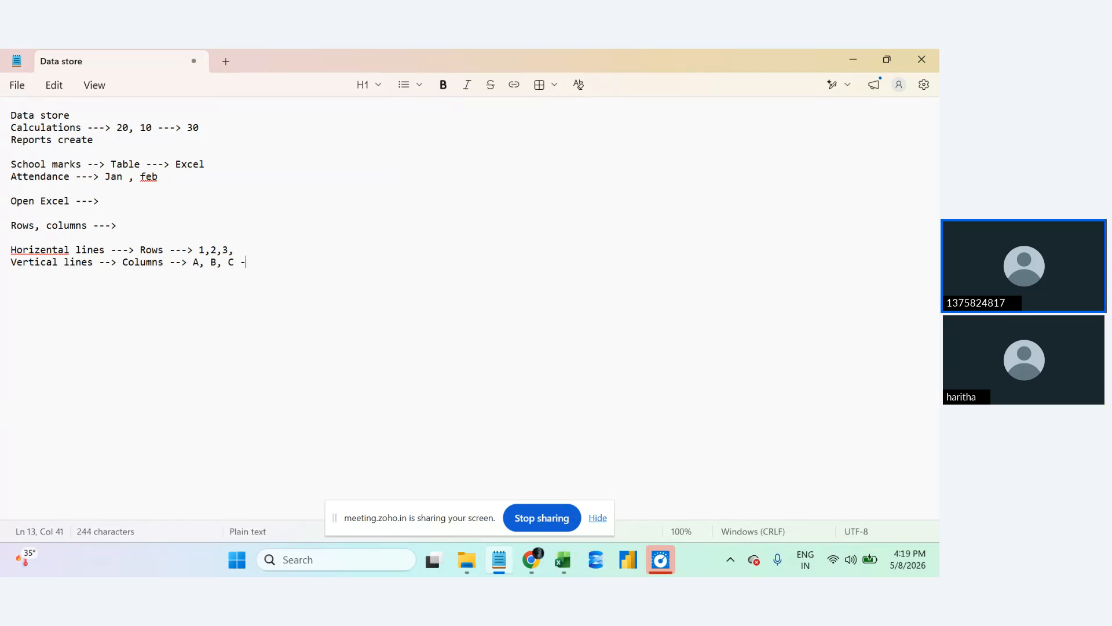
key(BackSpace)
text(..)
Switch to Excel and select cells B2 and A1, column B, and cell B2 again to show how rows and columns meet.
click(563, 571)
click(108, 245)
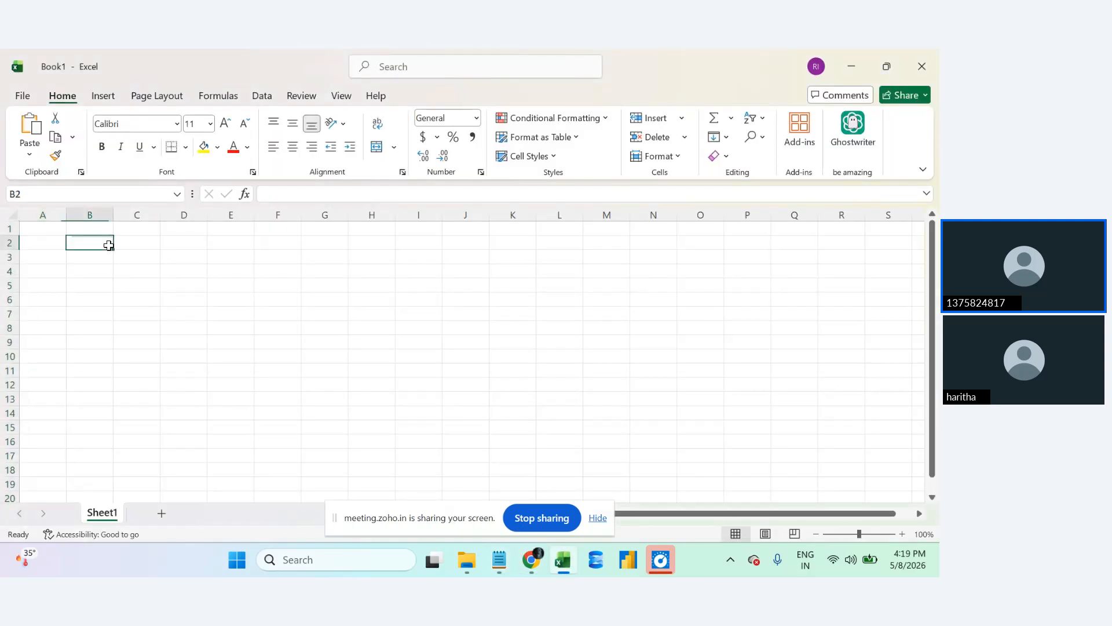
click(57, 227)
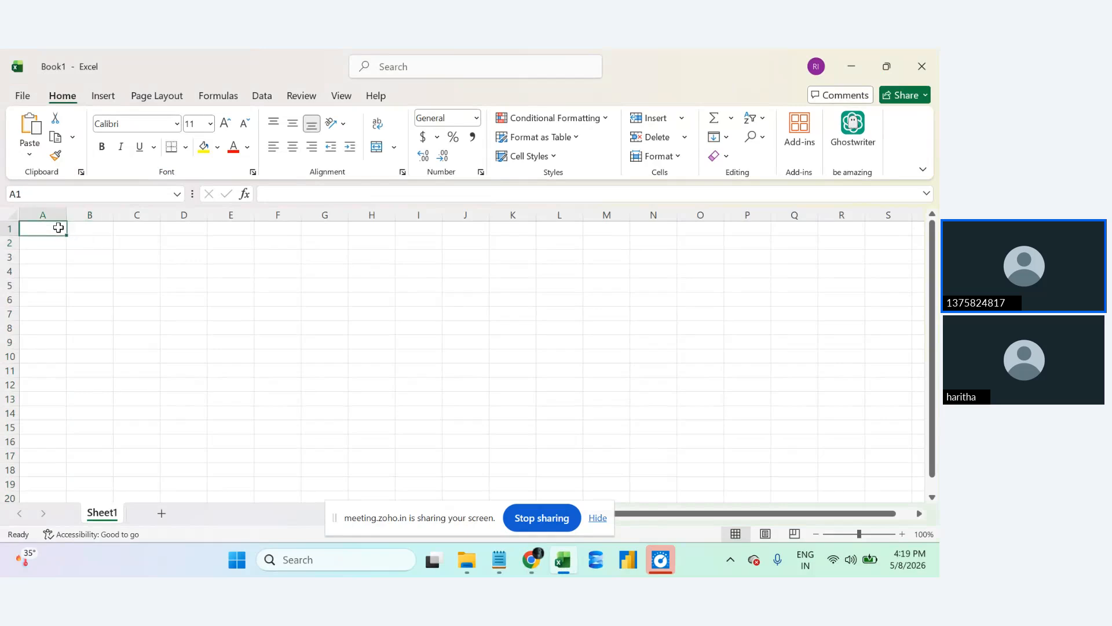
click(82, 216)
click(94, 239)
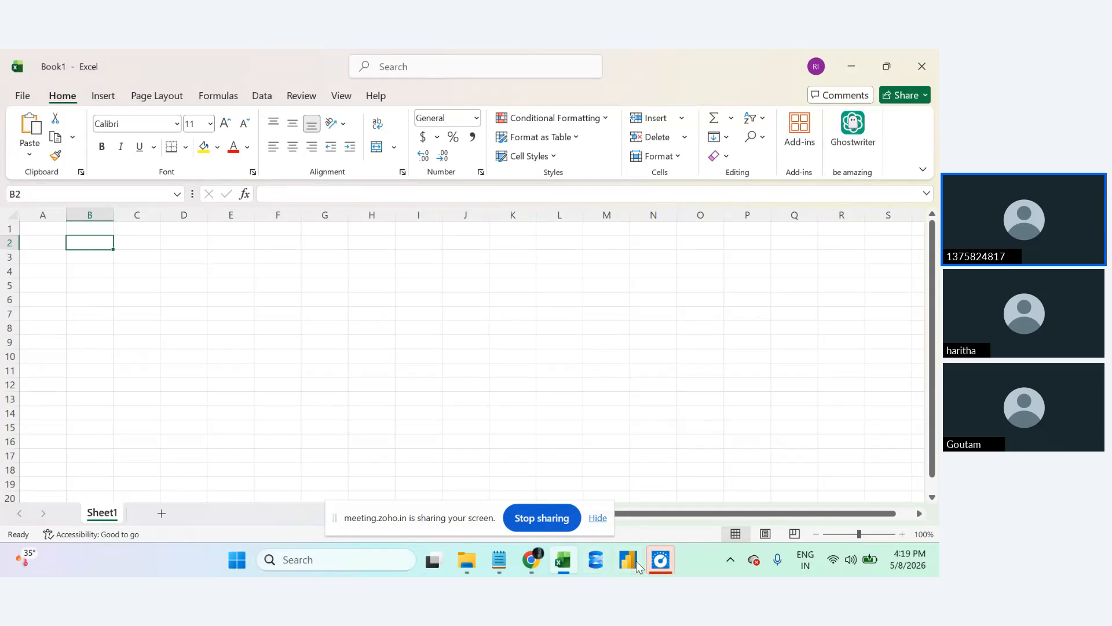
Switch to the Zoho meeting in Chrome to check the participants.
click(531, 560)
click(488, 504)
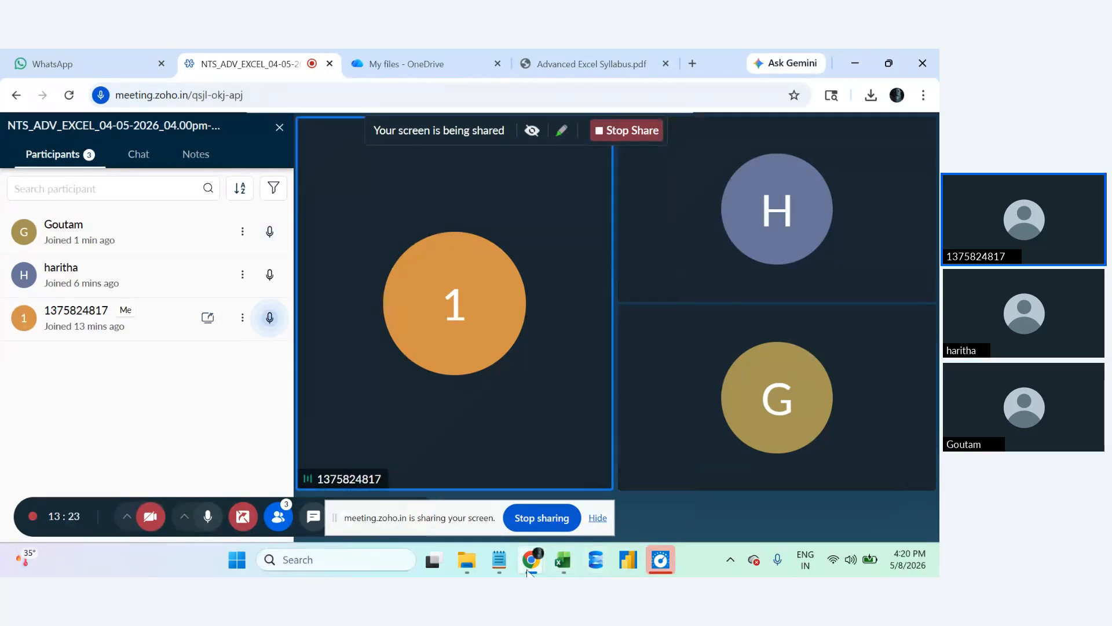
Switch to Excel and highlight columns A and B and row 1, finishing on cell A1 where column A meets row 1.
mouse_move(500, 567)
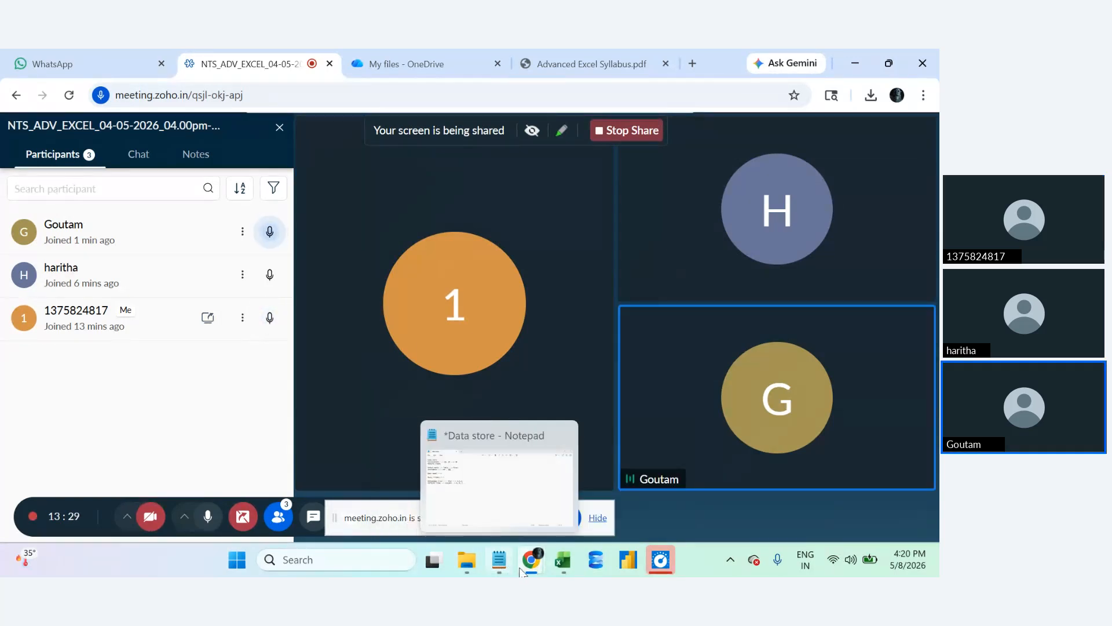
click(563, 560)
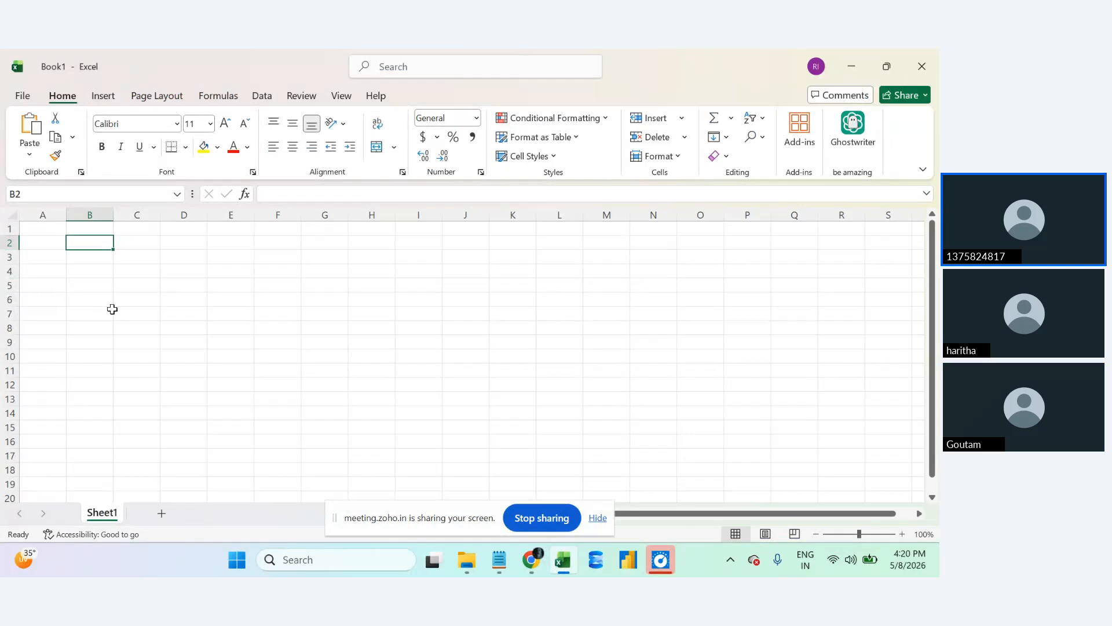
click(43, 215)
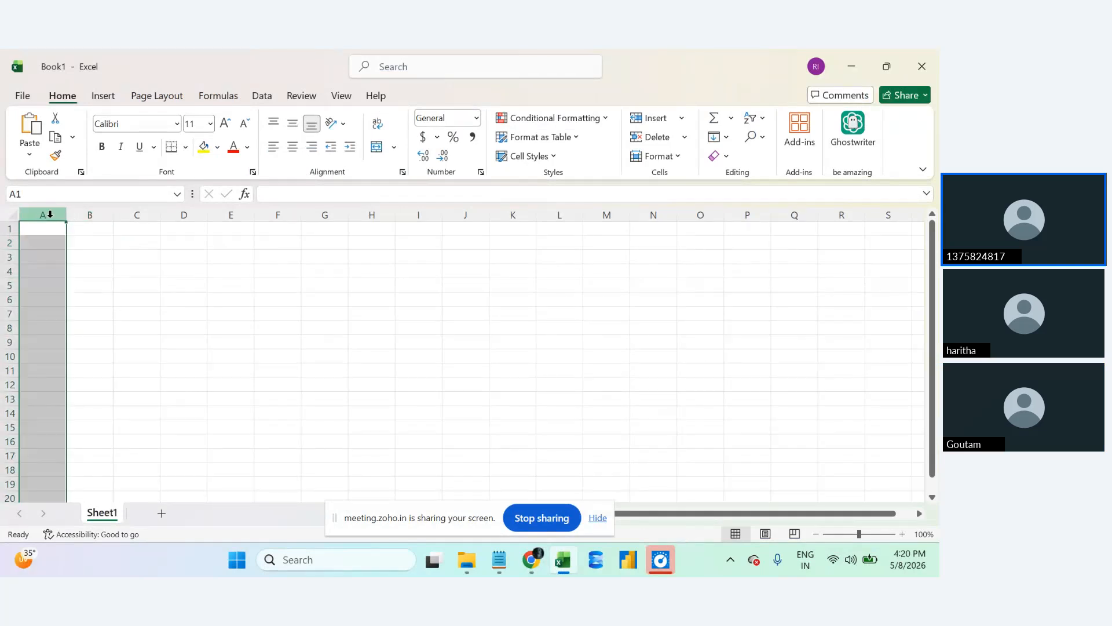
click(90, 215)
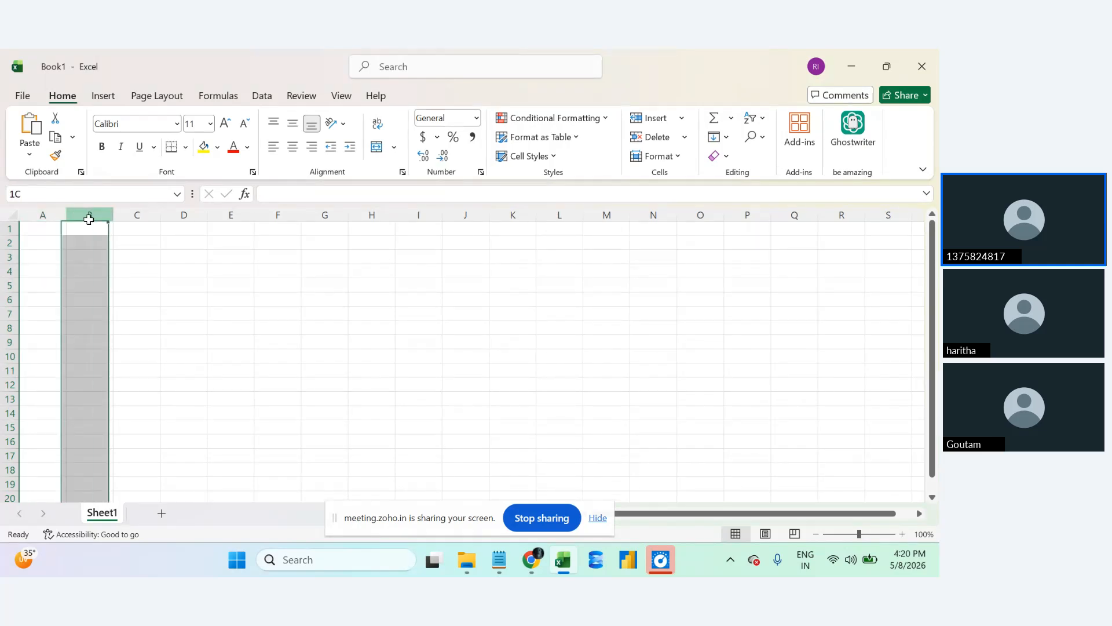
click(127, 226)
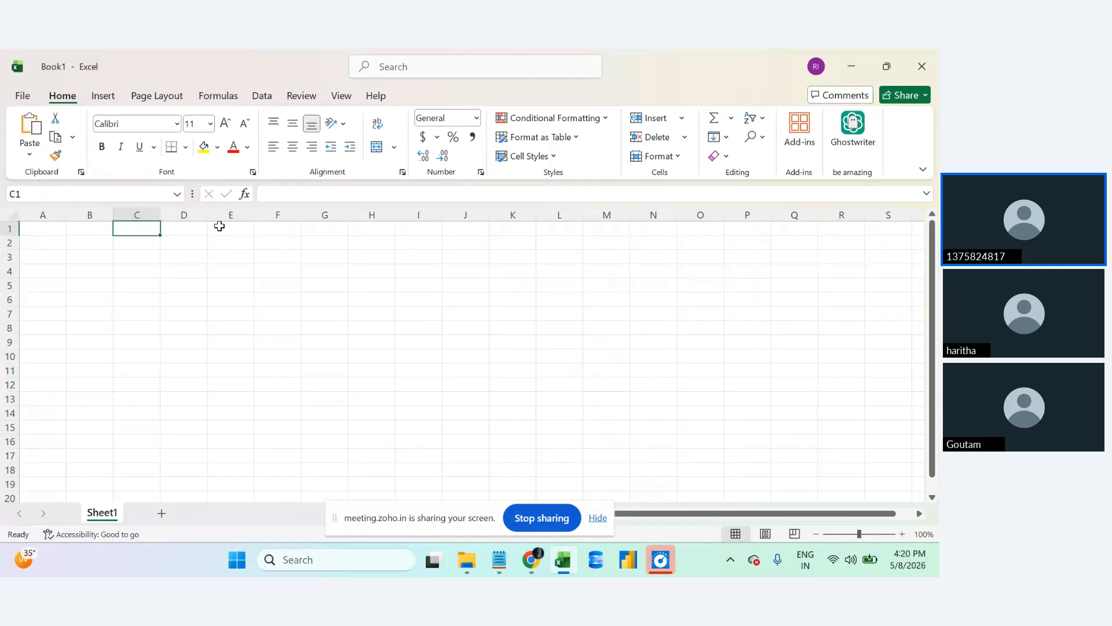
click(8, 229)
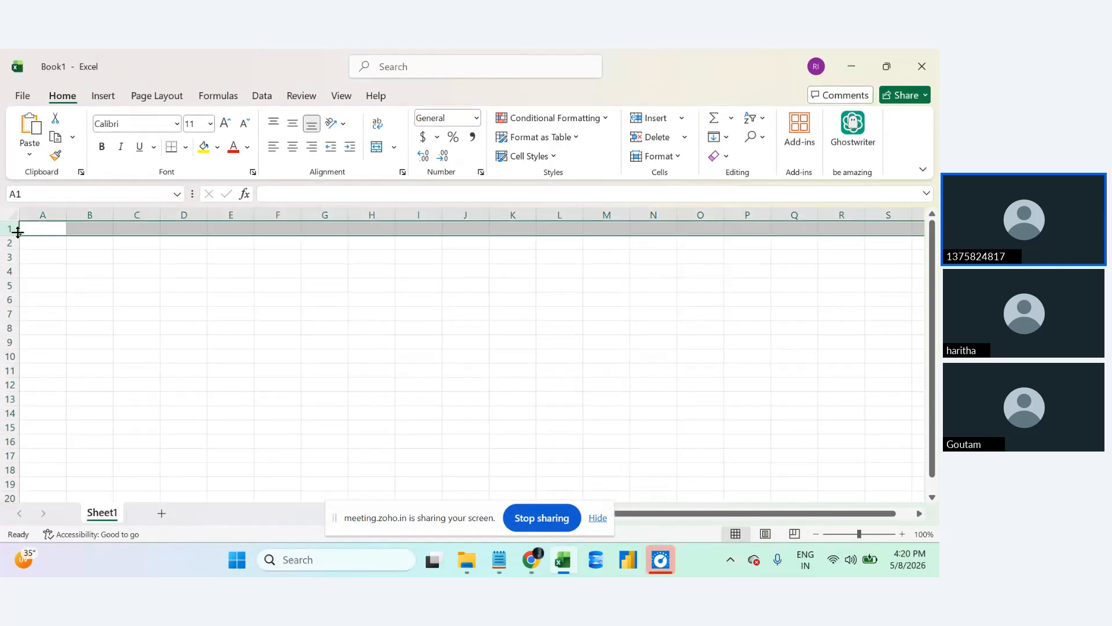
click(49, 212)
click(51, 229)
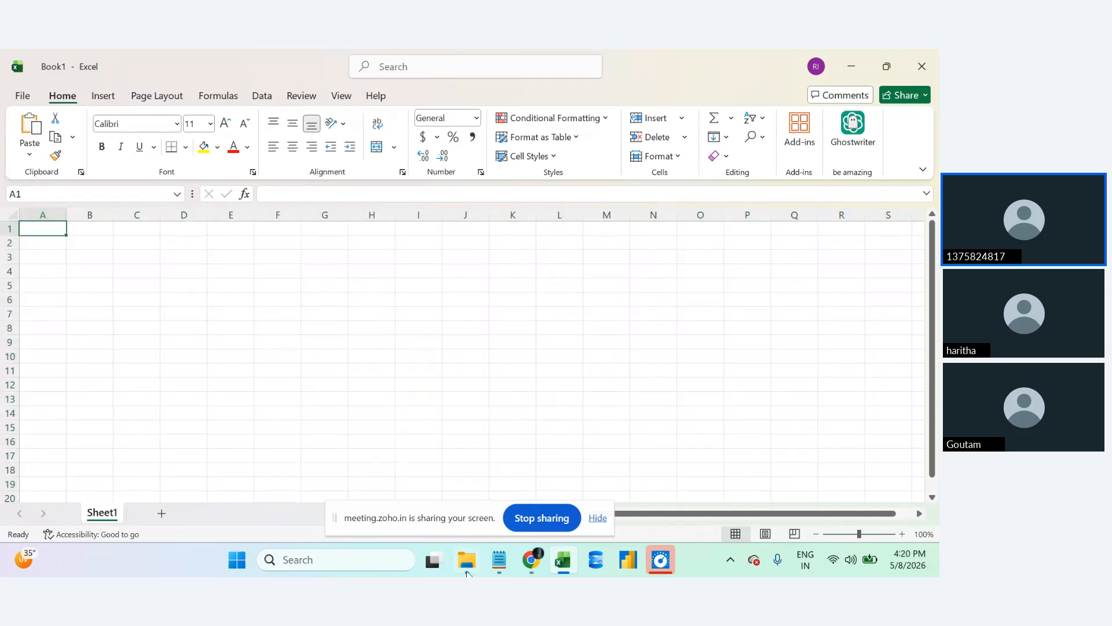
Switch to Notepad and add the line "cell --> row, column --> intersect" below the Columns line.
click(502, 565)
key(Return)
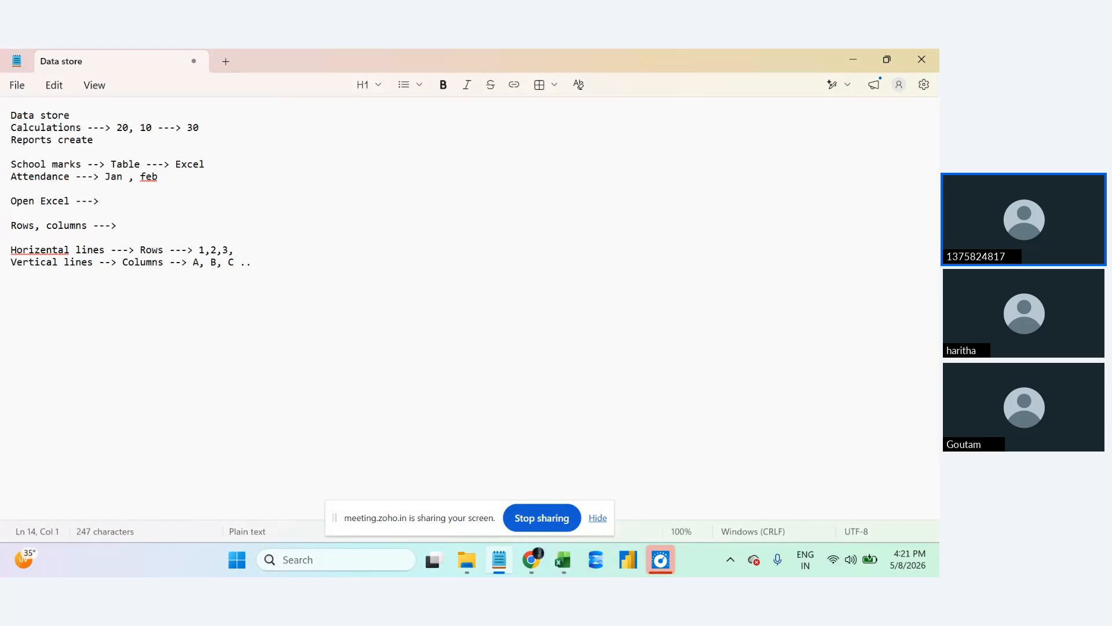
text(cell --> row, column )
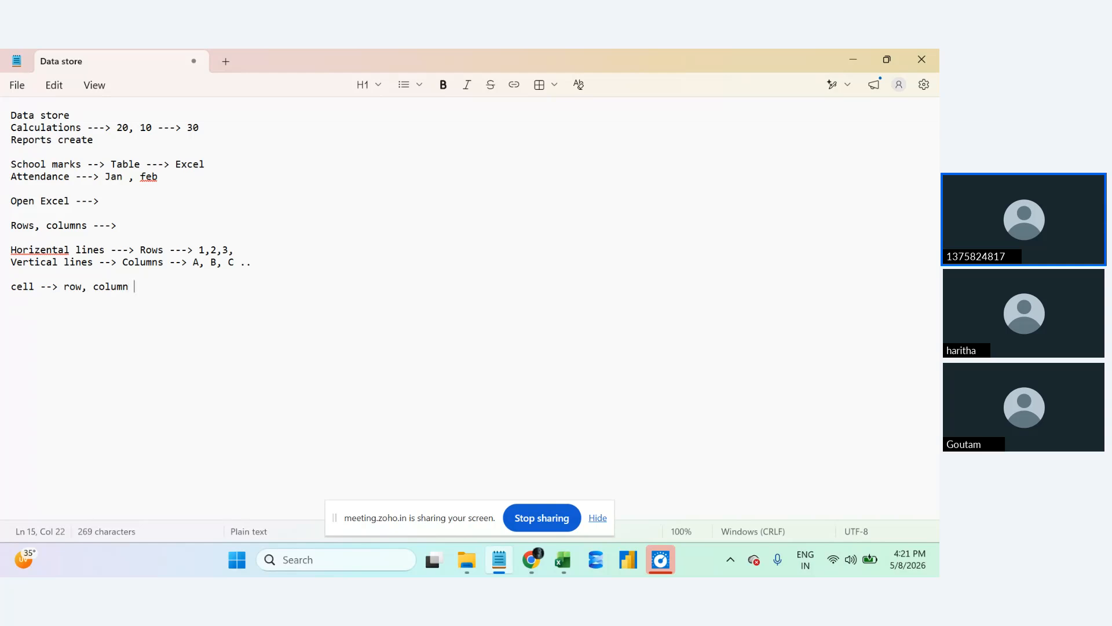
text(-->)
text( interse)
text(c)
key(BackSpace)
text(sect)
Switch to Excel and select single cells in rows 1 to 3, including A2, C2, A1, D3 and B3, to show what a cell is.
click(563, 559)
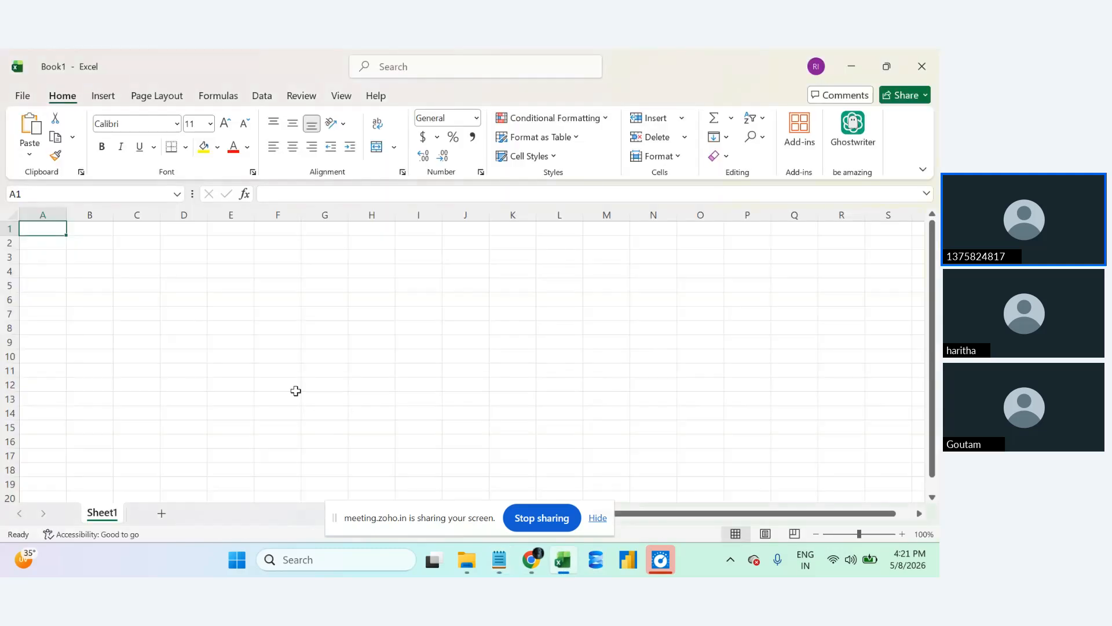
click(52, 243)
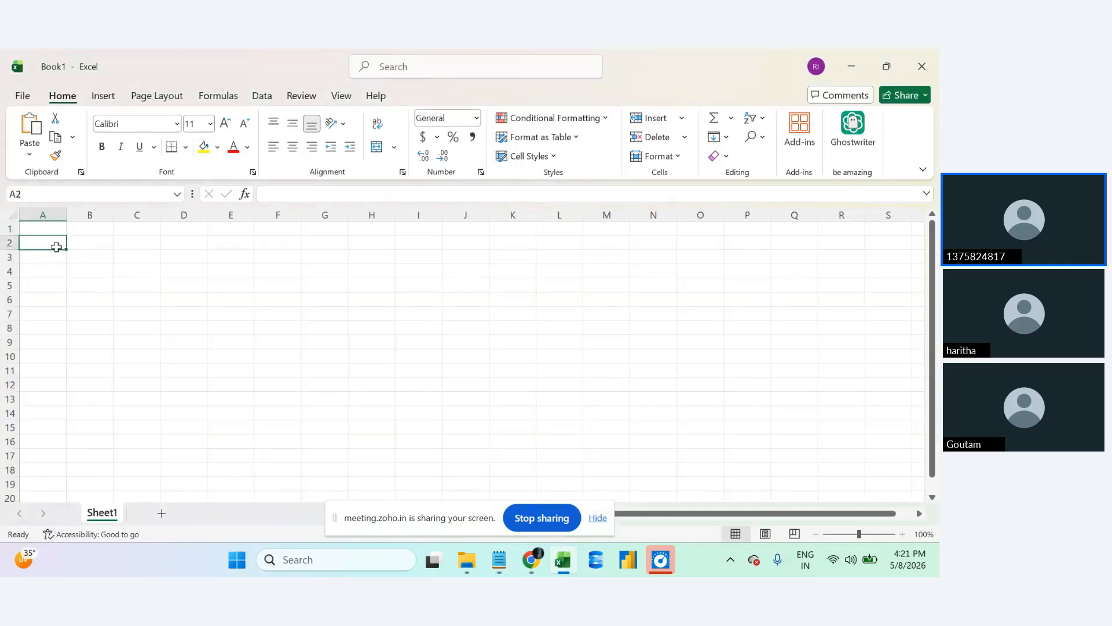
click(87, 244)
click(130, 243)
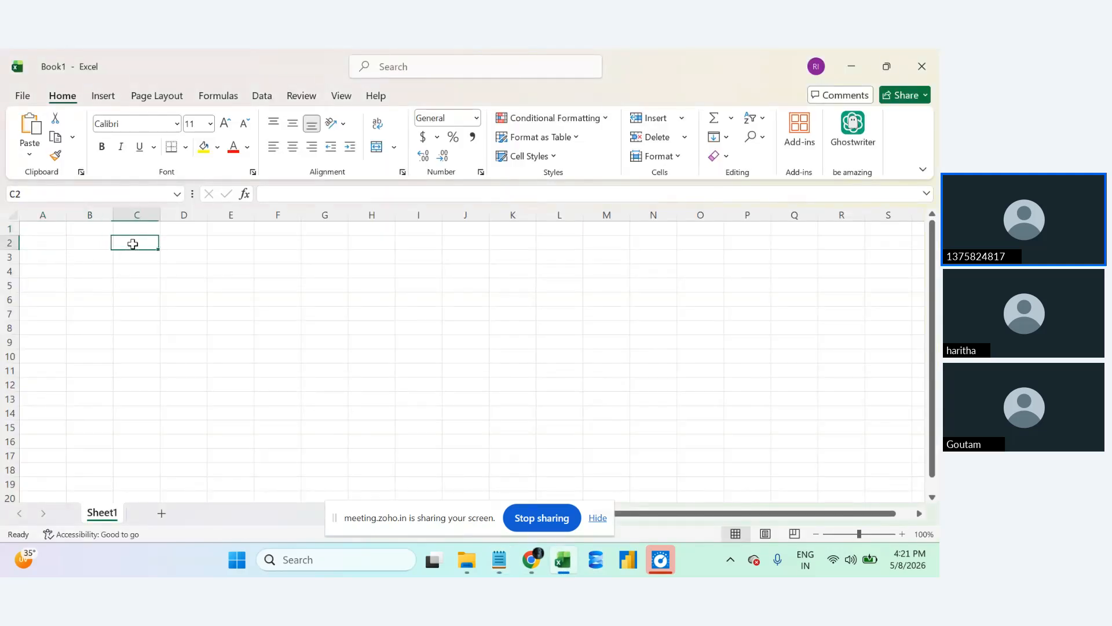
click(38, 230)
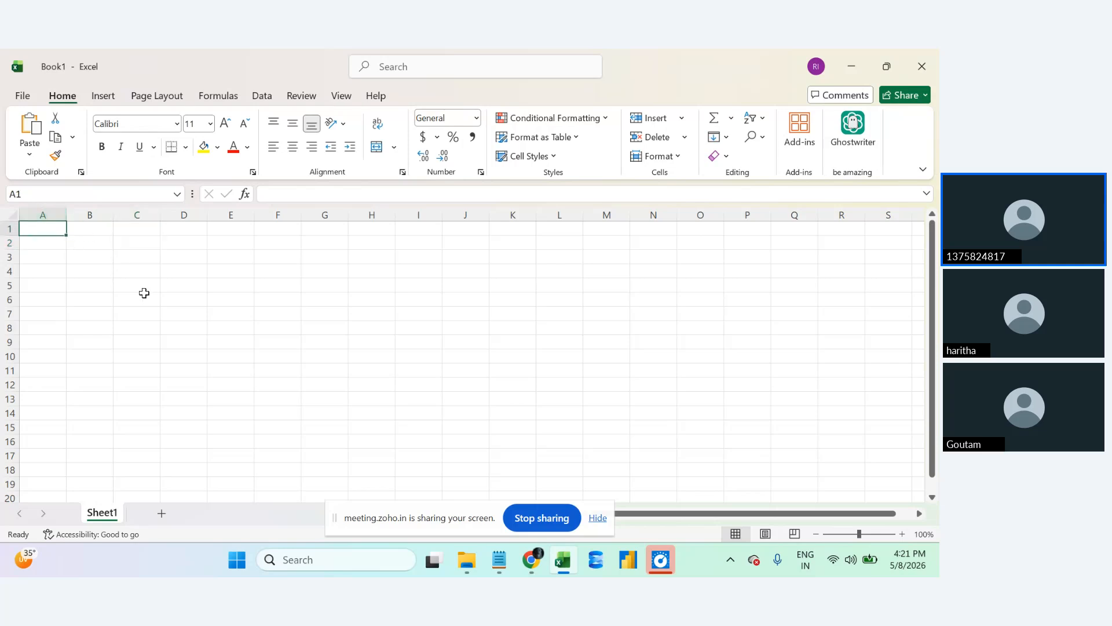
click(156, 257)
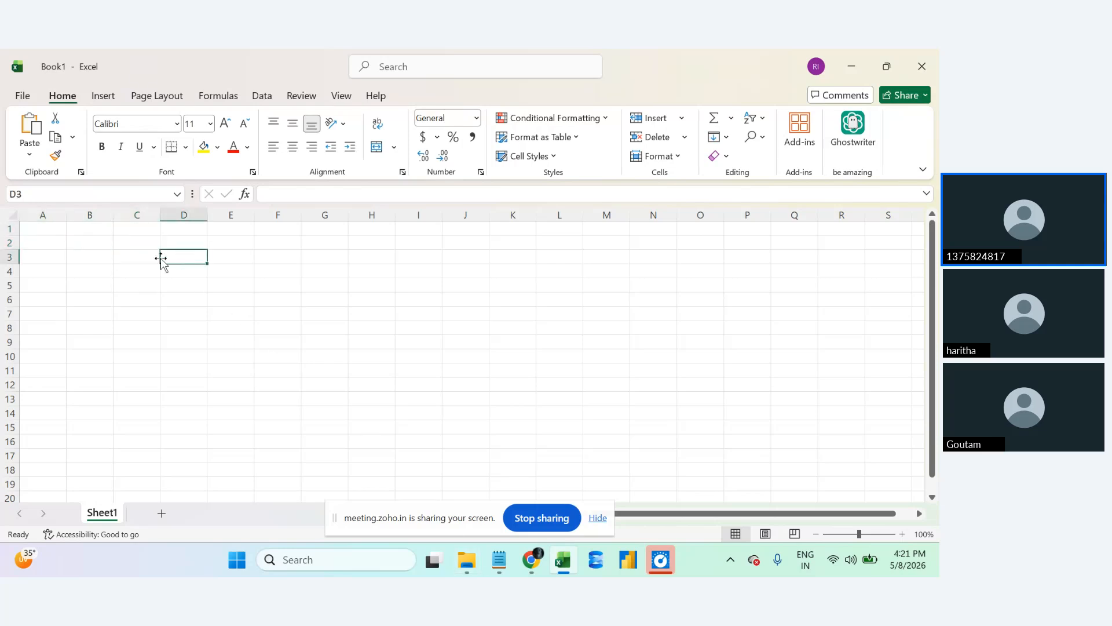
click(75, 258)
click(110, 242)
click(157, 246)
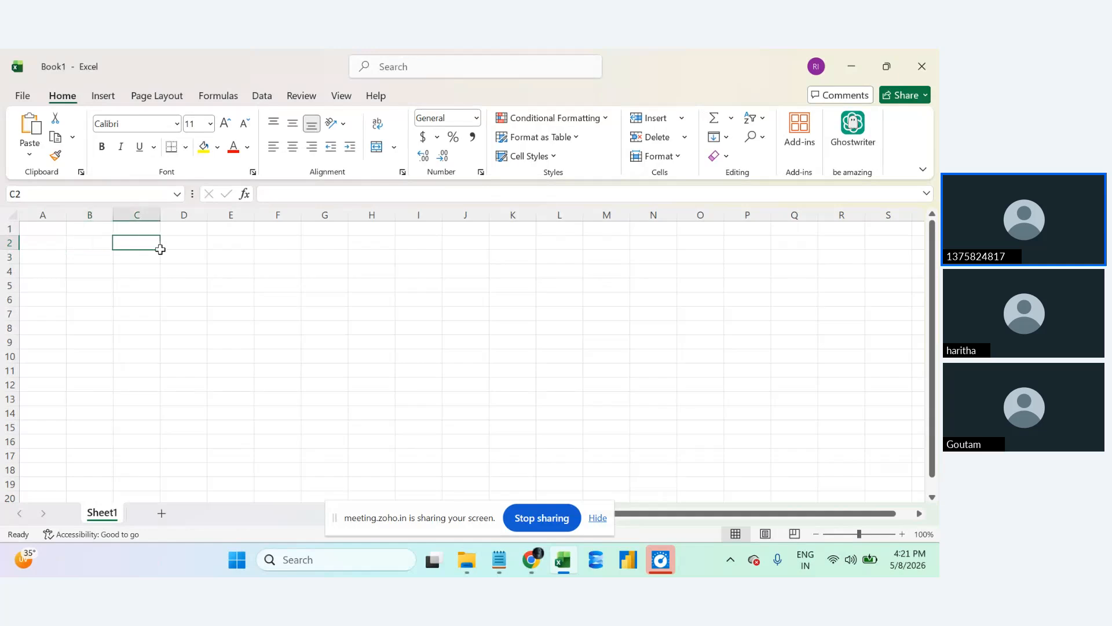
click(166, 251)
click(130, 258)
click(88, 260)
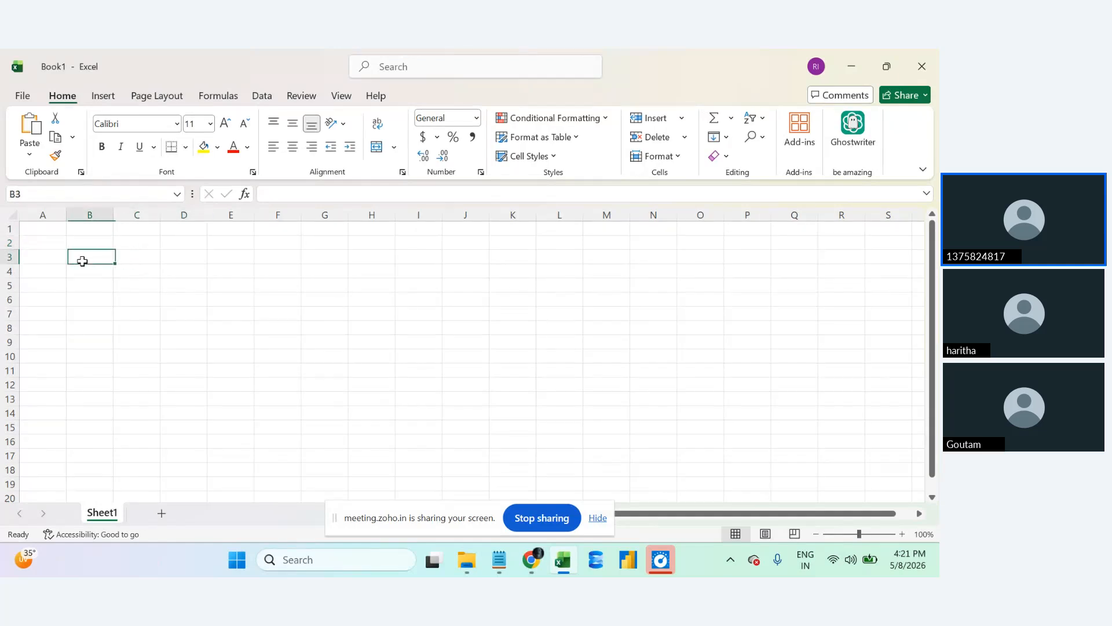
Select cells A2 and A1, and highlight the cell reference A1 to show how a cell is named.
click(50, 244)
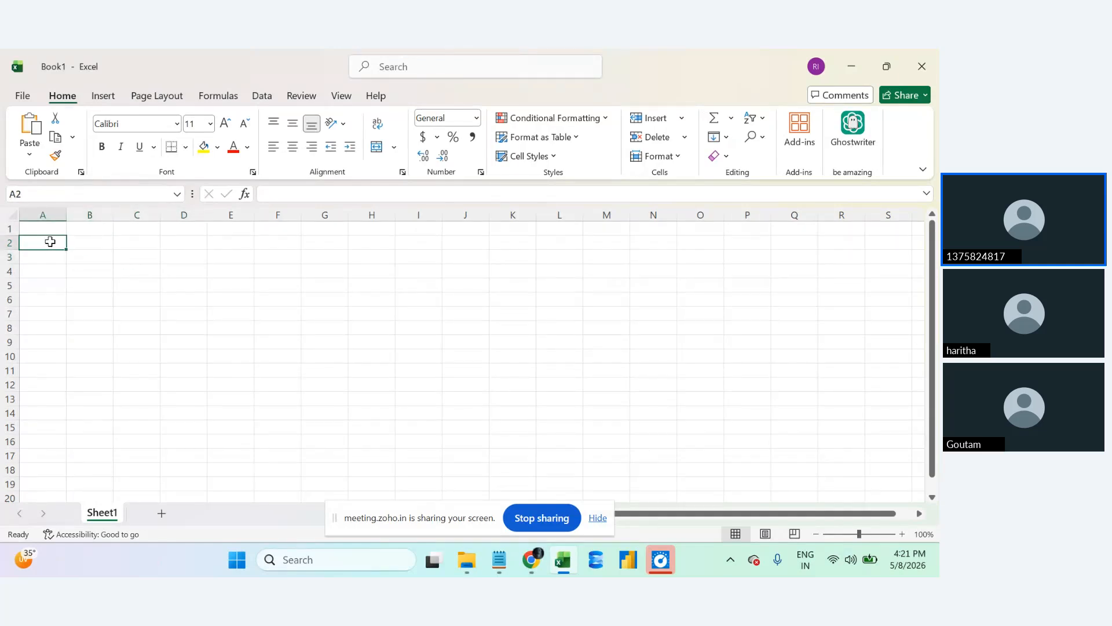
click(47, 228)
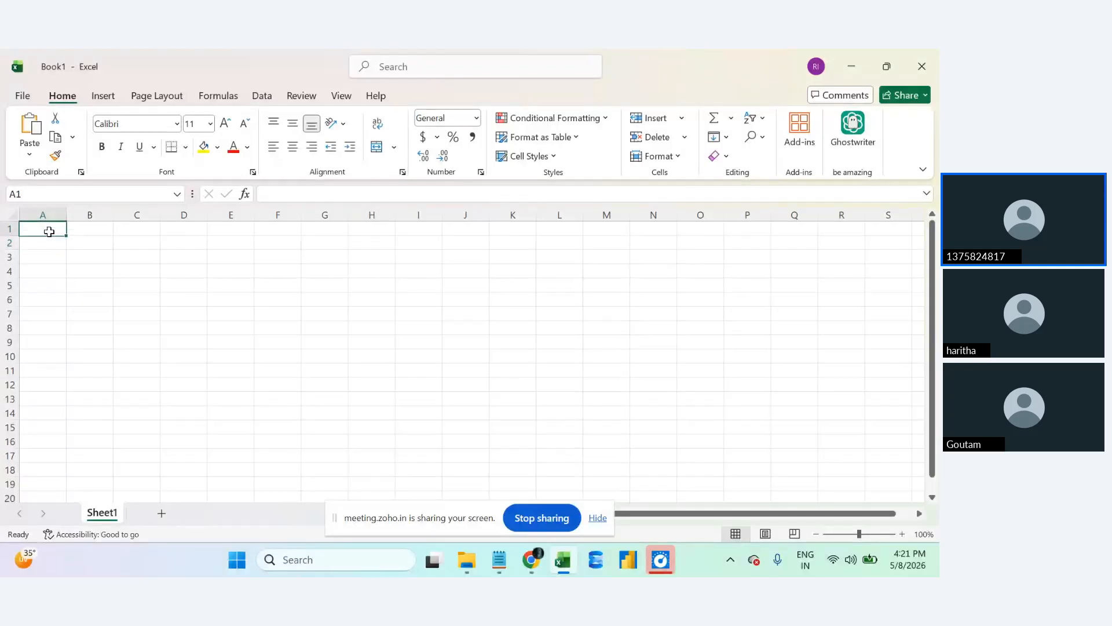
click(38, 195)
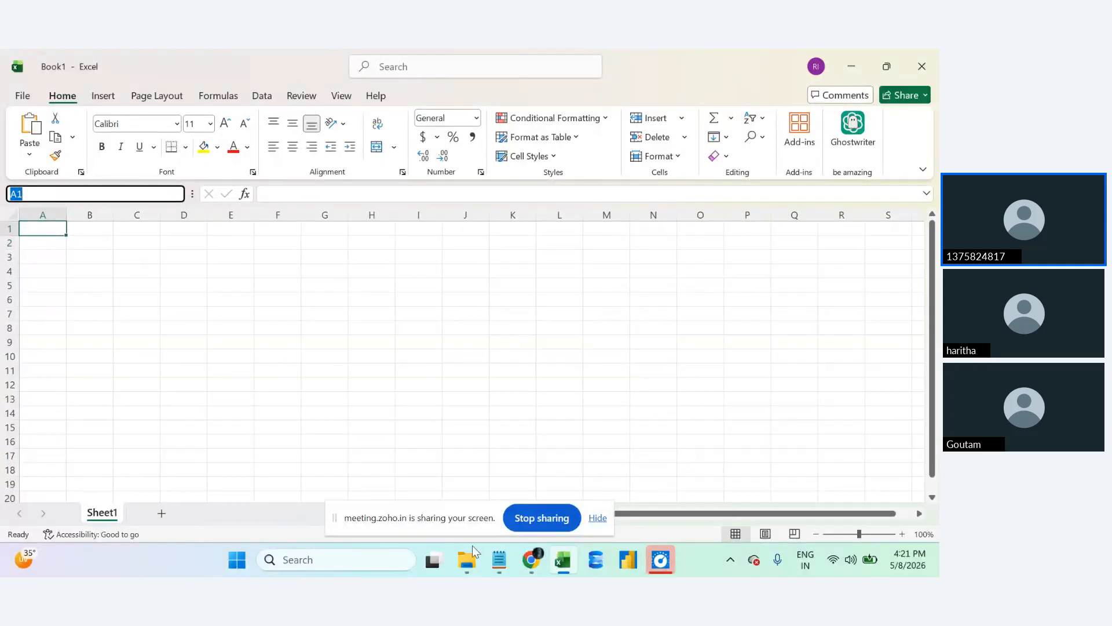
Switch to Notepad and add the lines "A1 ---> Column A" and "1 --> Row" below the cell note.
click(499, 560)
key(Return)
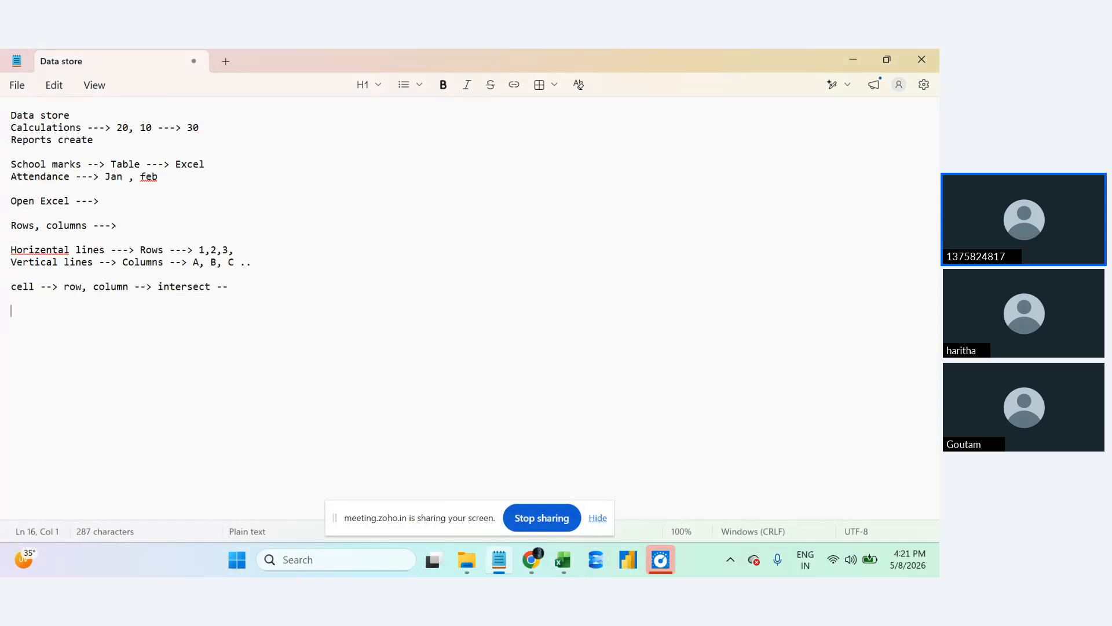
text(A1 ---> Colii)
key(BackSpace)
key(BackSpace)
text(umn A)
key(Return)
text(1 --> R)
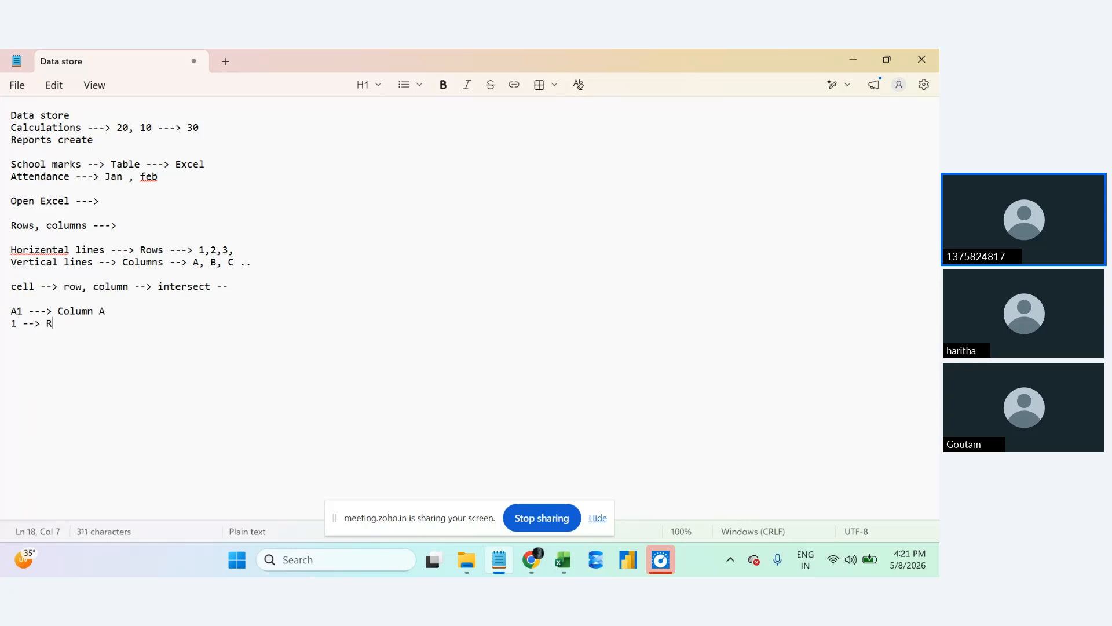
text(ow)
Switch to Excel and select cells B1 and C1, returning to B1 as the next cell name example.
click(562, 560)
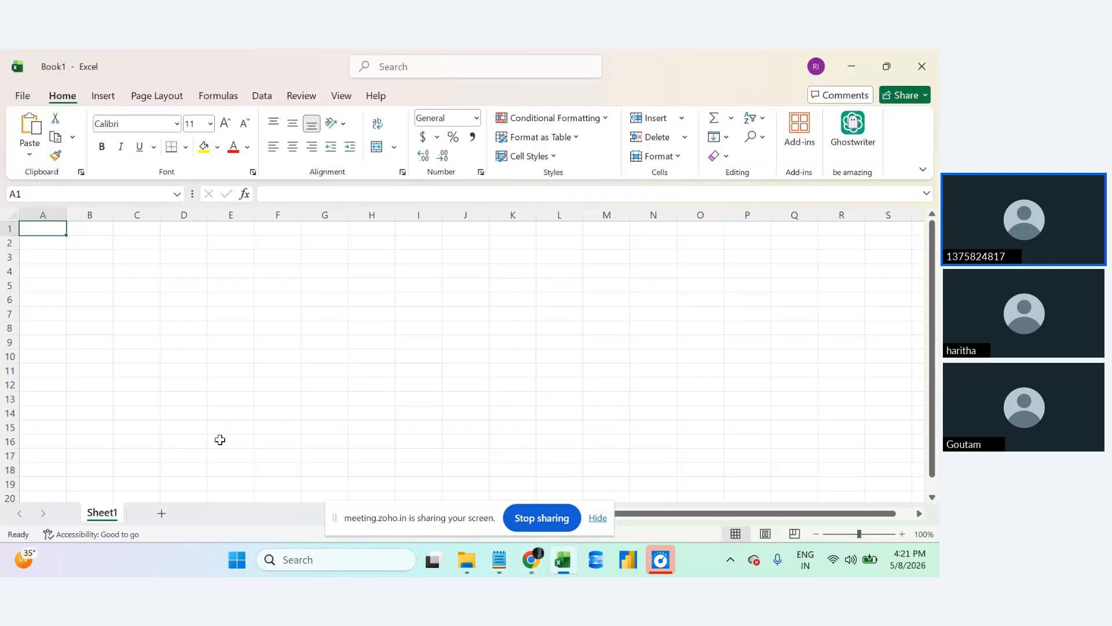
click(89, 228)
click(140, 228)
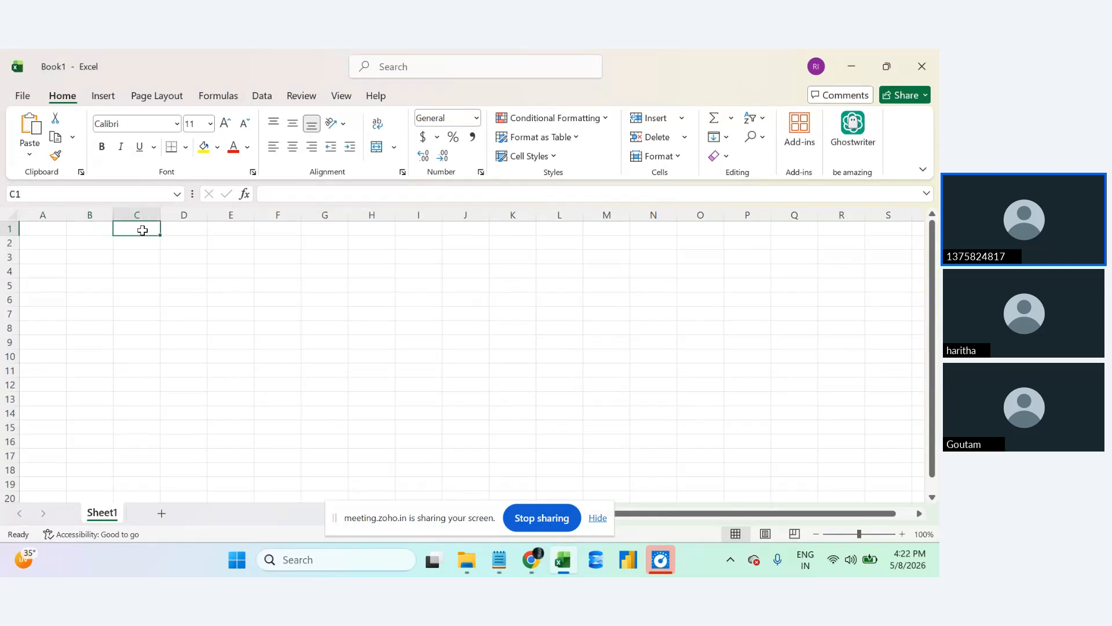
click(104, 230)
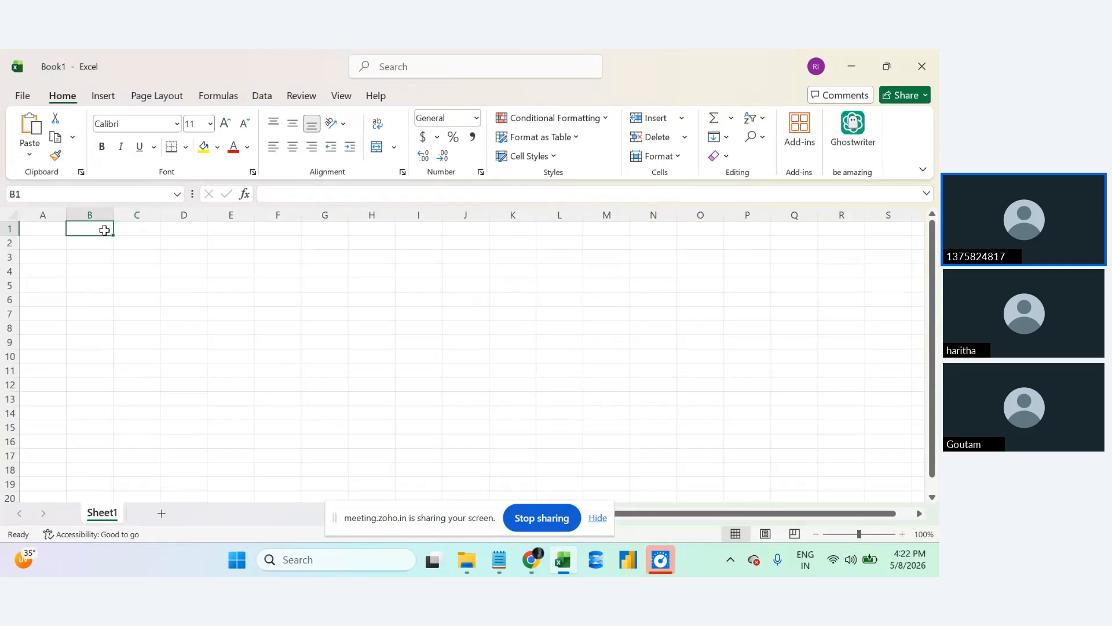
Switch to Notepad and add the lines "B1 ---> B column" and "1 ---> row" below the A1 example.
click(499, 560)
key(Return)
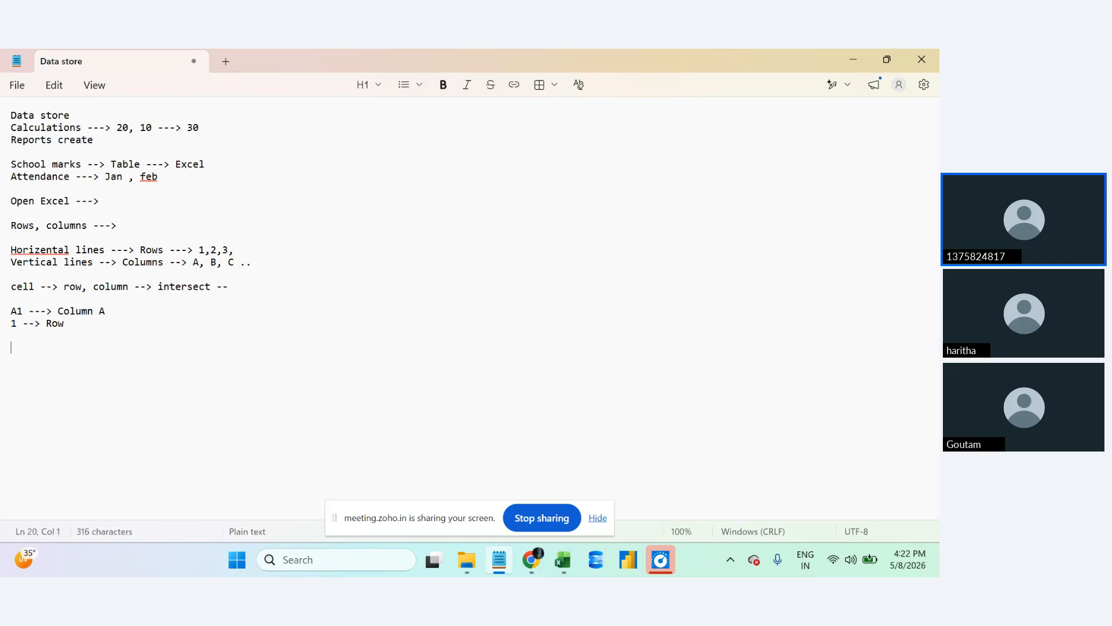
text(B1 --->)
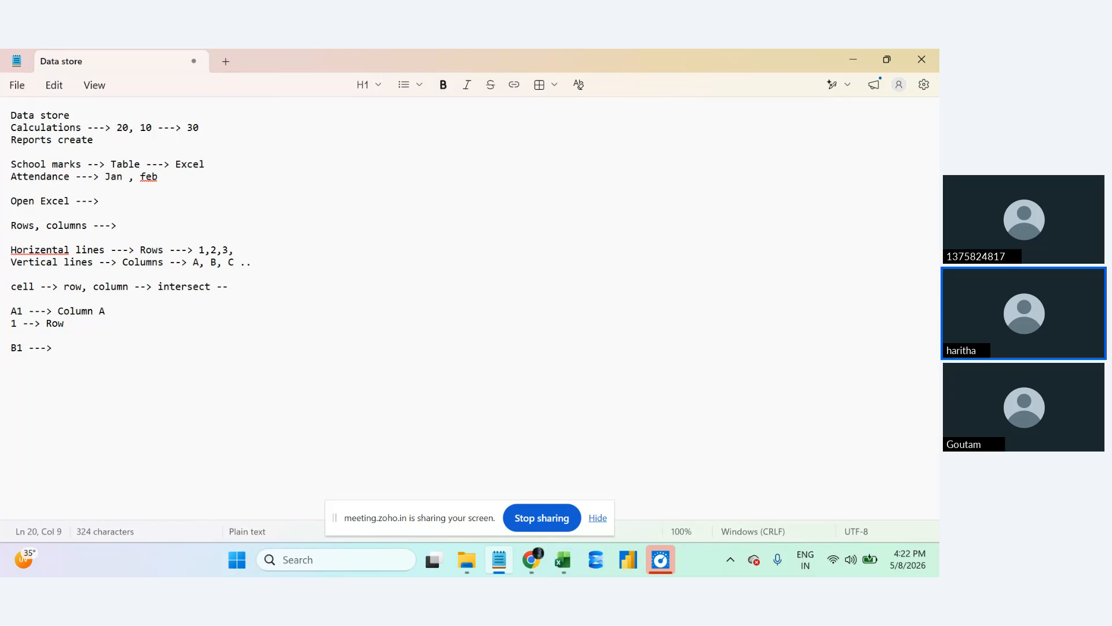
text( B c)
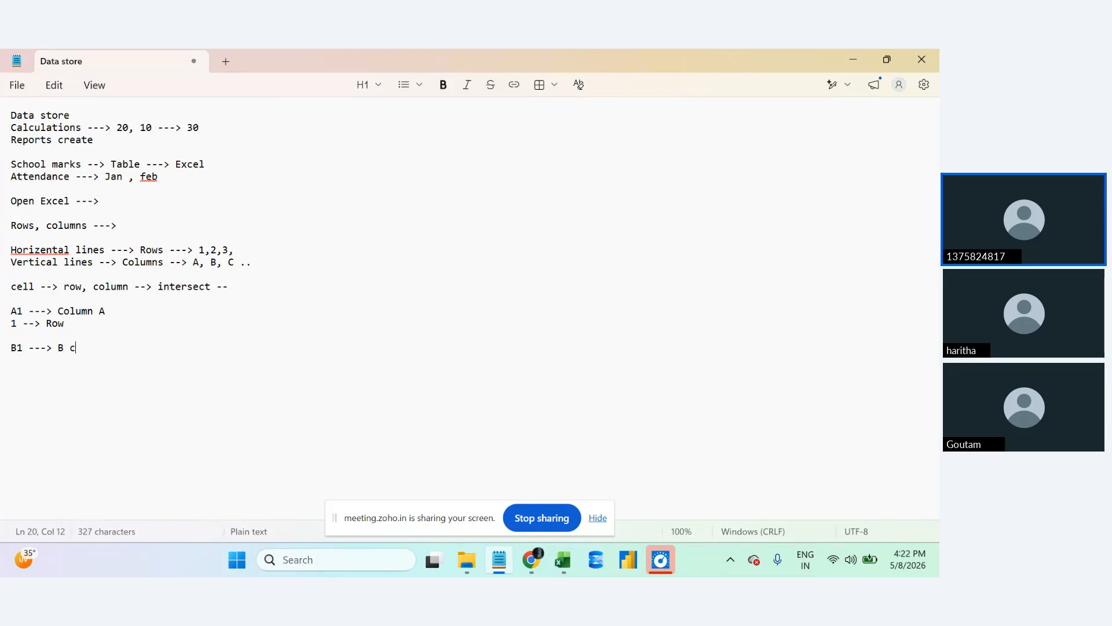
text(olumn)
key(Return)
text(1 -)
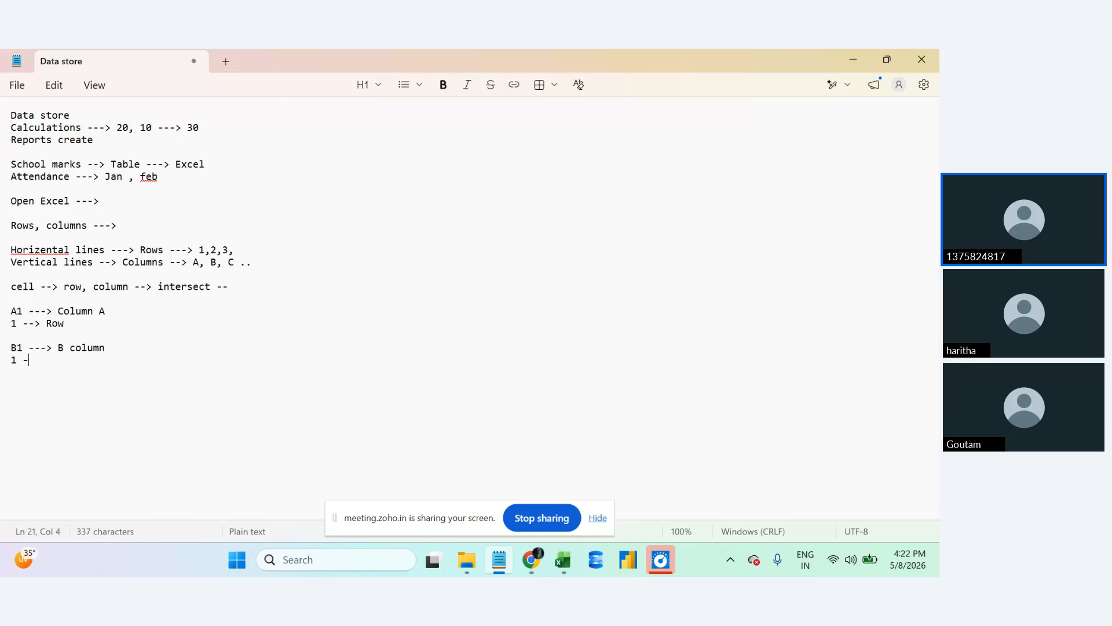
text(--> row)
Switch to Excel, select cell C3 and highlight its cell reference, and move the selection to B3.
click(563, 559)
click(125, 261)
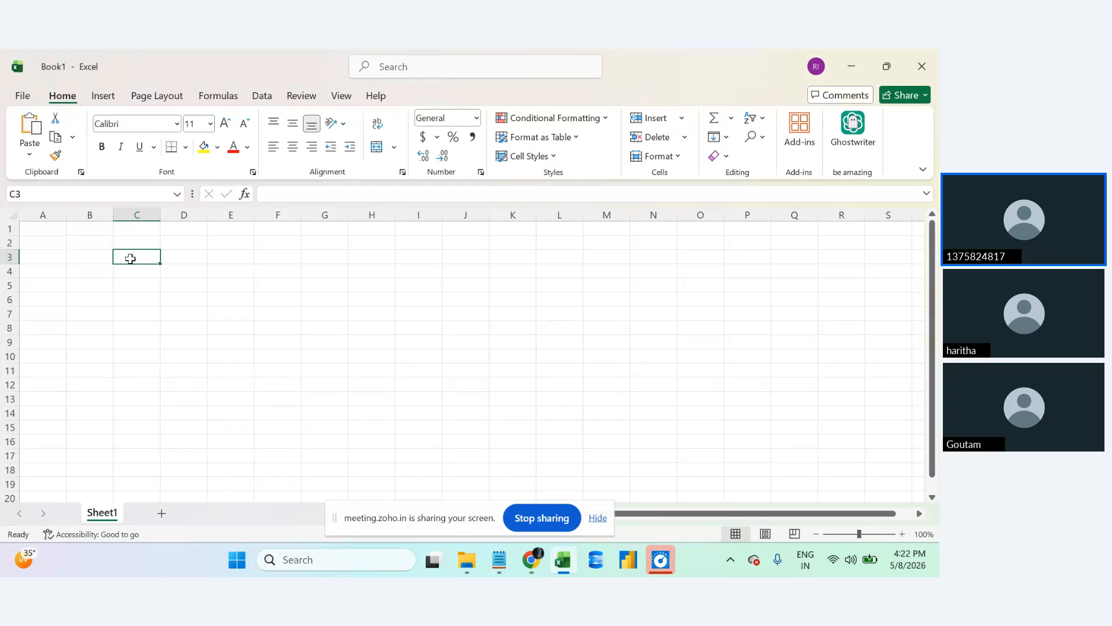
click(32, 195)
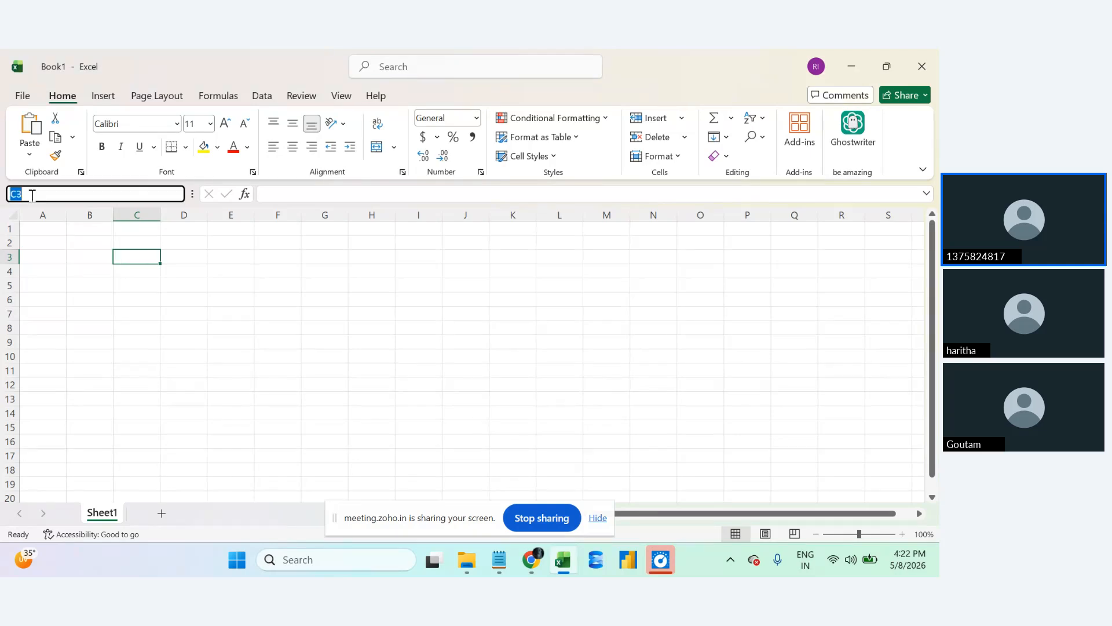
click(88, 262)
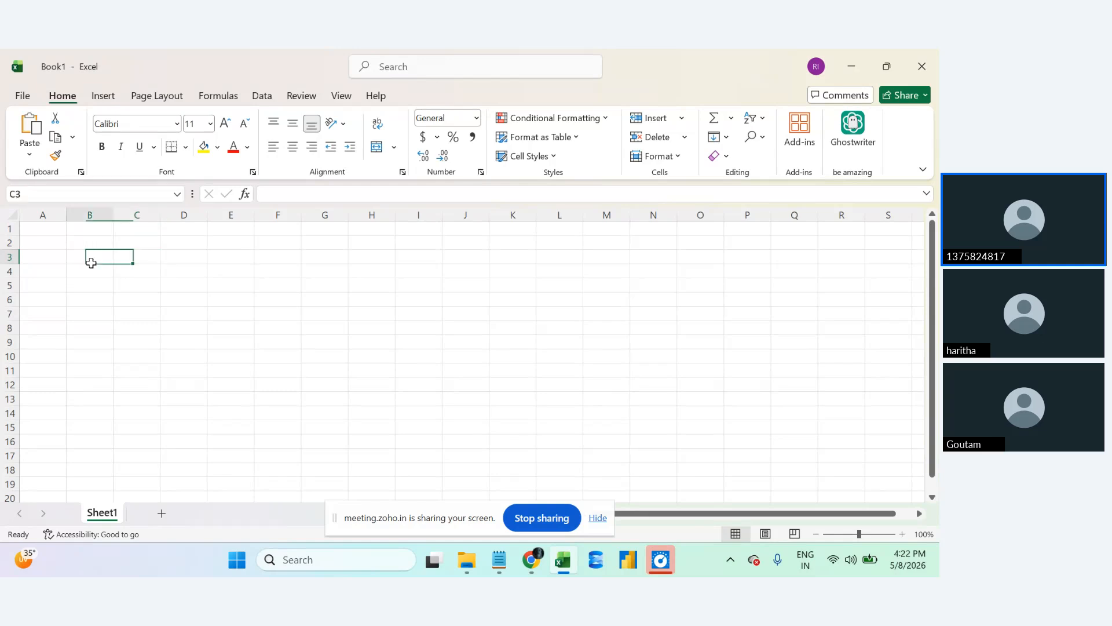
Select cells such as E6, D6 and B3 to compare their cell references, and highlight the reference of B3.
click(142, 256)
click(178, 258)
click(214, 297)
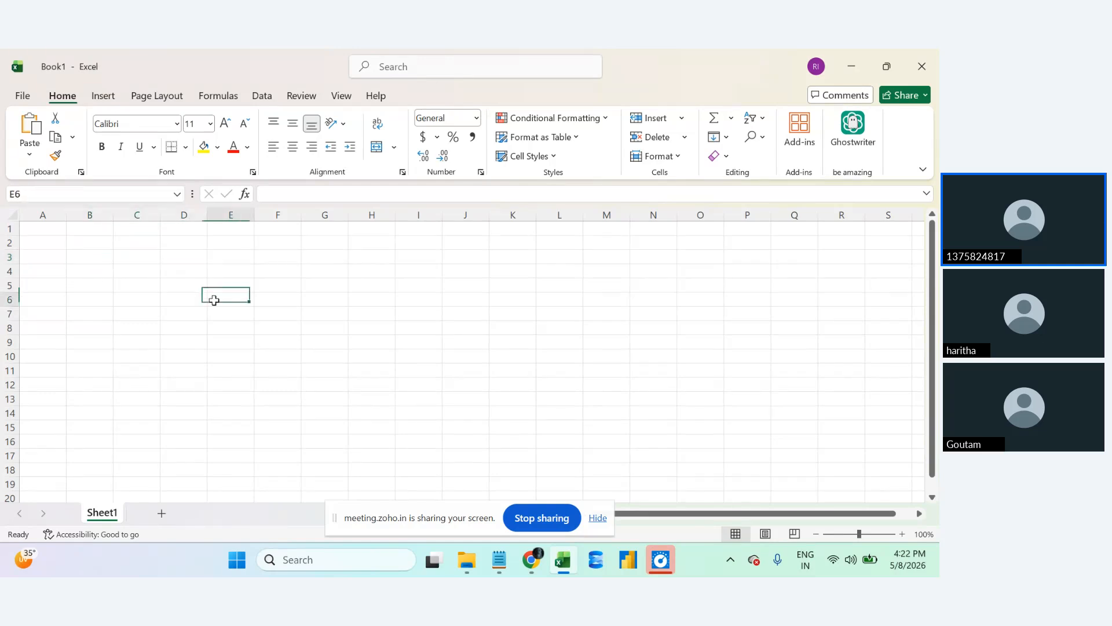
click(174, 300)
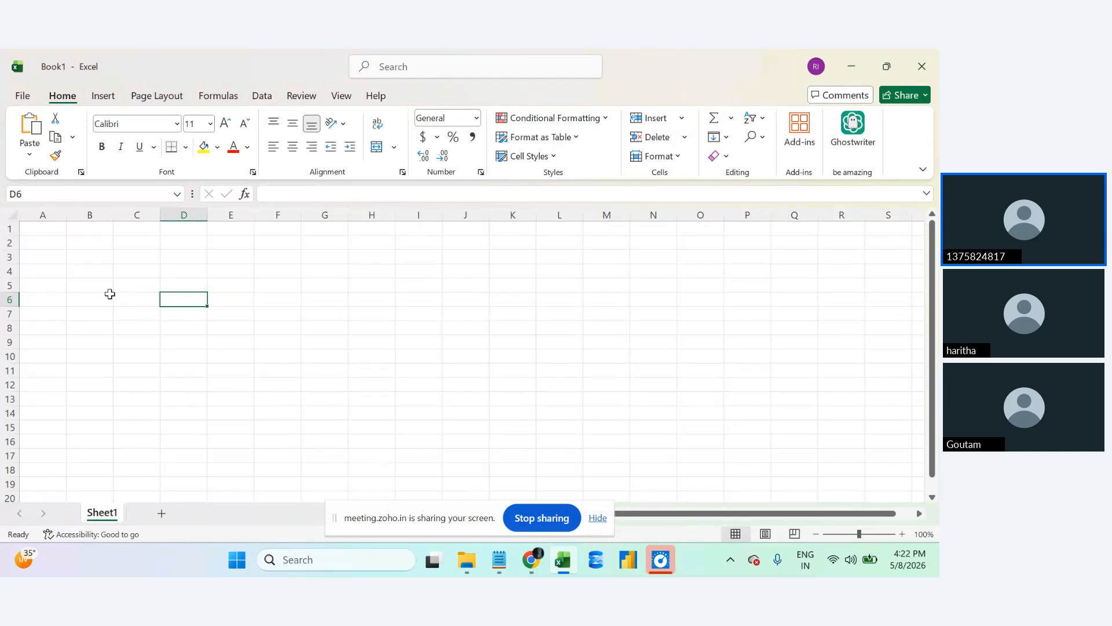
click(104, 270)
click(93, 257)
click(30, 195)
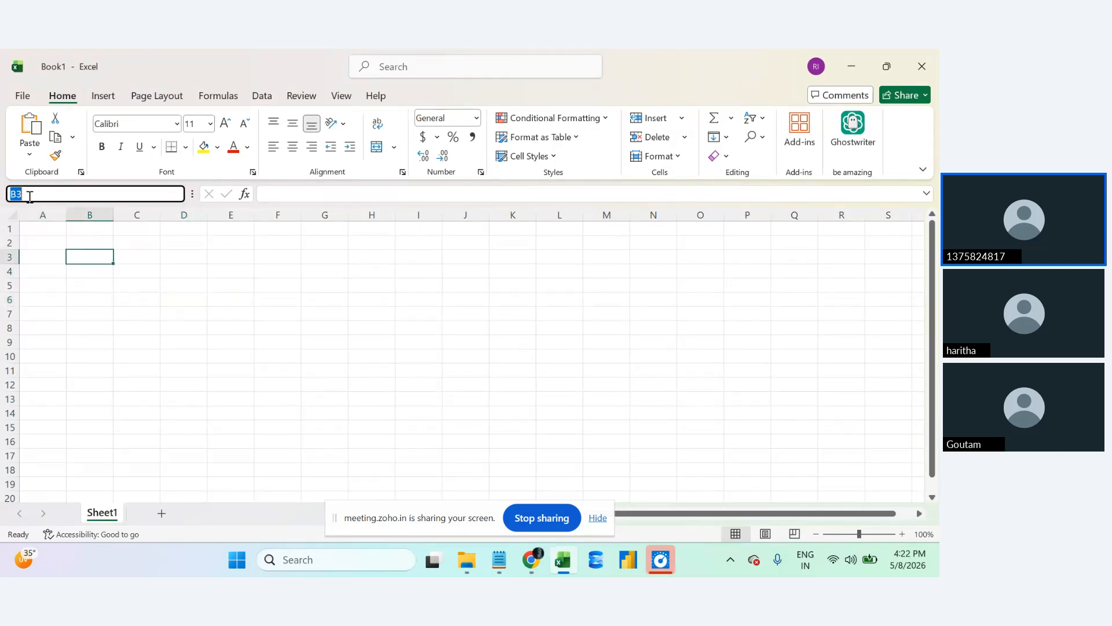
click(93, 256)
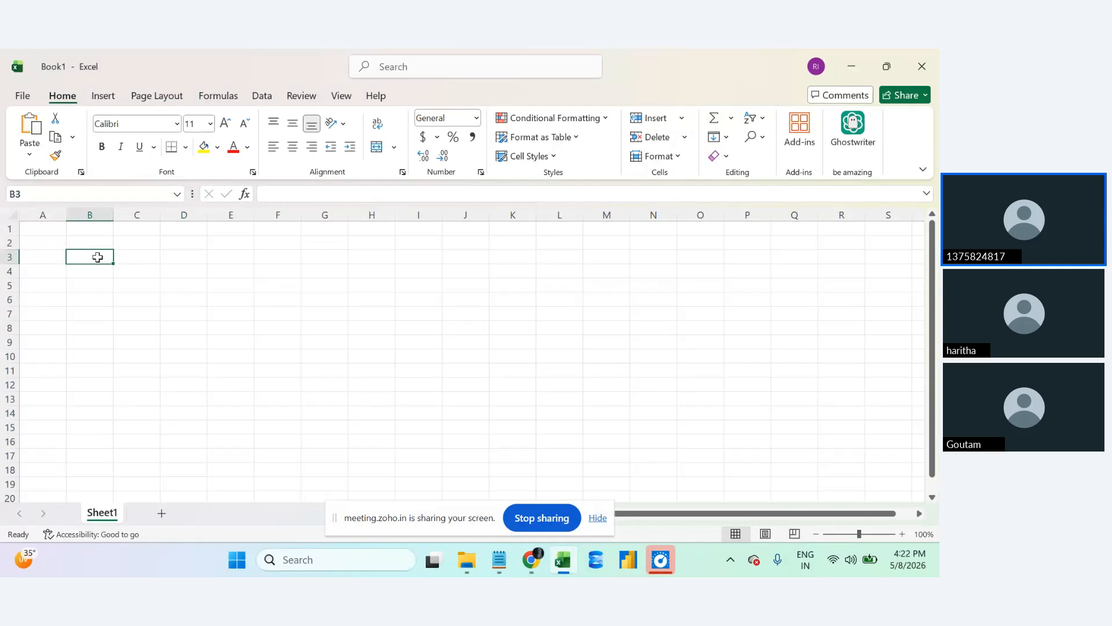
Select cells across row 3 between B3 and E3 to examine how each cell name is formed, finishing on C3.
click(144, 258)
click(210, 261)
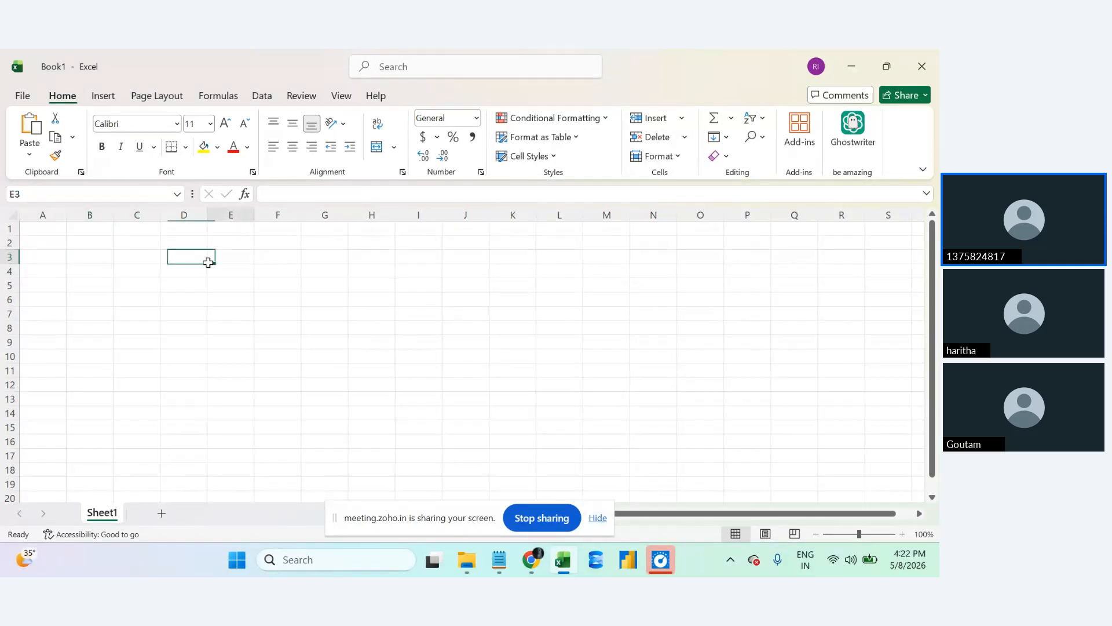
click(191, 261)
click(128, 262)
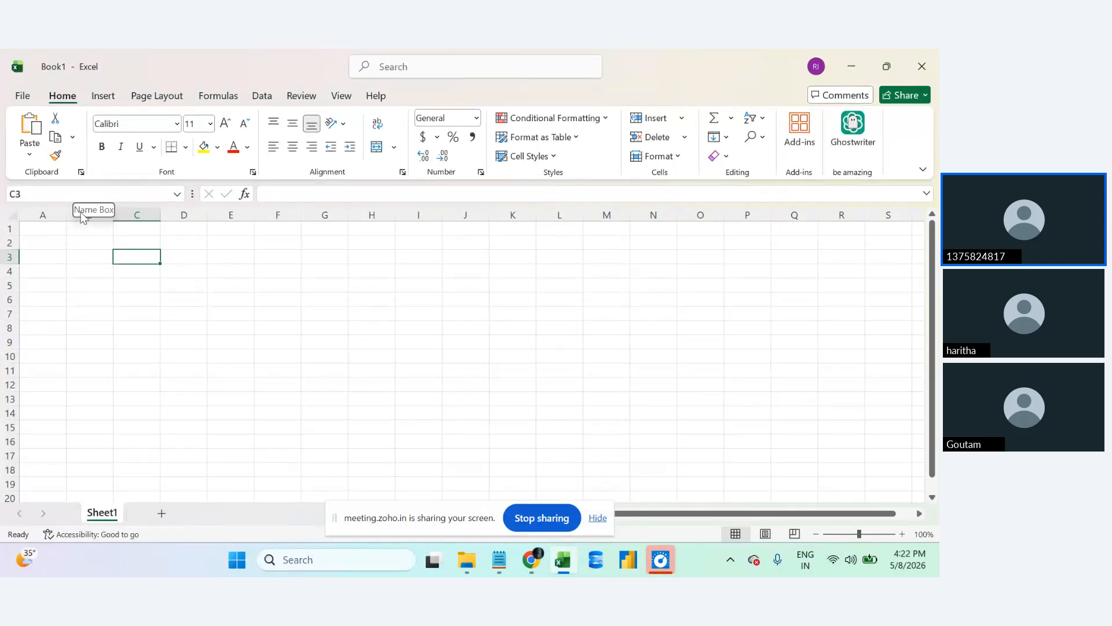
click(92, 255)
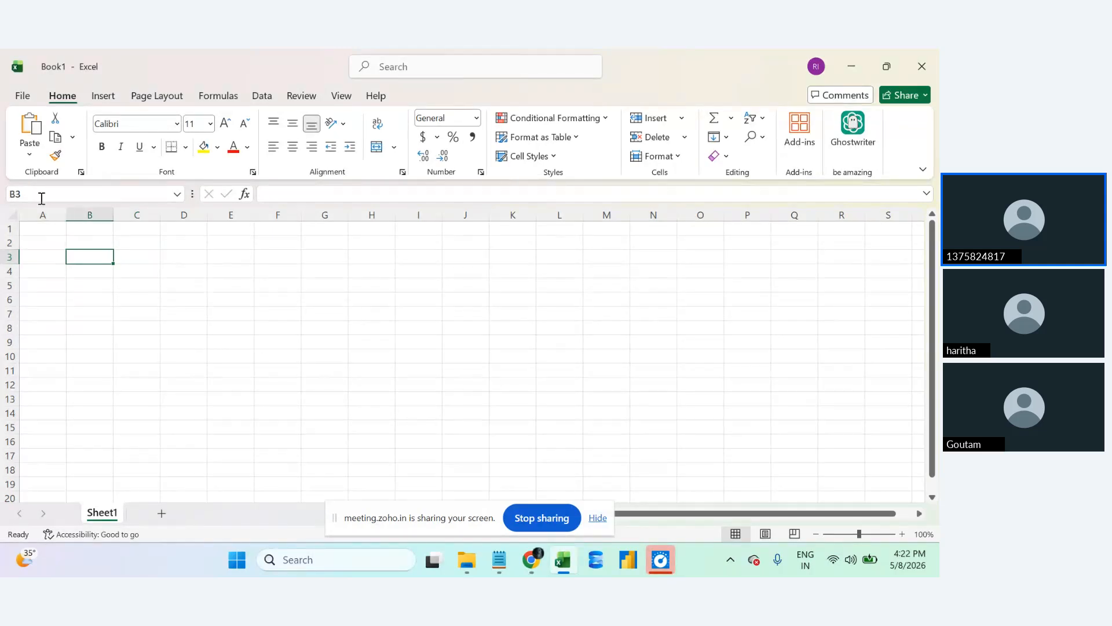
click(138, 255)
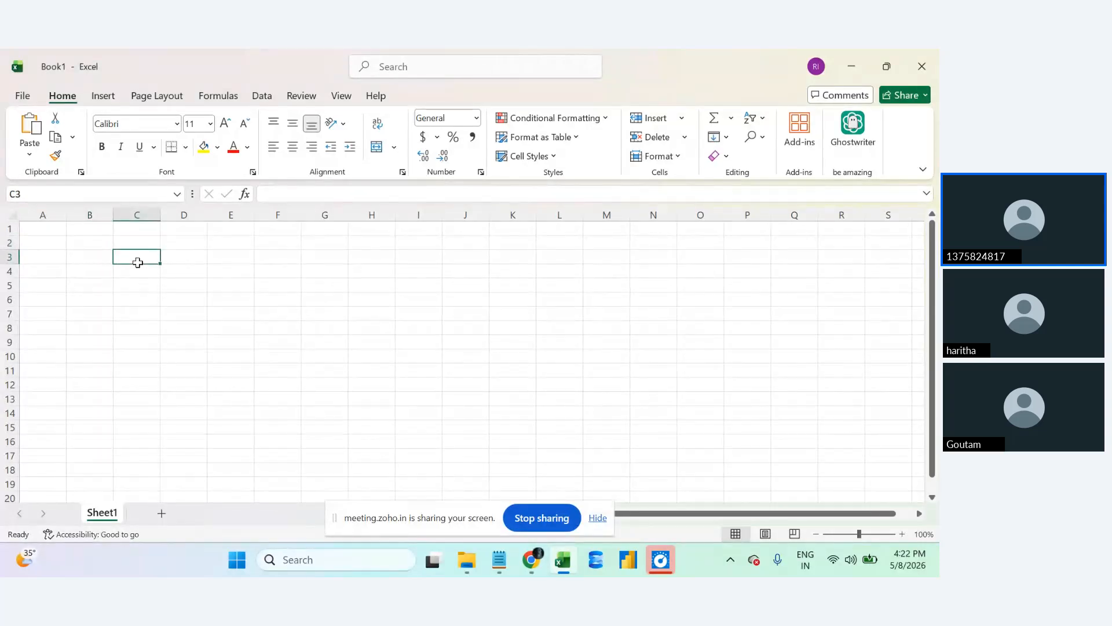
Highlight whole columns C, A and B and select cells D5, A1 and C1 to review columns and cell names.
click(139, 214)
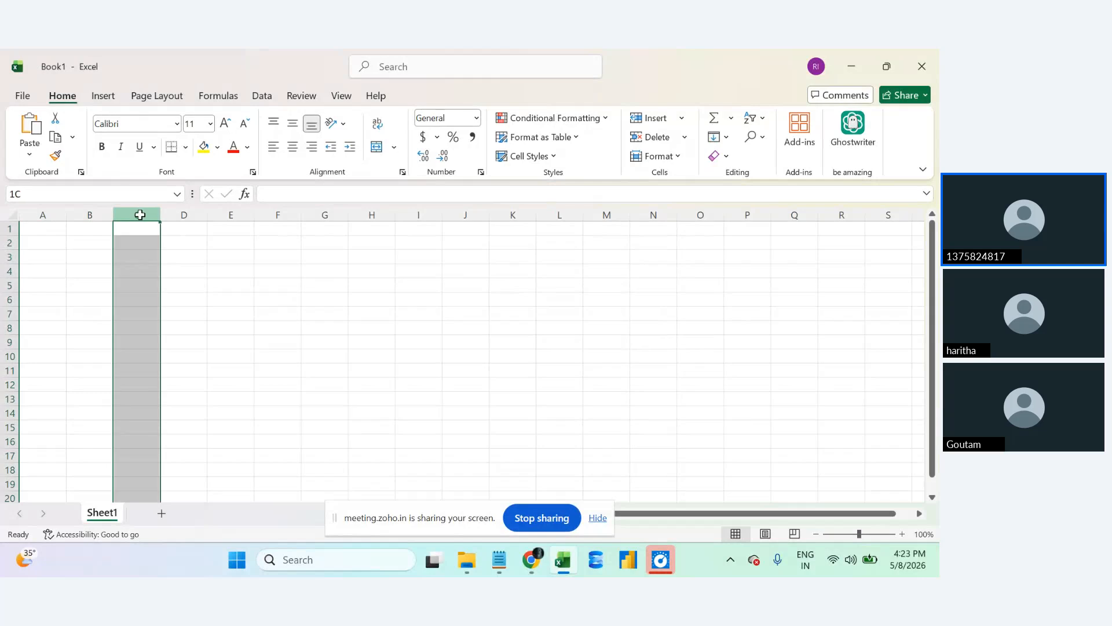
drag(10, 261, 10, 261)
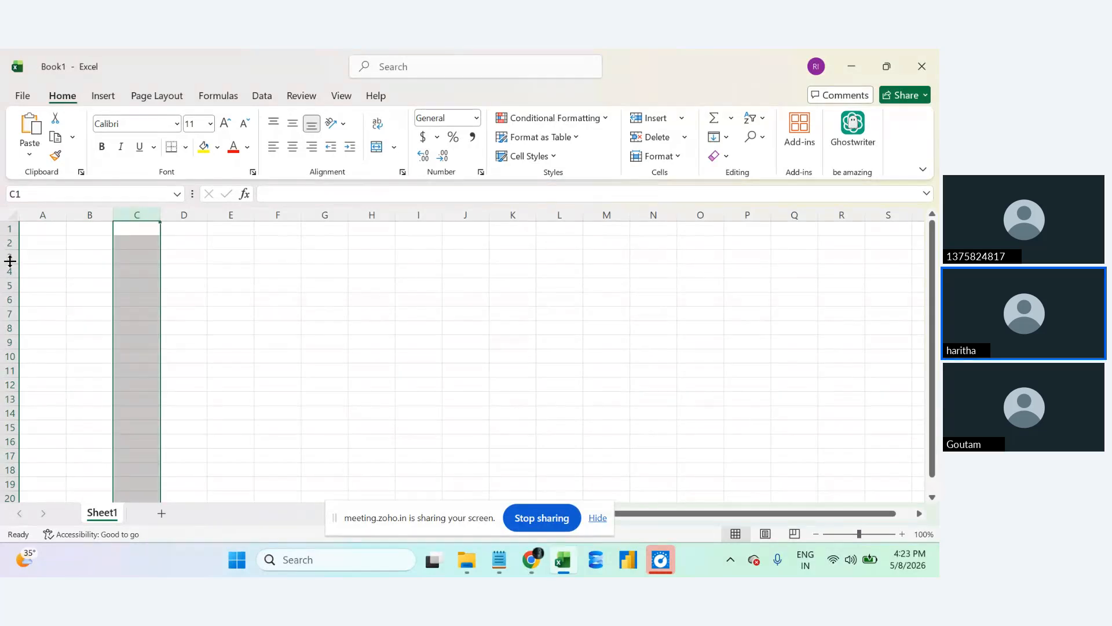
click(200, 284)
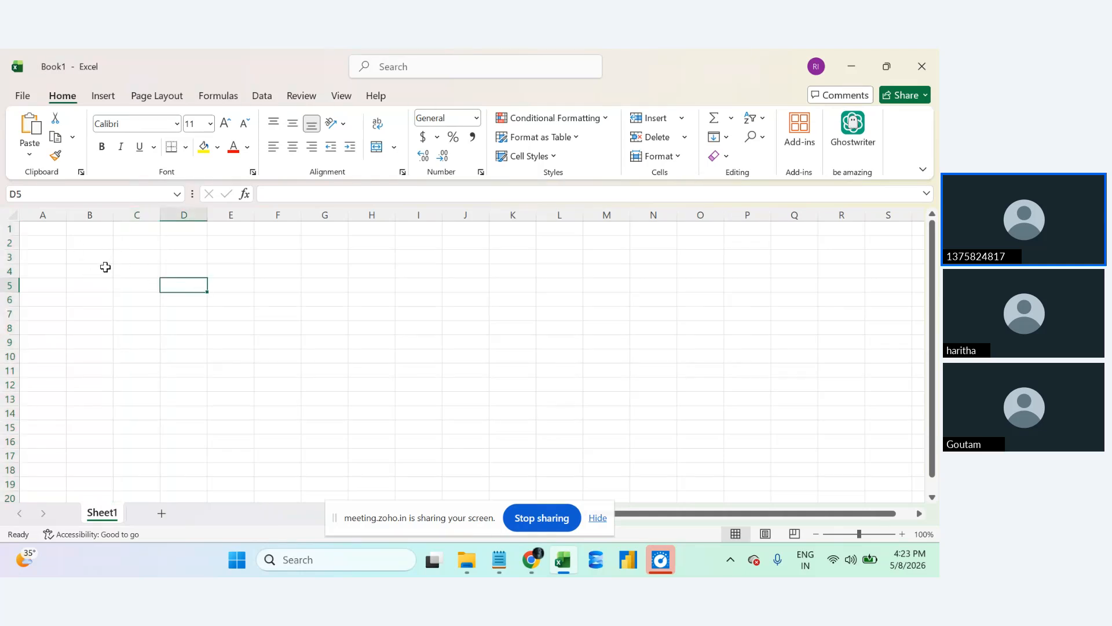
click(31, 231)
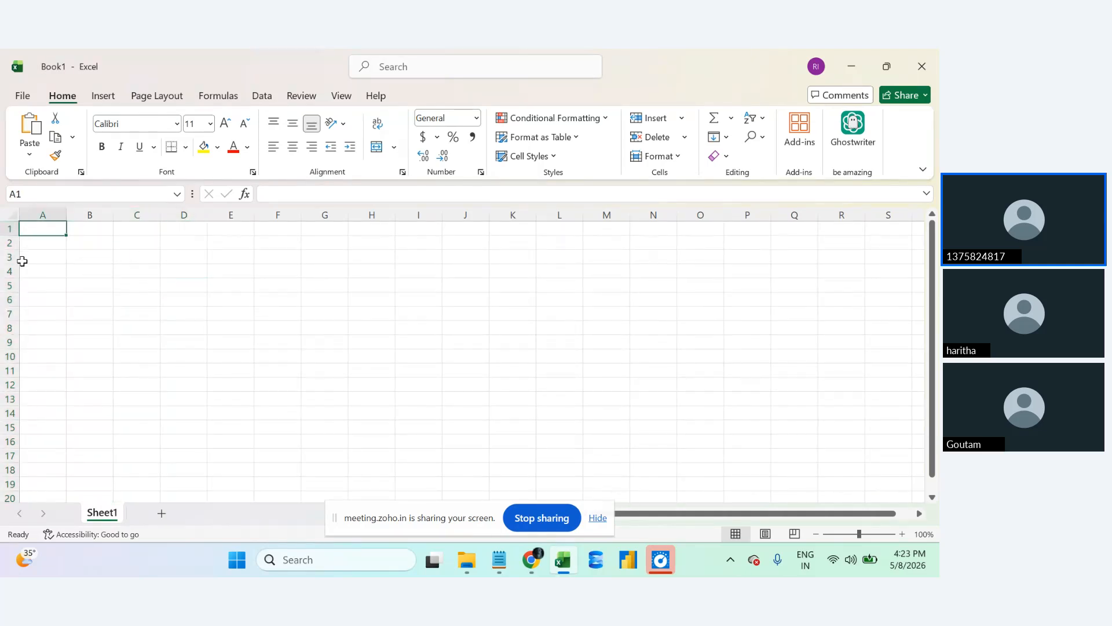
click(38, 215)
click(87, 215)
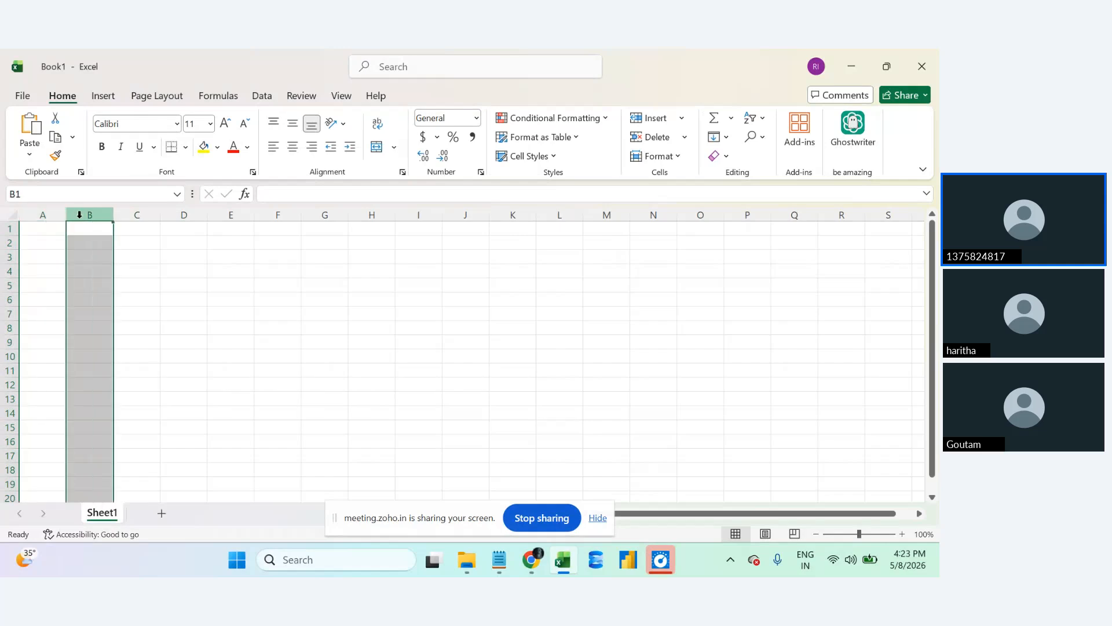
click(134, 225)
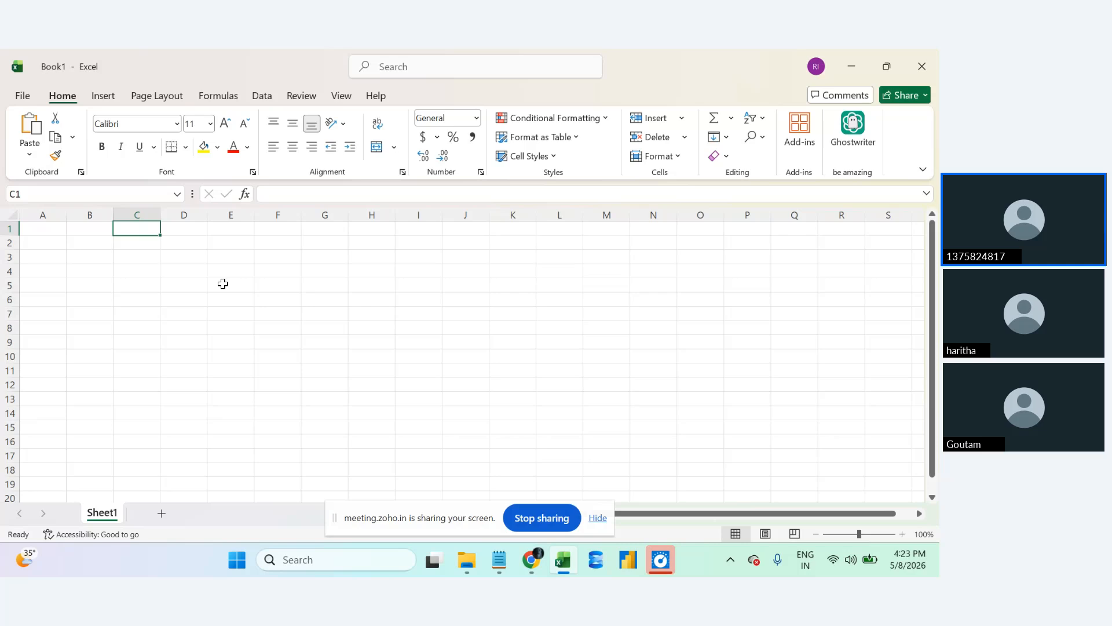
Enter the table headers "Name" in cell A1 and "Marks" in cell B1.
click(48, 229)
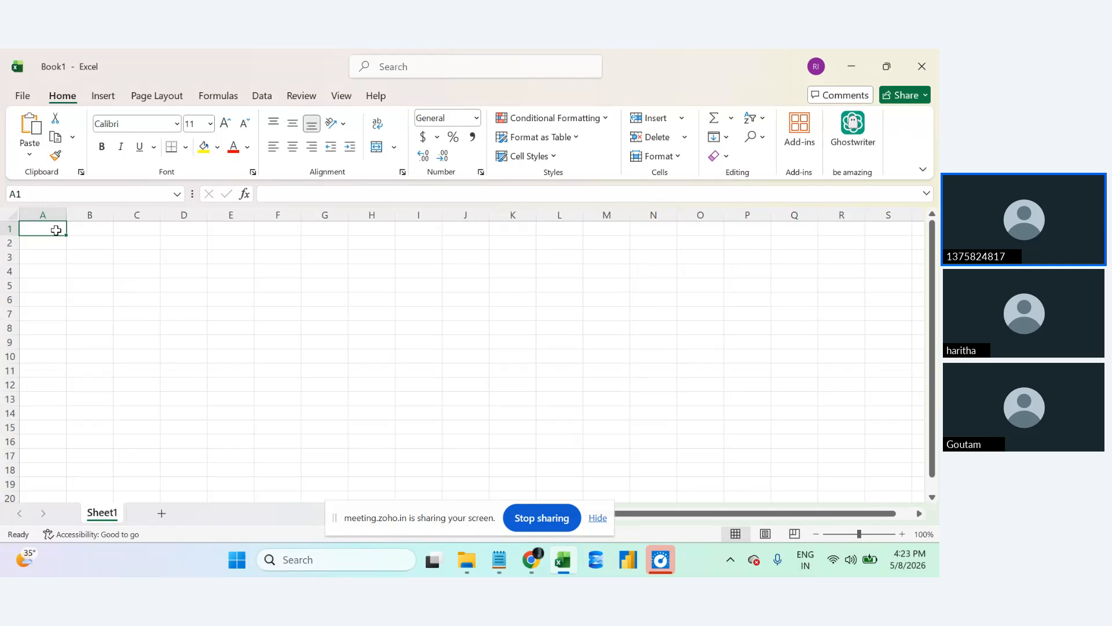
text(Name)
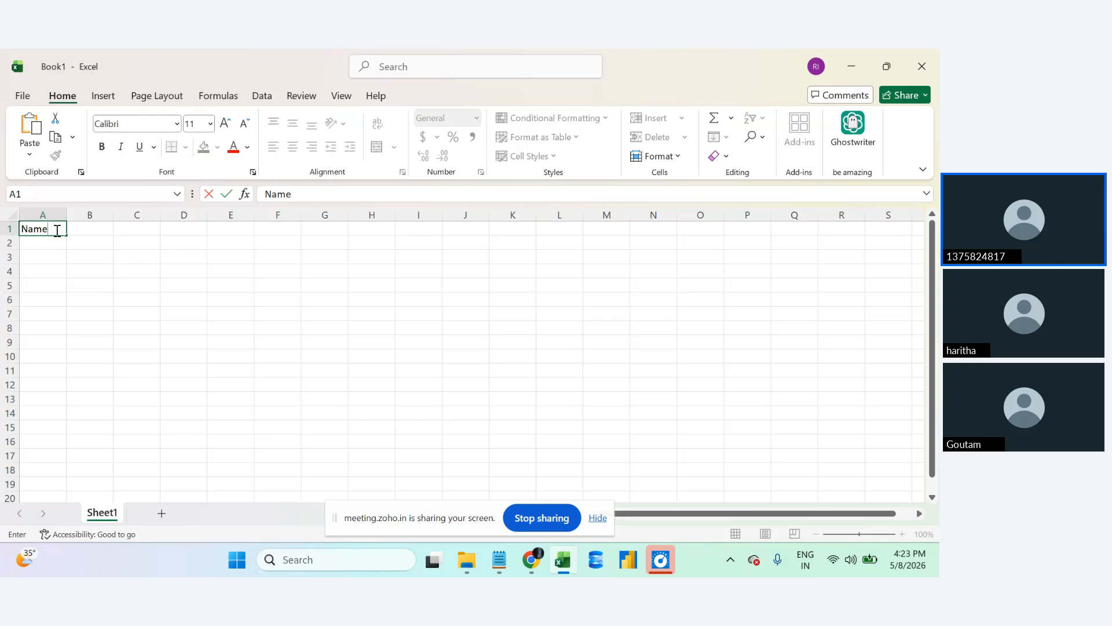
click(98, 230)
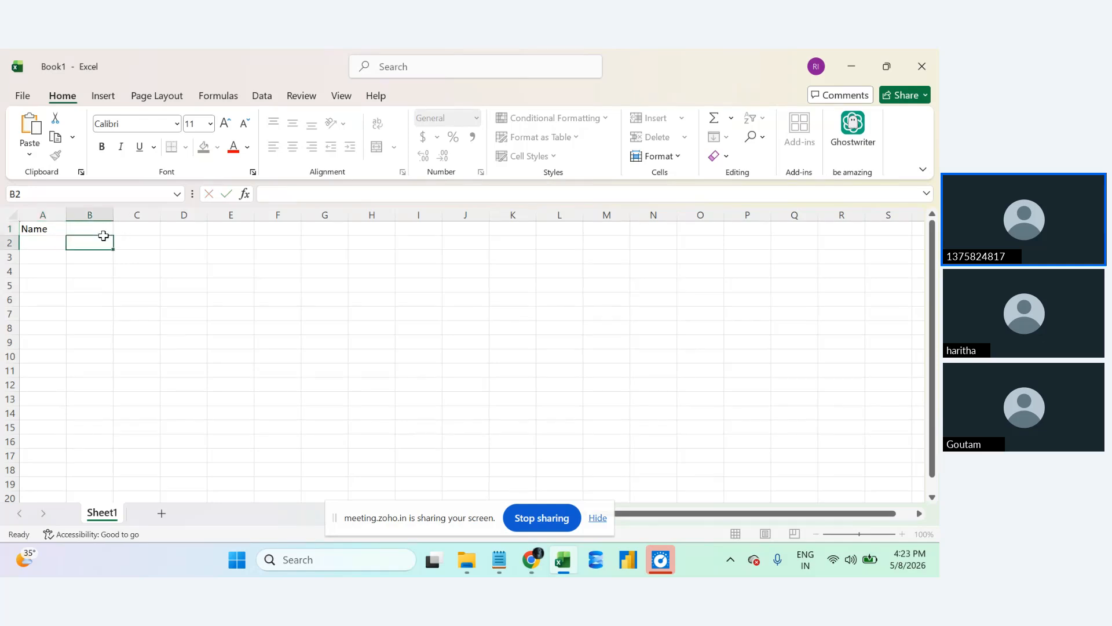
key(ctrl+shift+Down)
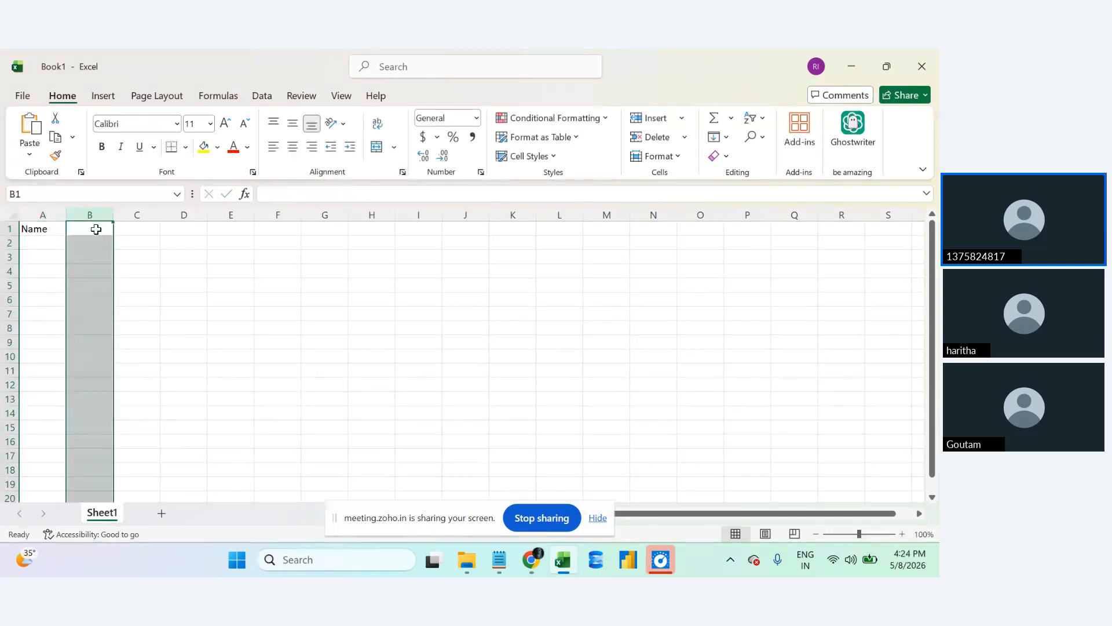
click(62, 229)
click(81, 229)
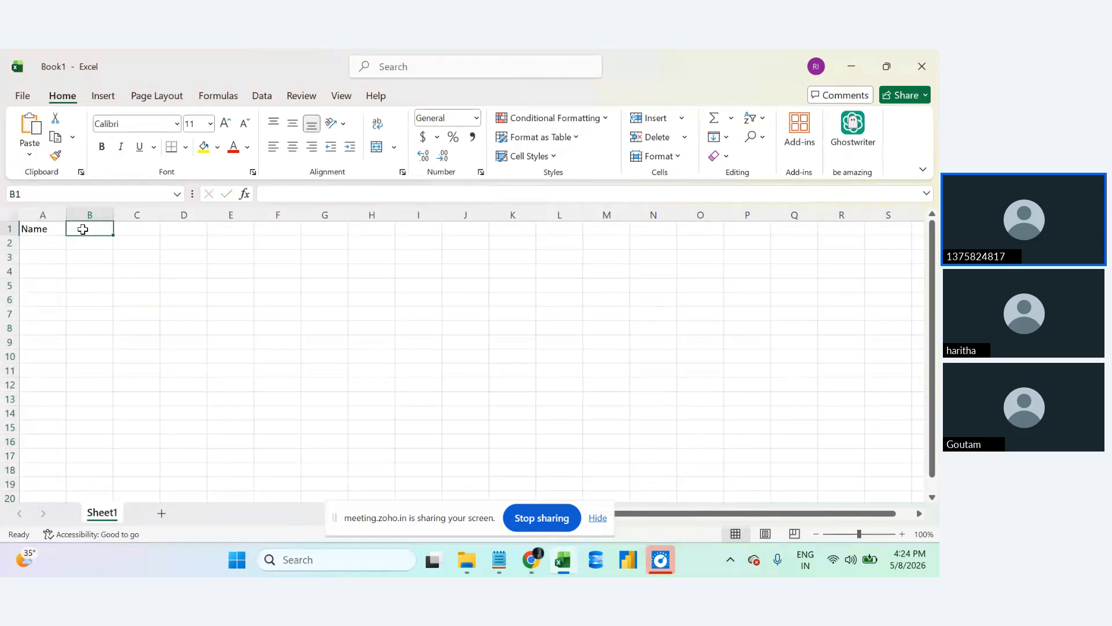
text(Marks)
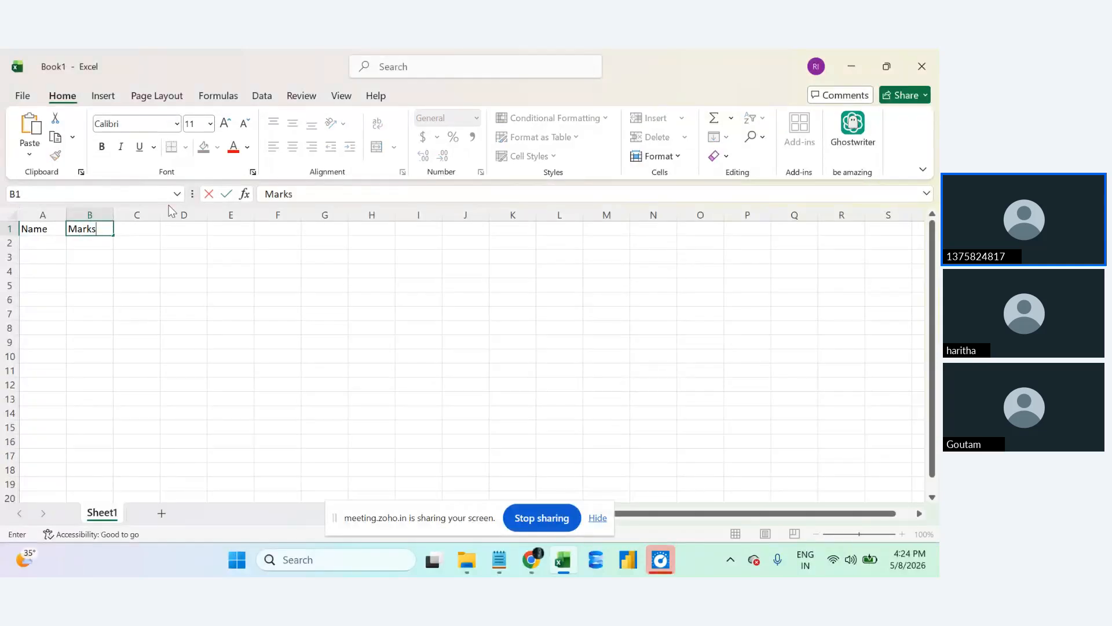
click(44, 234)
click(76, 232)
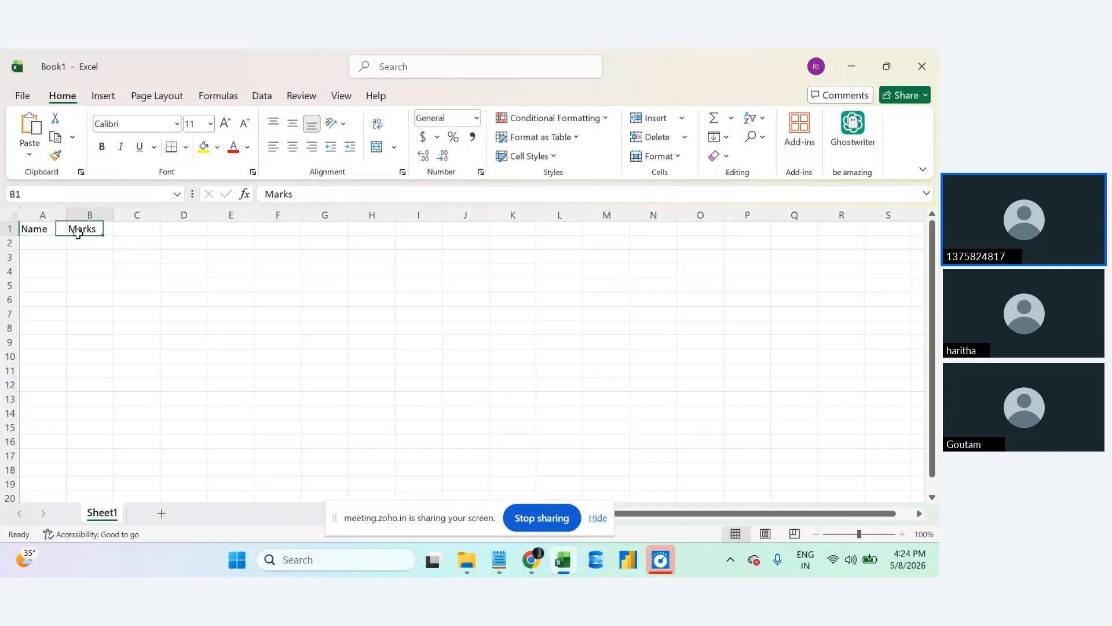
Fill cells A2 to A6 below the Name header with five student first names.
click(60, 245)
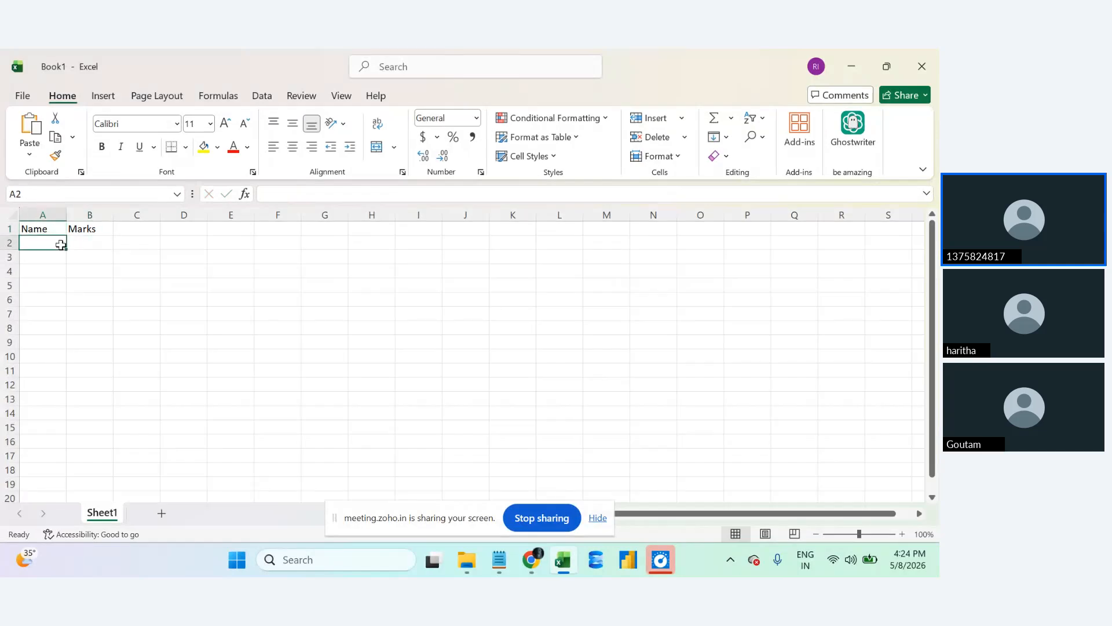
text(Ra)
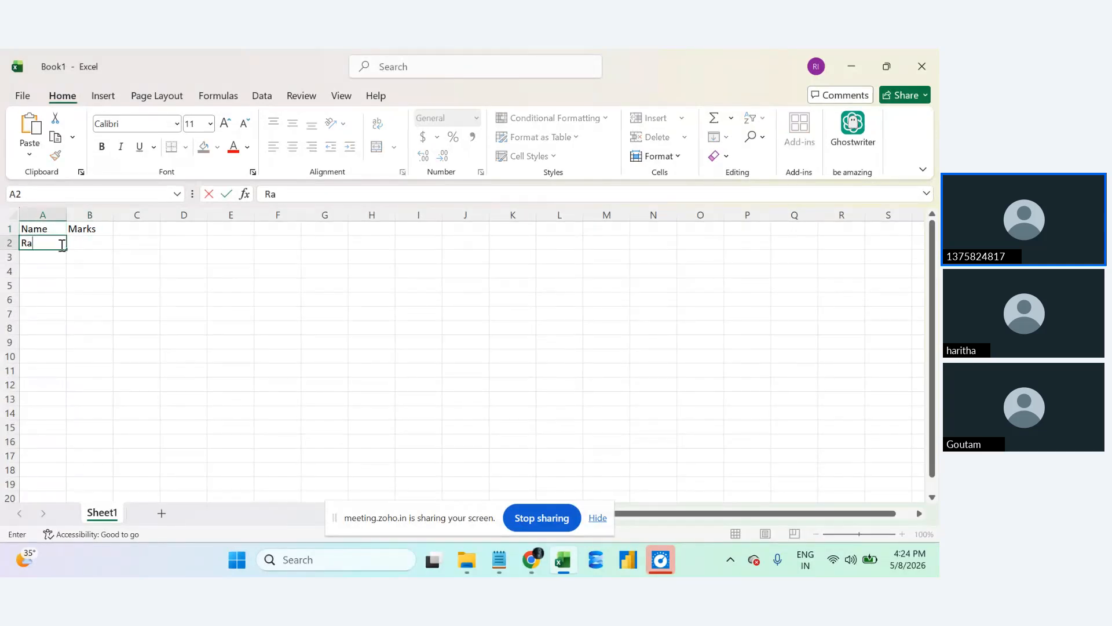
text(m)
key(Return)
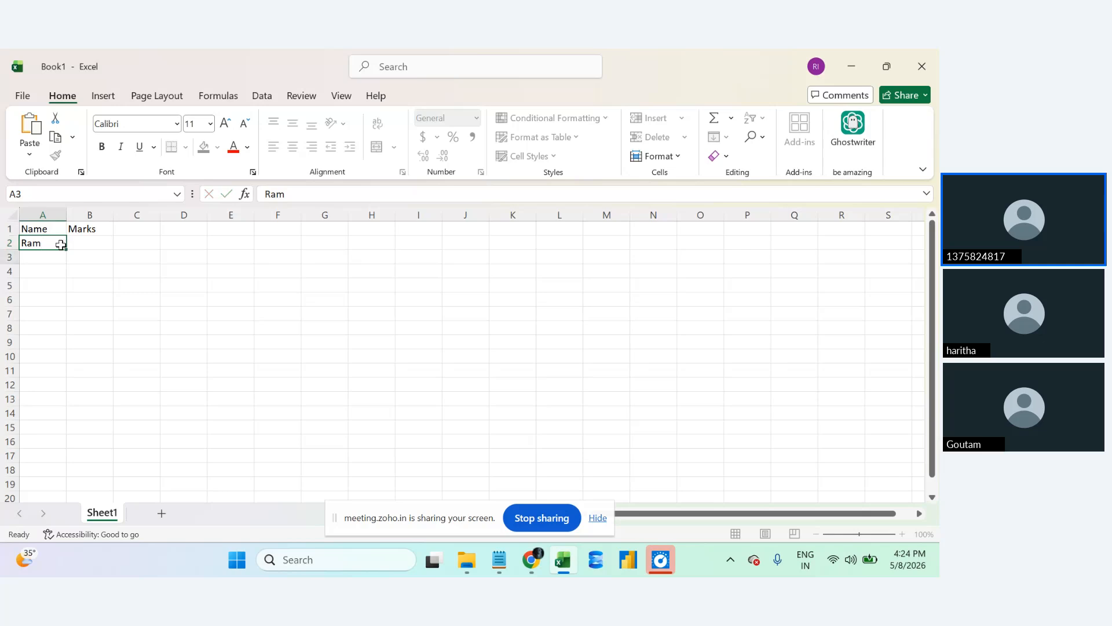
text(Sita)
key(Return)
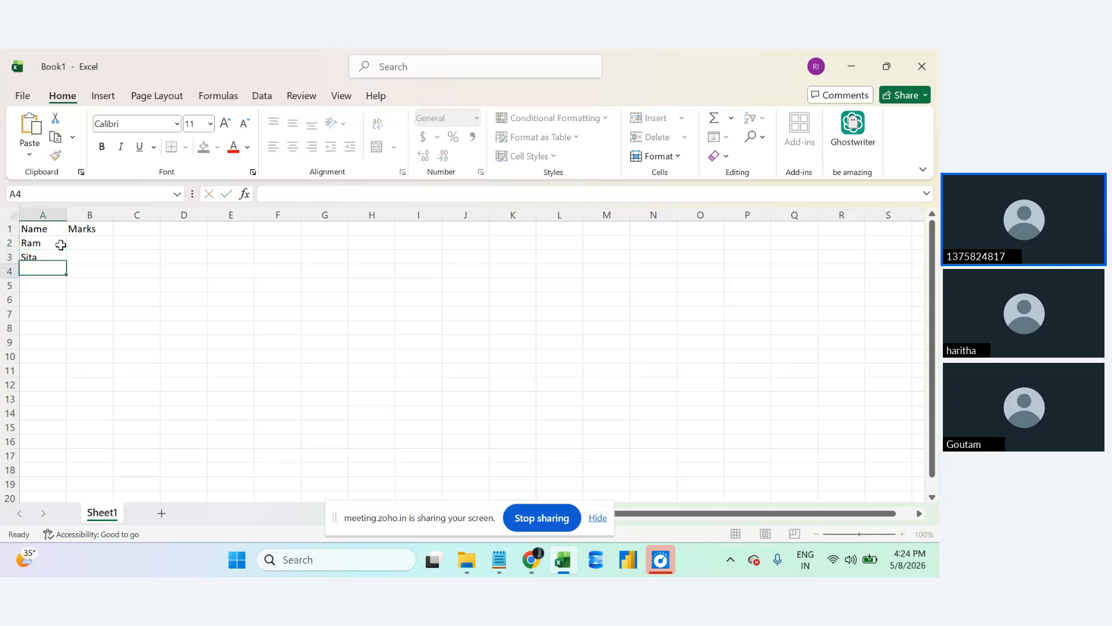
text(Raju)
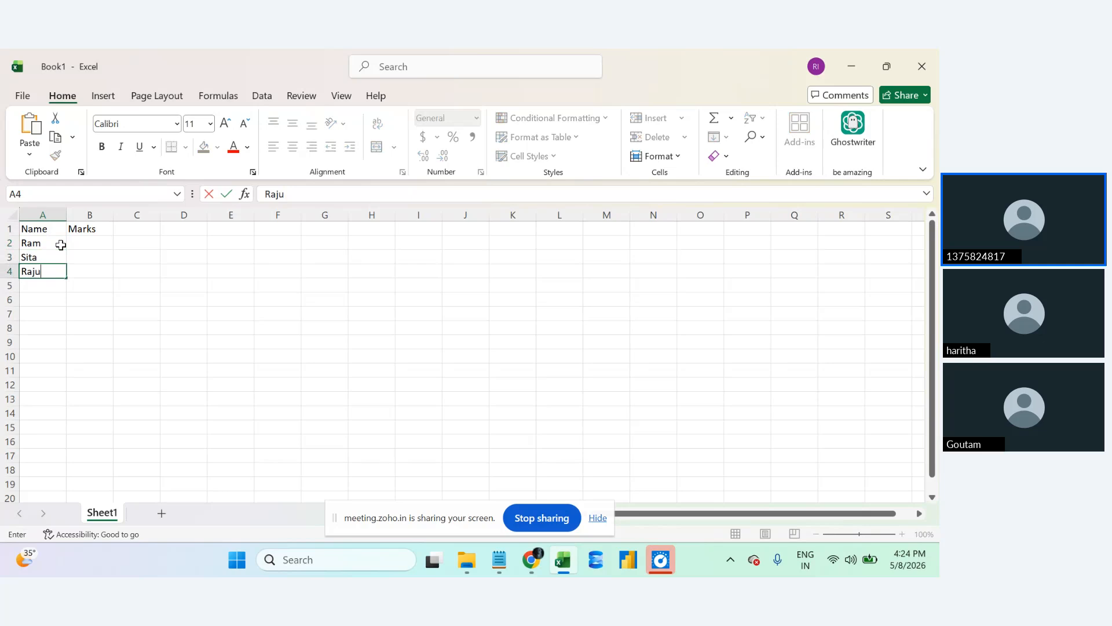
key(Return)
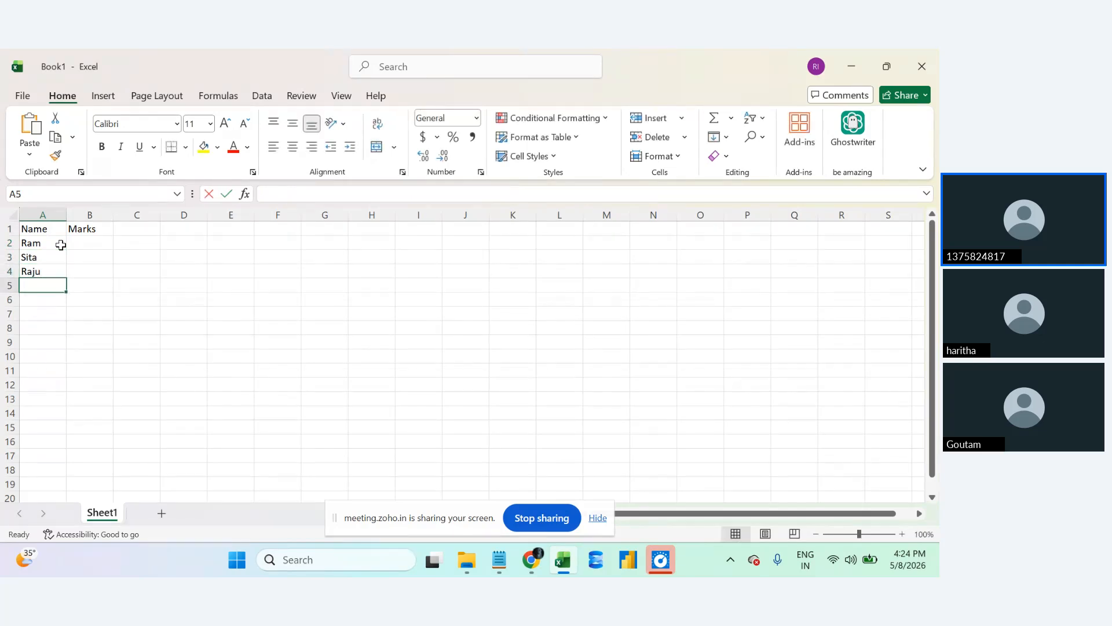
text(Anusha)
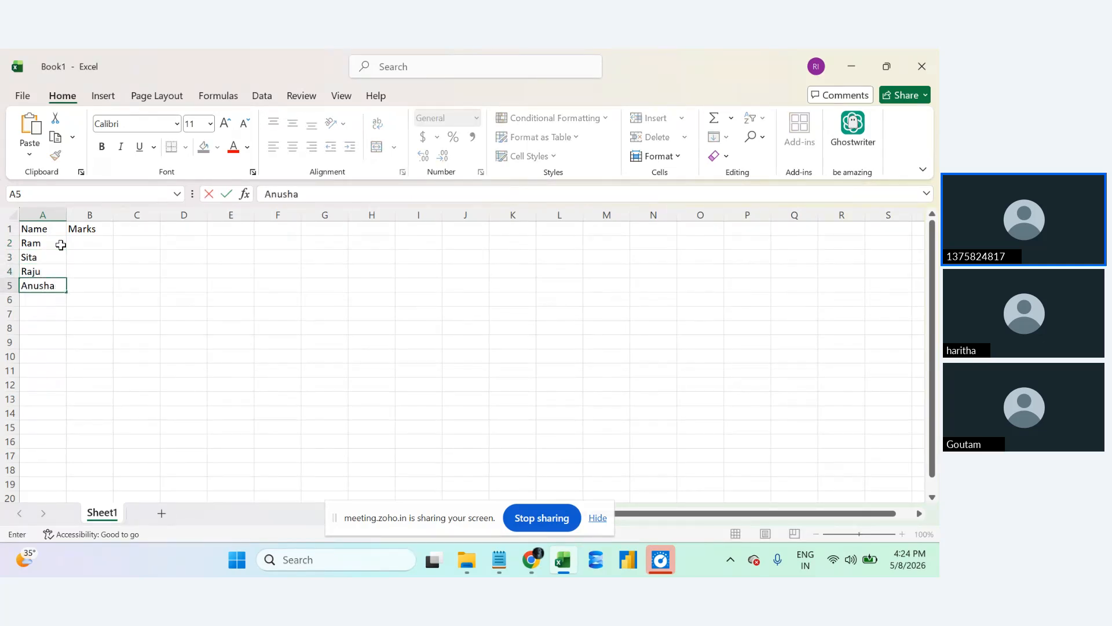
key(Return)
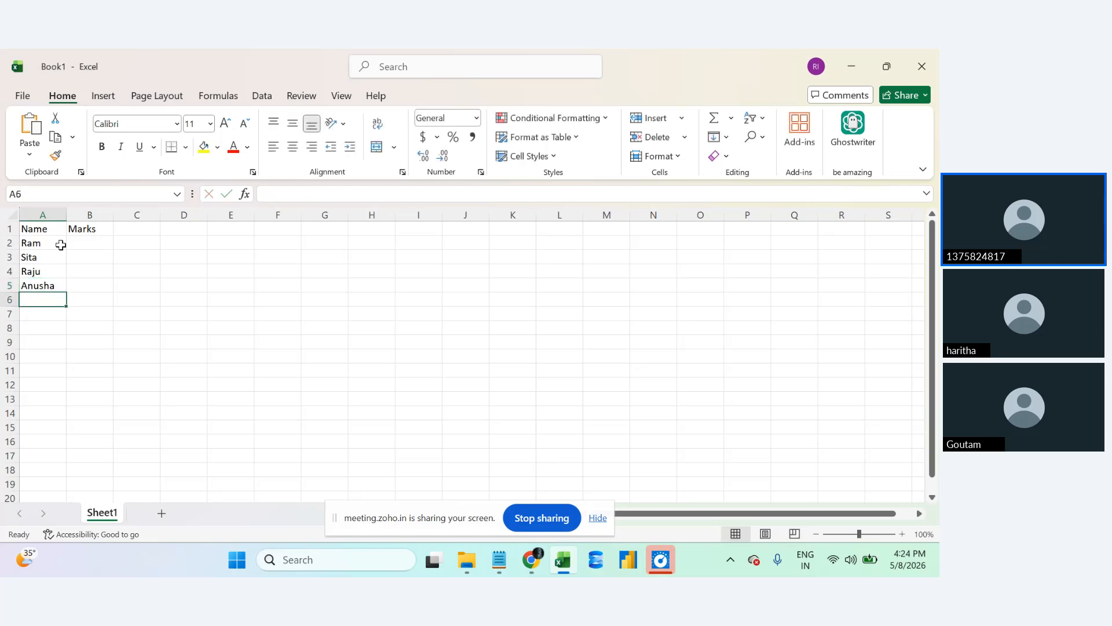
text(Rajesg)
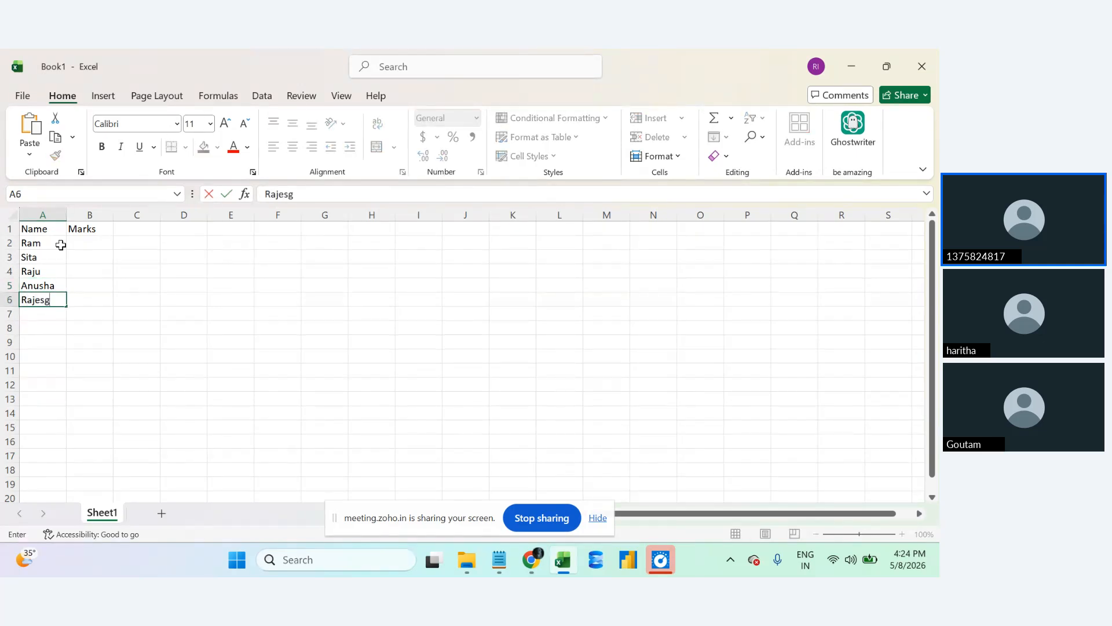
key(BackSpace)
text(h)
Fill cells B2 to B6 below the Marks header with 80, 90, 75, 40 and 68.
click(86, 243)
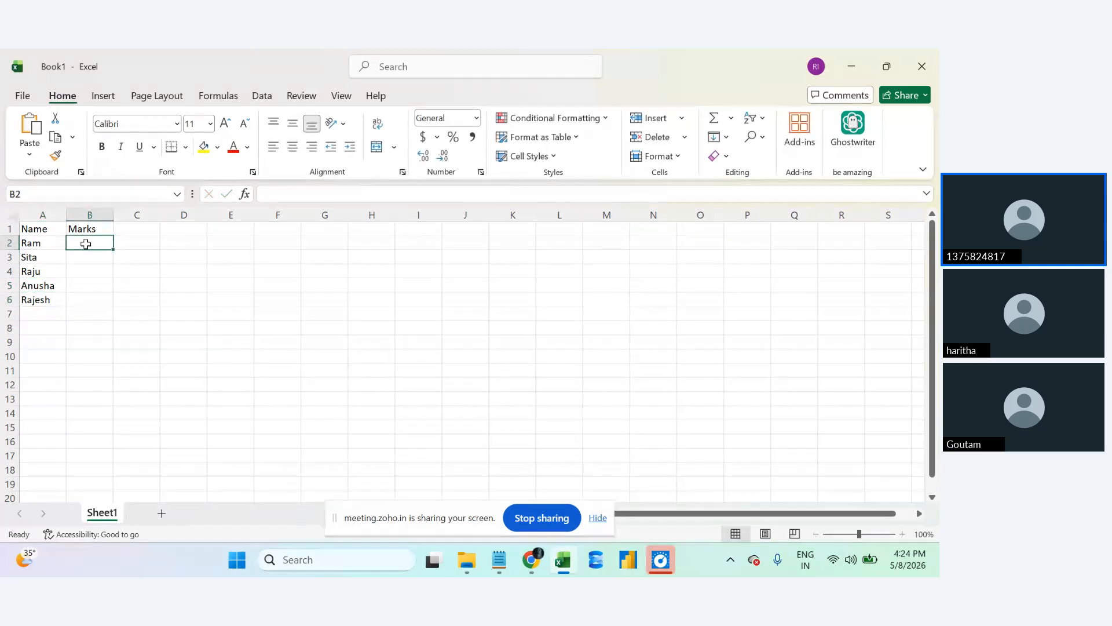
text(80)
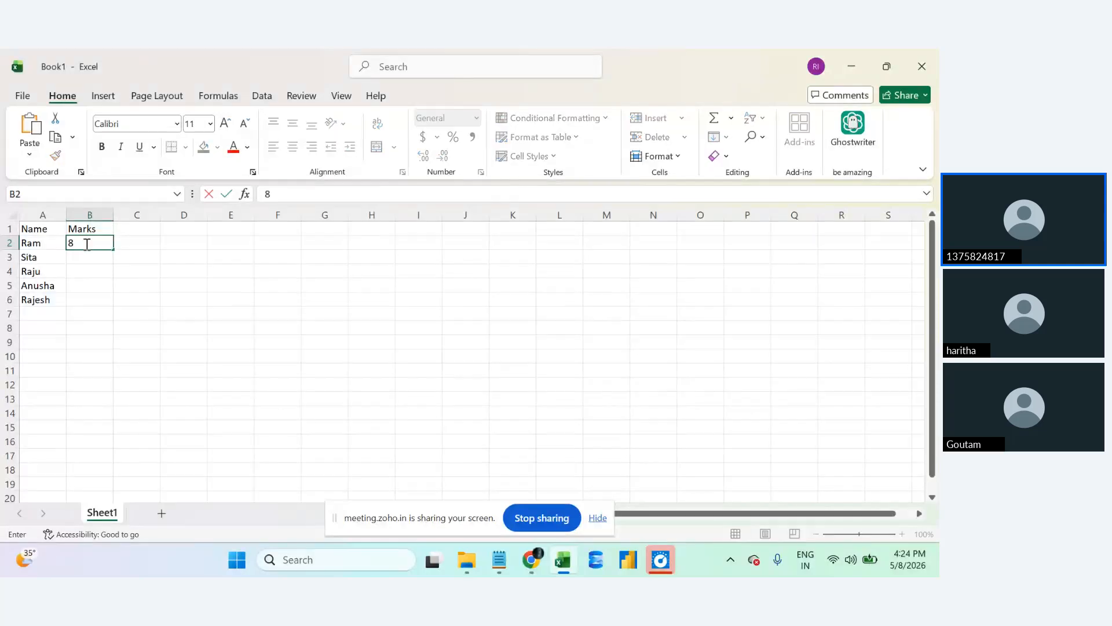
click(83, 259)
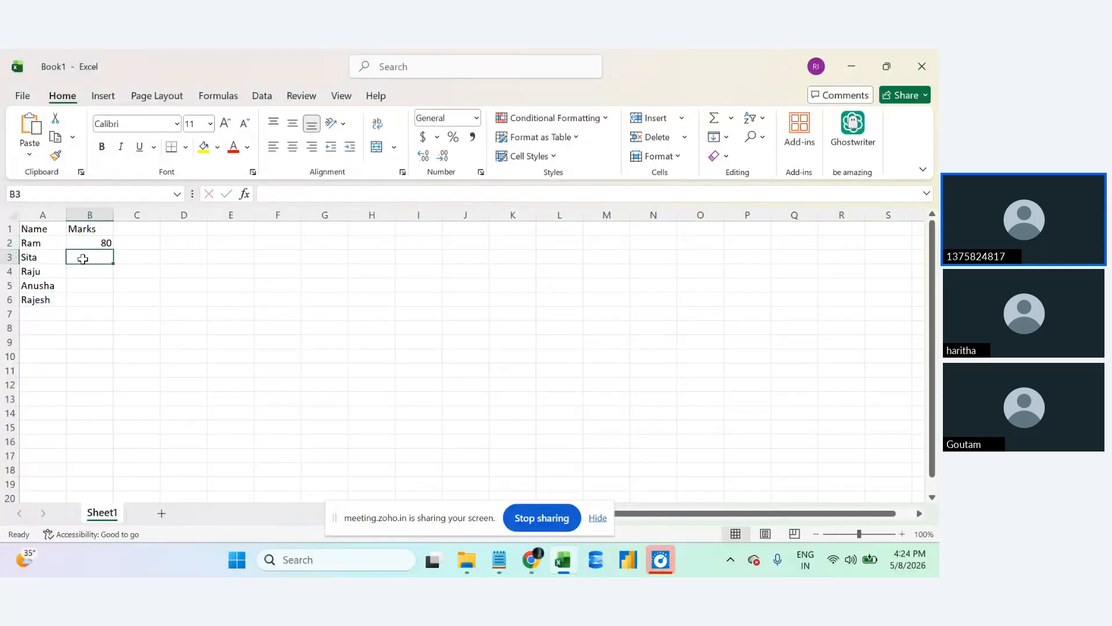
text(90)
key(Return)
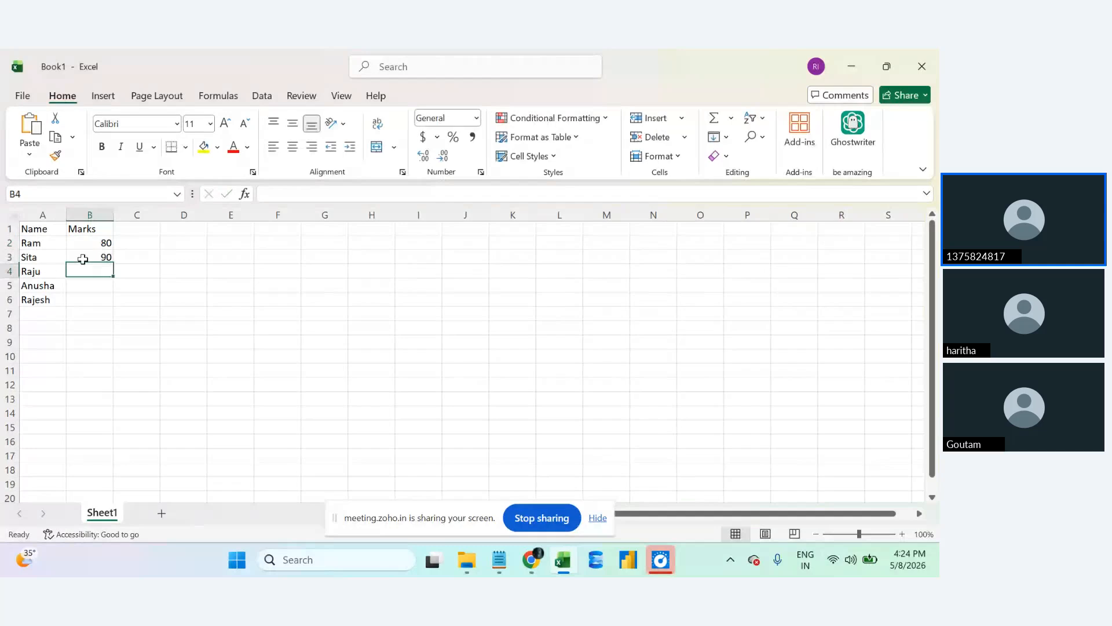
text(75)
key(Return)
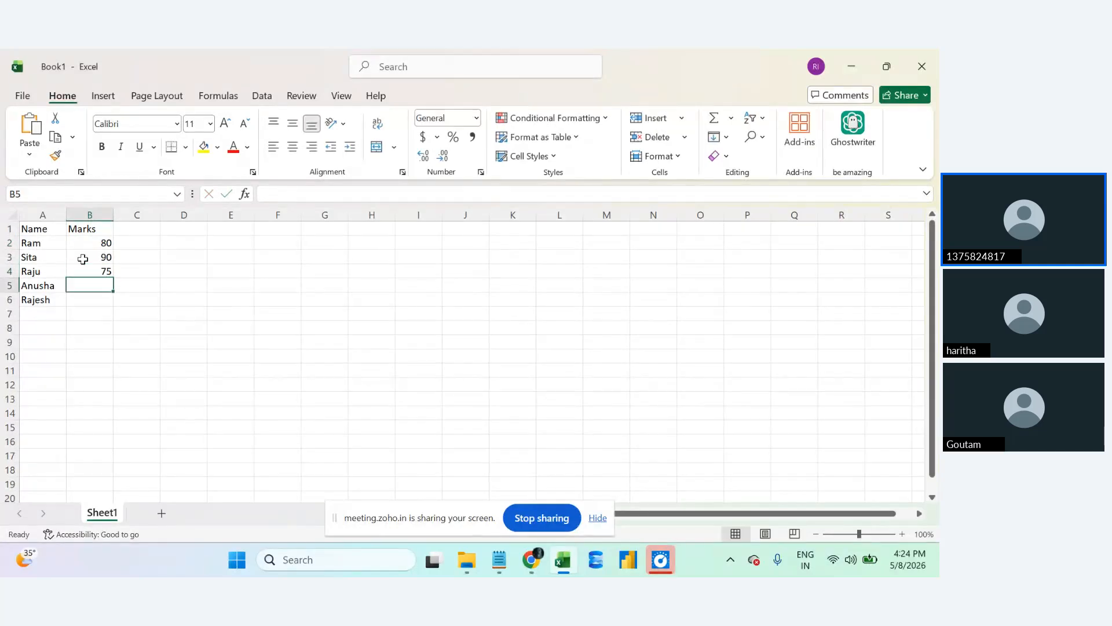
text(4)
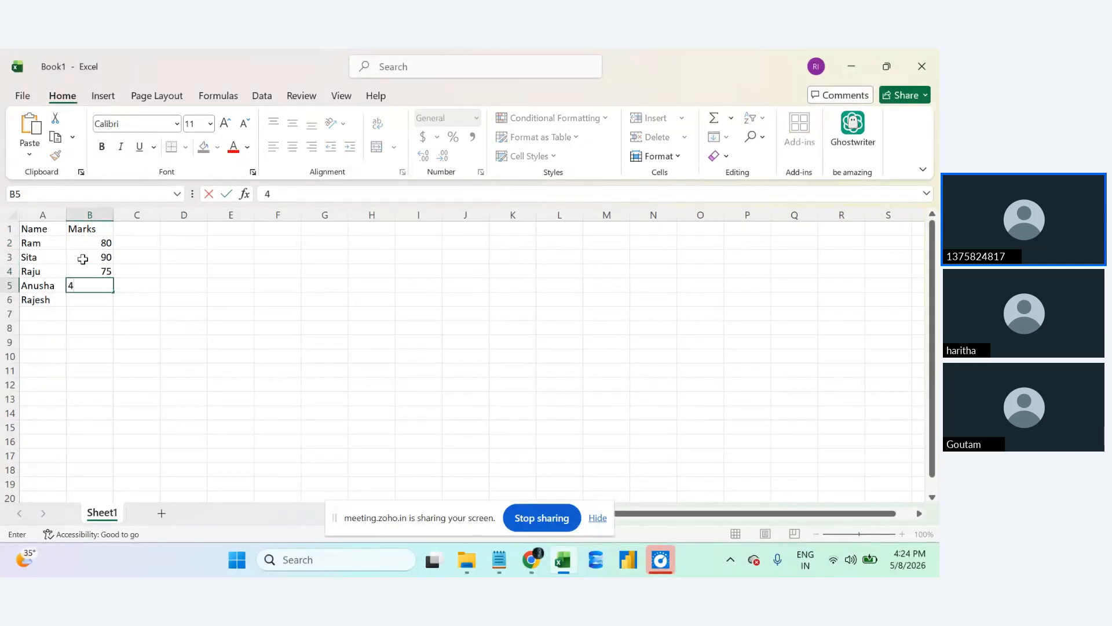
text(0)
key(Return)
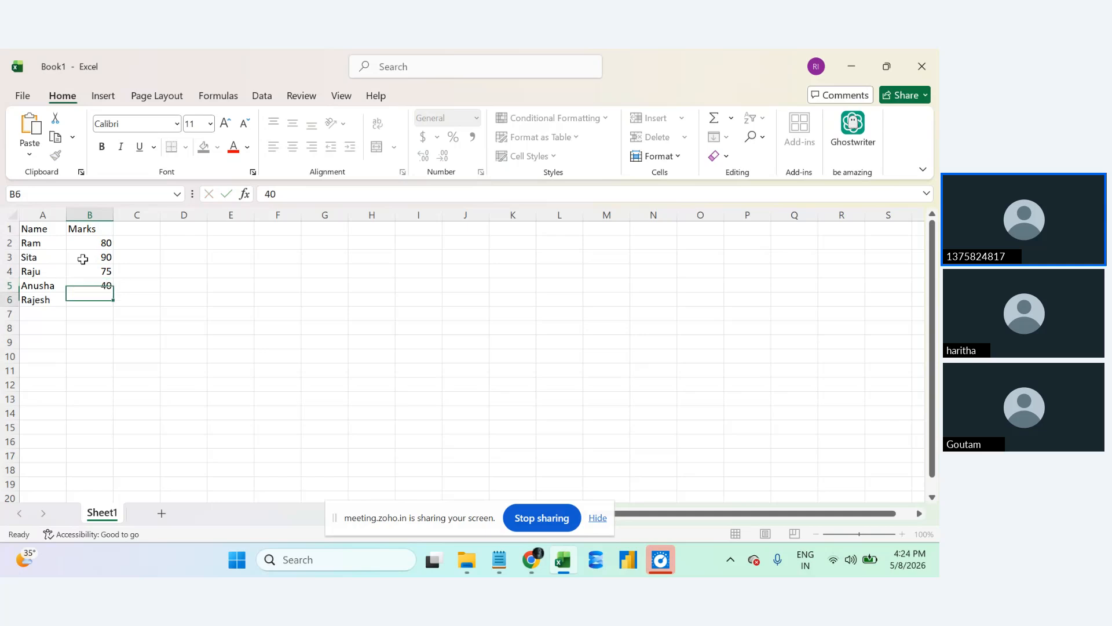
text(68)
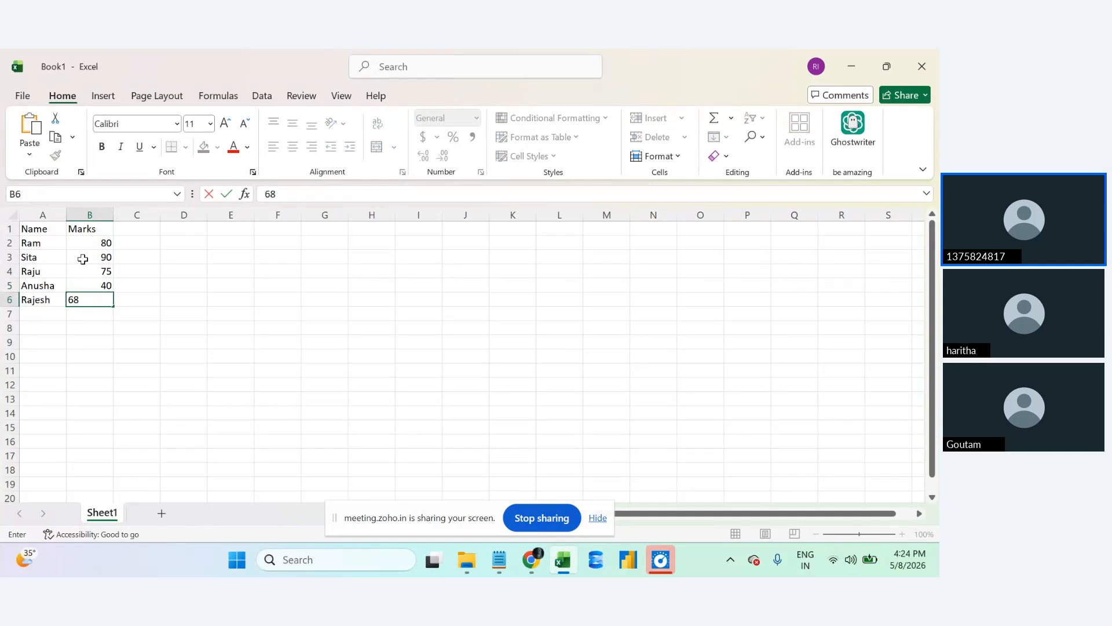
click(135, 287)
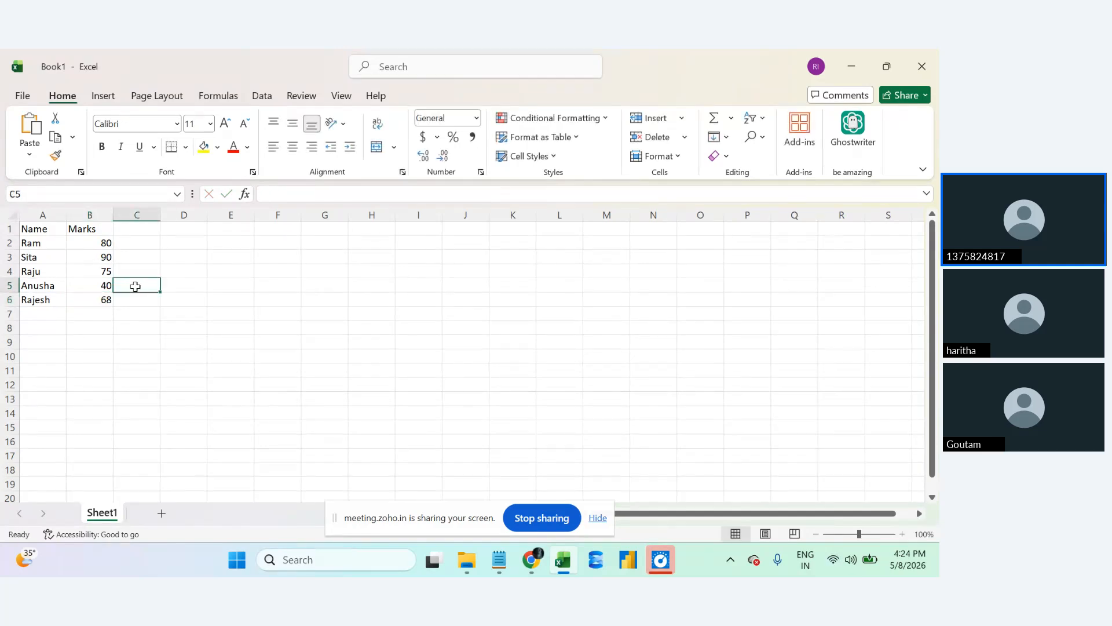
Select the whole table A1:B6, then its header cells A1 and B1, to review the table's structure.
click(46, 228)
drag(46, 228, 99, 295)
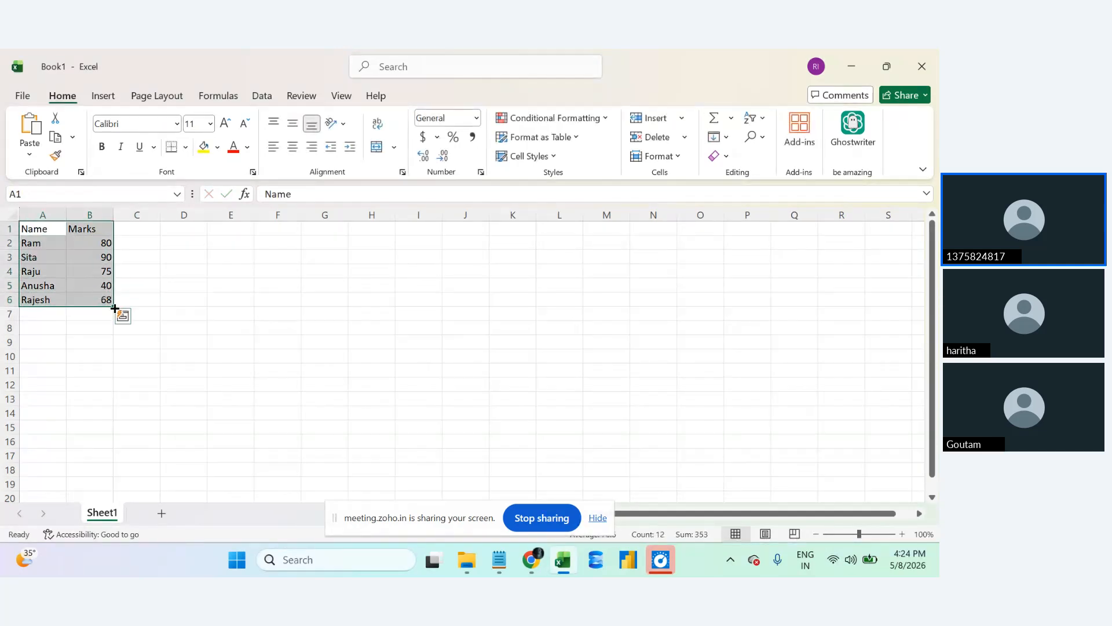
click(103, 343)
click(51, 227)
click(83, 230)
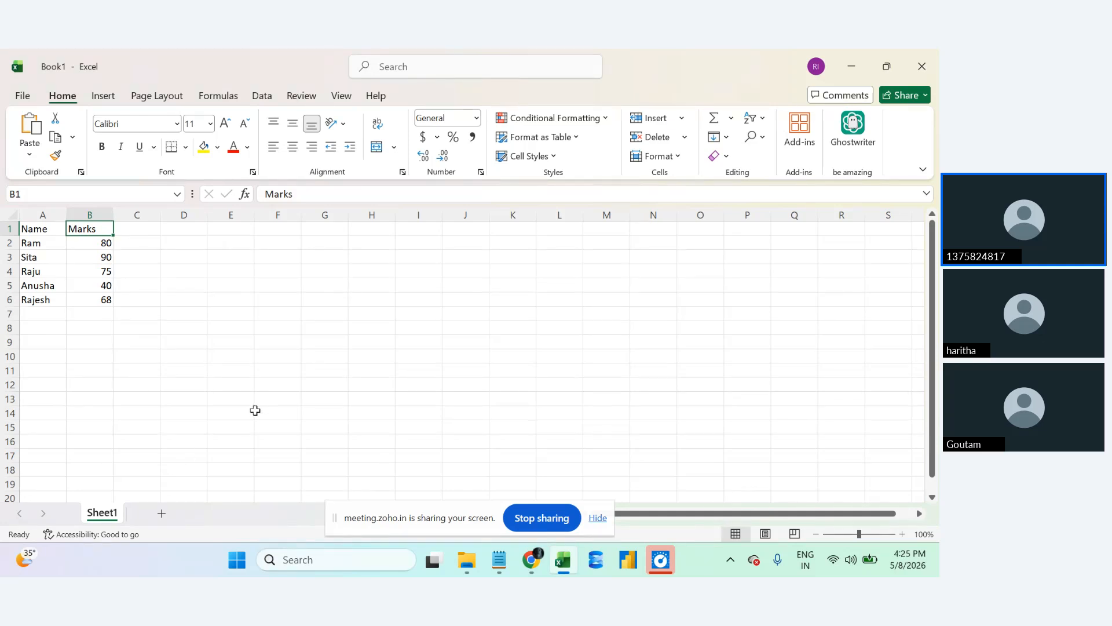
Rename the worksheet Sheet1 as StudentMarks.
right_click(102, 515)
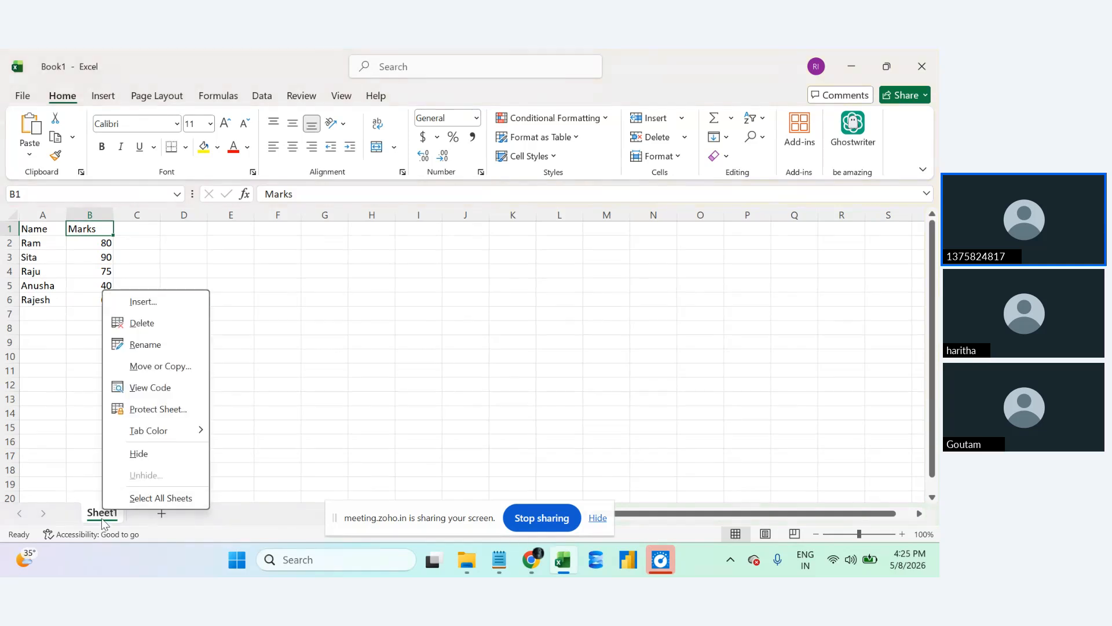
click(278, 414)
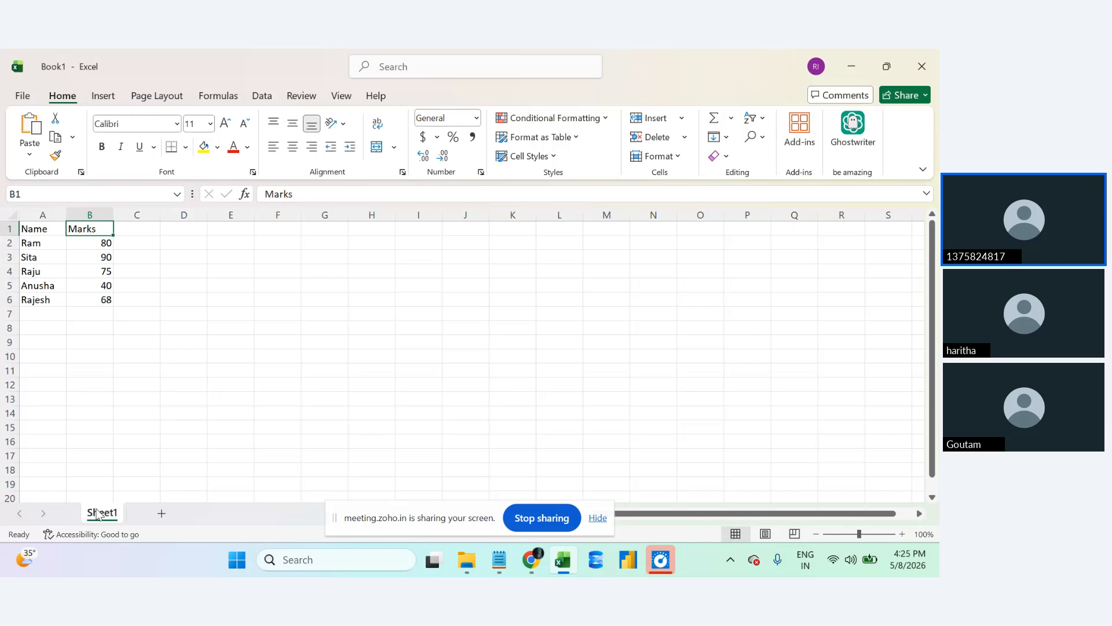
right_click(96, 513)
click(140, 343)
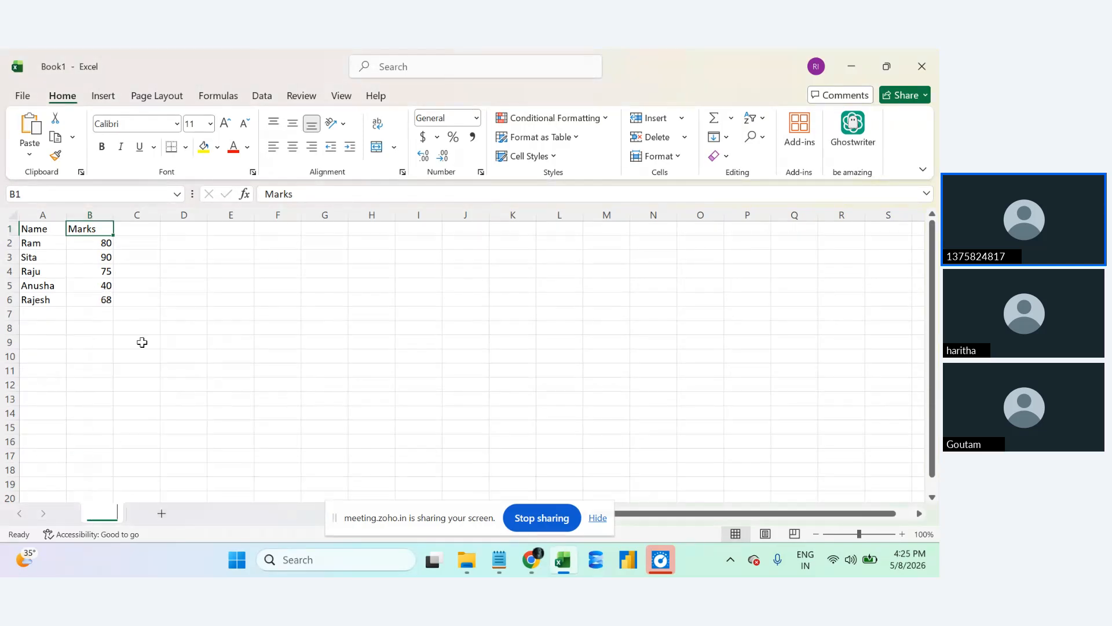
key(BackSpace)
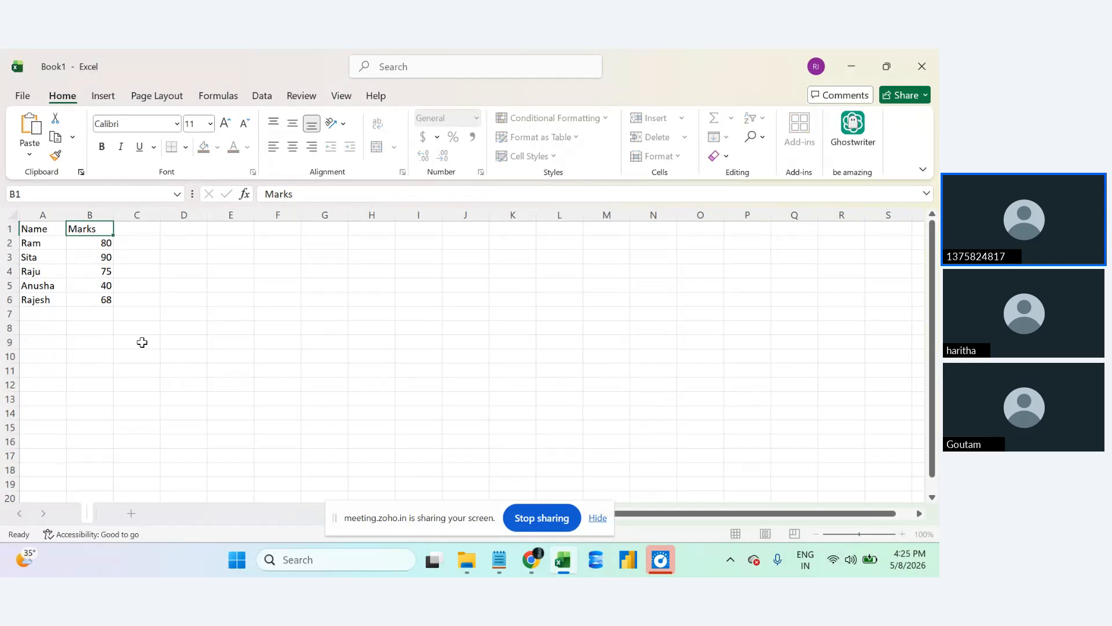
text(Student)
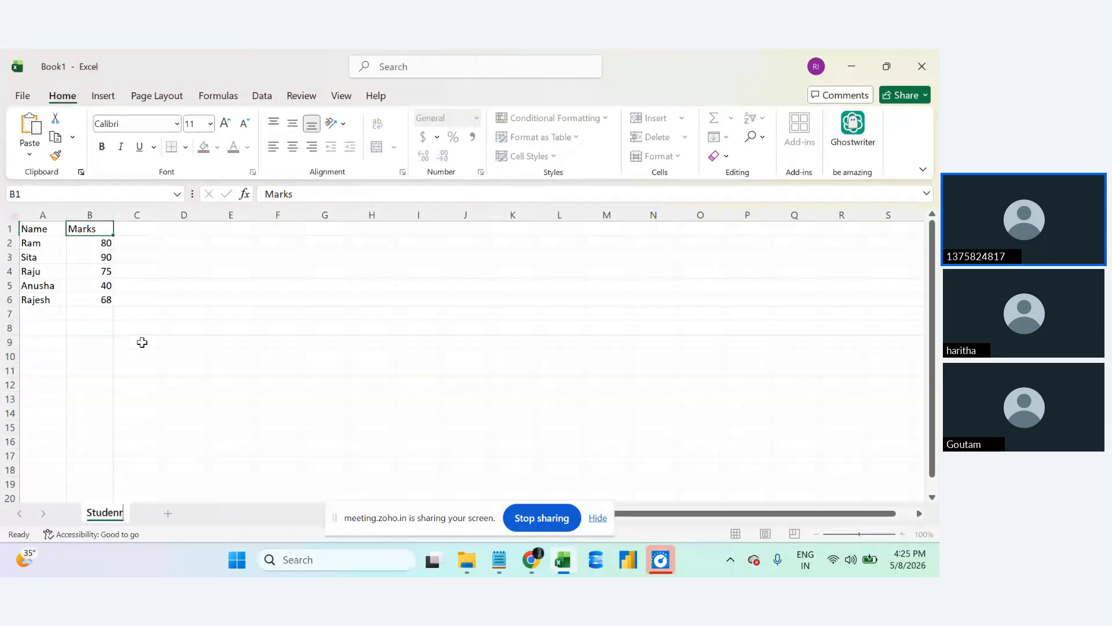
text(Marks)
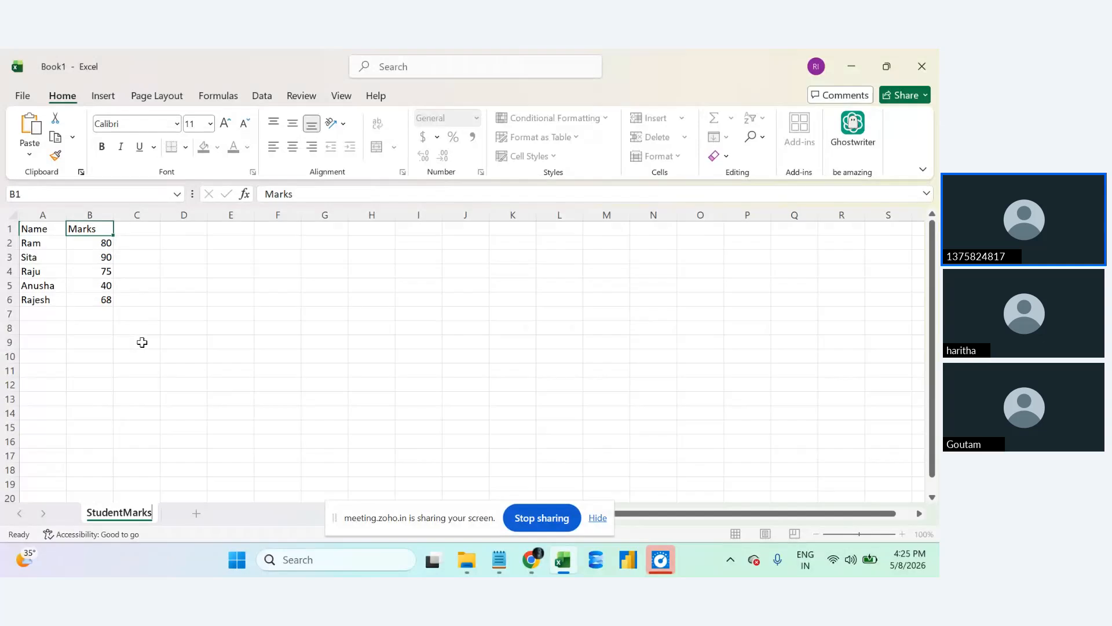
key(Return)
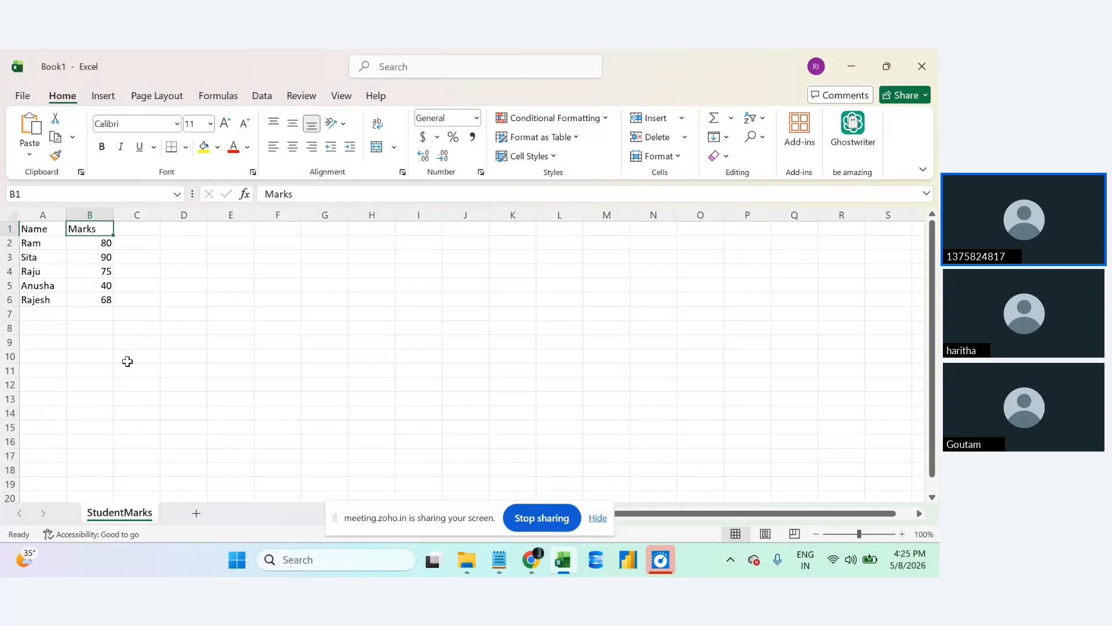
Select cells A4, B3 and A3, examine the cell name of A3, and return to B3.
click(41, 270)
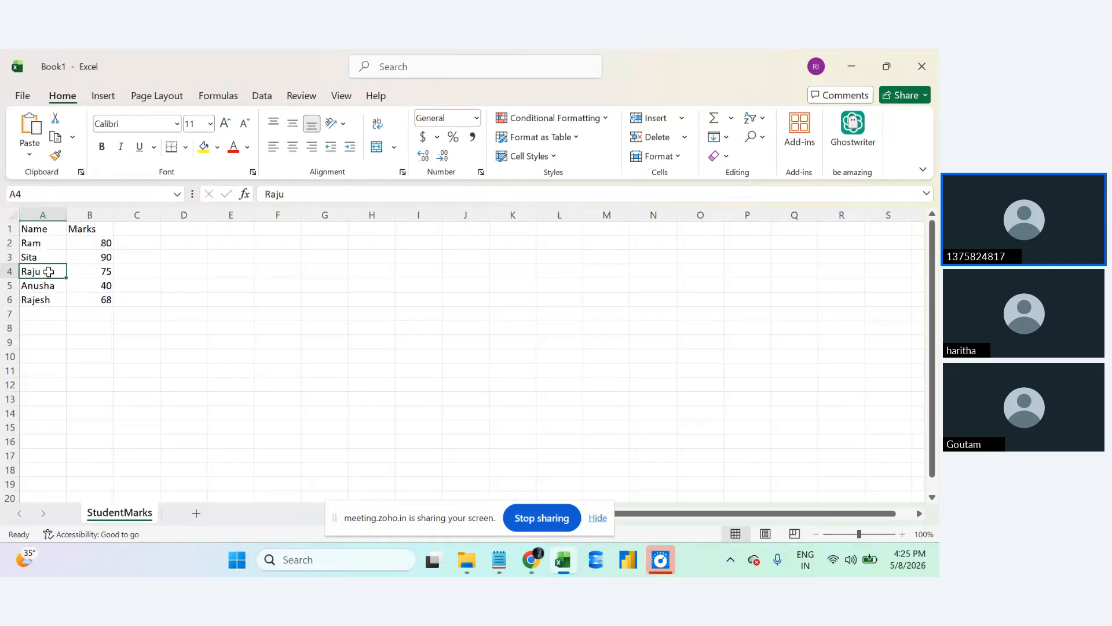
click(99, 259)
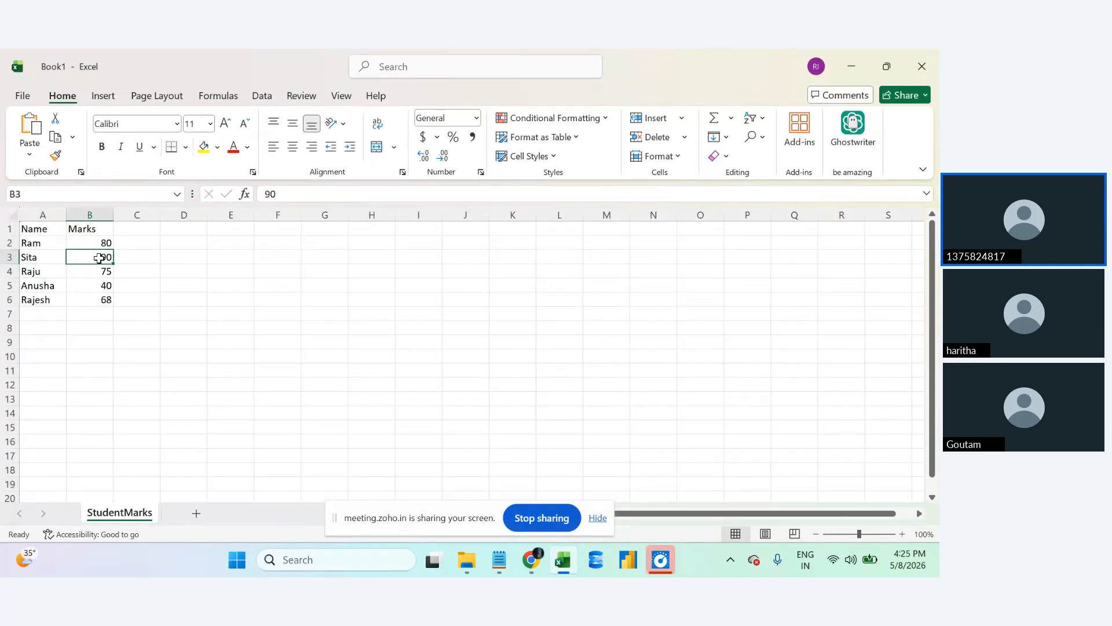
click(46, 260)
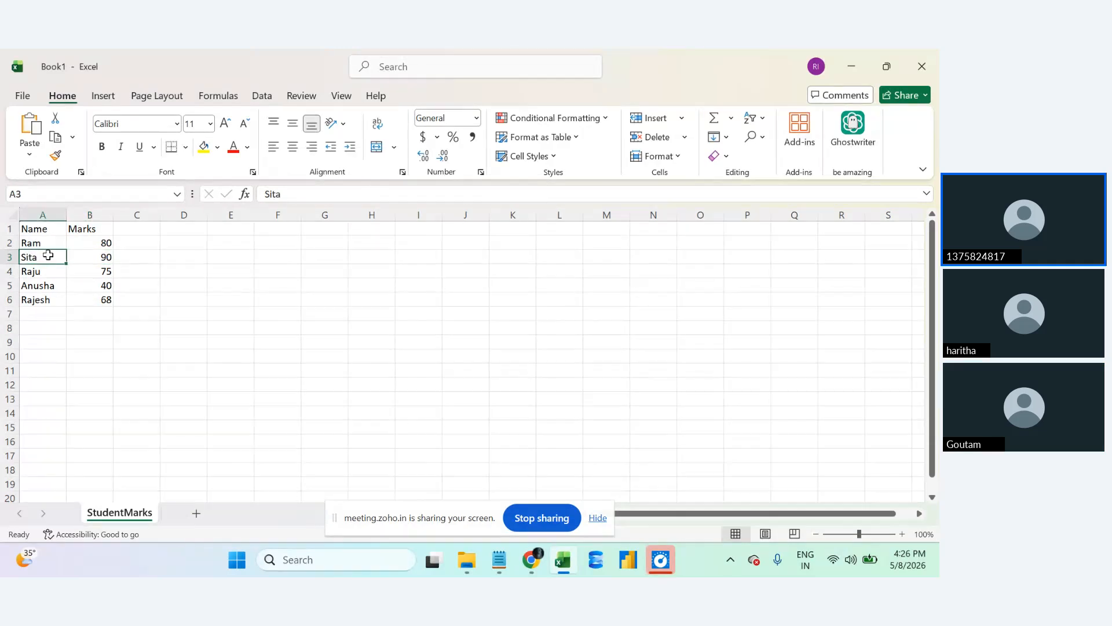
click(31, 192)
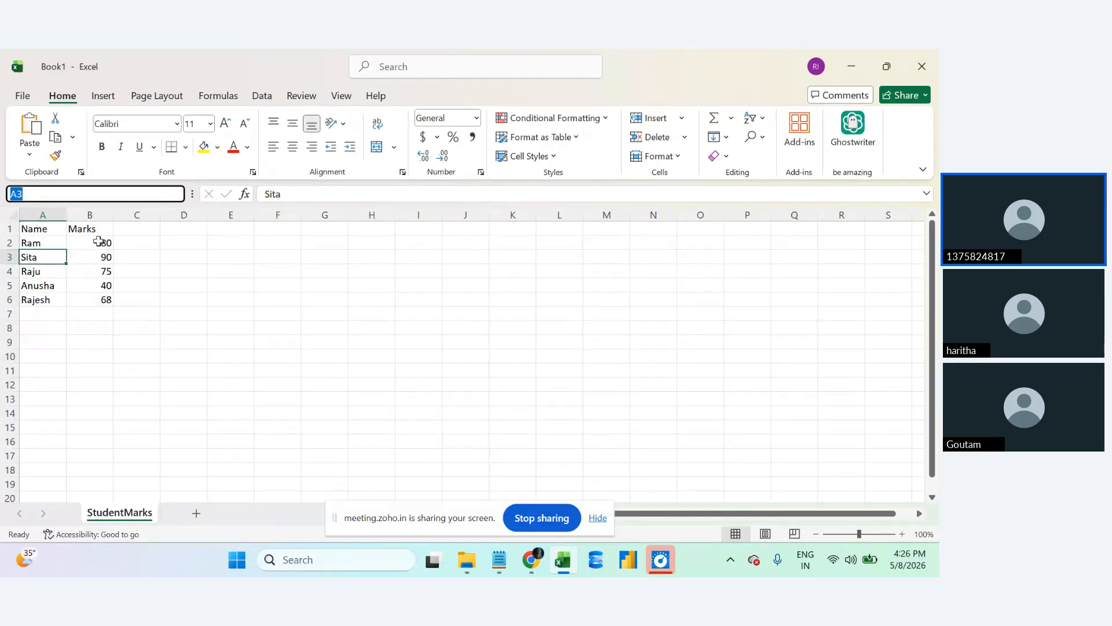
click(109, 257)
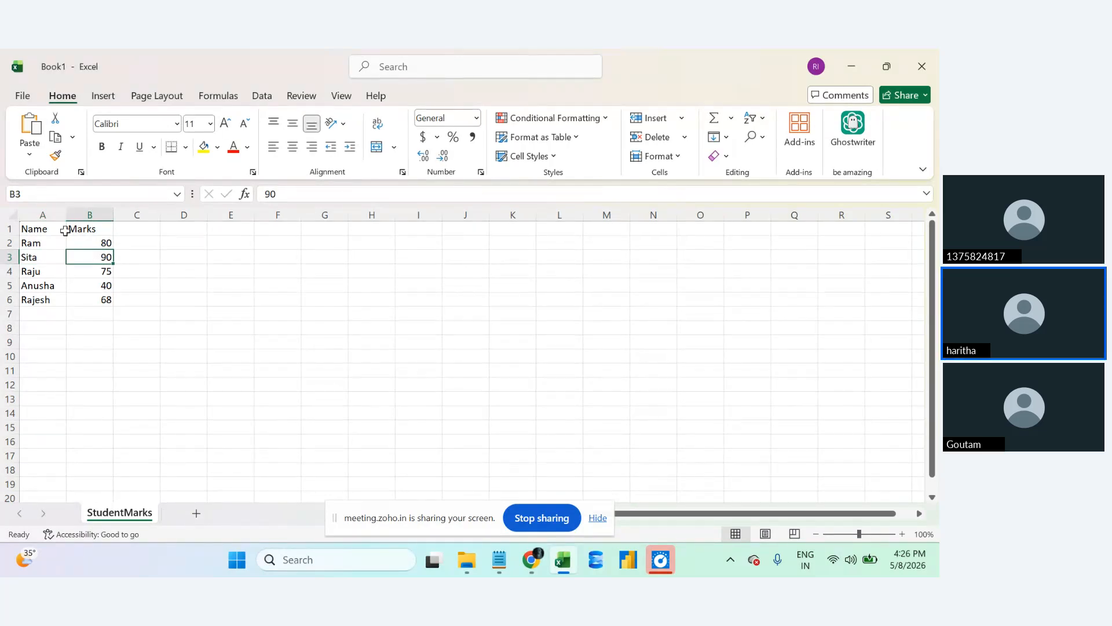
Select cells B6 and B4, highlight column B, and compare A4 with B4 to examine their cell names.
click(91, 298)
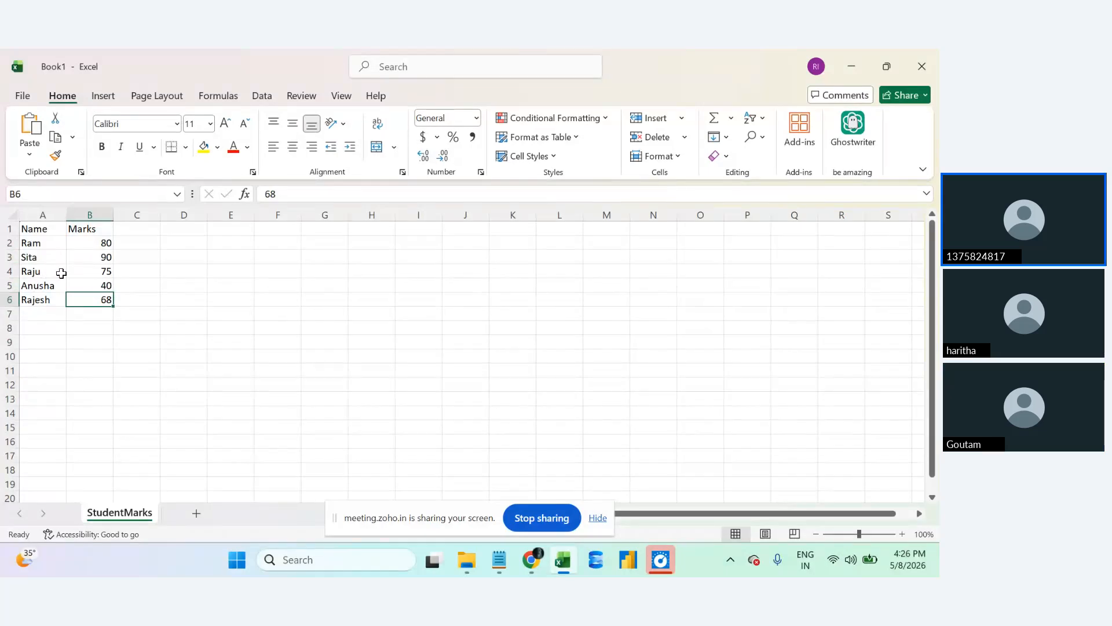
click(81, 272)
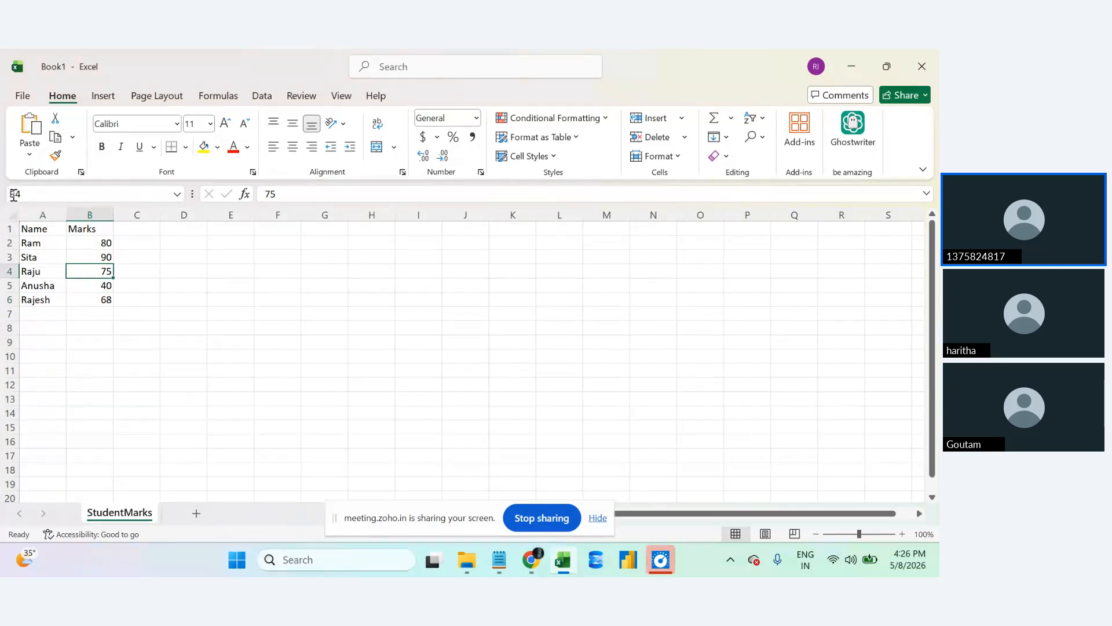
drag(84, 215, 93, 232)
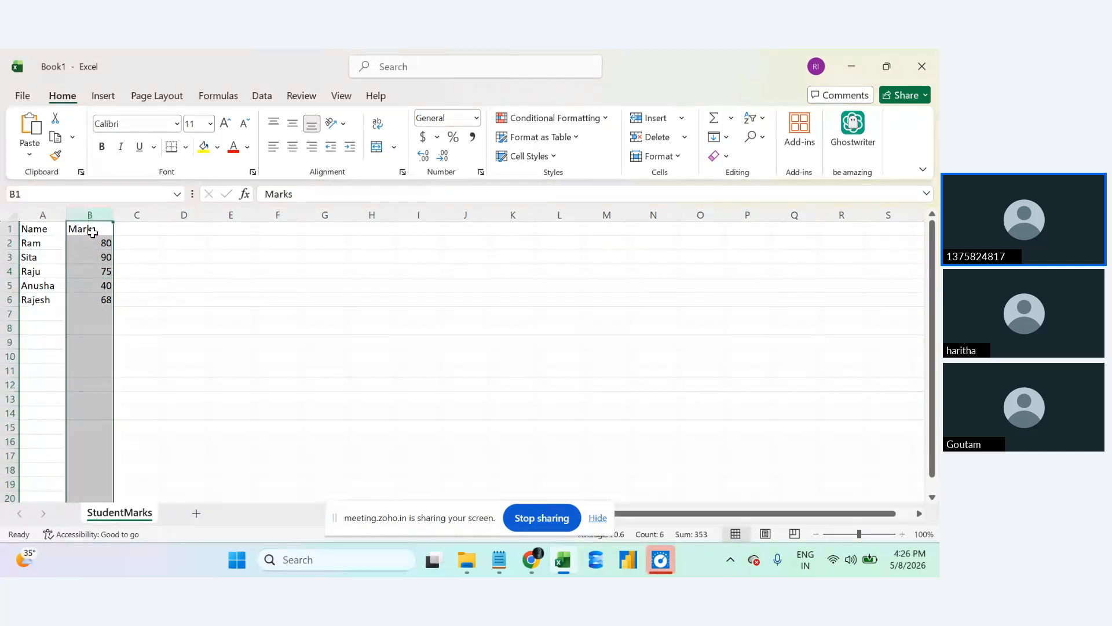
click(38, 272)
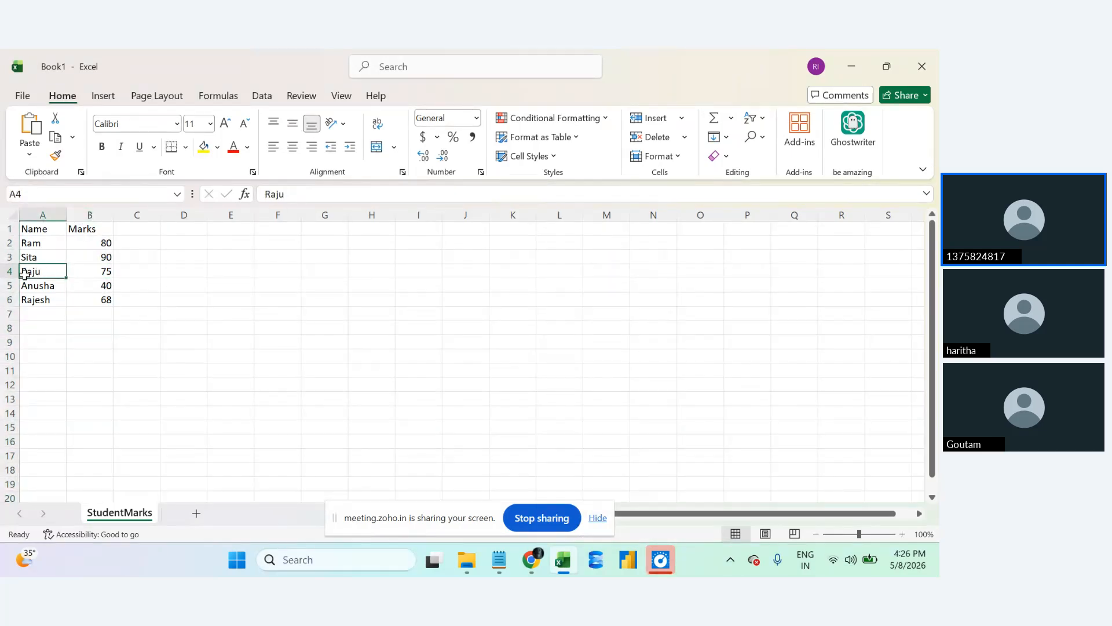
click(84, 273)
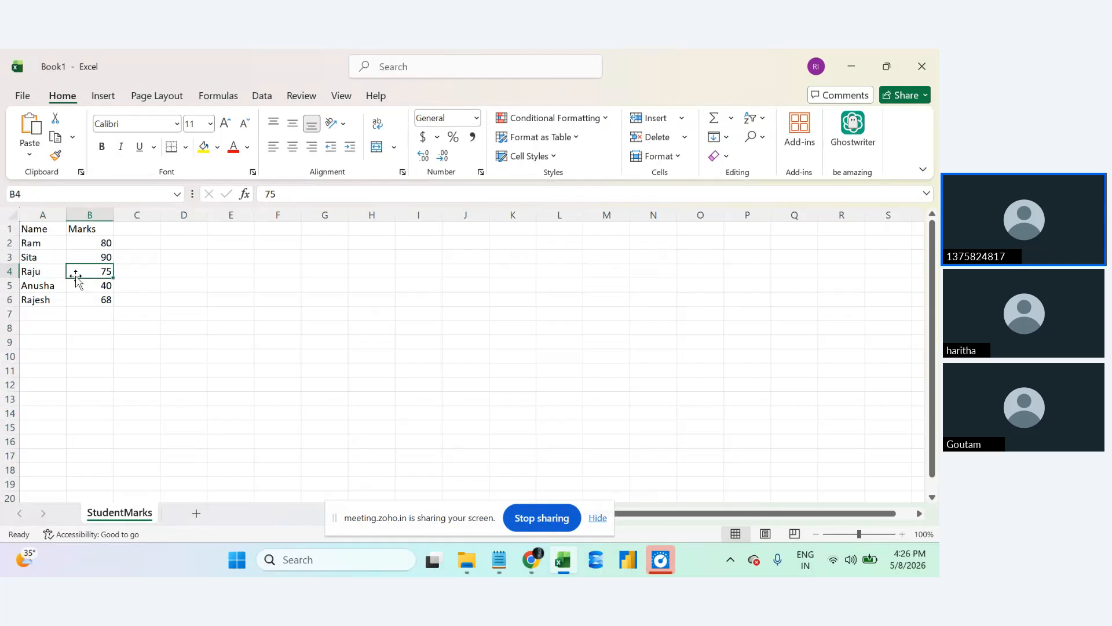
click(33, 273)
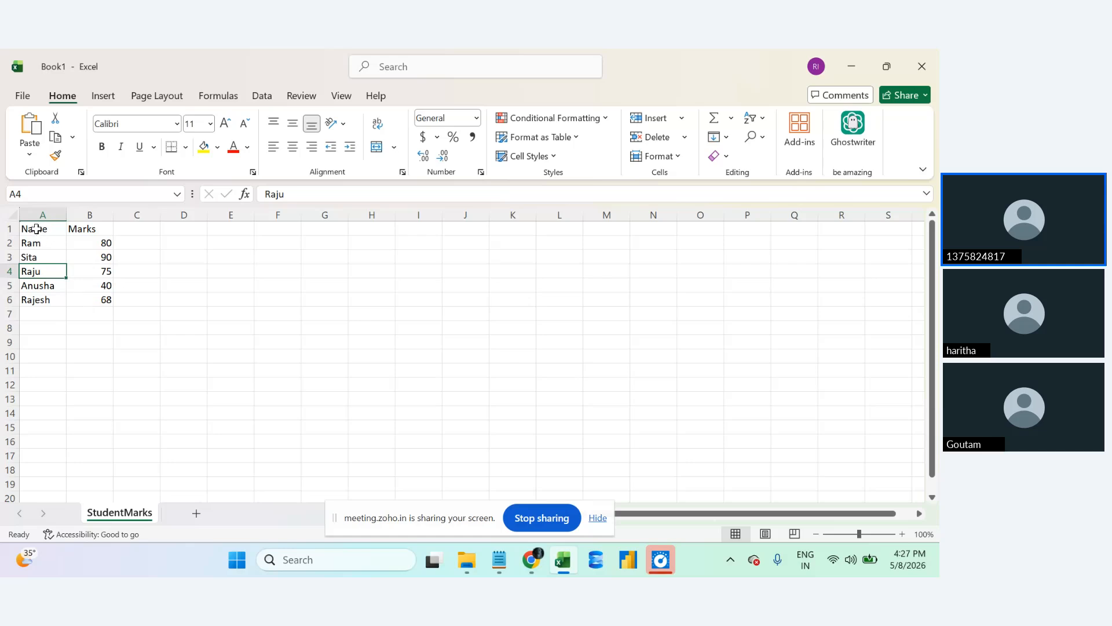
Select the table range A1:B6 and its header cells A1 and B1 to review them, finishing on A3.
drag(36, 228, 91, 296)
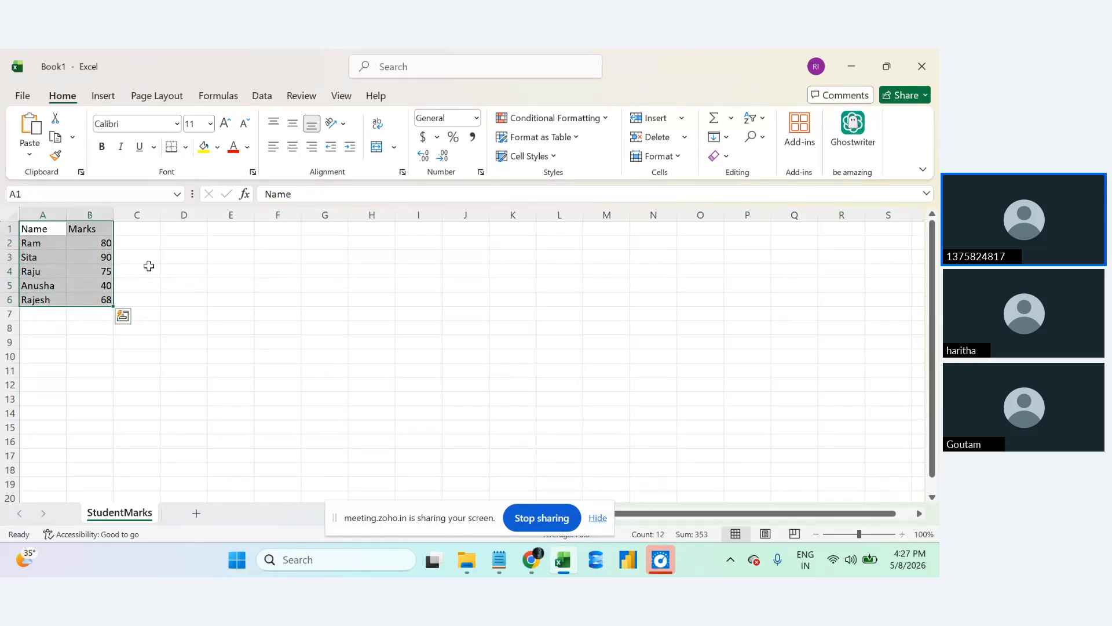
click(37, 229)
click(85, 230)
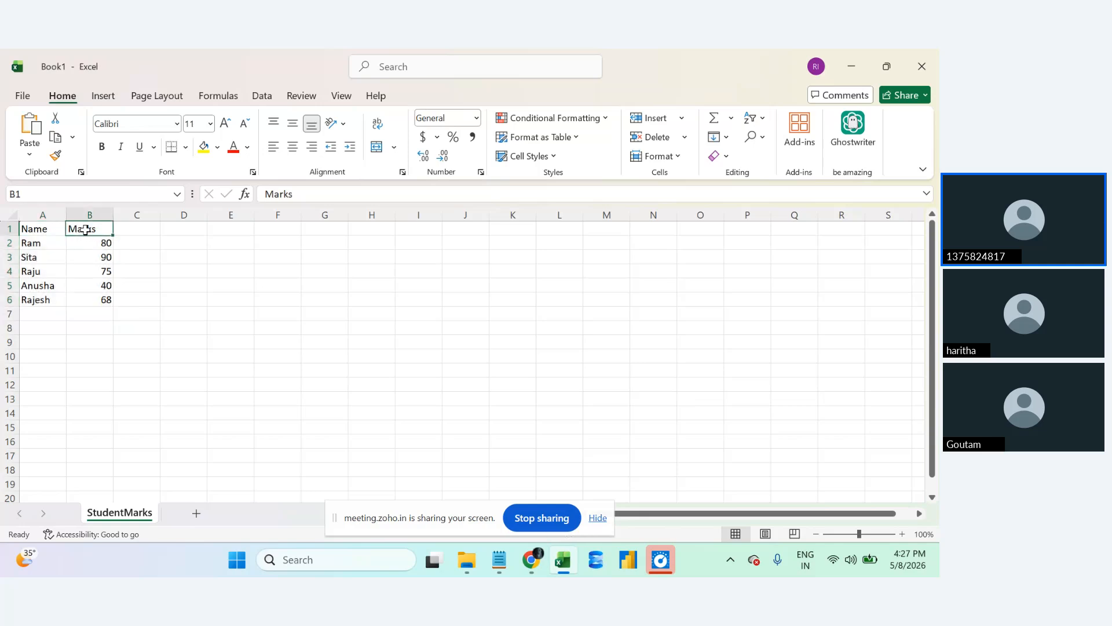
drag(50, 228, 101, 236)
click(58, 256)
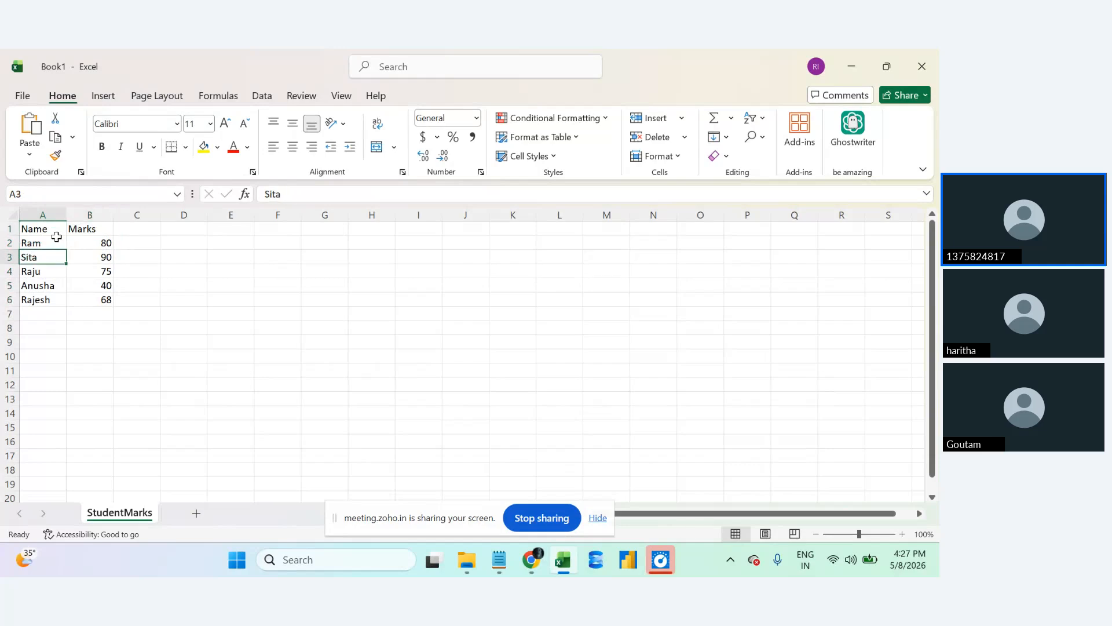
Select cells A1, B2 and B4, and examine the contents of B2 and B4 in the formula bar.
click(57, 233)
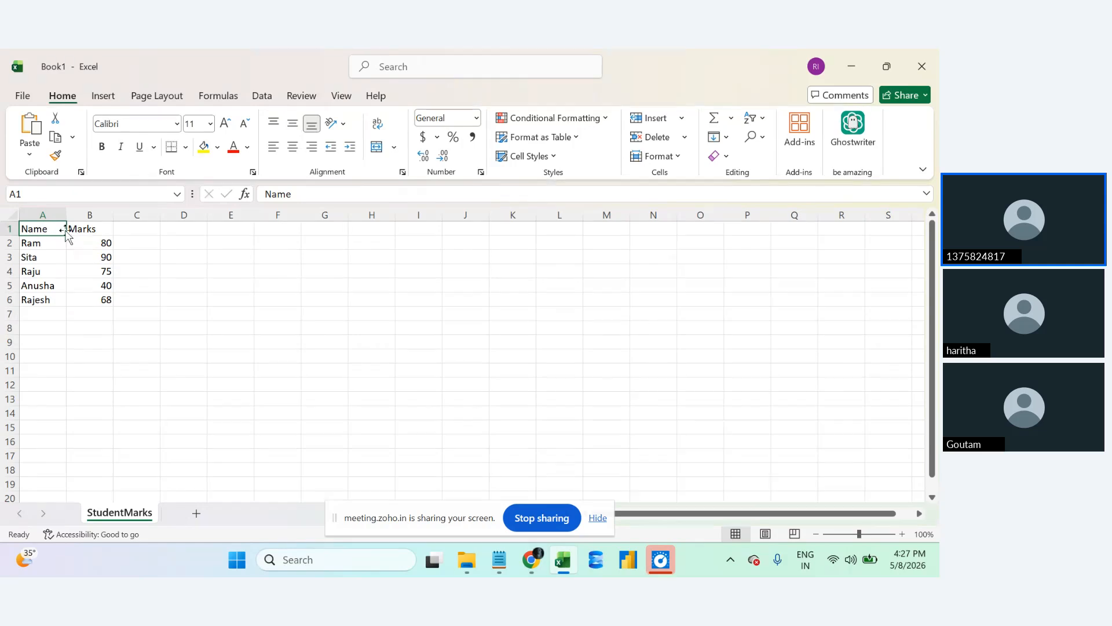
click(91, 244)
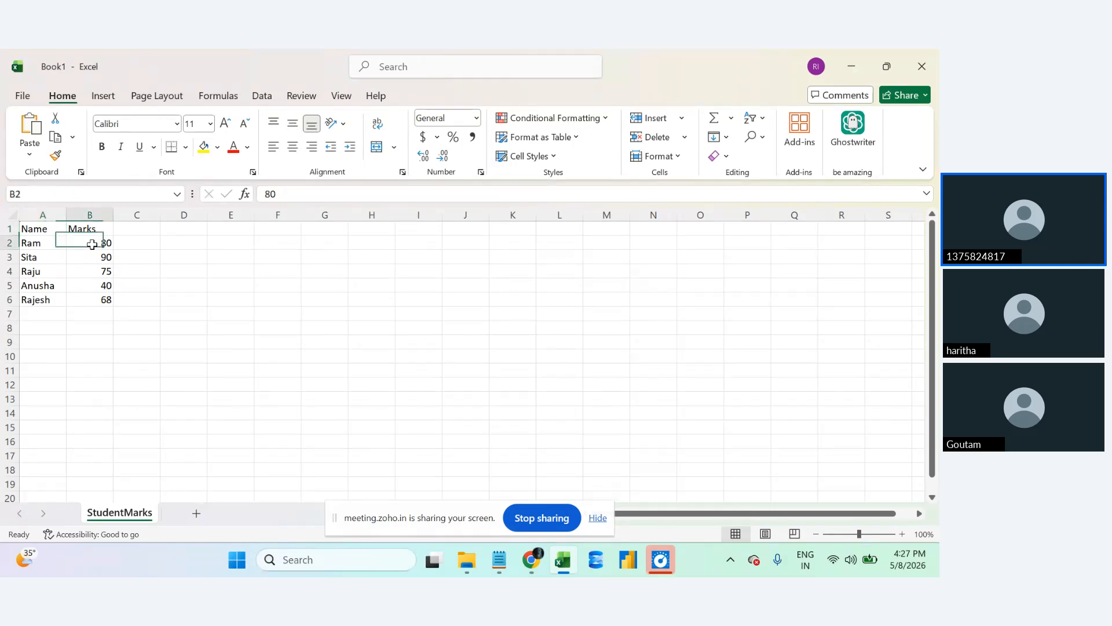
click(280, 195)
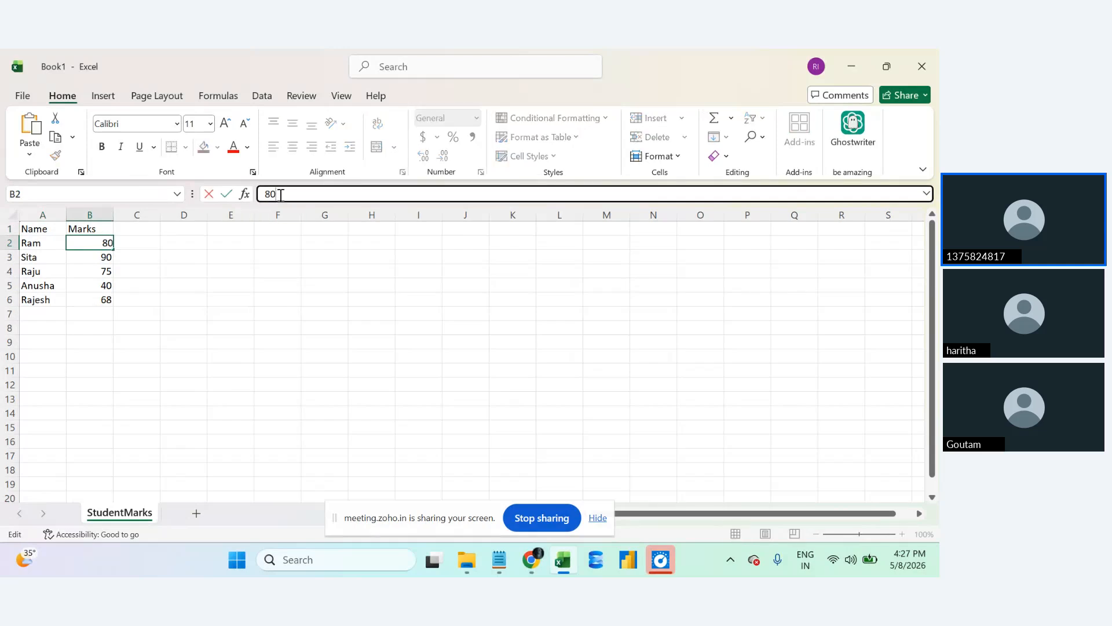
click(105, 269)
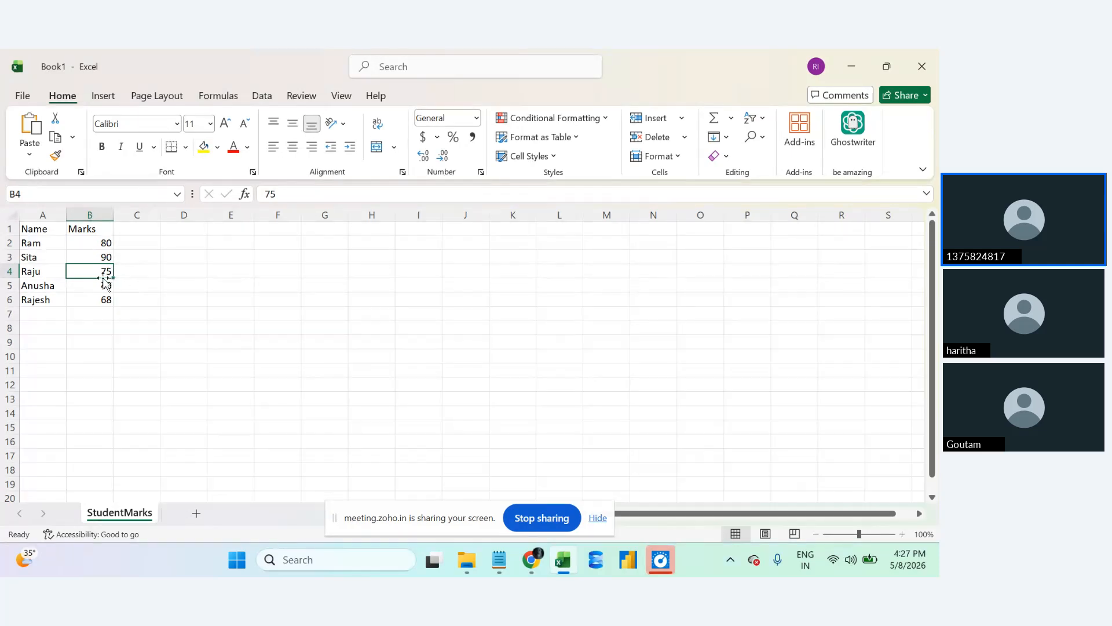
click(283, 194)
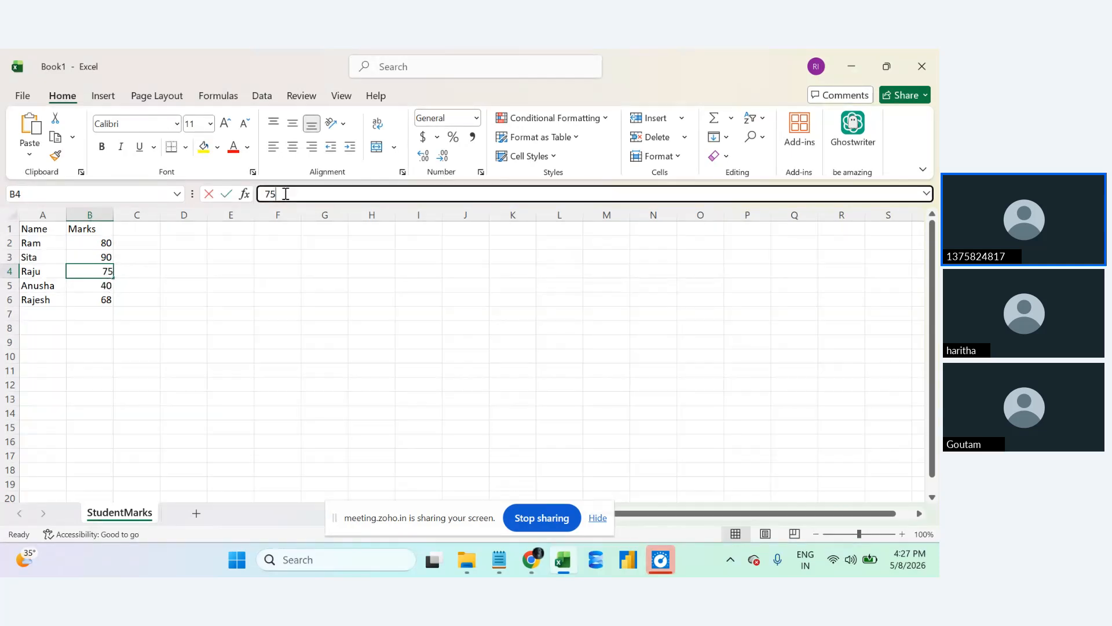
Change the header text in cell A1 to StudentName by editing it in the formula bar.
click(44, 228)
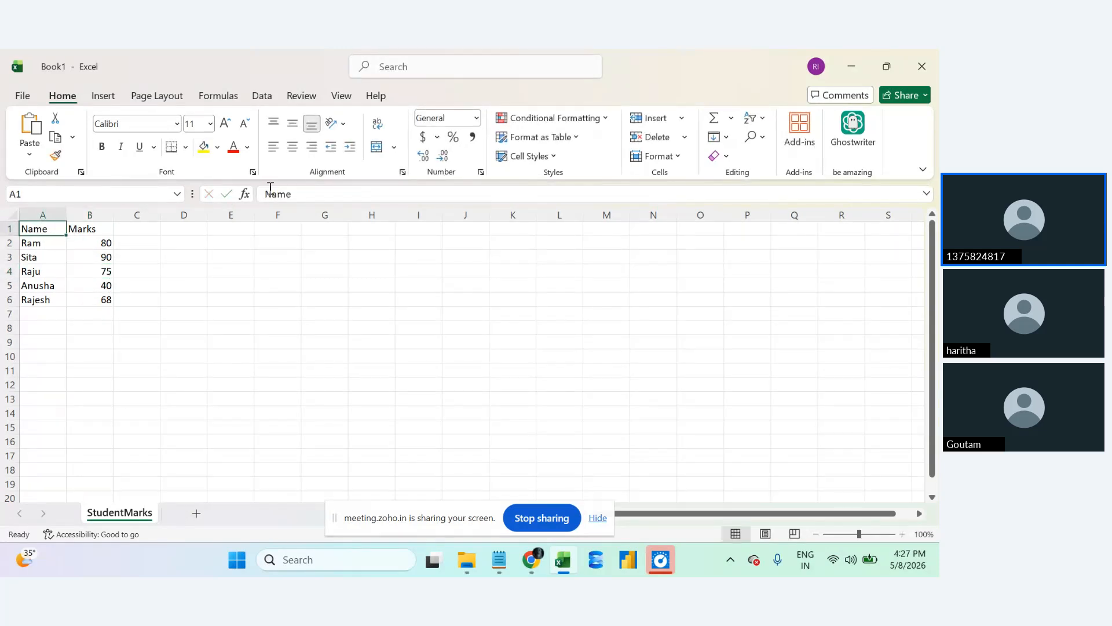
click(302, 195)
key(Left)
key(Left)
key(Left)
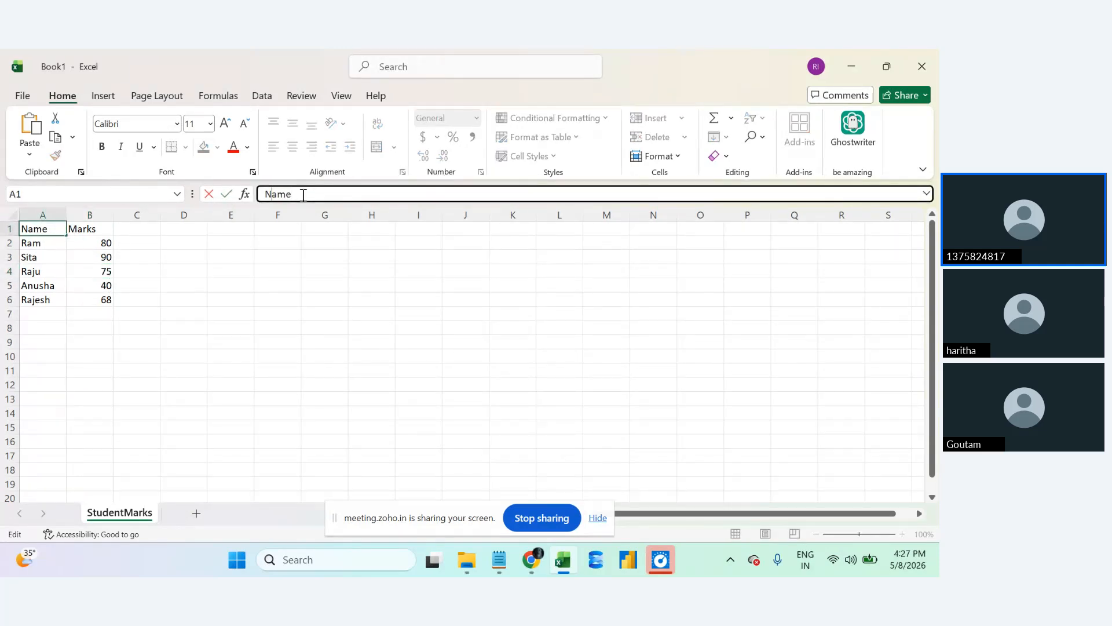
text(Student)
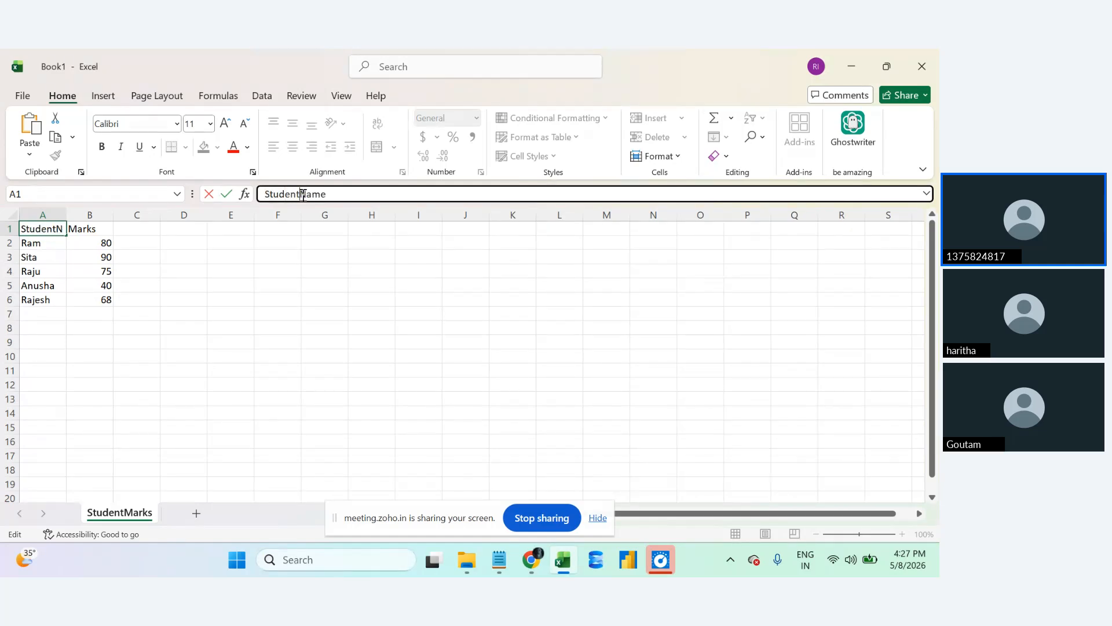
key(Return)
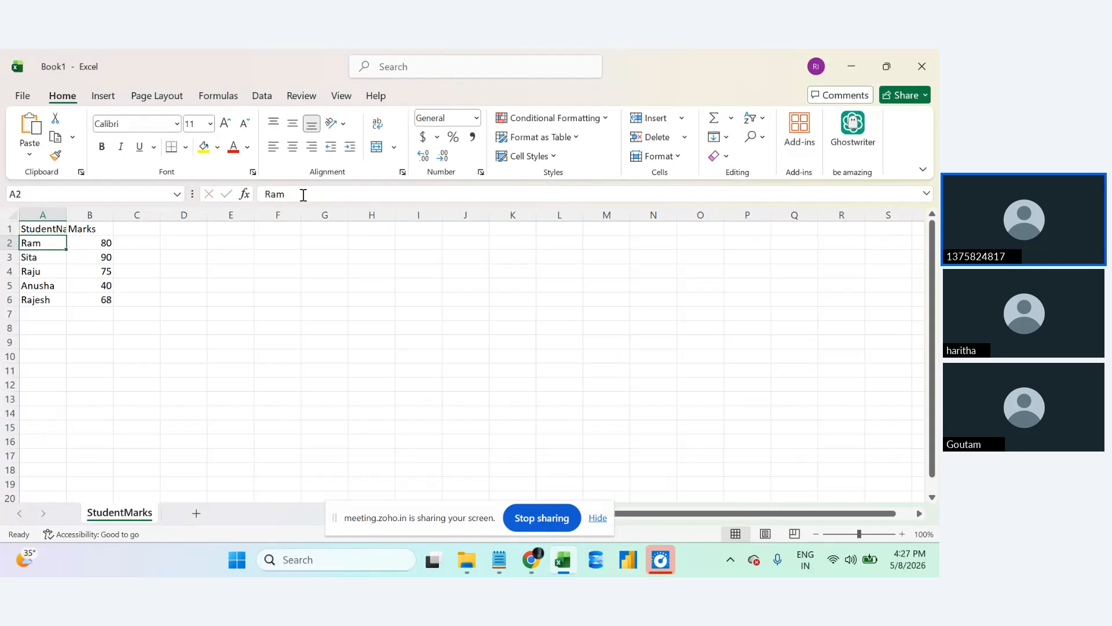
Widen column A to fit the StudentName header, and widen column B to a similar width.
click(52, 230)
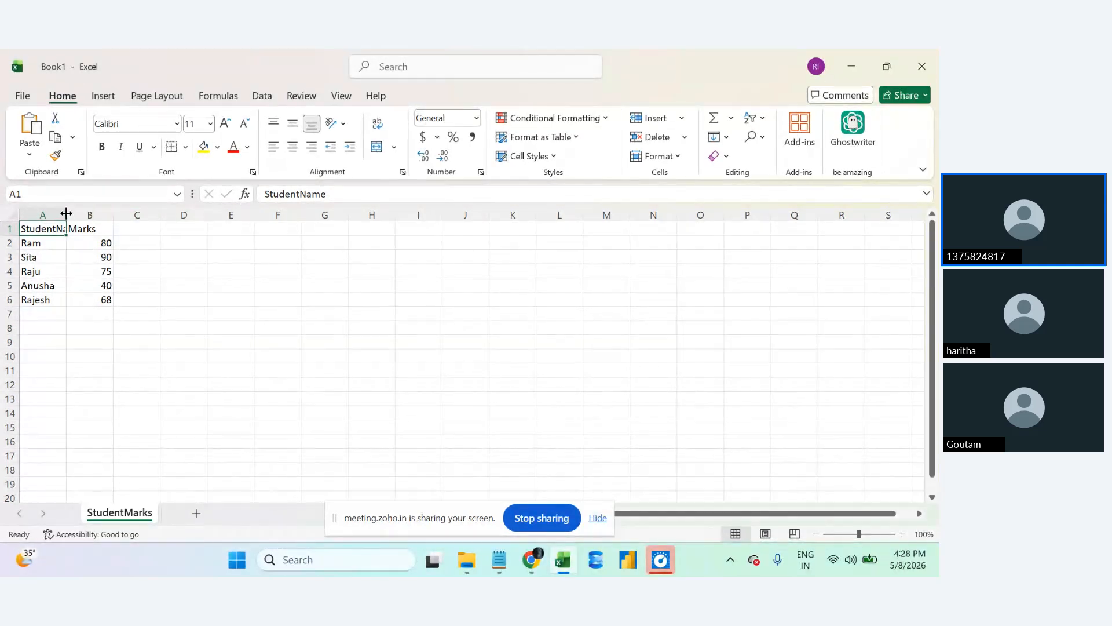
drag(67, 214, 95, 212)
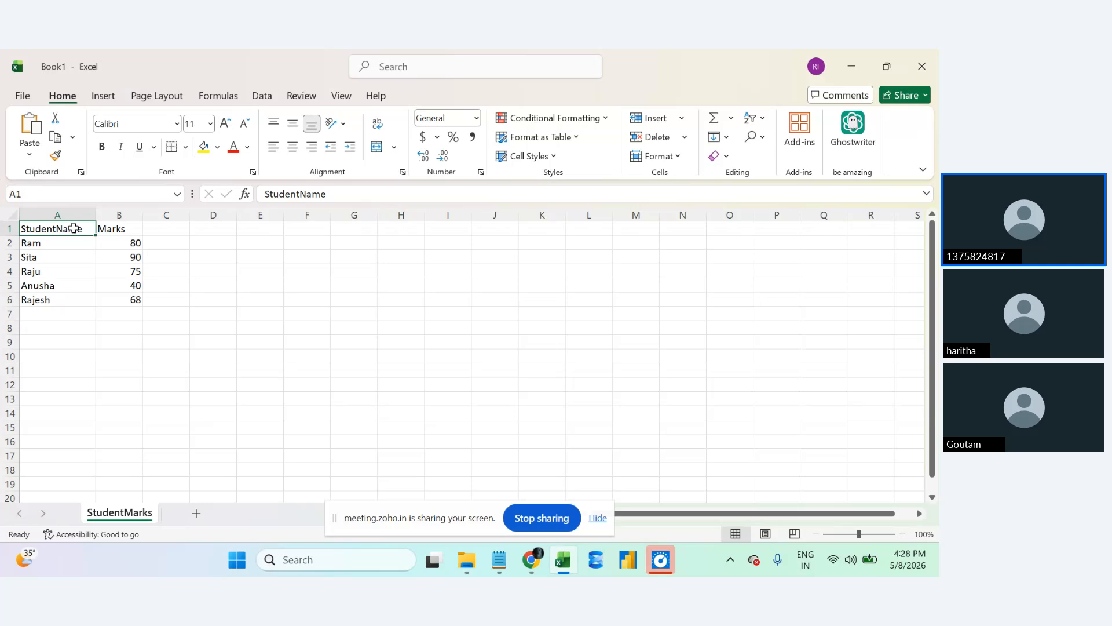
click(135, 230)
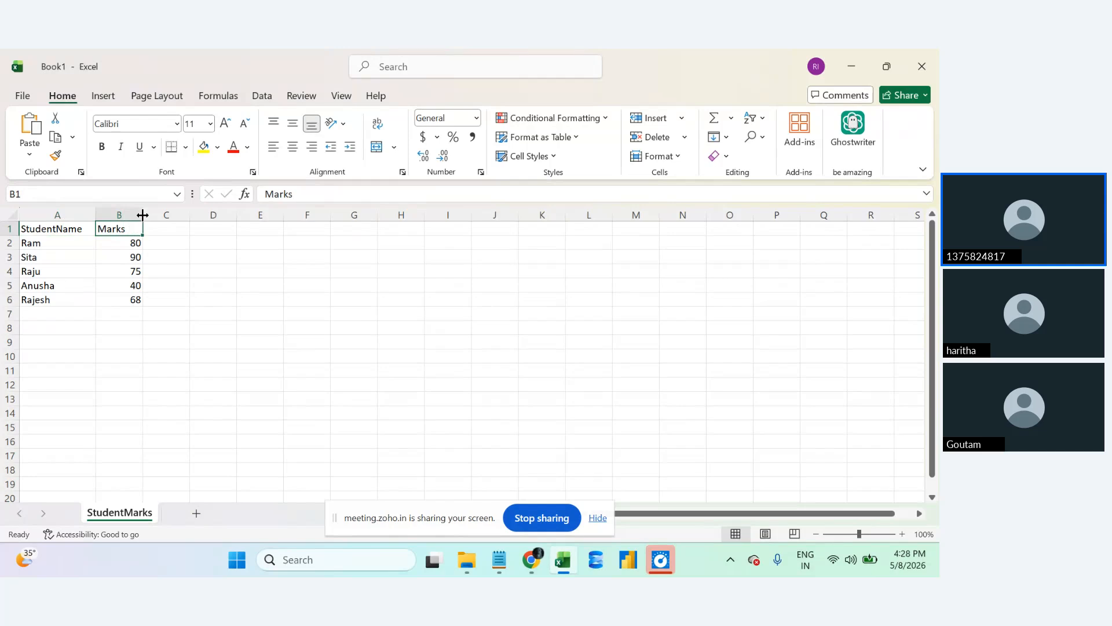
drag(140, 220, 169, 213)
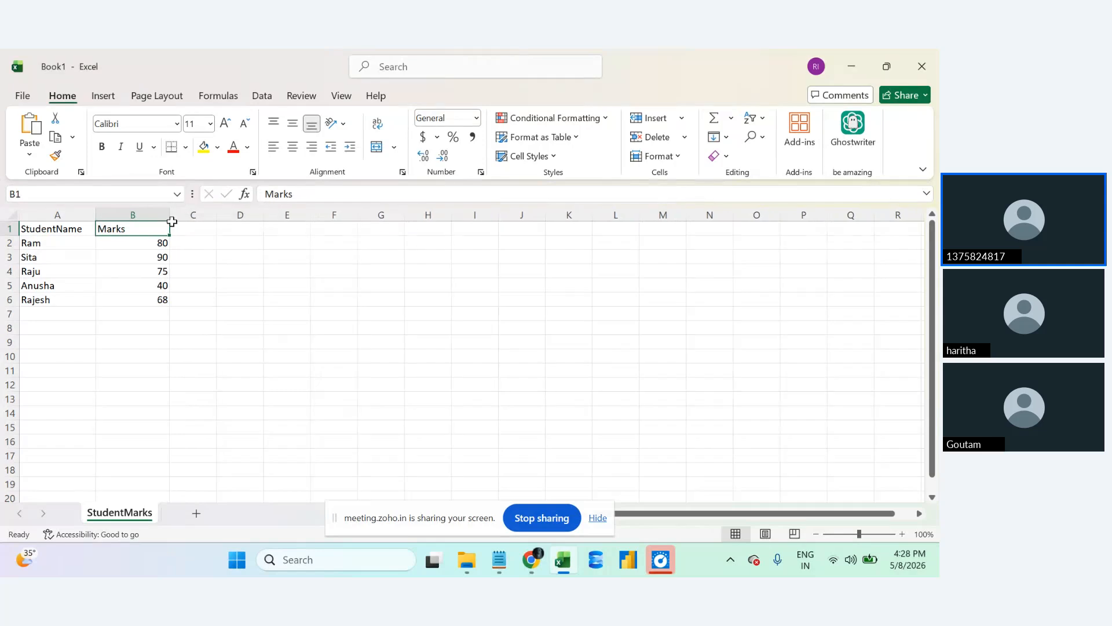
Increase the height of header row 1 to about double and make row 2 slightly taller.
click(8, 228)
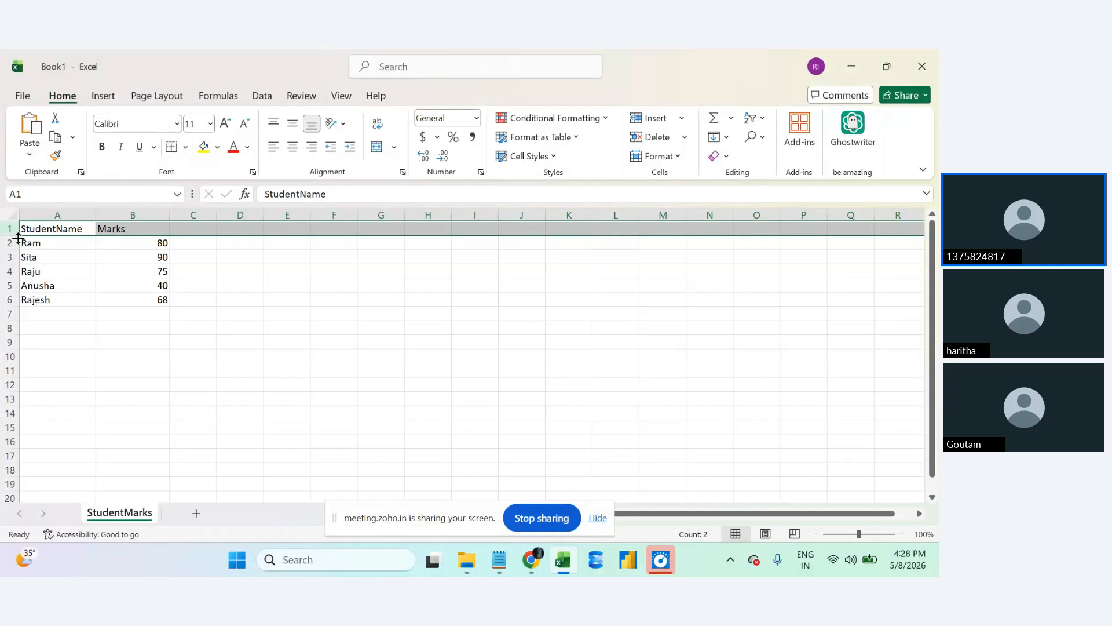
drag(18, 237, 18, 248)
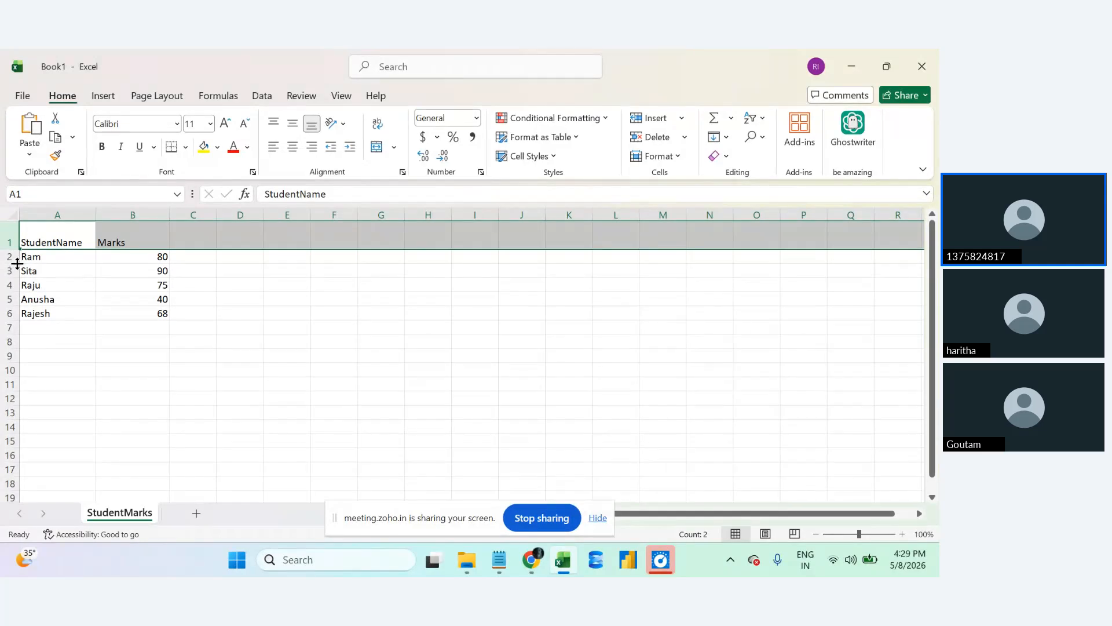
drag(18, 263, 92, 280)
click(220, 365)
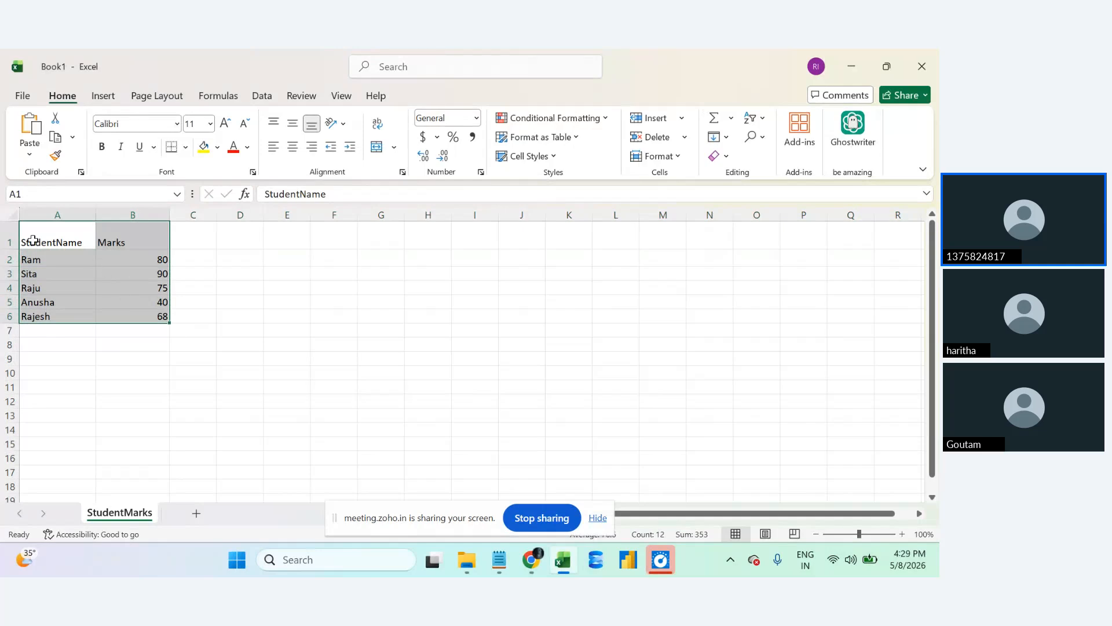
click(194, 303)
Switch to the Data store notes in Notepad and add the lines "Height" and "Width --> Adjustments + Drag".
click(499, 560)
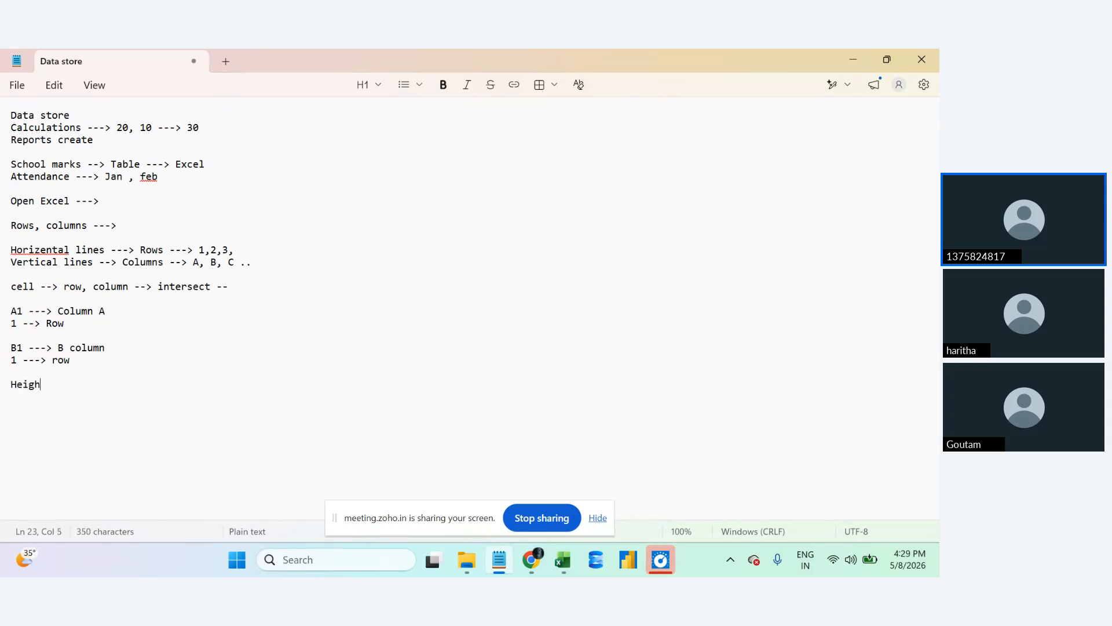
text(t)
text(--> Adj)
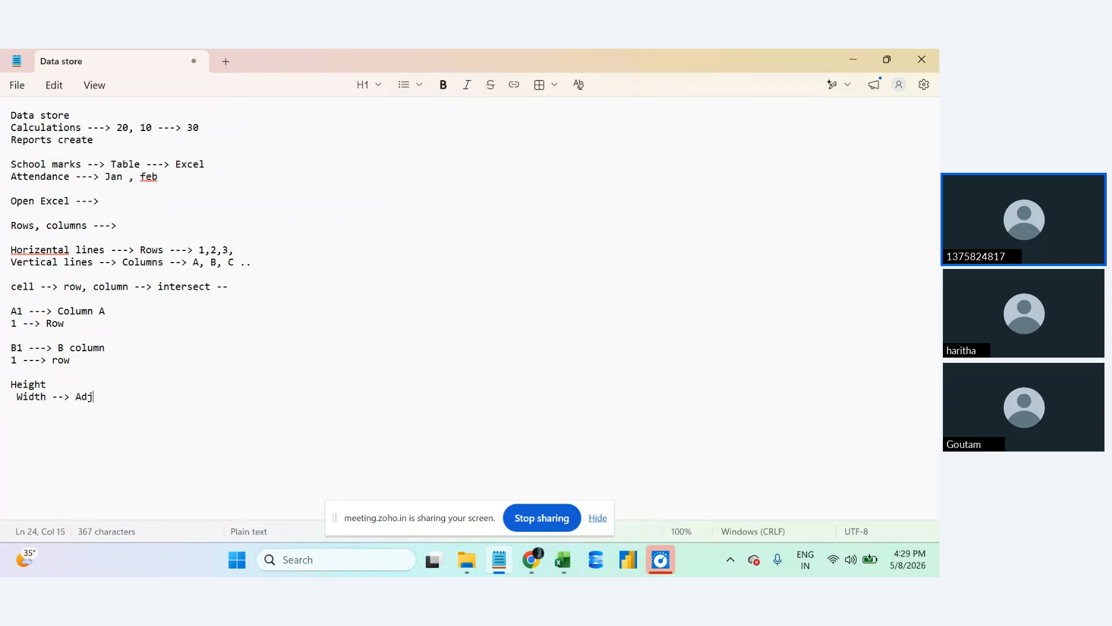
text(ust,w)
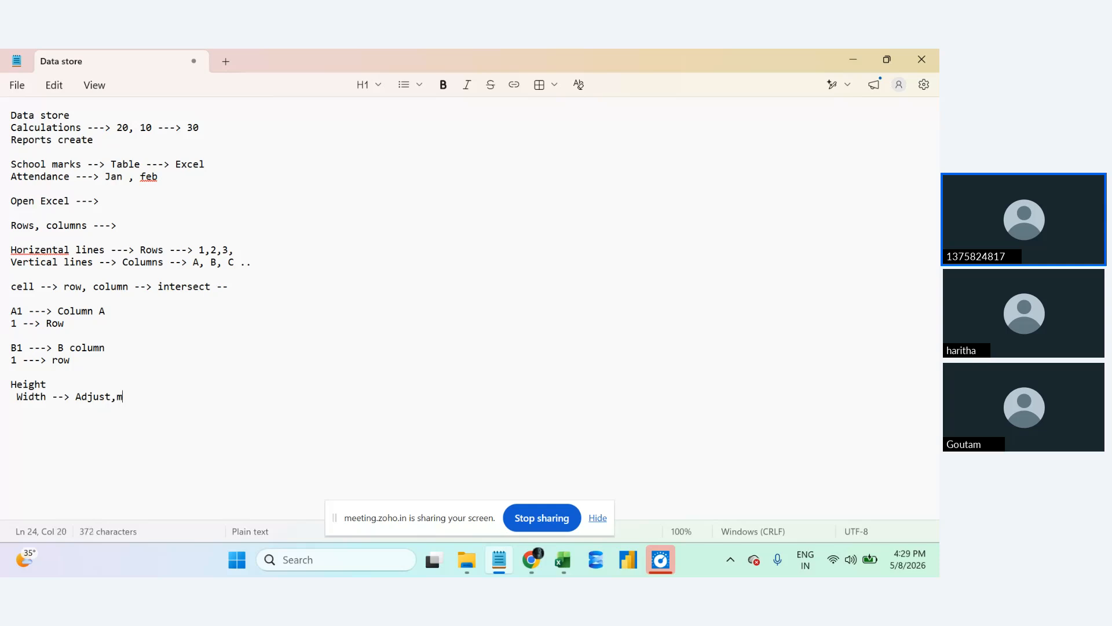
key(BackSpace)
key(BackSpace)
text(ments)
text(+ Drag)
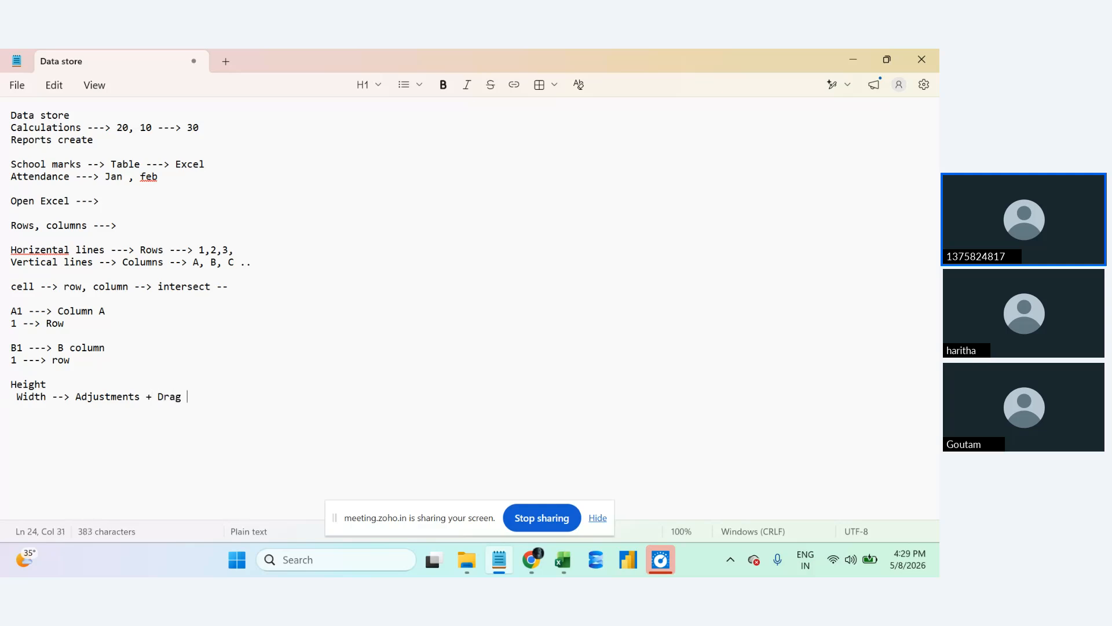
Switch back to Excel and review the table, selecting cells A2, B2 and A1 and the whole range A1:B6.
click(563, 560)
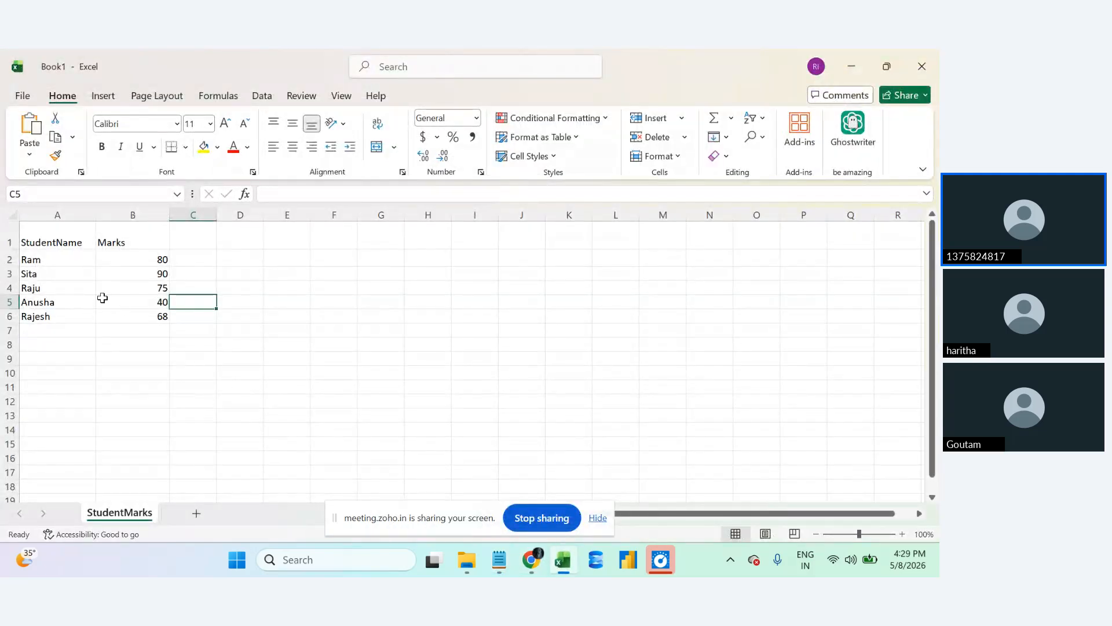
drag(51, 238, 107, 315)
click(109, 346)
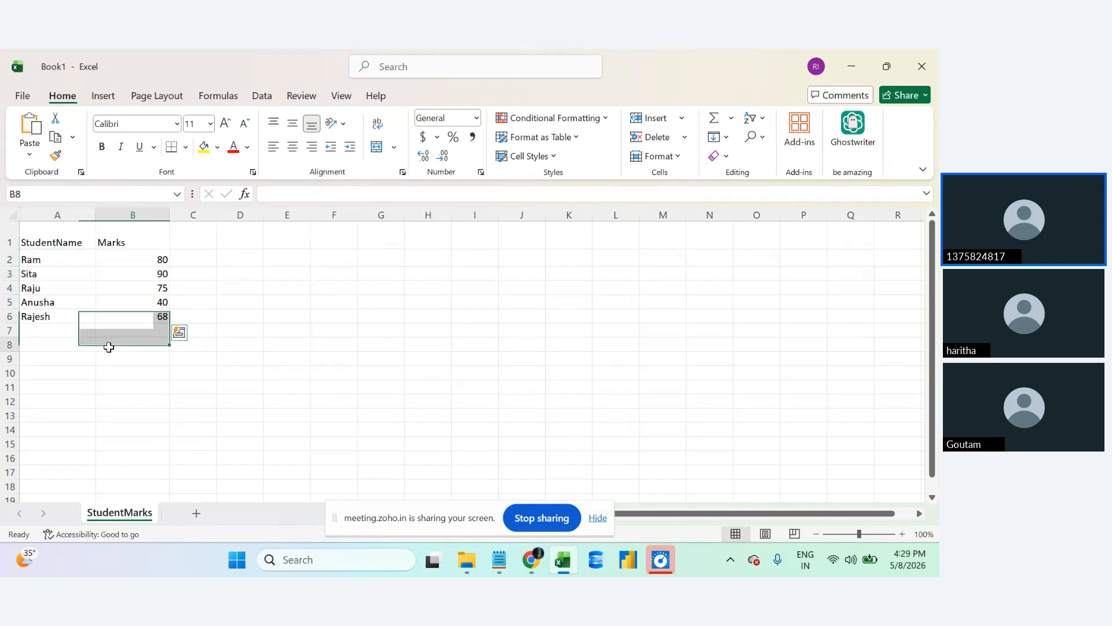
click(62, 258)
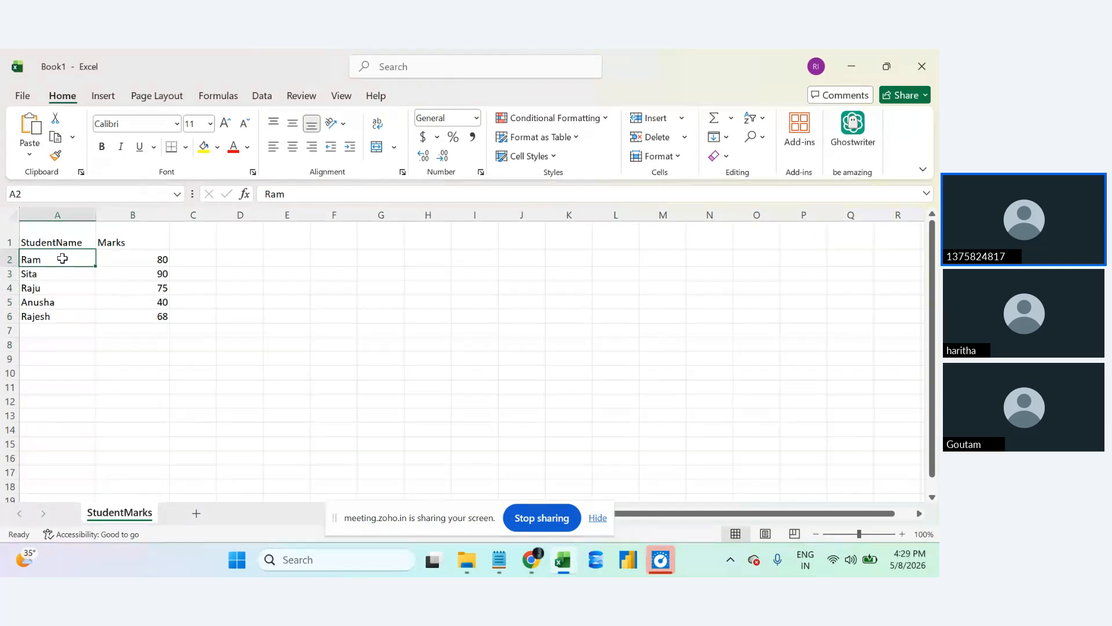
click(133, 260)
click(61, 235)
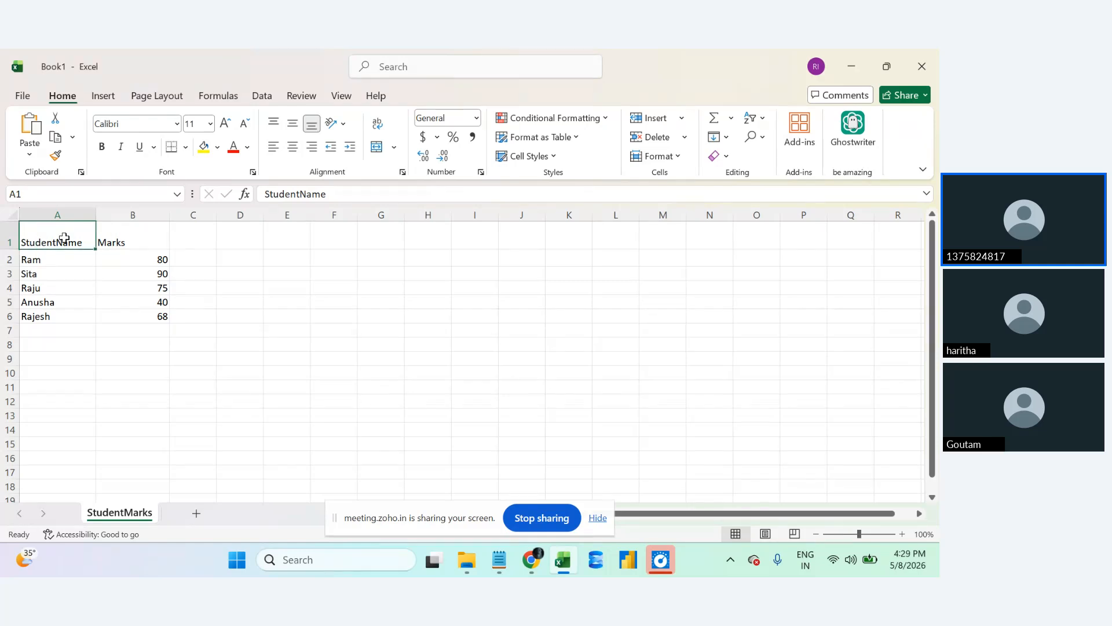
drag(64, 237, 121, 313)
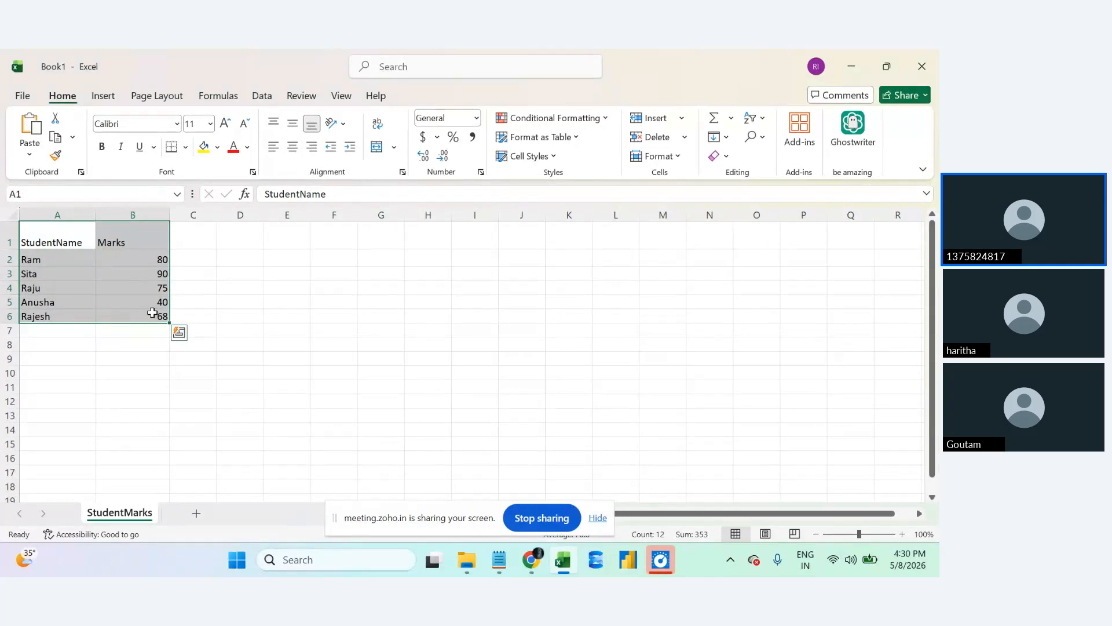
click(199, 306)
click(59, 238)
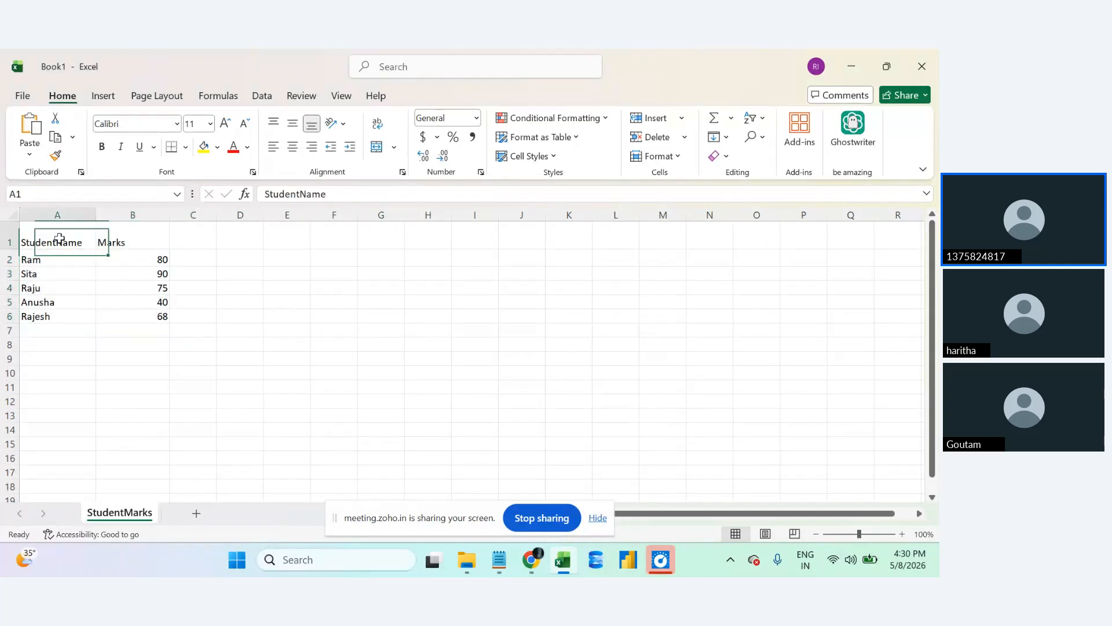
drag(72, 248, 128, 312)
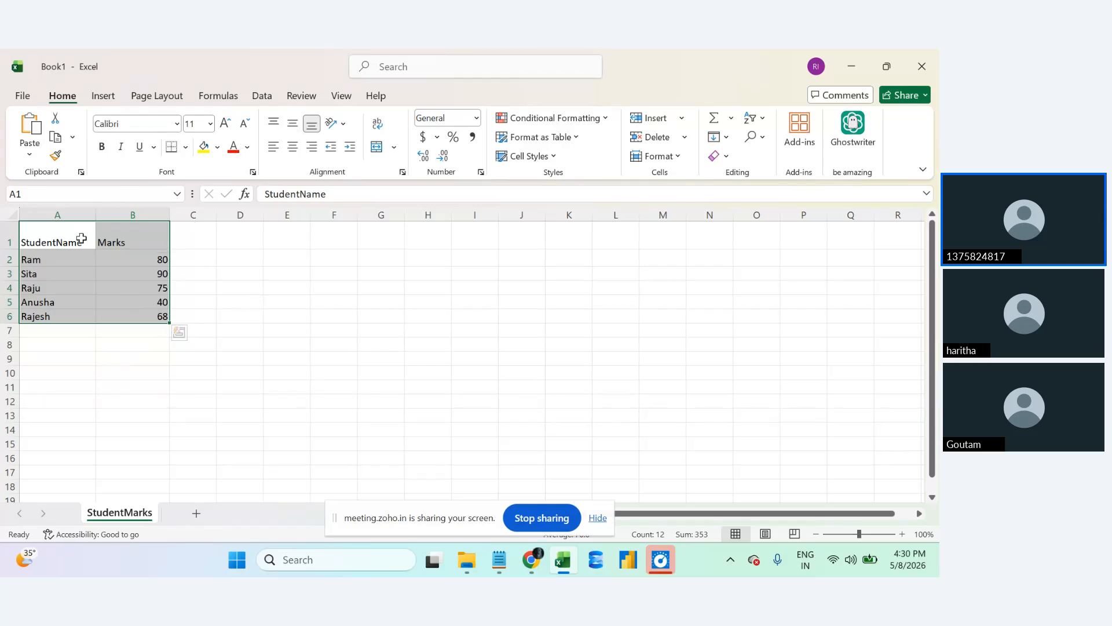
Apply Middle Align vertically to the header cells A1 and B1.
click(81, 233)
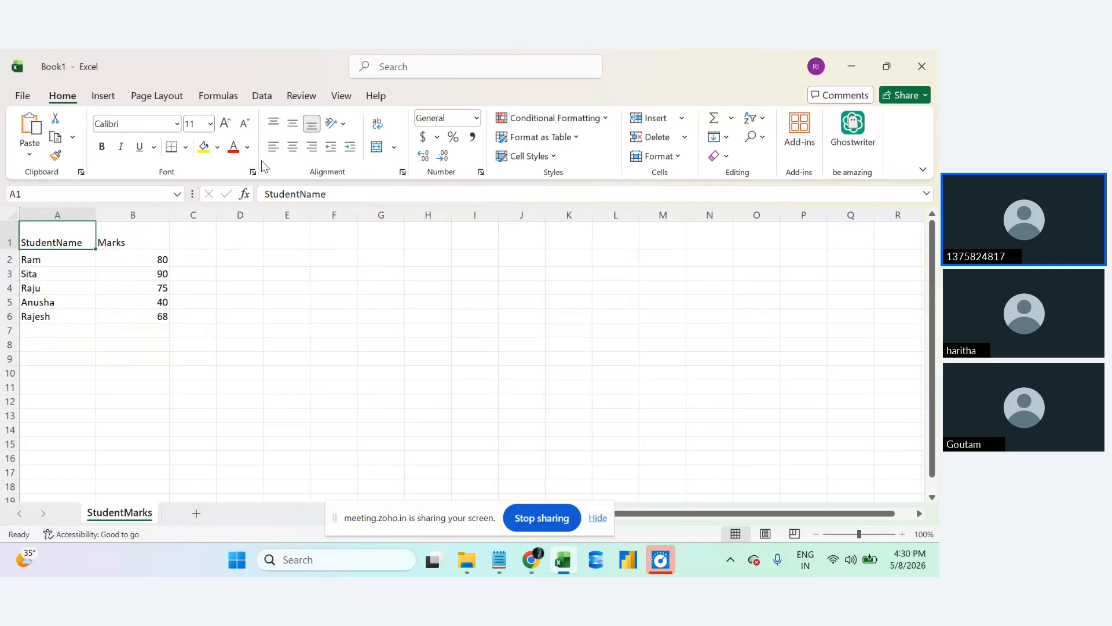
click(293, 125)
click(119, 247)
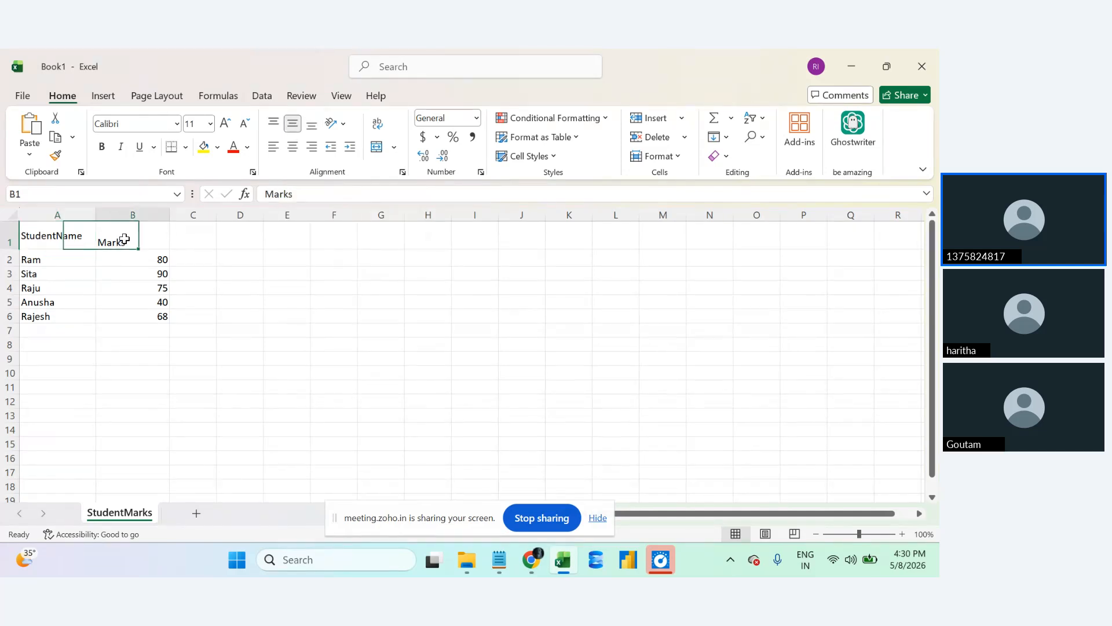
click(291, 125)
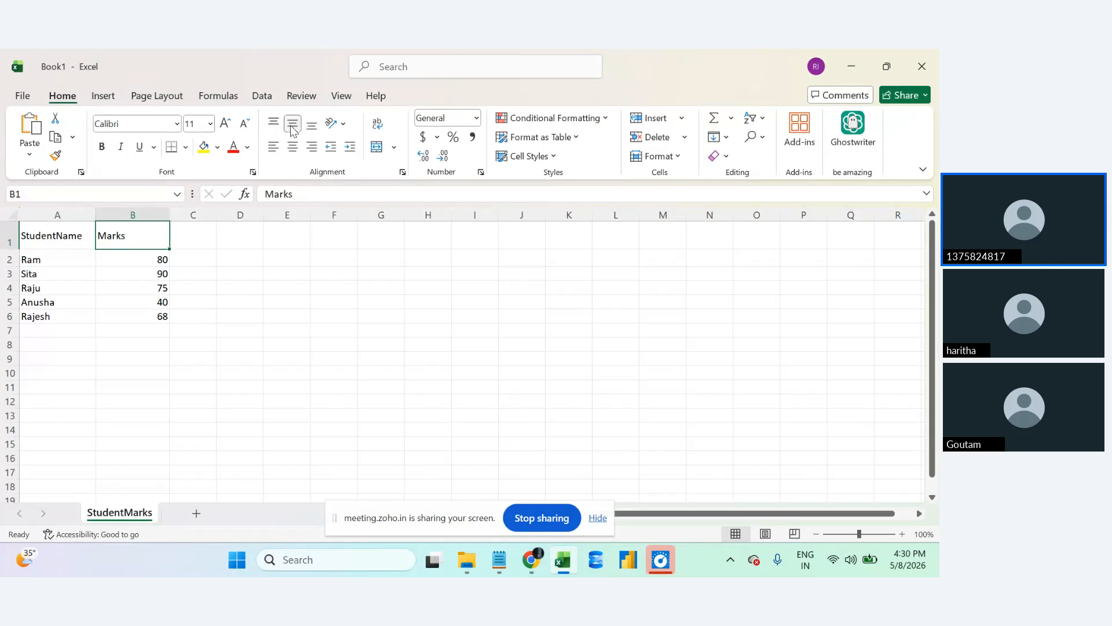
Apply Middle Align and horizontal Center alignment to the table range A1:B6, then reselect the range.
drag(44, 233, 124, 307)
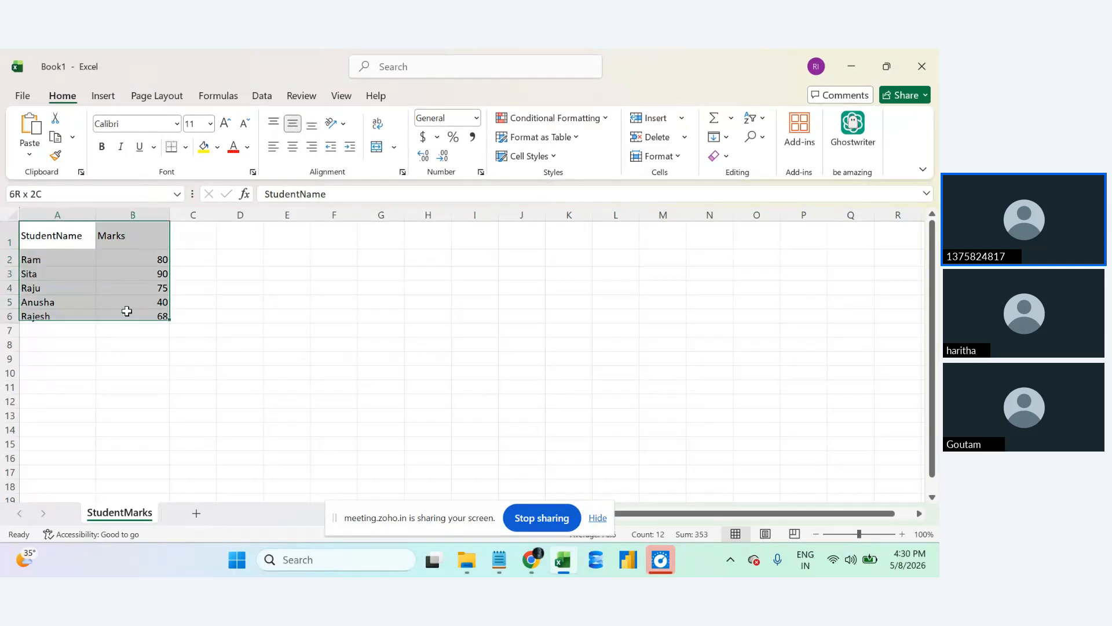
click(293, 127)
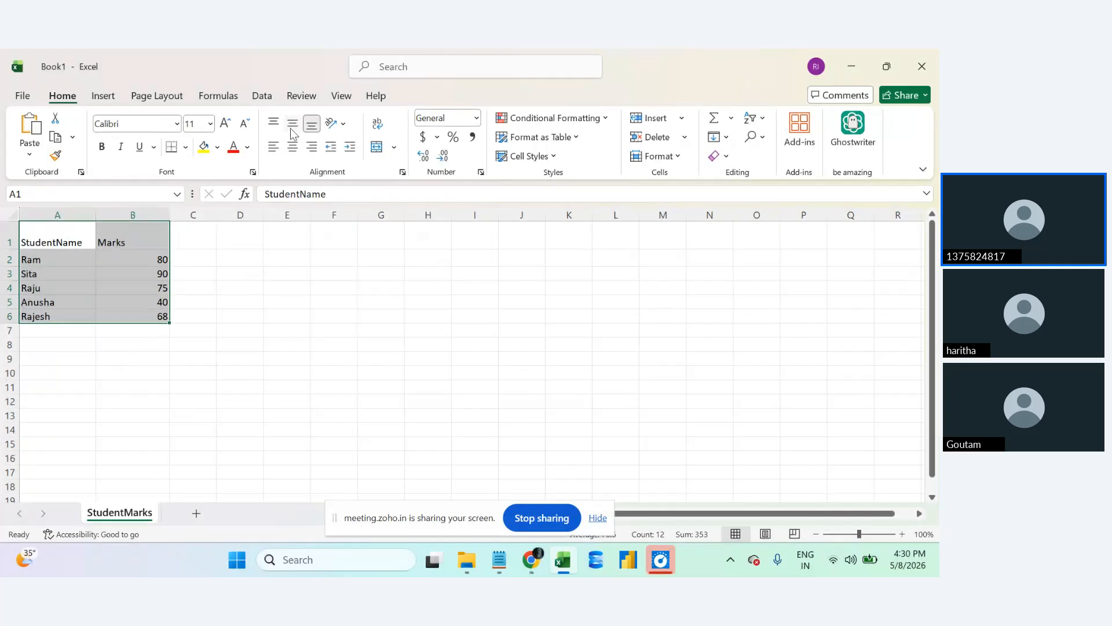
click(292, 128)
click(292, 148)
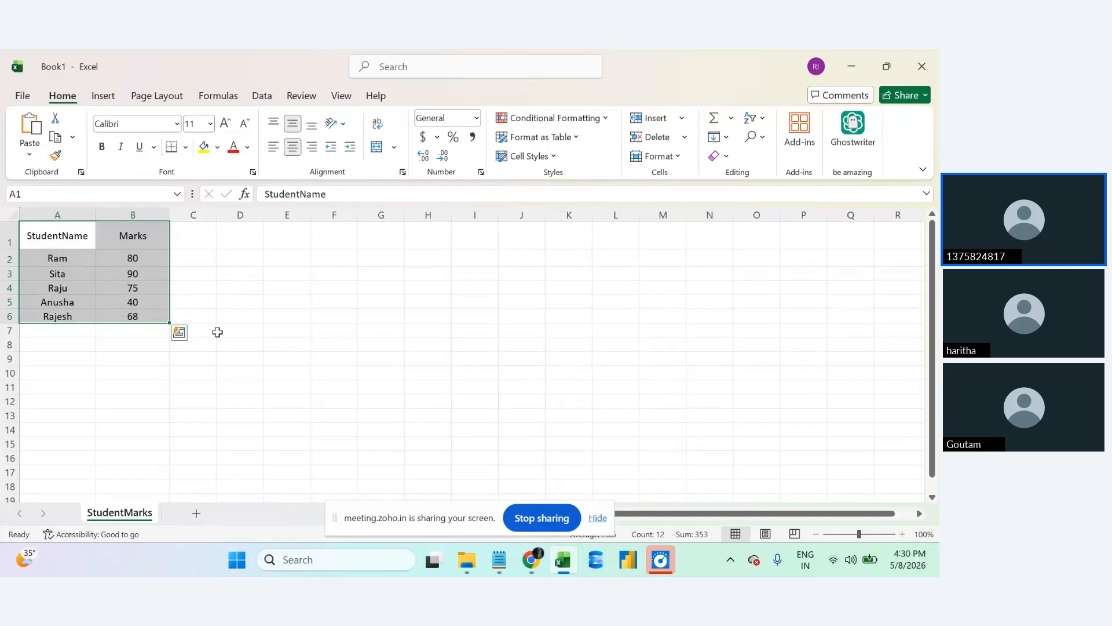
click(136, 344)
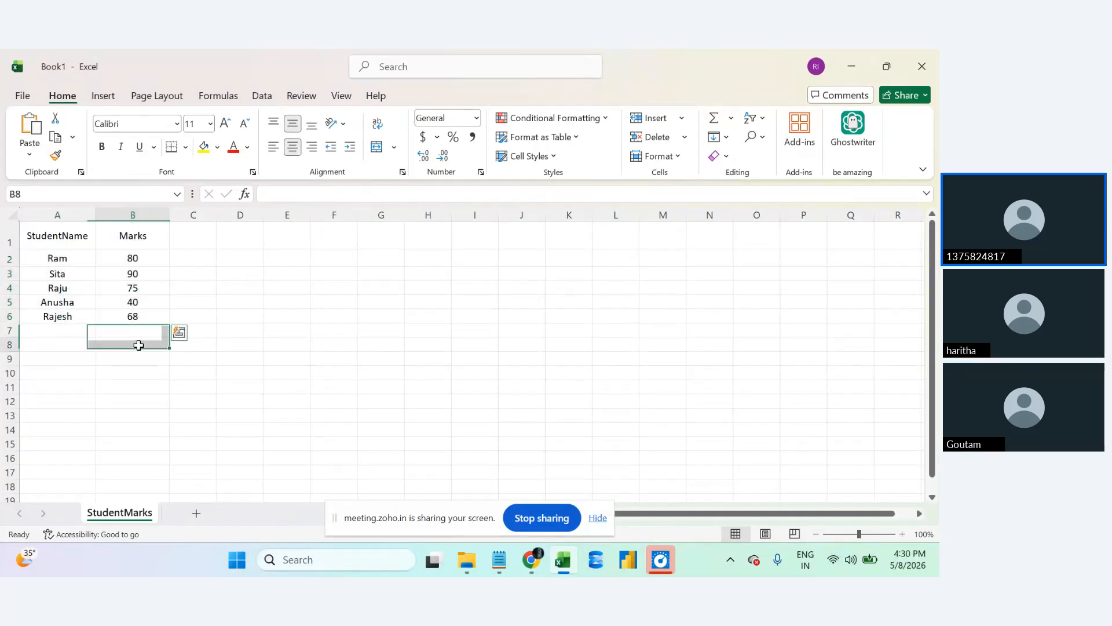
drag(38, 244, 120, 313)
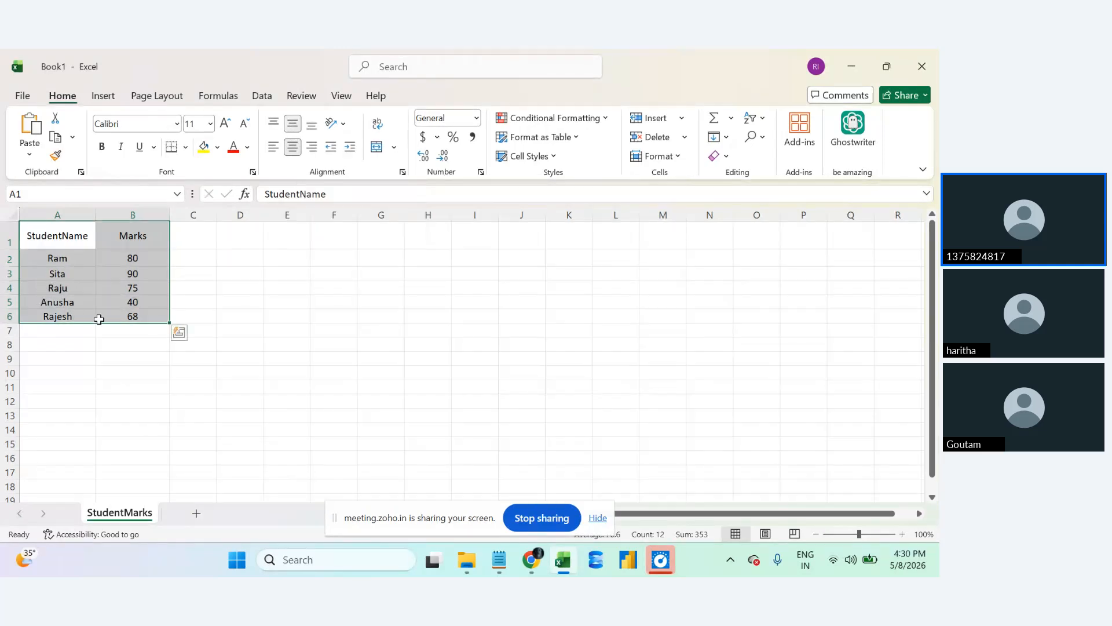
click(153, 339)
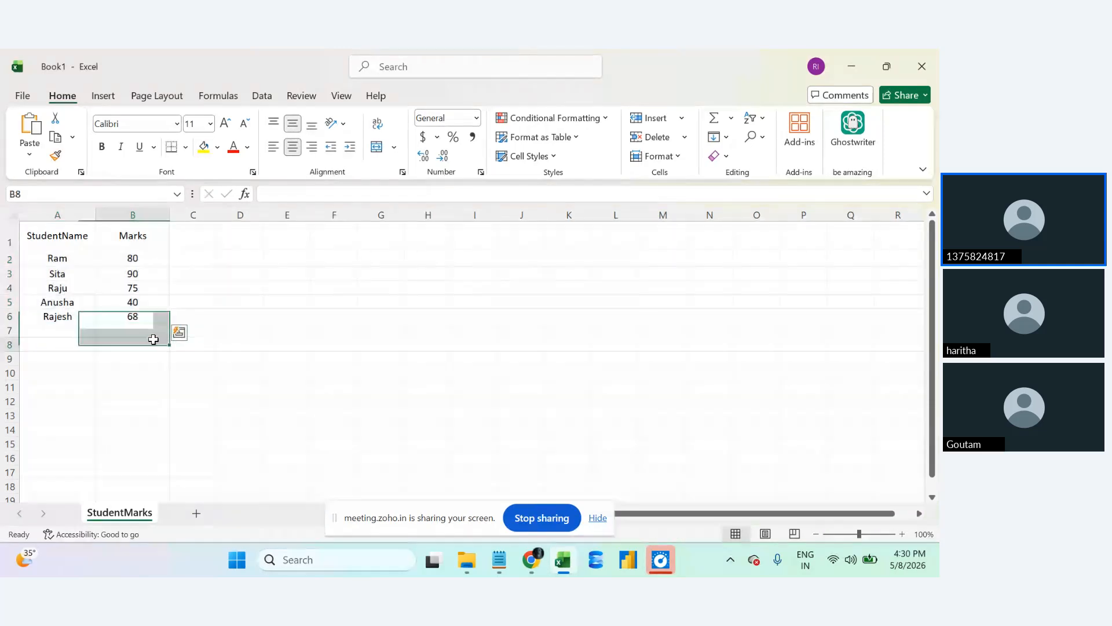
drag(58, 239, 125, 318)
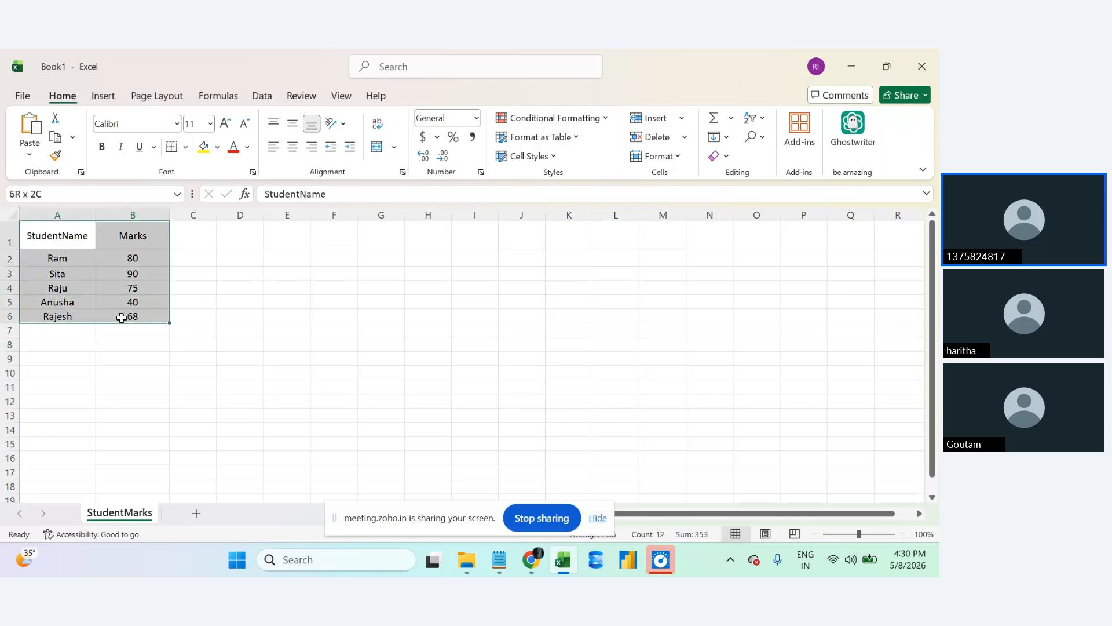
click(126, 362)
drag(55, 237, 125, 325)
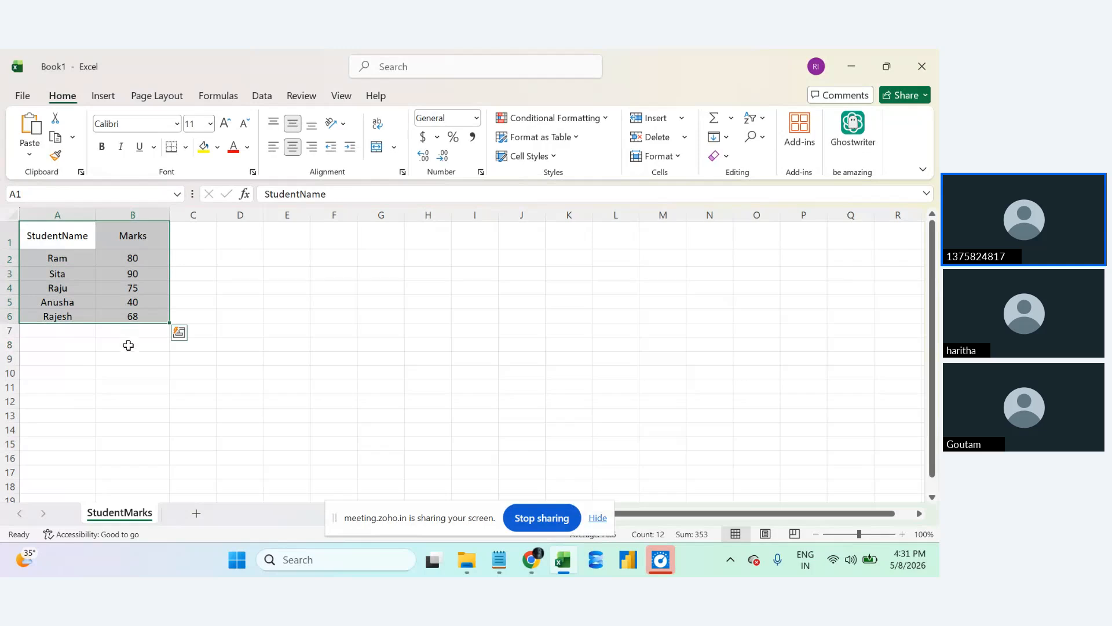
click(238, 343)
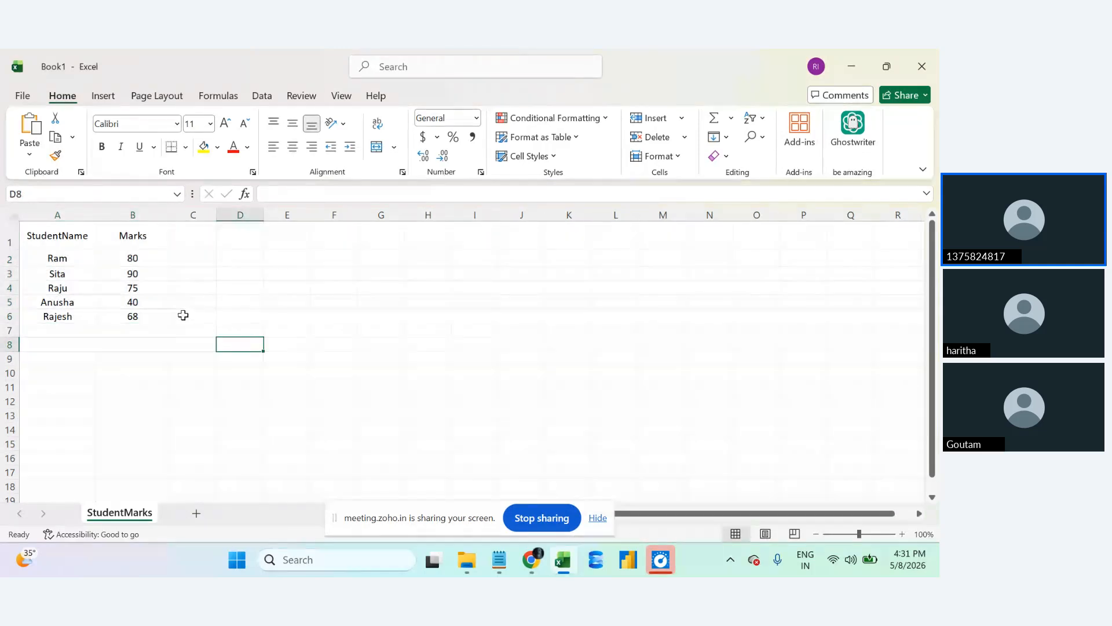
drag(55, 234, 135, 313)
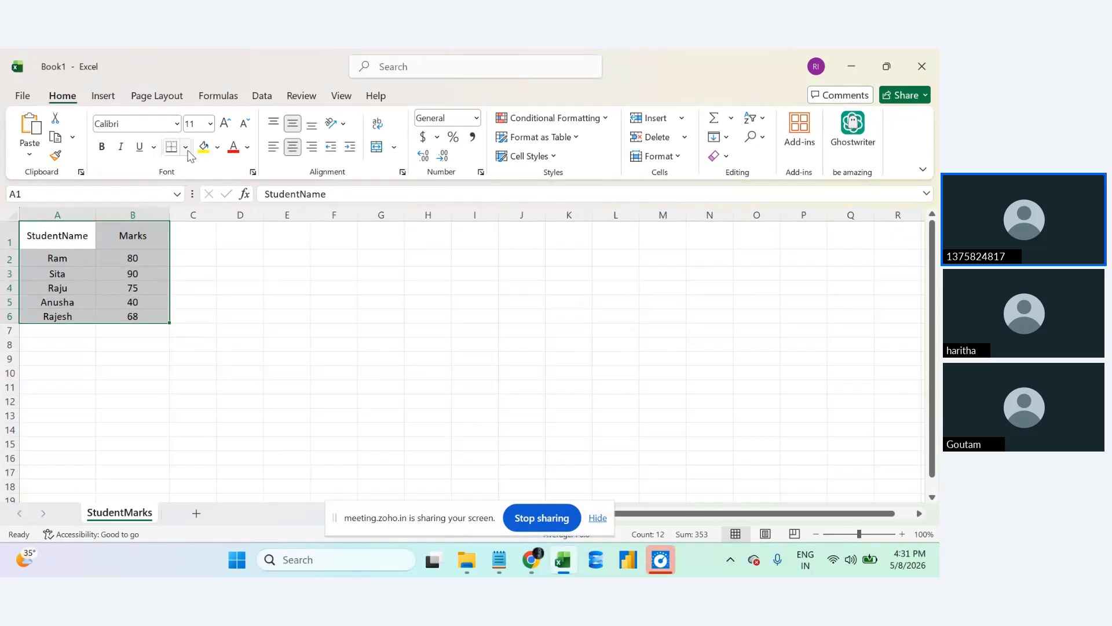
click(103, 97)
click(146, 96)
click(211, 97)
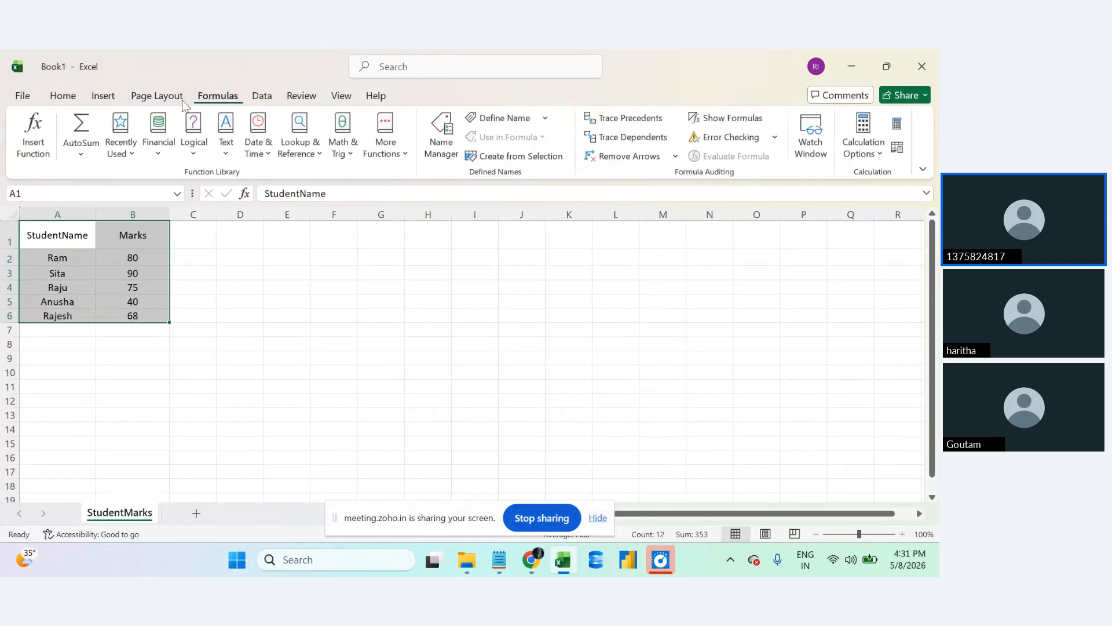
click(64, 98)
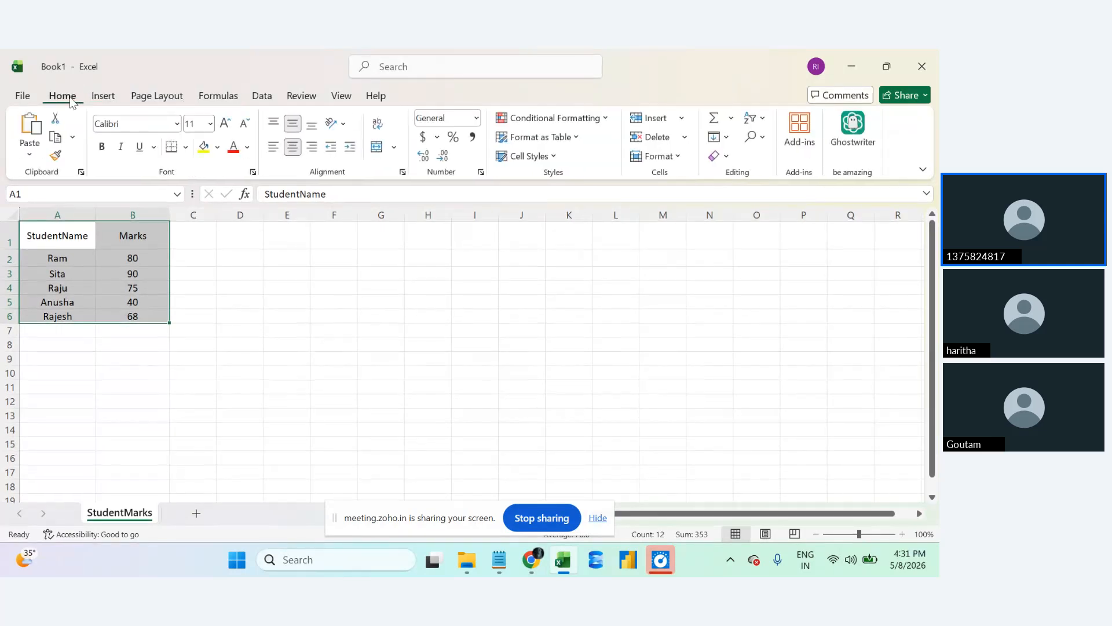
click(105, 100)
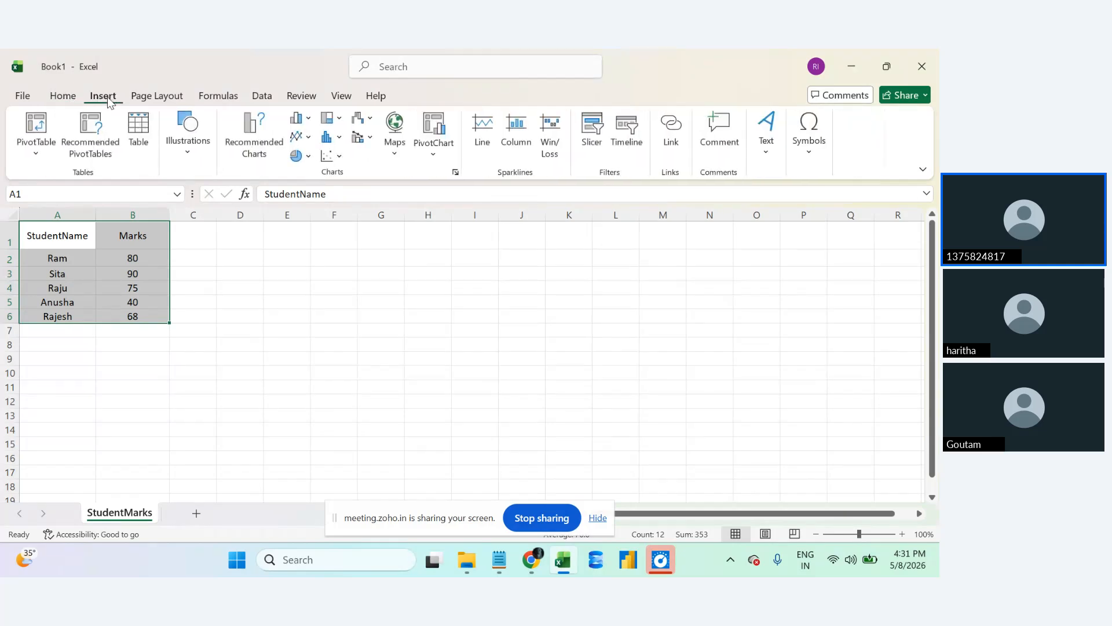
click(145, 99)
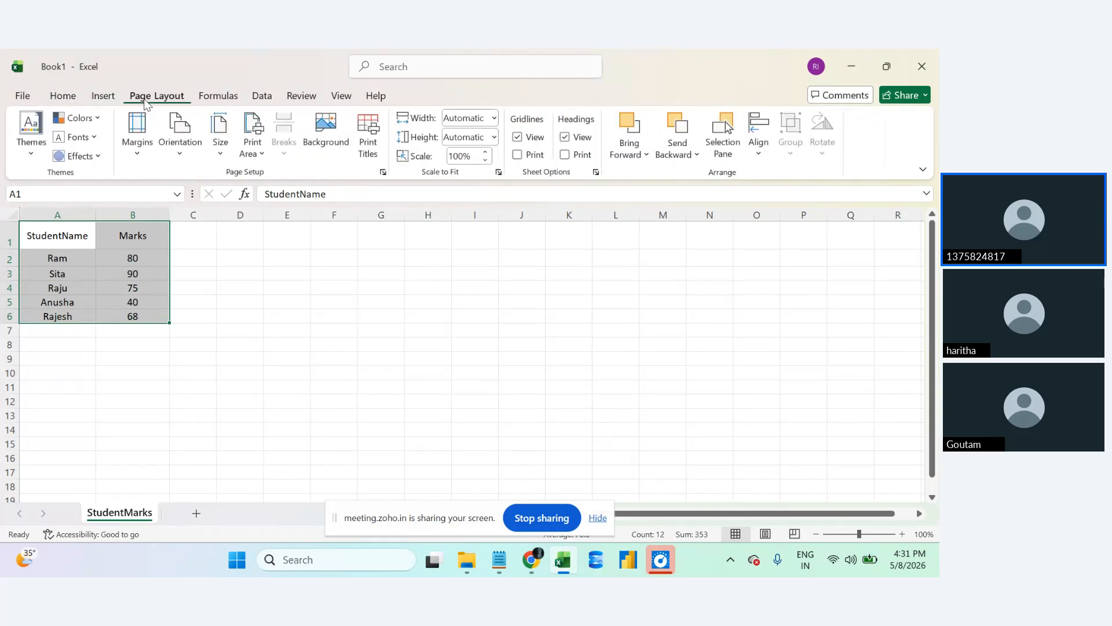
click(66, 96)
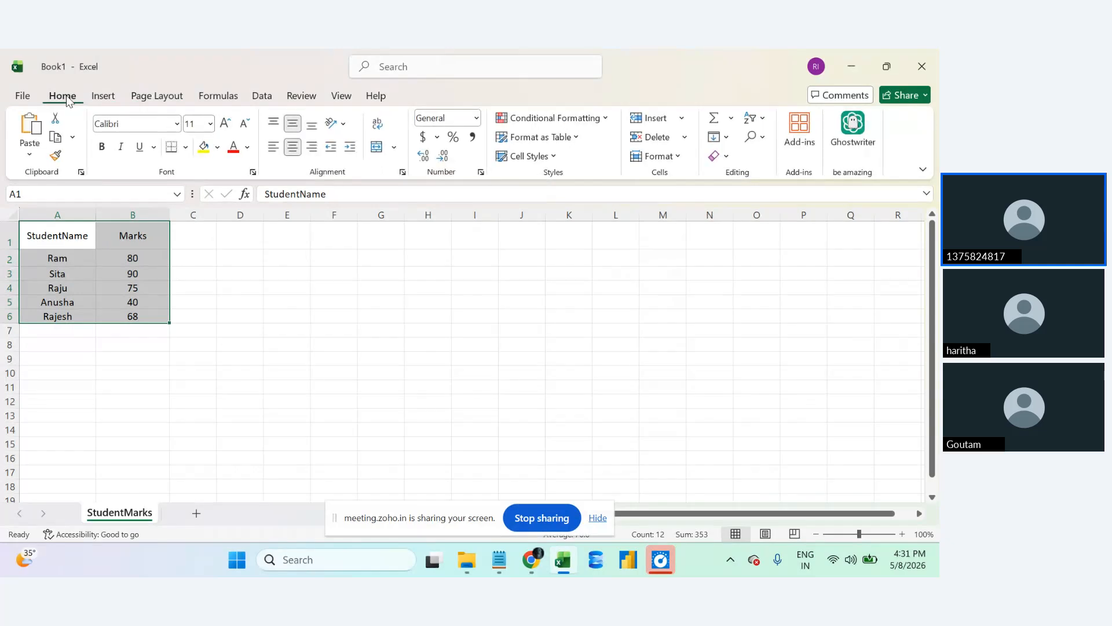
click(103, 98)
click(139, 100)
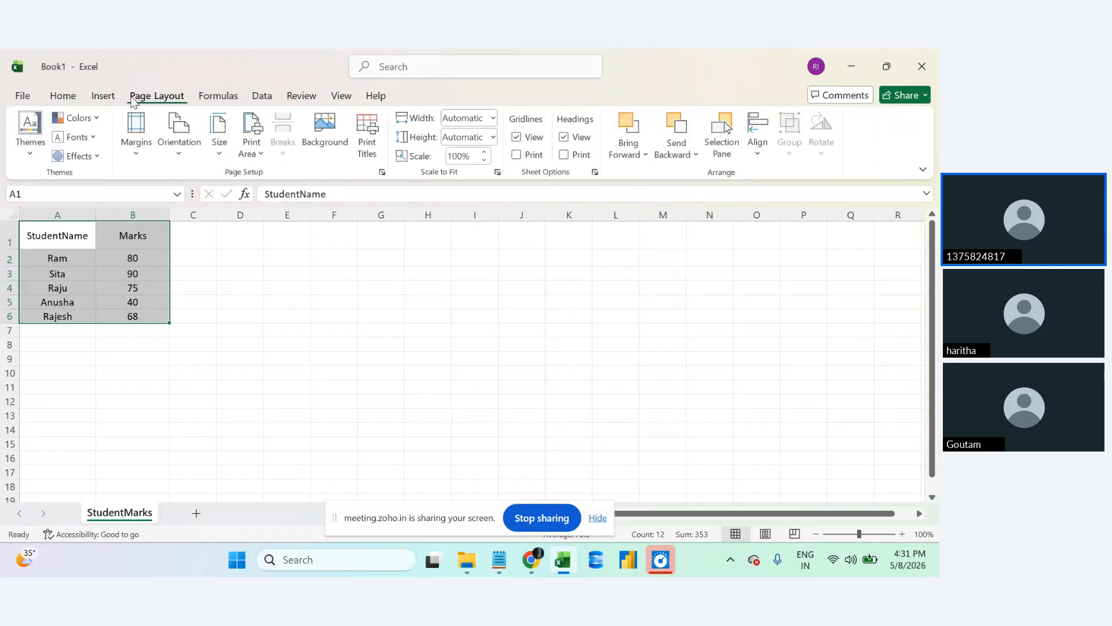
click(65, 97)
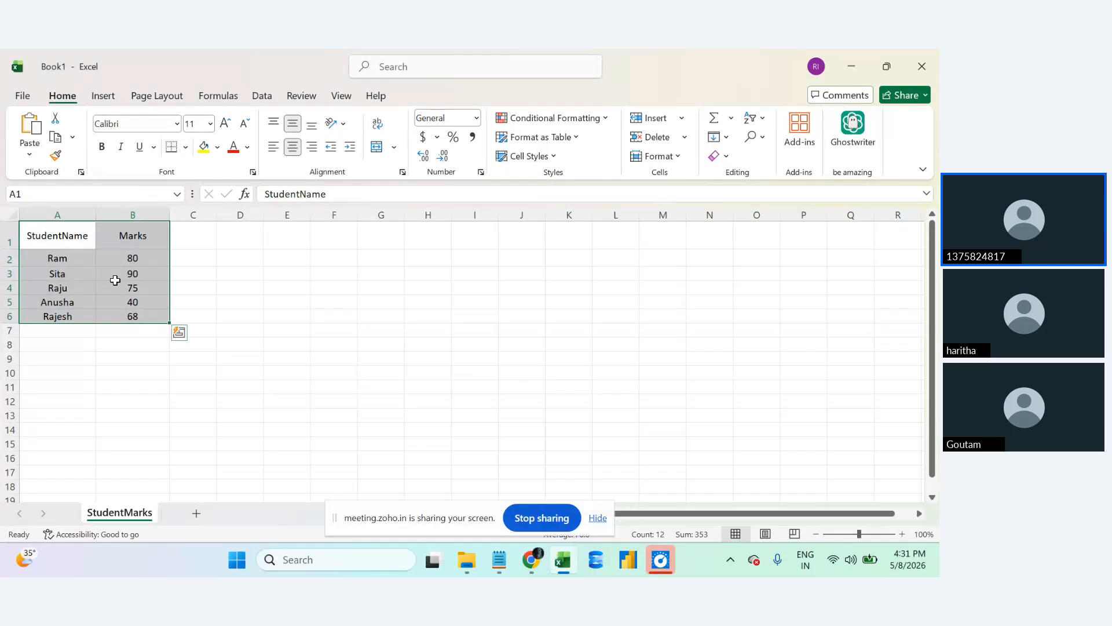
Apply All Borders to the student marks table in A1:B6.
click(127, 343)
drag(63, 238, 145, 319)
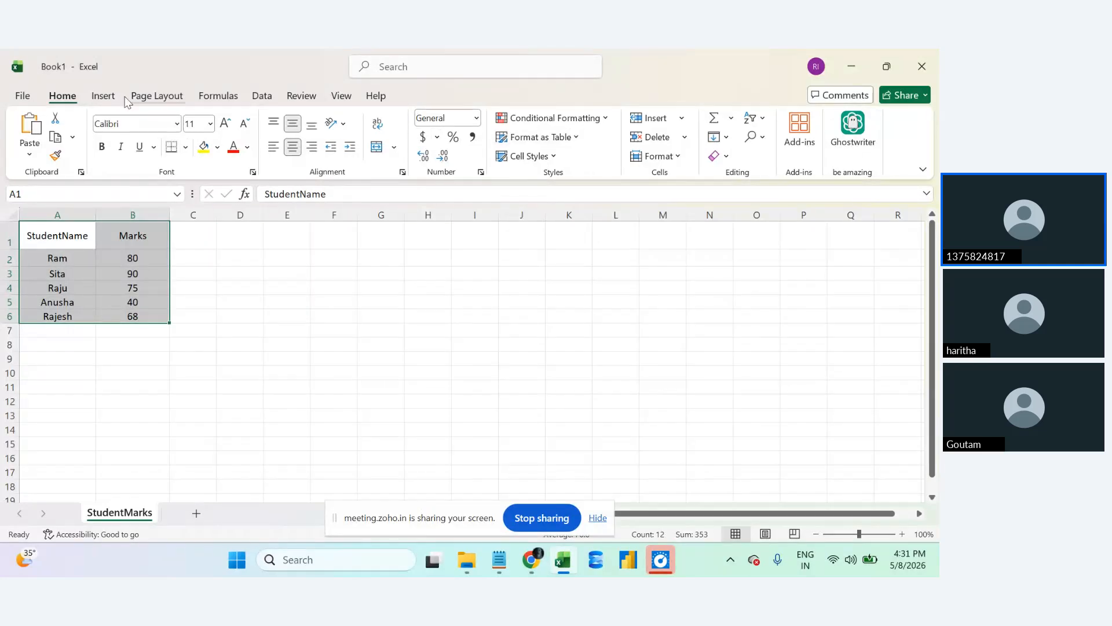
click(185, 148)
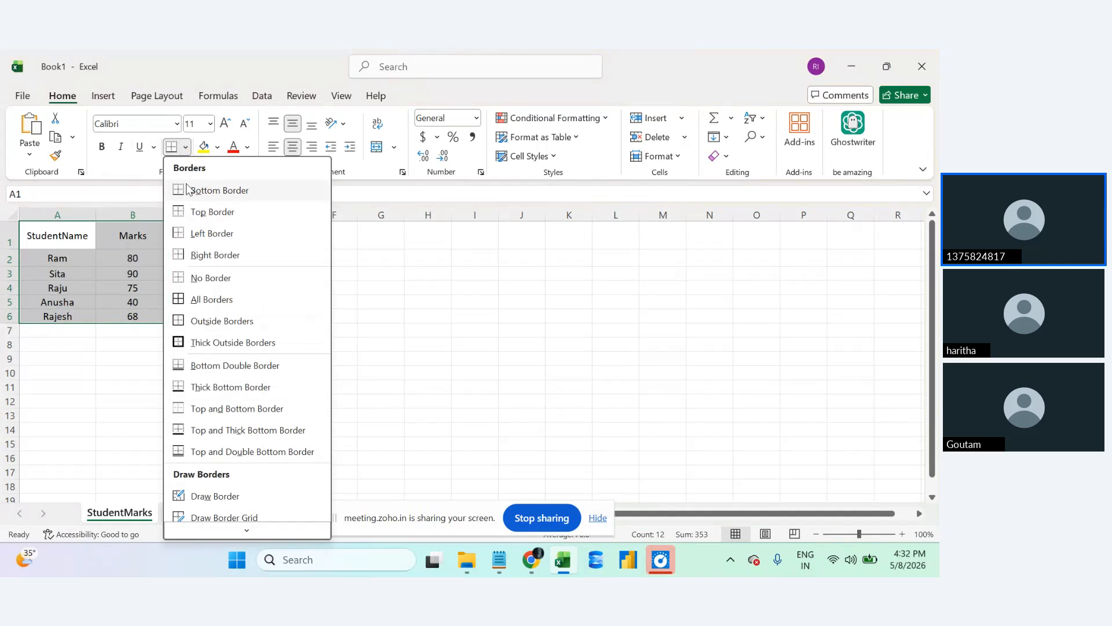
click(195, 299)
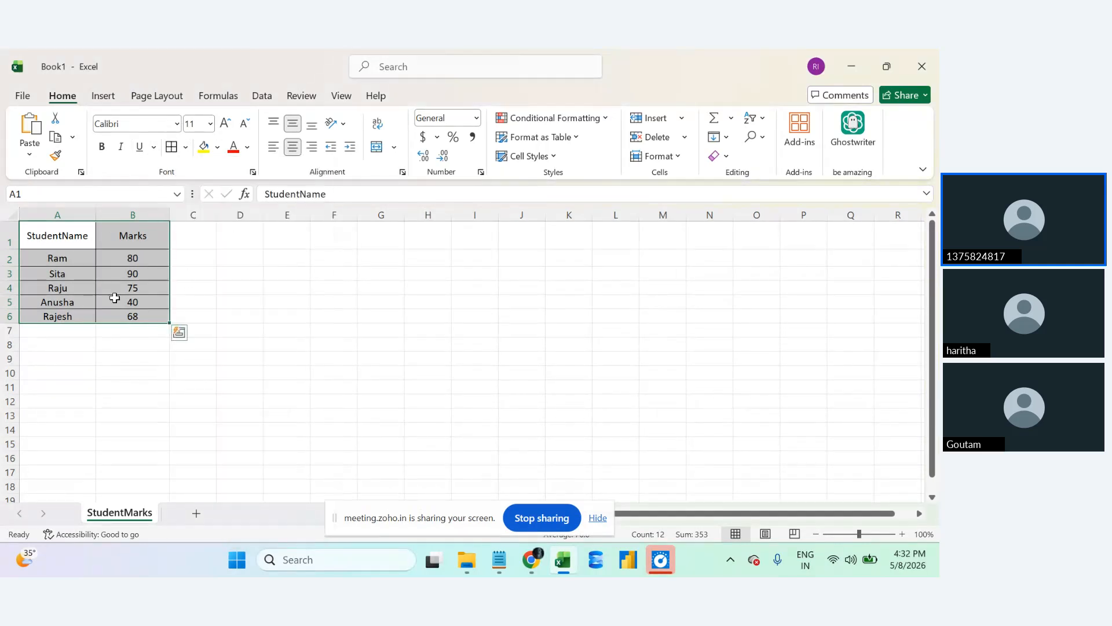
click(96, 352)
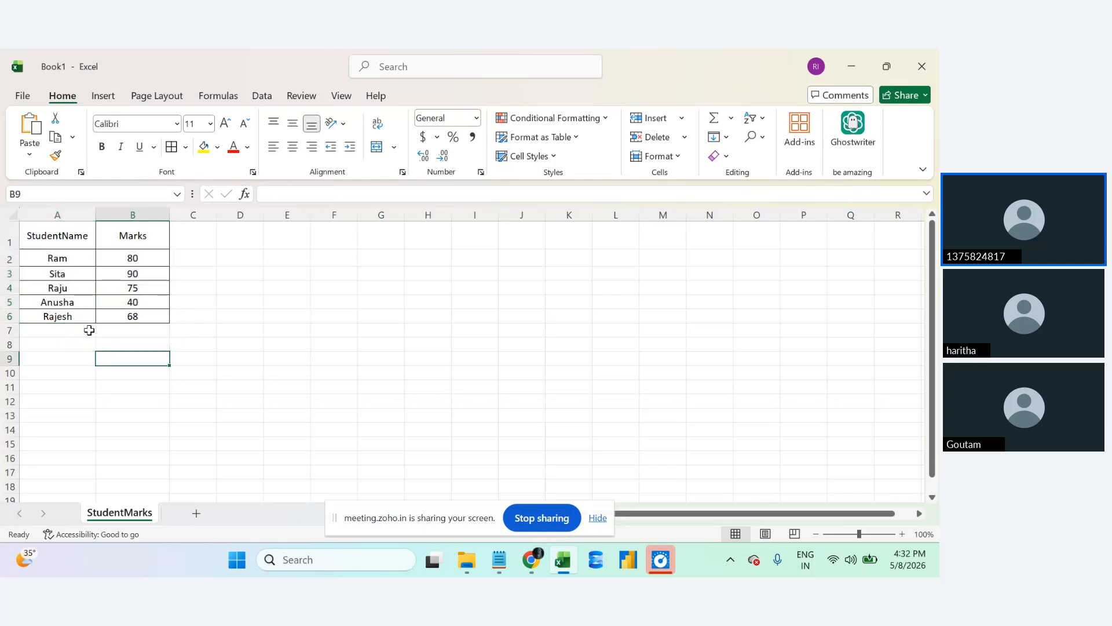
Remove the borders from the table range A1:B6 using No Border.
drag(60, 236, 138, 314)
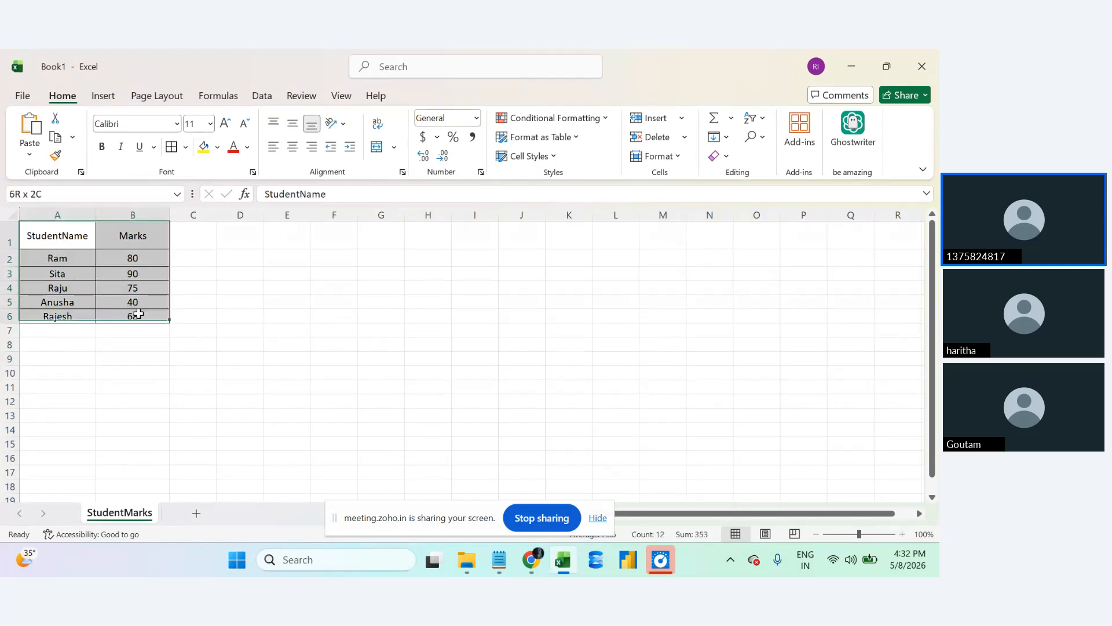
click(155, 340)
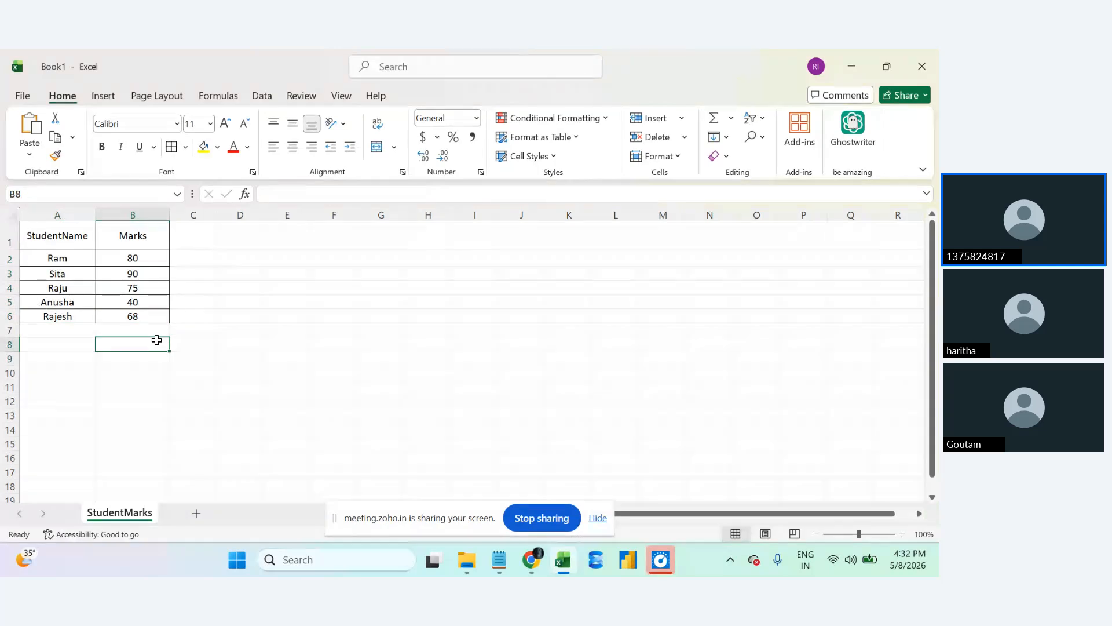
drag(55, 241, 133, 313)
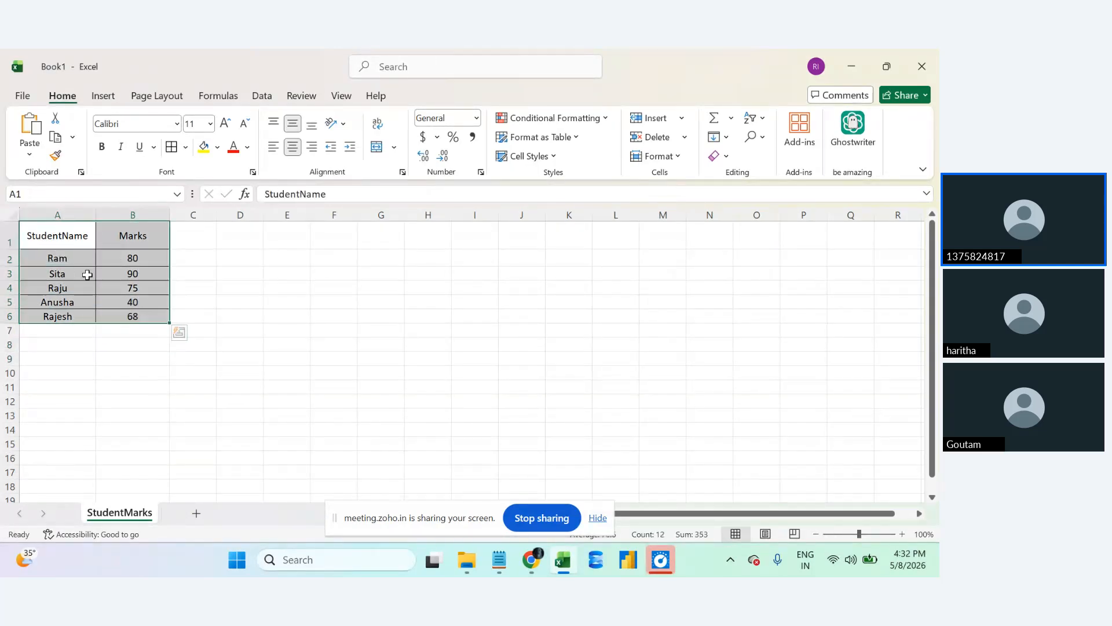
click(186, 149)
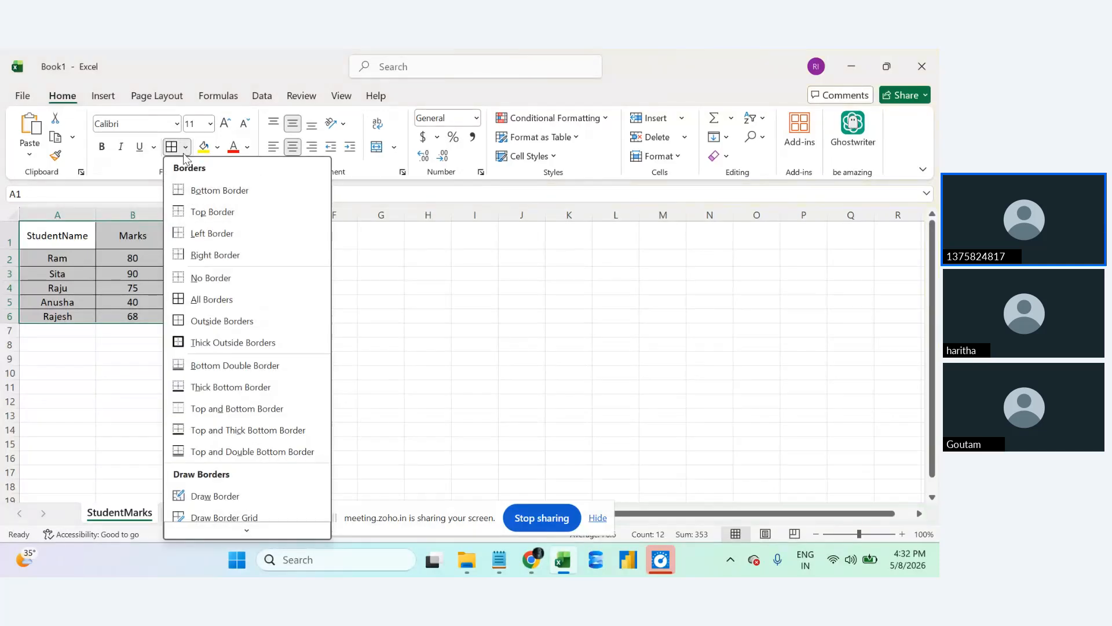
click(206, 280)
click(212, 368)
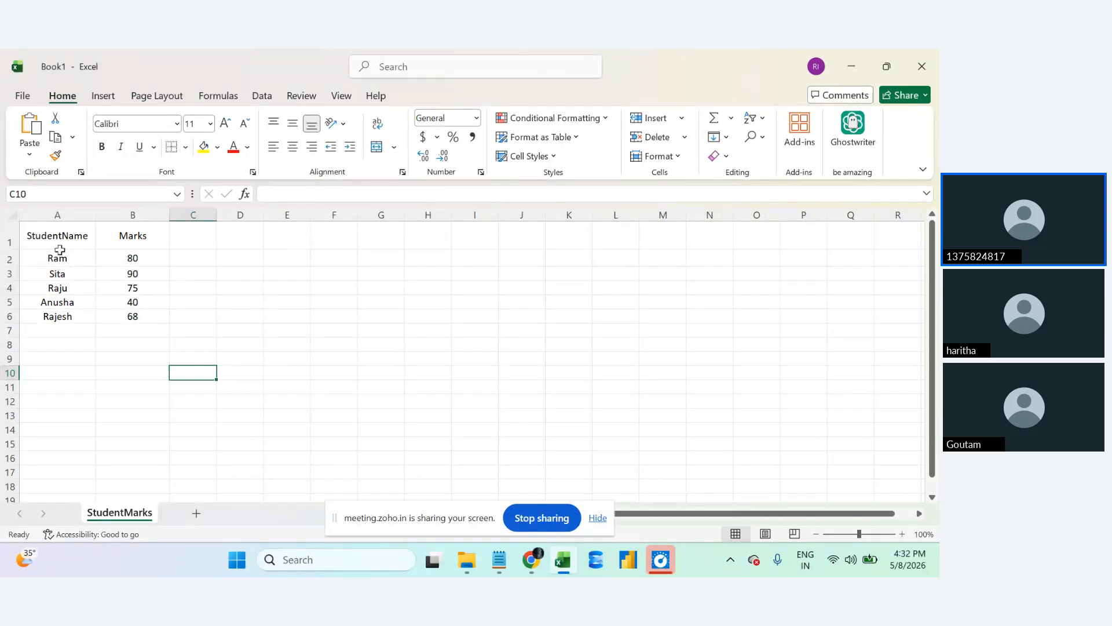
Reapply All Borders to the table range A1:B6 and deselect the range.
drag(60, 250, 137, 317)
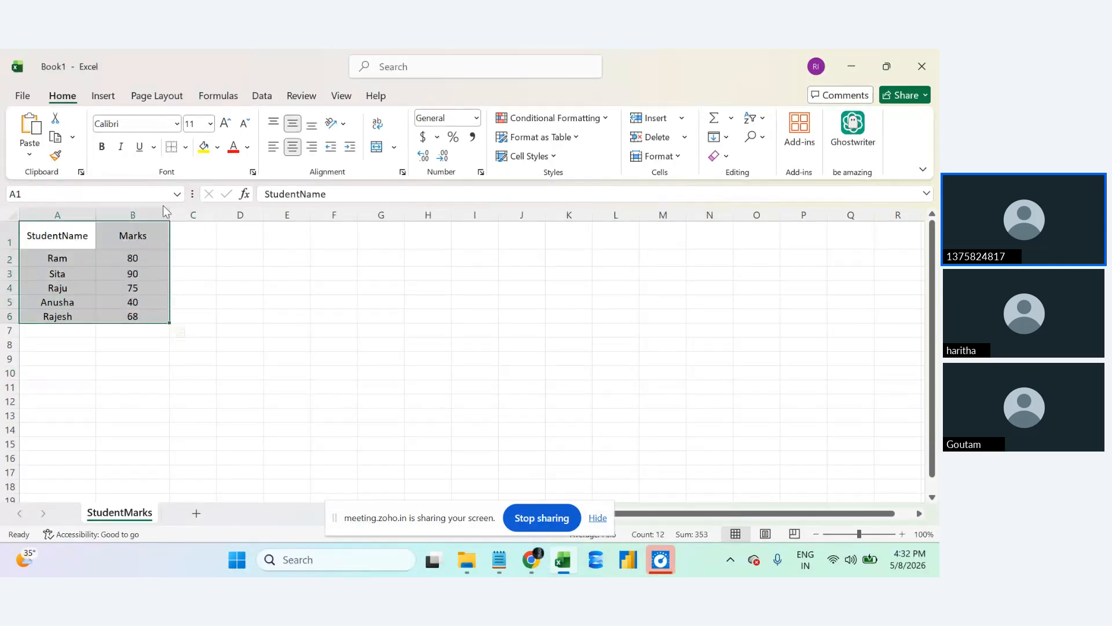
click(185, 147)
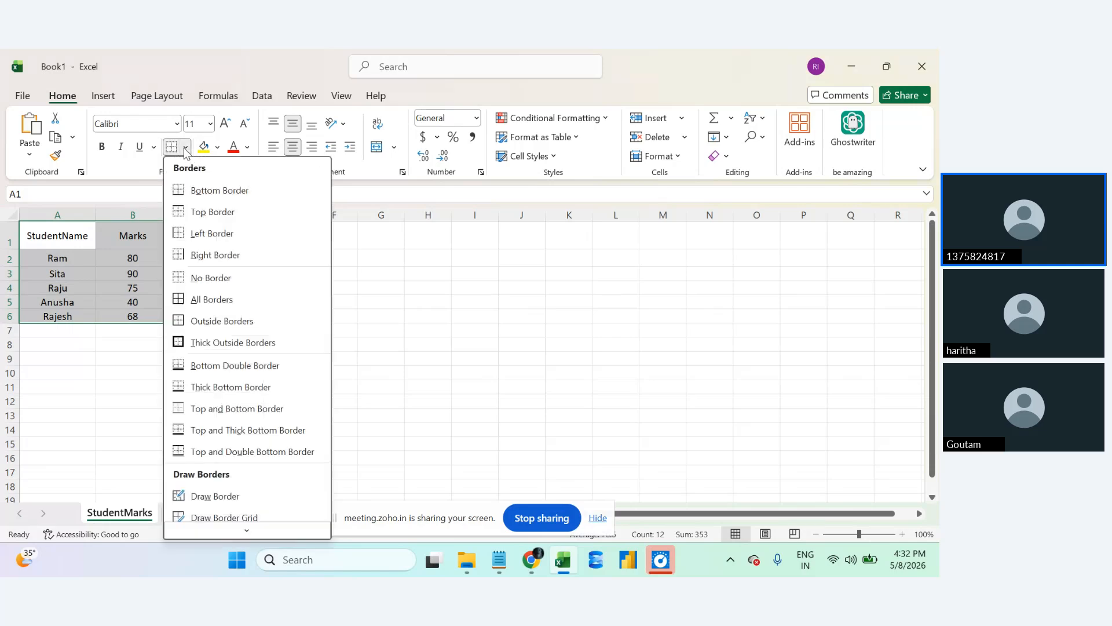
click(197, 300)
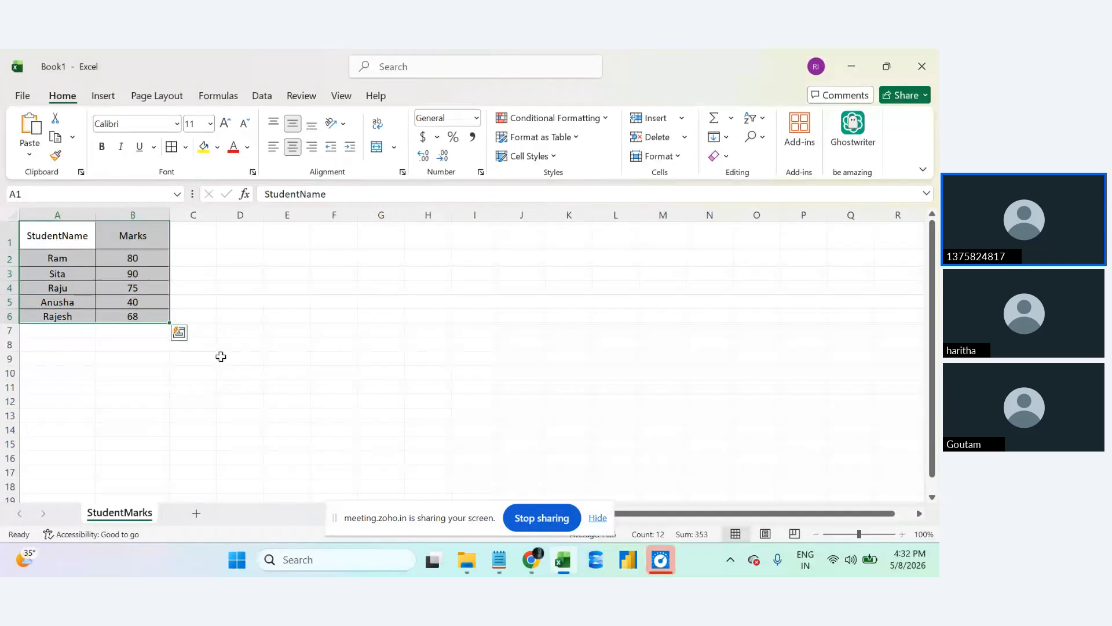
click(226, 384)
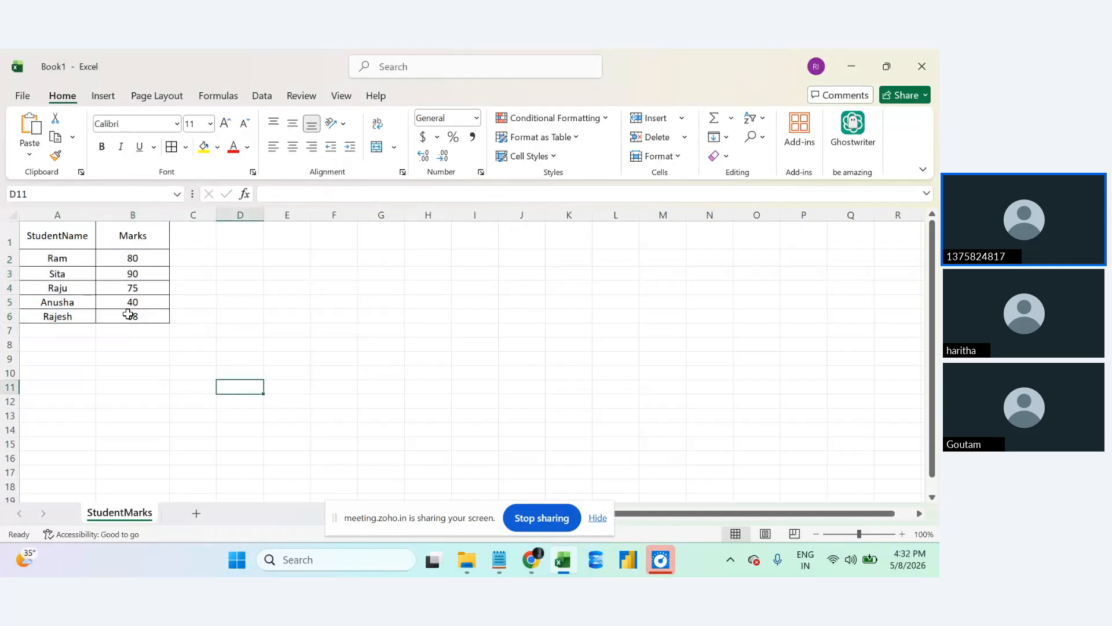
Make the header cells A1:B1, StudentName and Marks, bold.
click(53, 236)
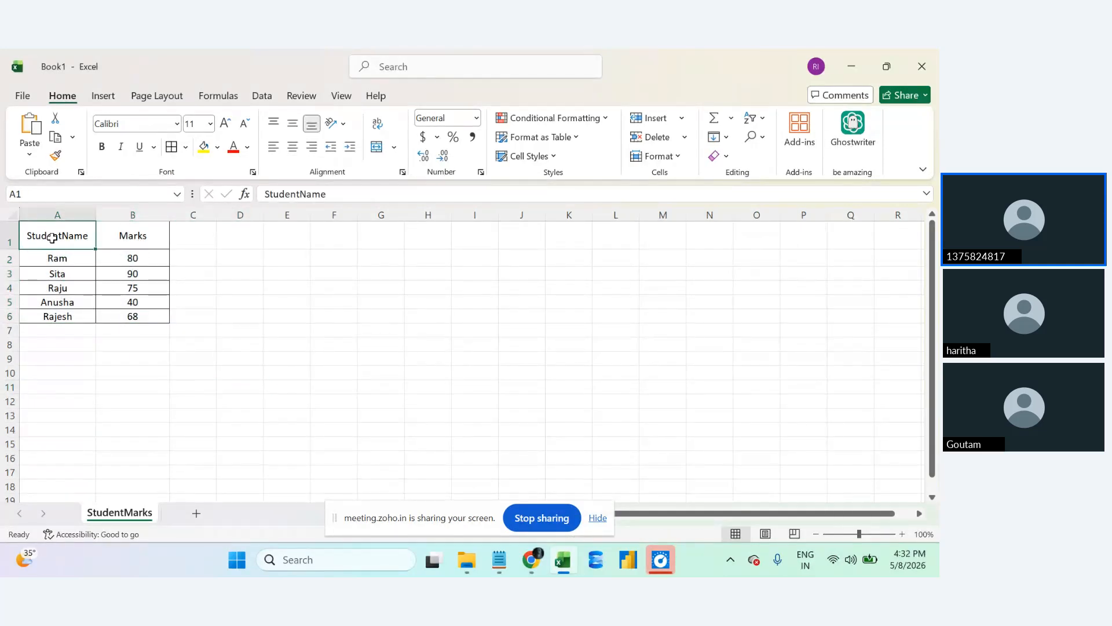
click(123, 237)
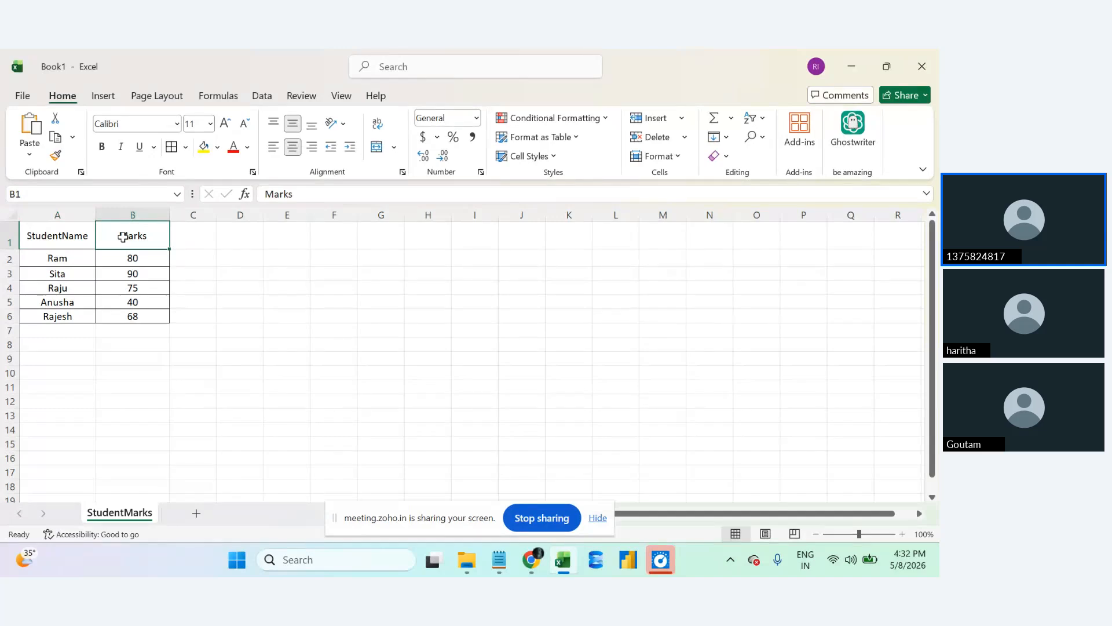
drag(74, 232, 136, 238)
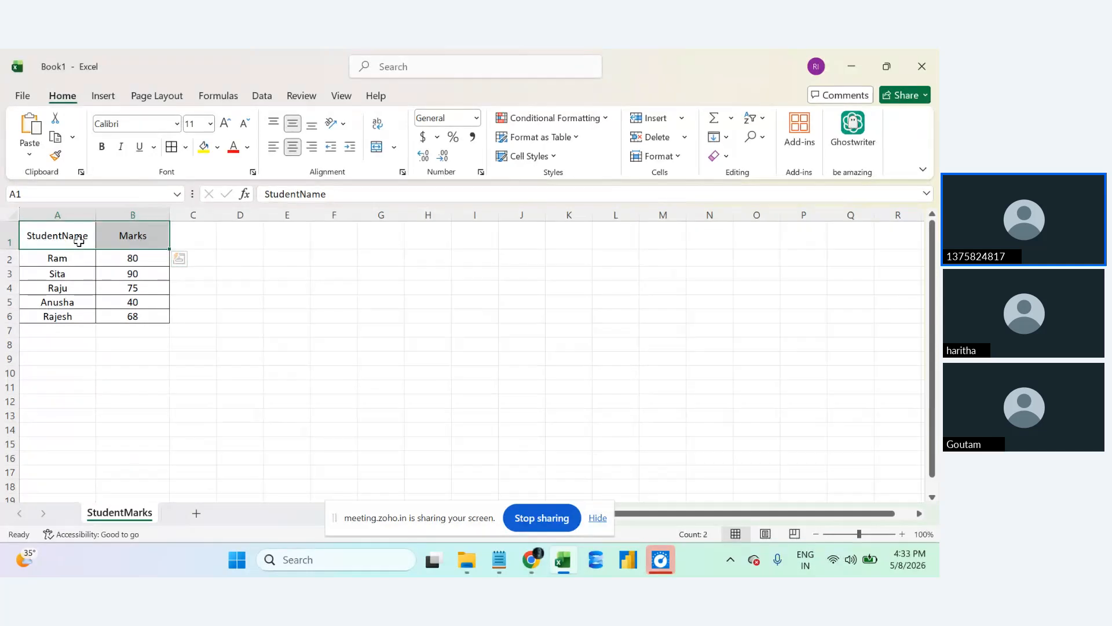
click(102, 150)
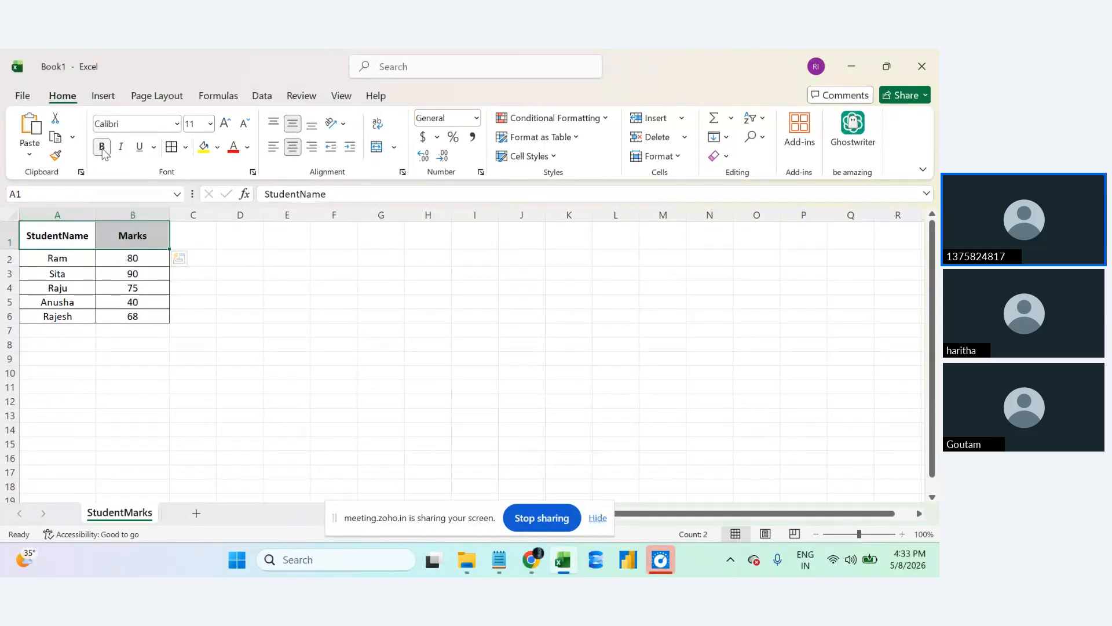
click(77, 244)
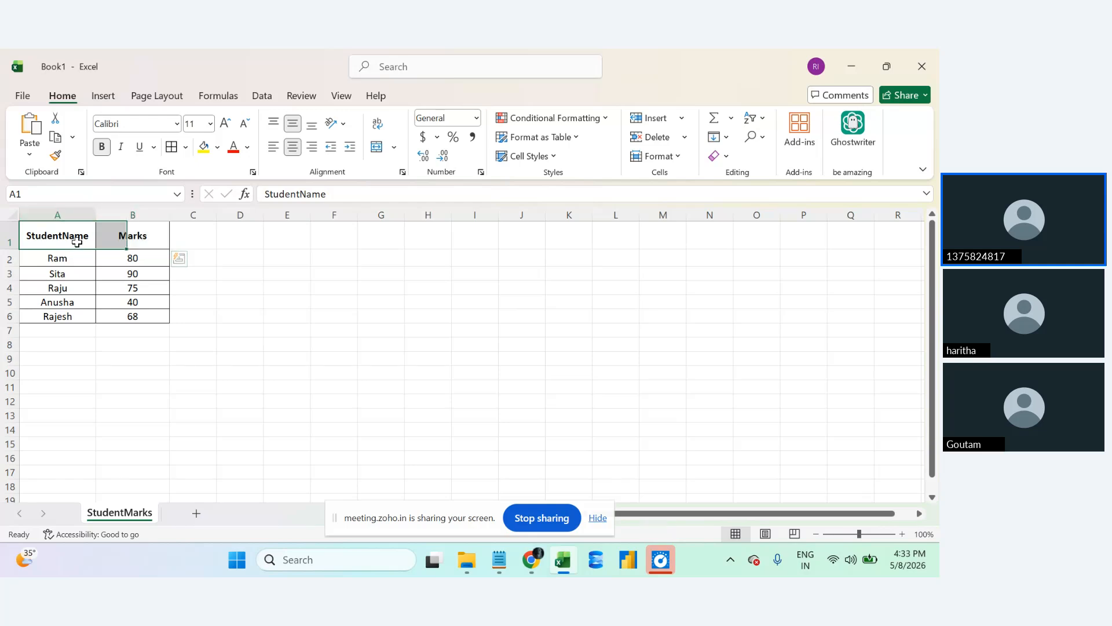
click(112, 241)
click(69, 243)
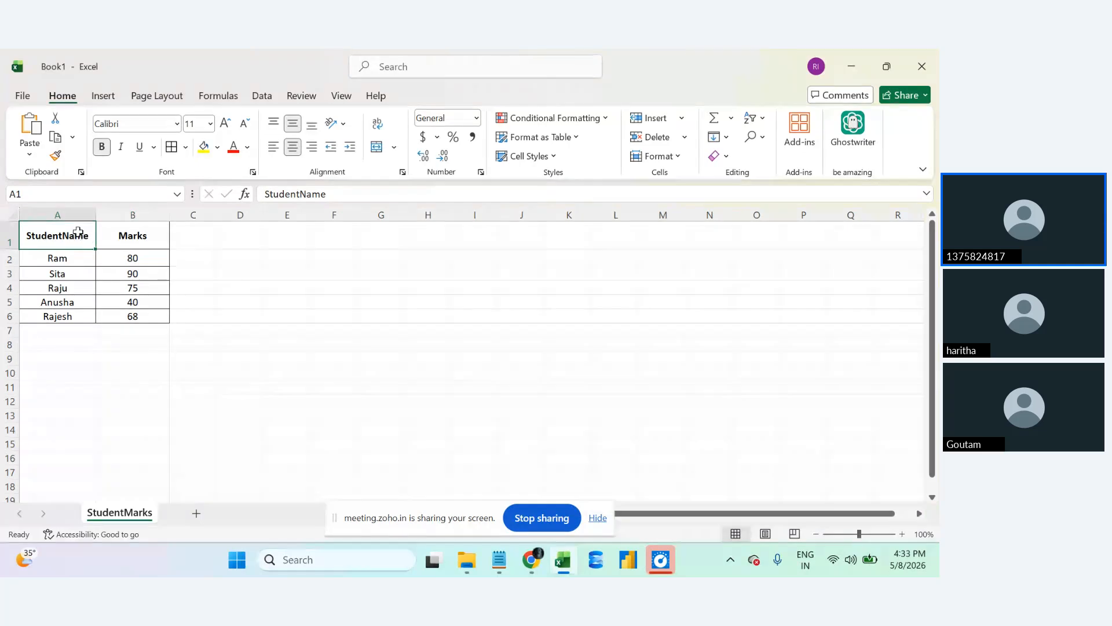
Set the font size of the header cells A1:B1 to 16.
drag(81, 228, 123, 239)
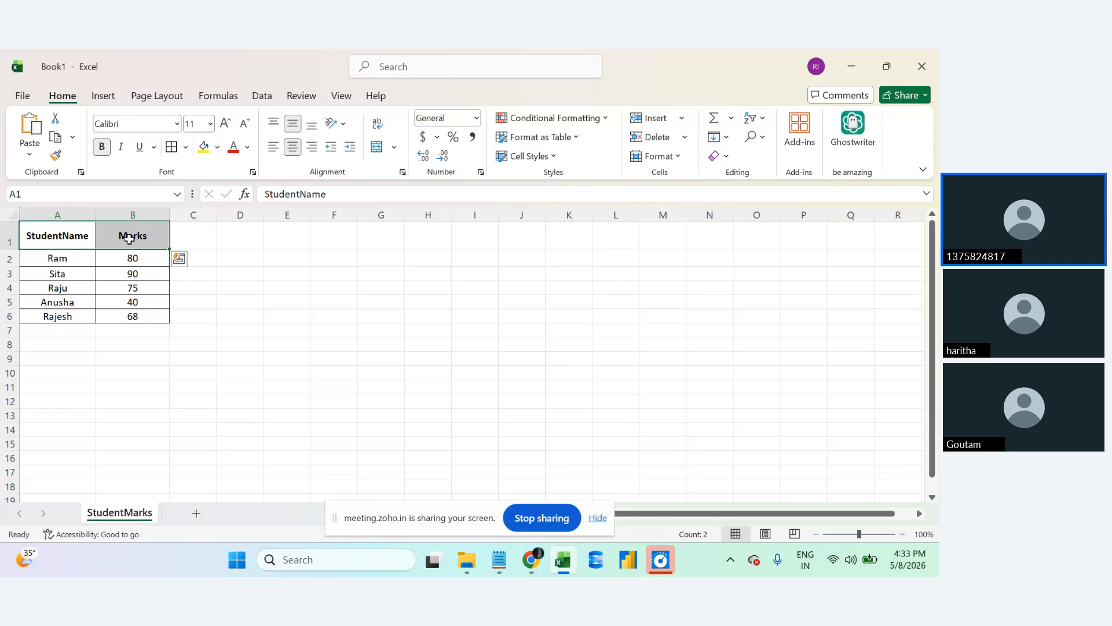
click(209, 124)
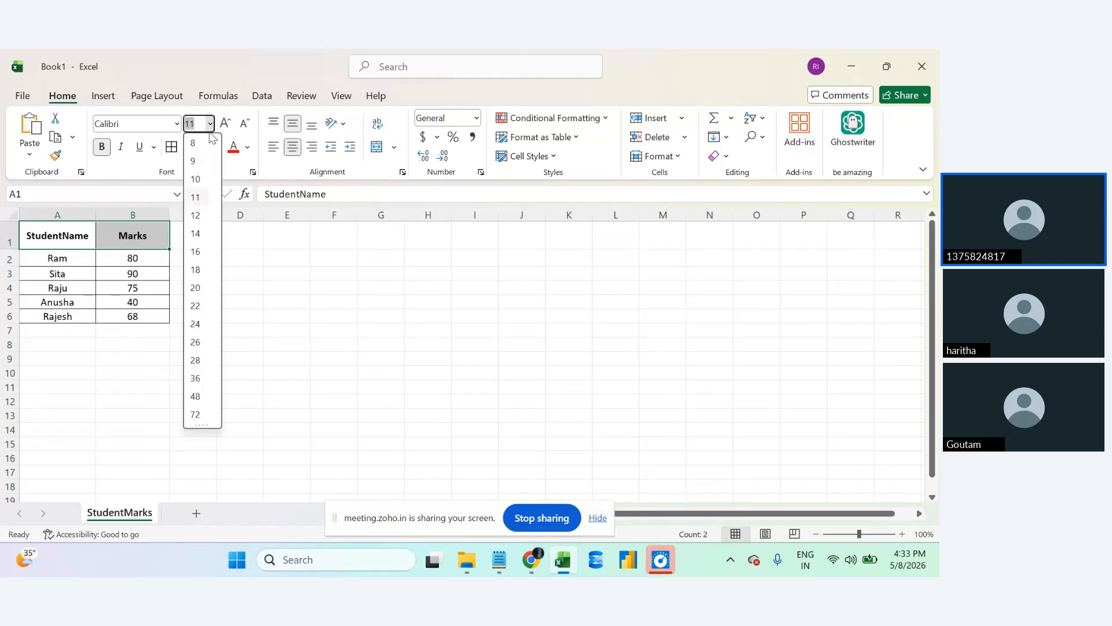
click(196, 252)
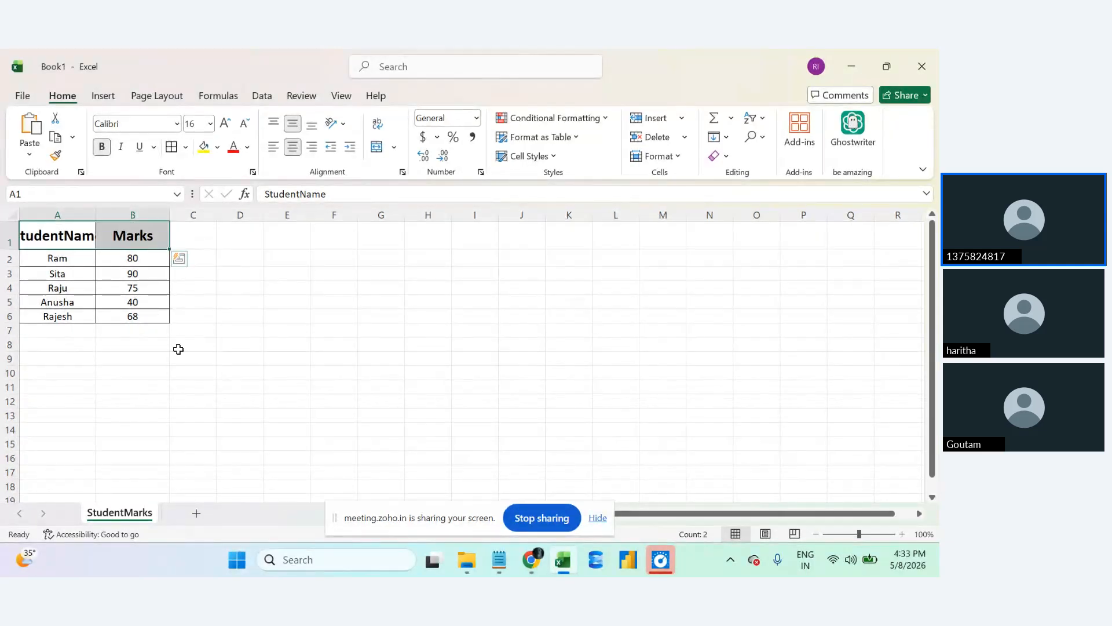
click(114, 234)
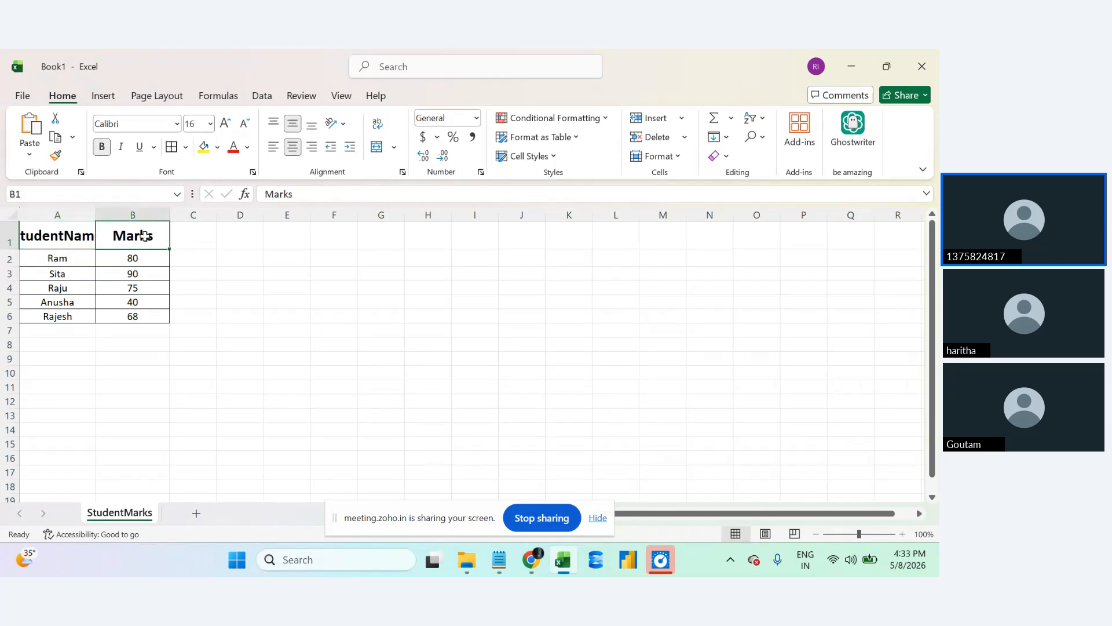
Widen column A until the whole StudentName header fits in its cell.
click(84, 236)
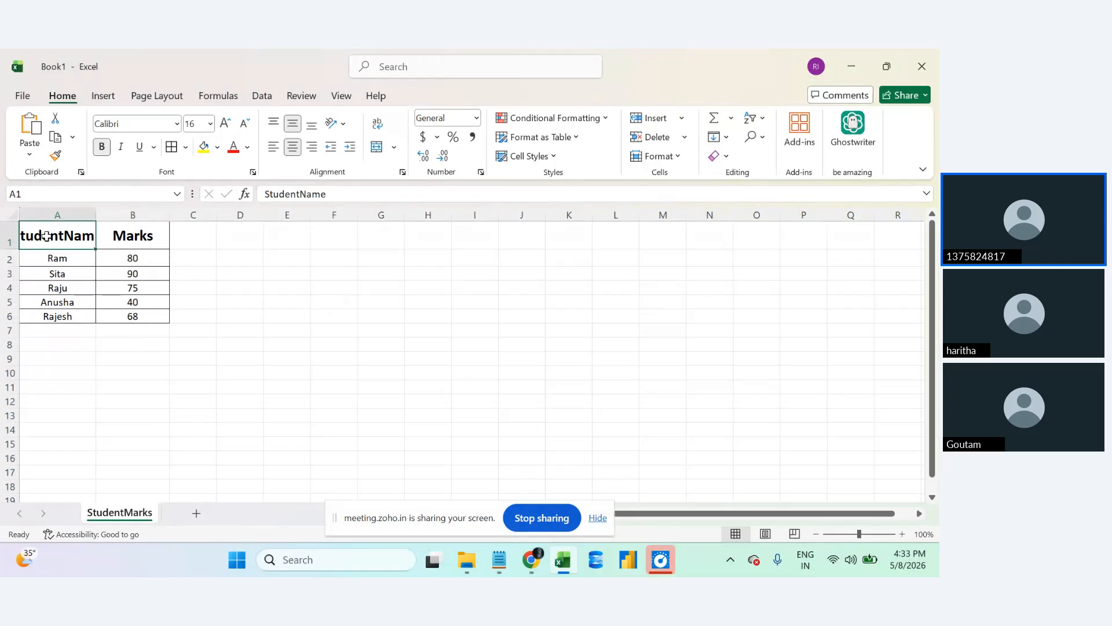
drag(96, 212, 118, 212)
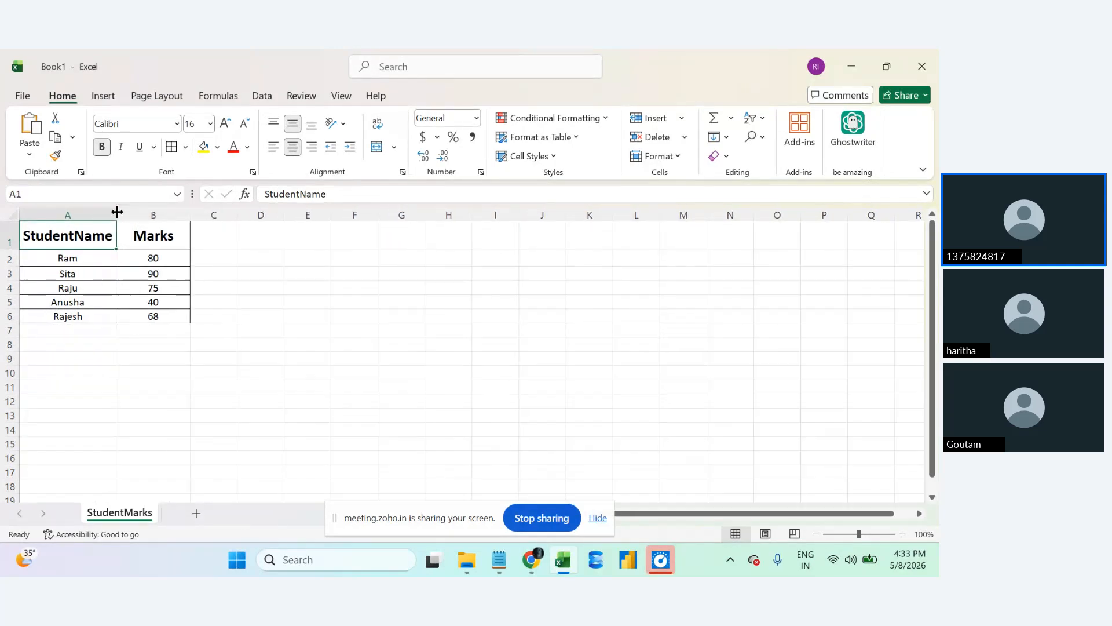
click(183, 229)
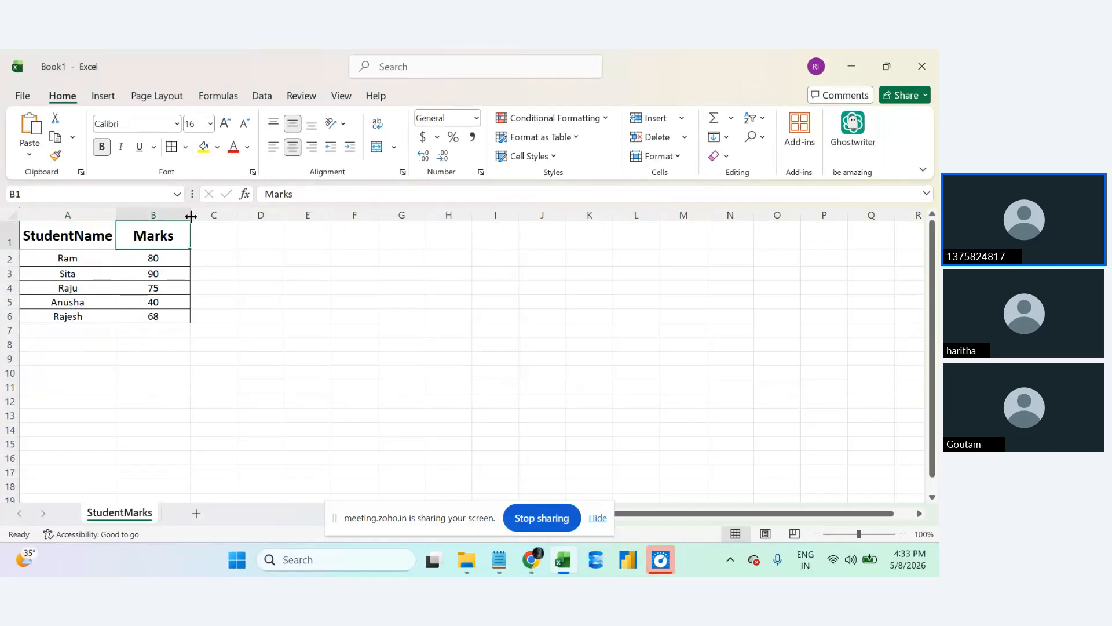
drag(191, 217, 192, 216)
click(226, 308)
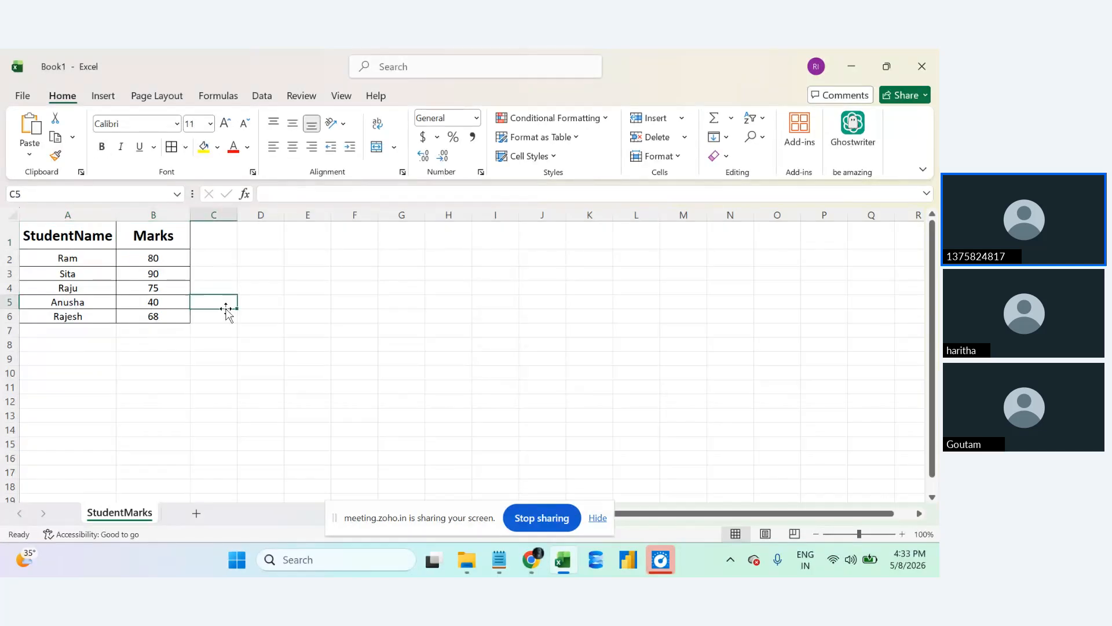
Fill the header cells A1:B1 with the standard orange color and deselect them.
click(86, 243)
click(143, 236)
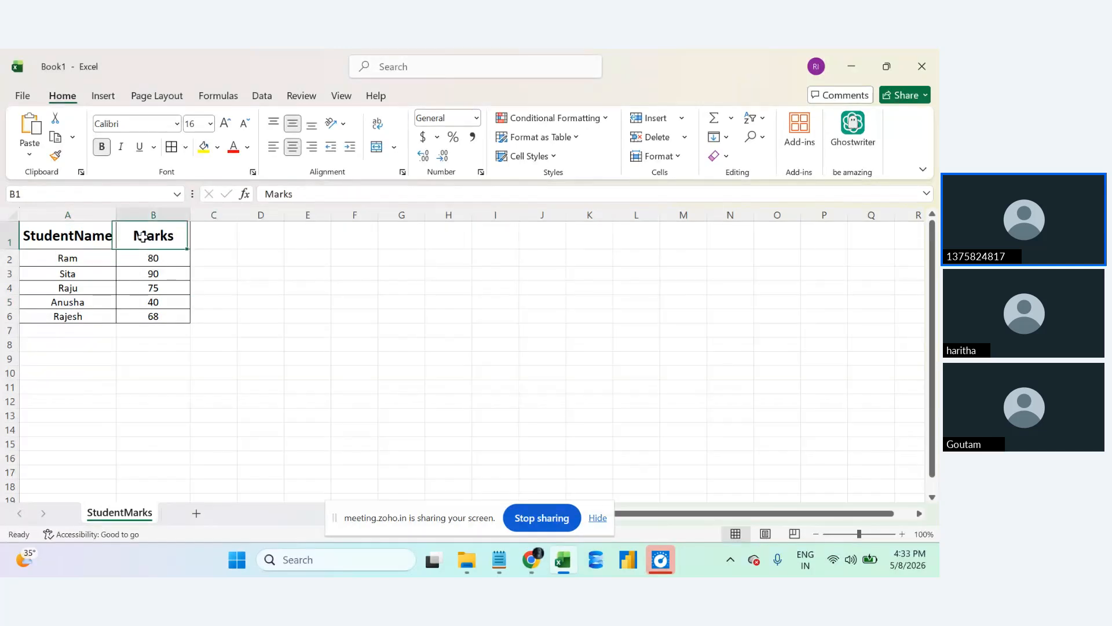
click(85, 238)
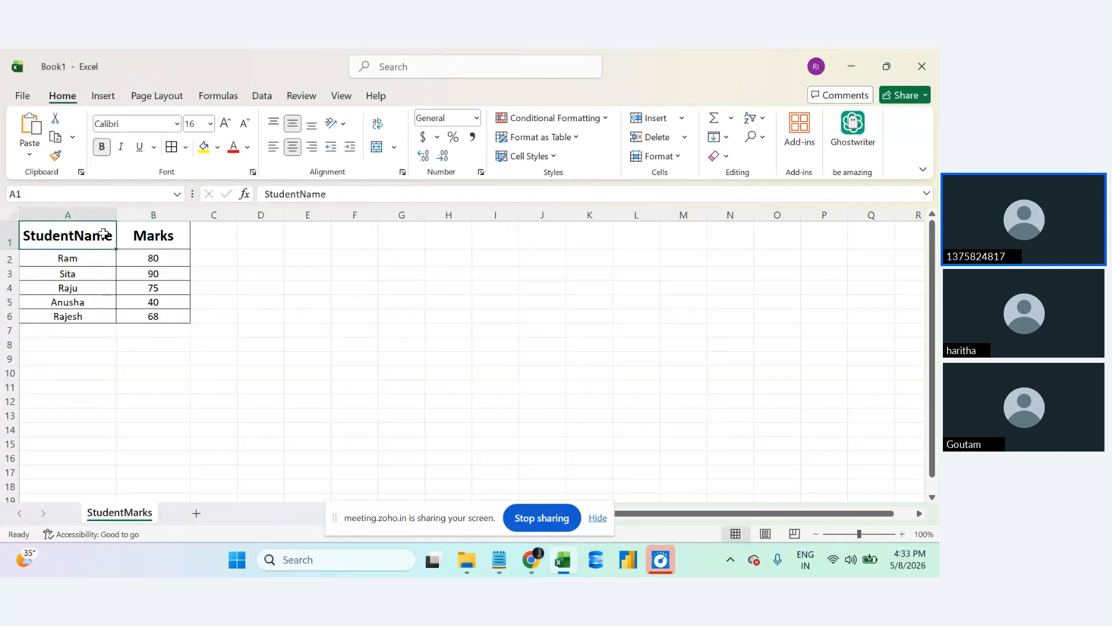
mouse_move(105, 236)
mouse_down()
mouse_move(148, 226)
mouse_move(132, 238)
mouse_up()
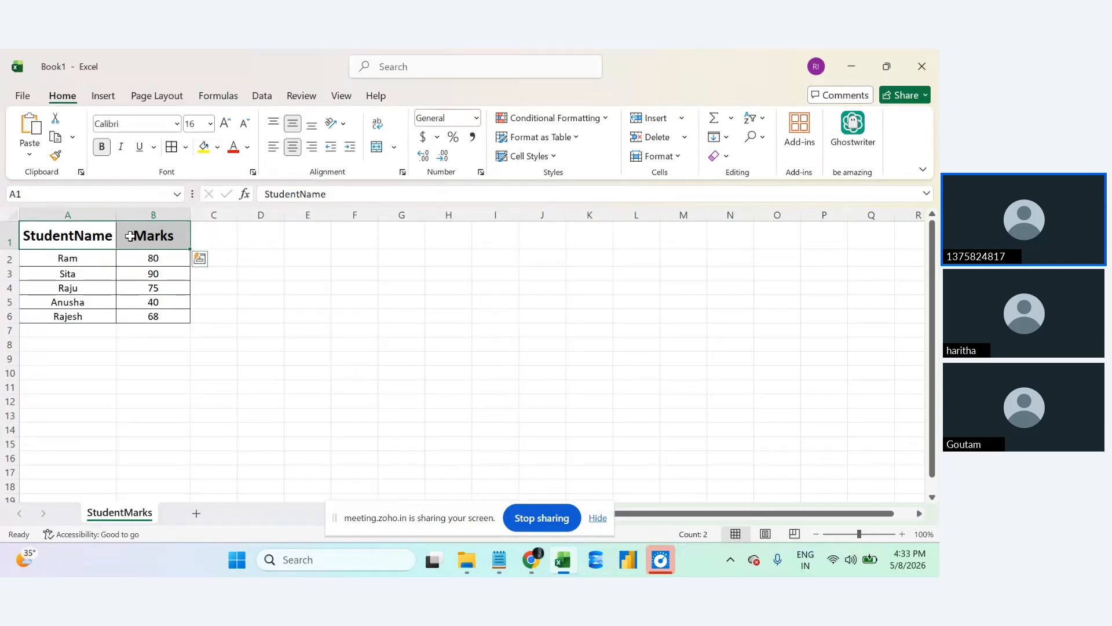
click(217, 146)
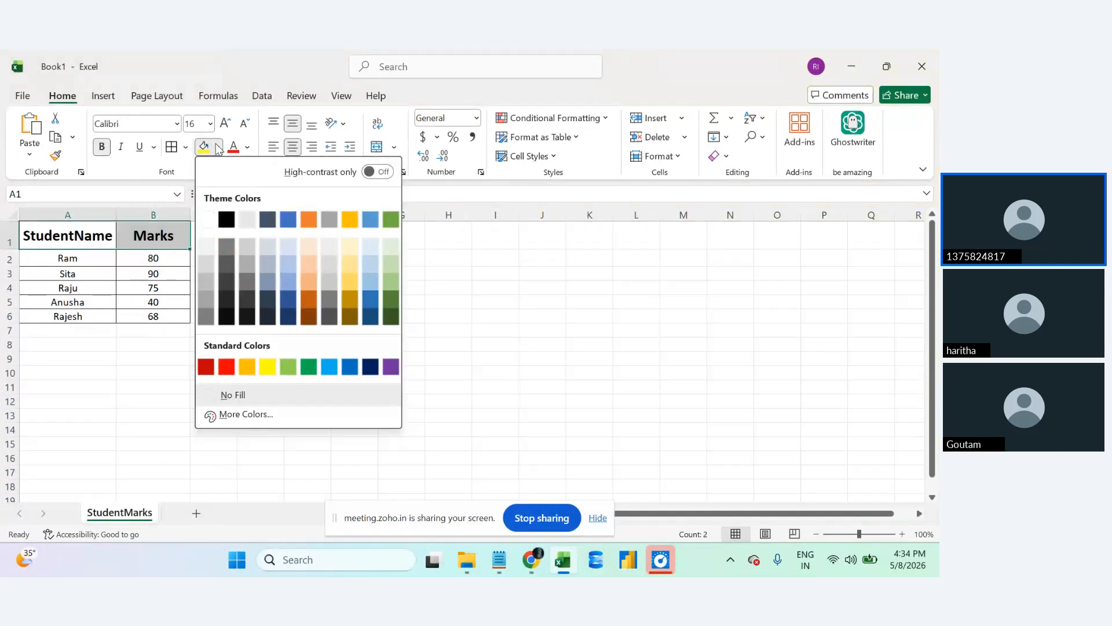
click(261, 243)
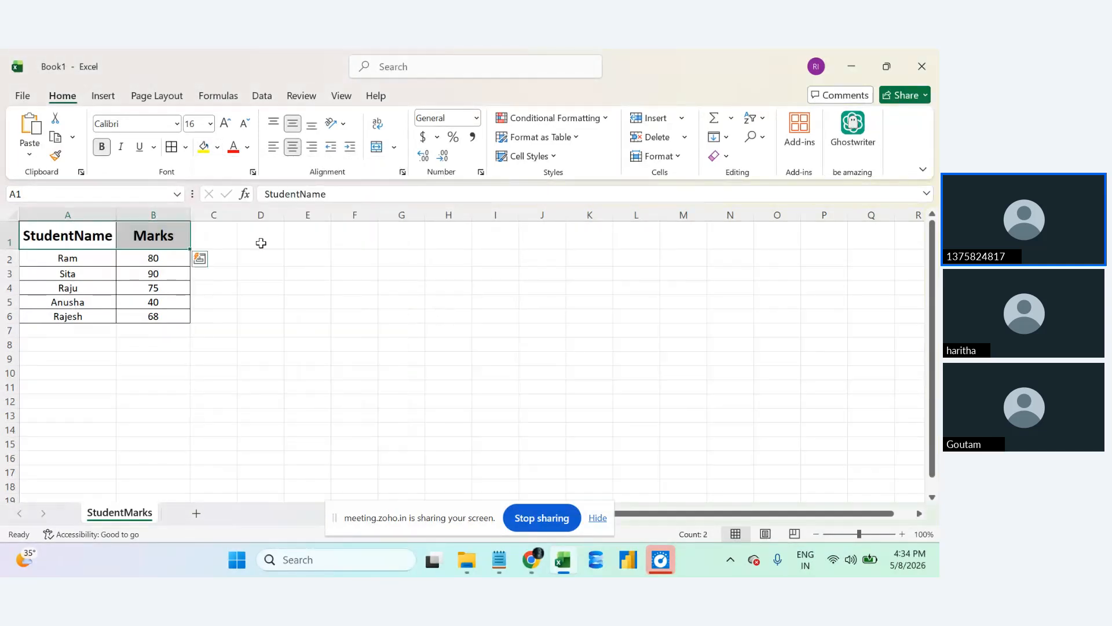
click(218, 148)
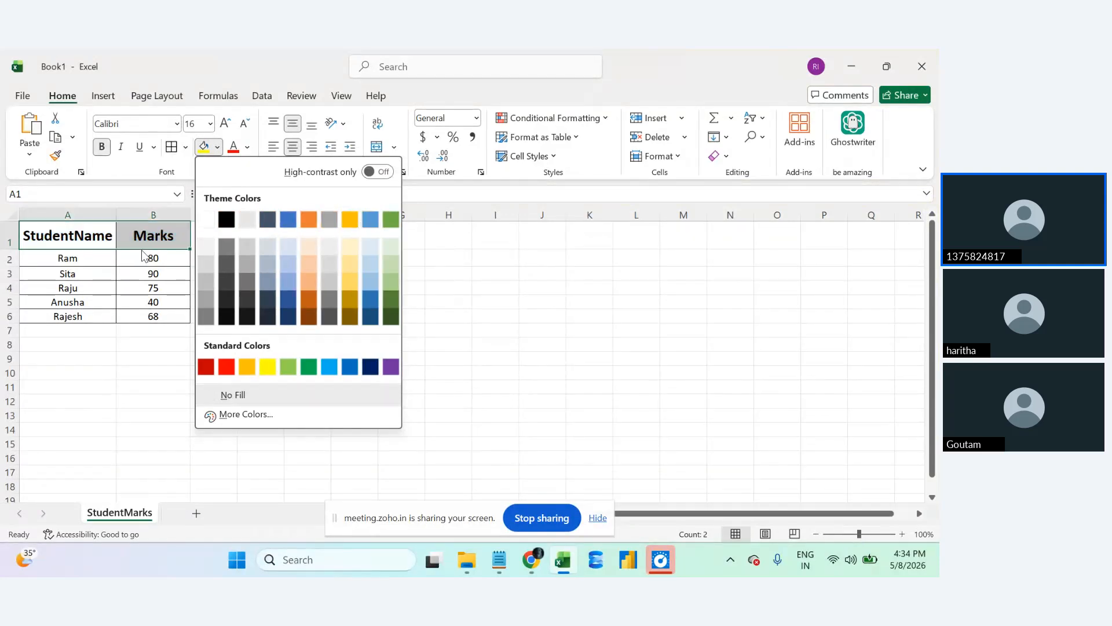
click(247, 366)
click(205, 382)
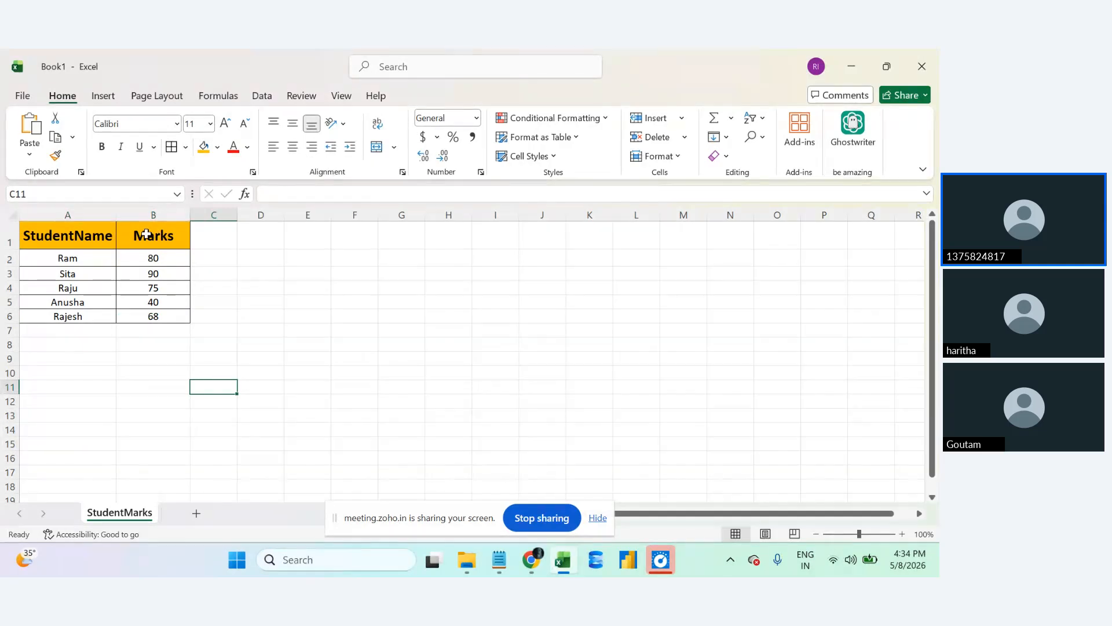
click(93, 235)
click(152, 233)
click(71, 234)
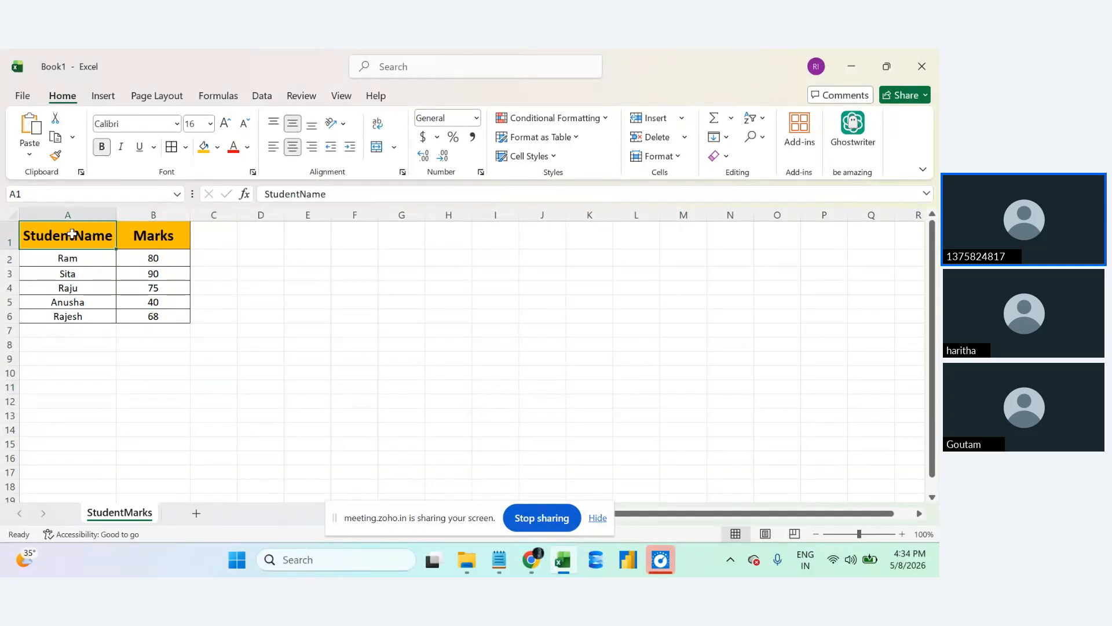
click(151, 232)
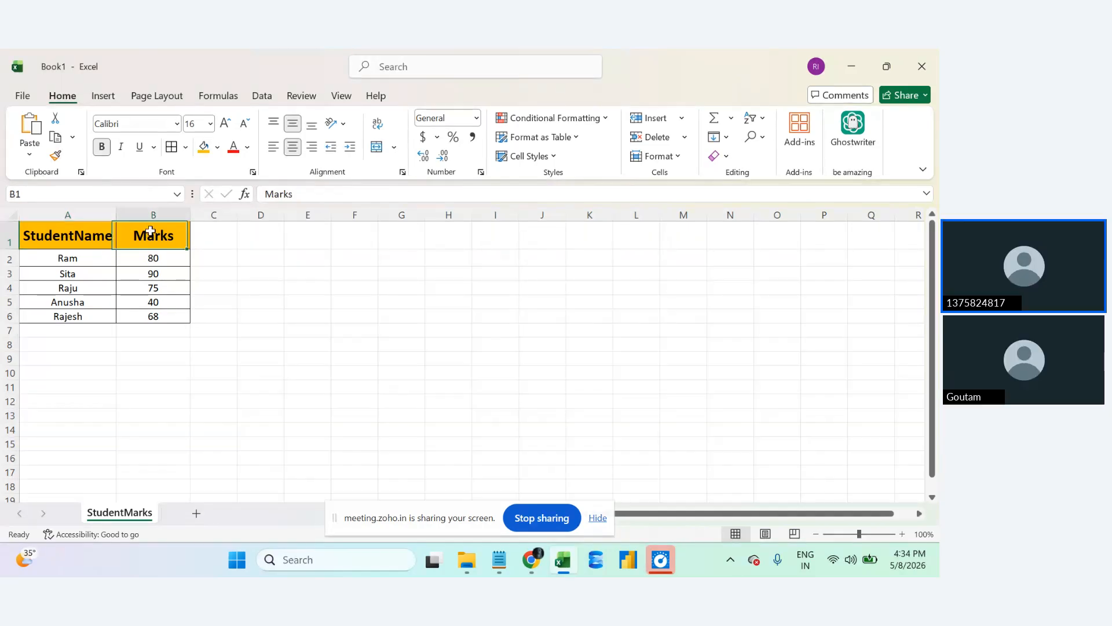
click(92, 235)
click(141, 240)
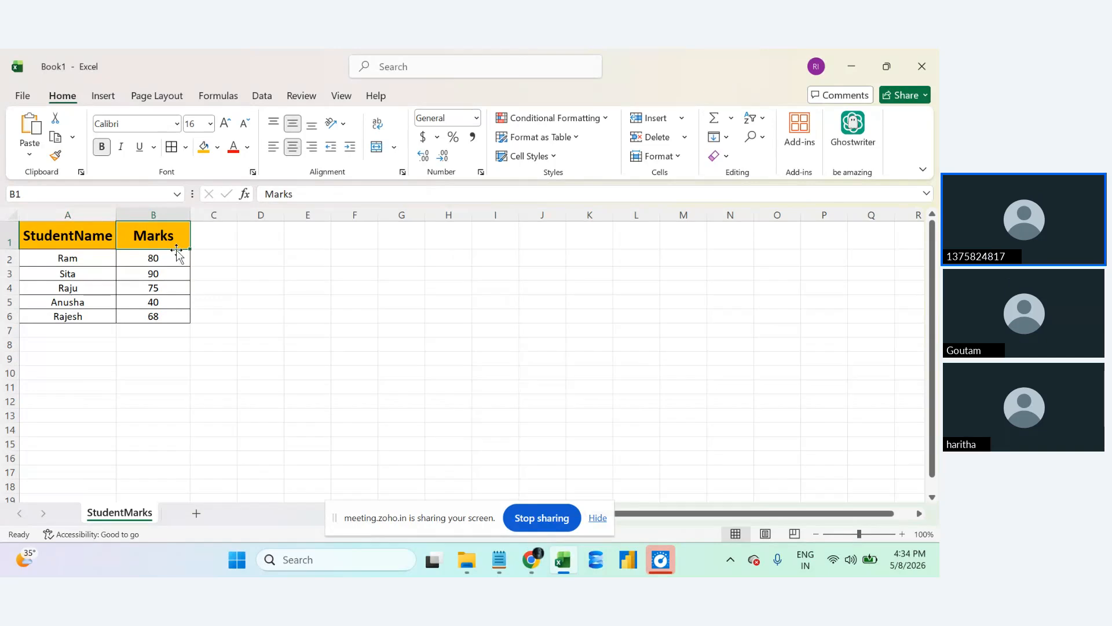
drag(67, 262, 99, 315)
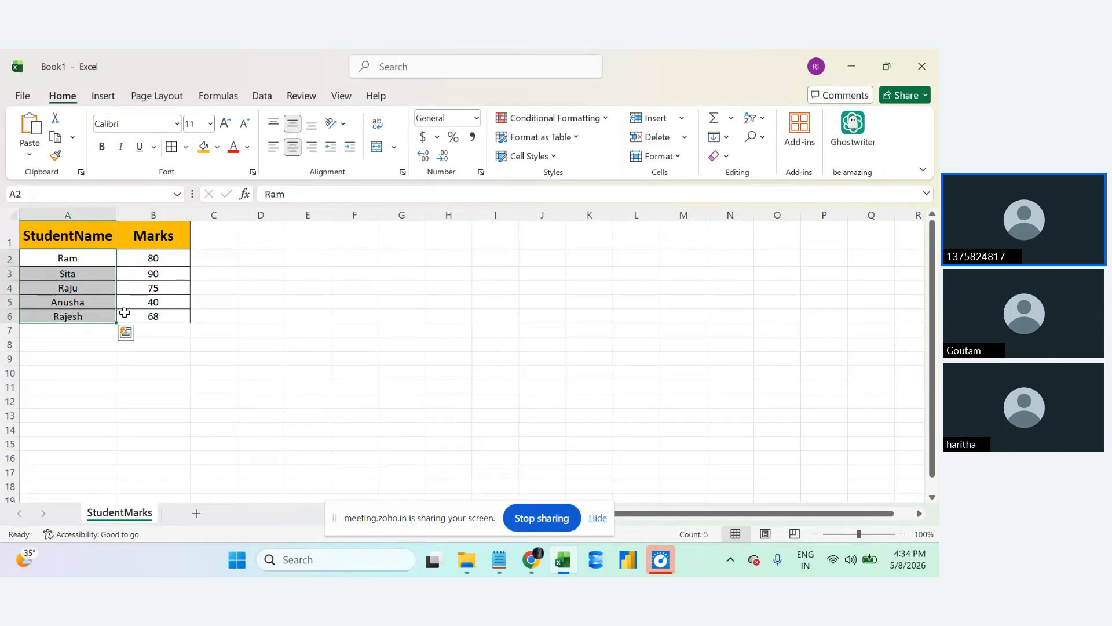
click(139, 259)
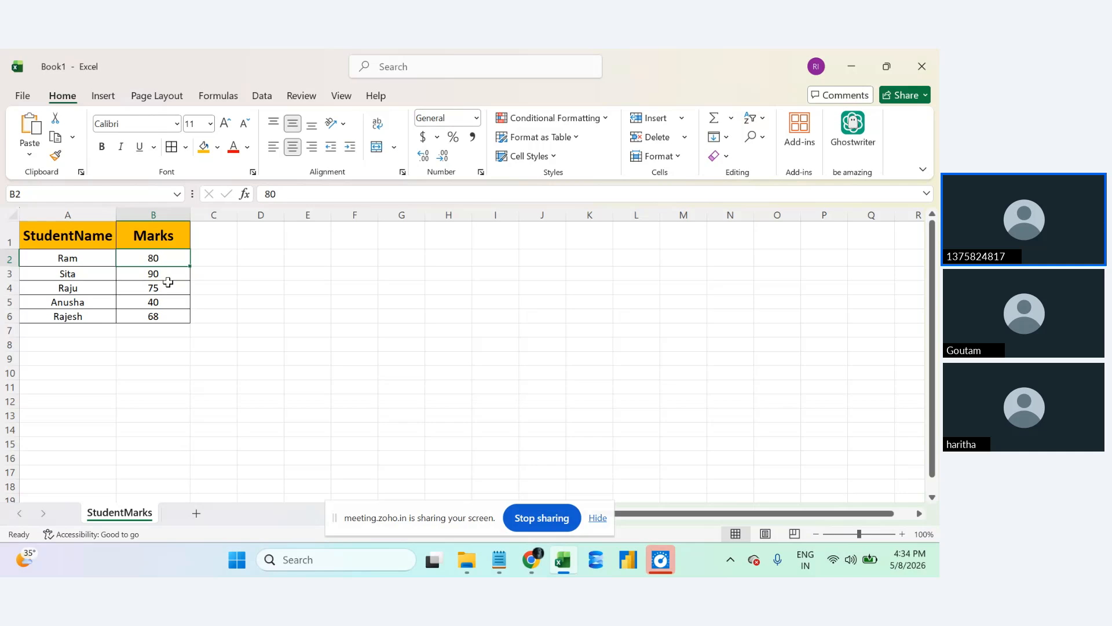
Fill the name cell A3 with standard light green and the marks cell B3 with a medium gray theme color.
click(72, 274)
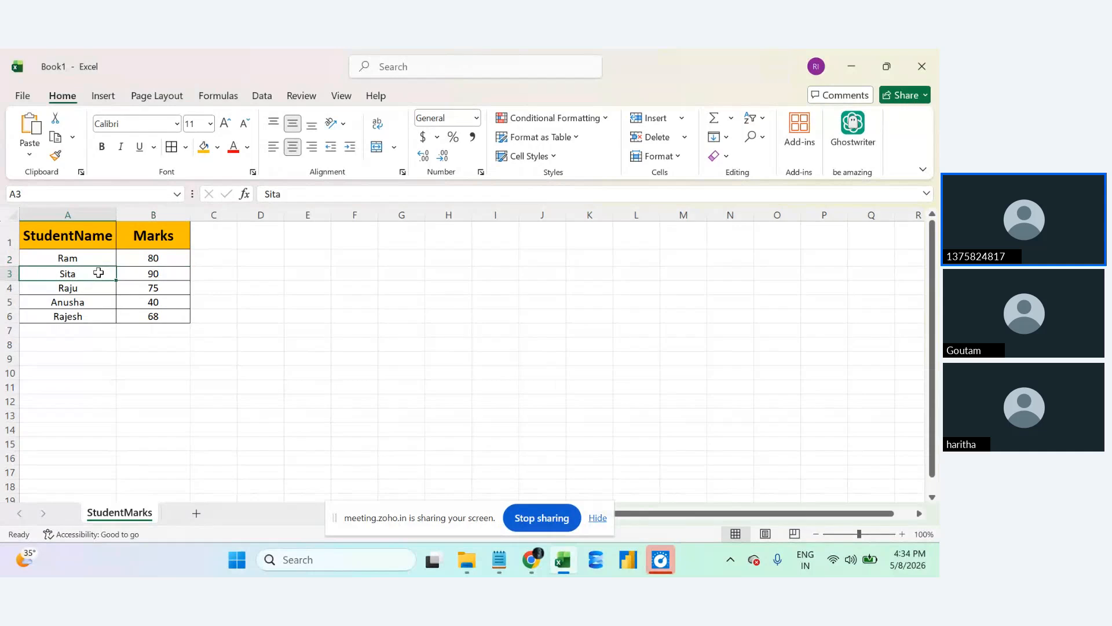
click(217, 147)
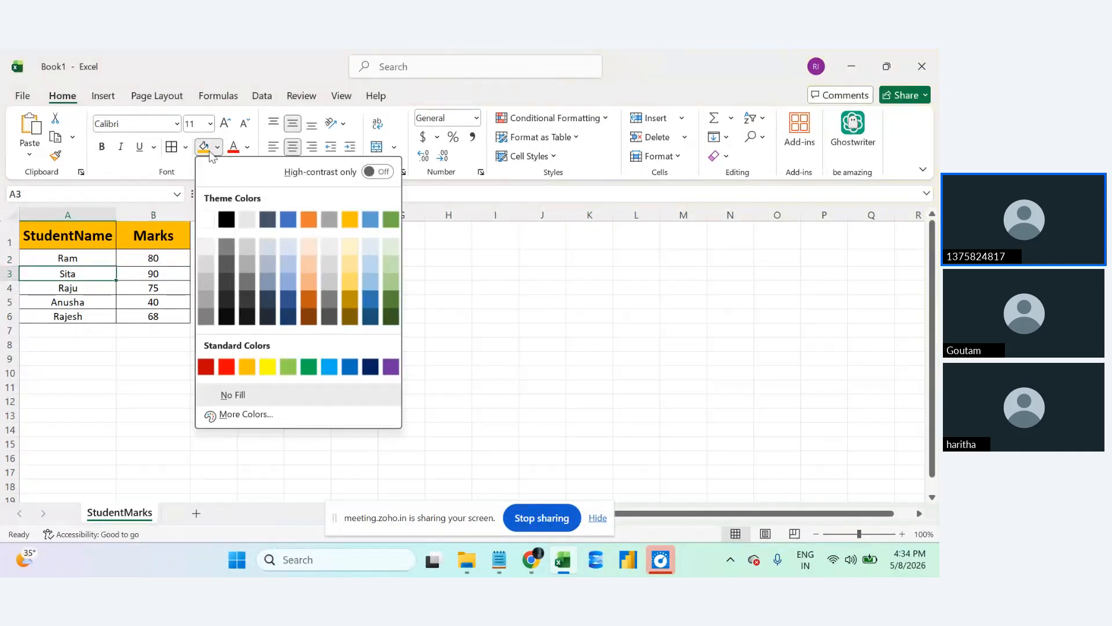
click(287, 366)
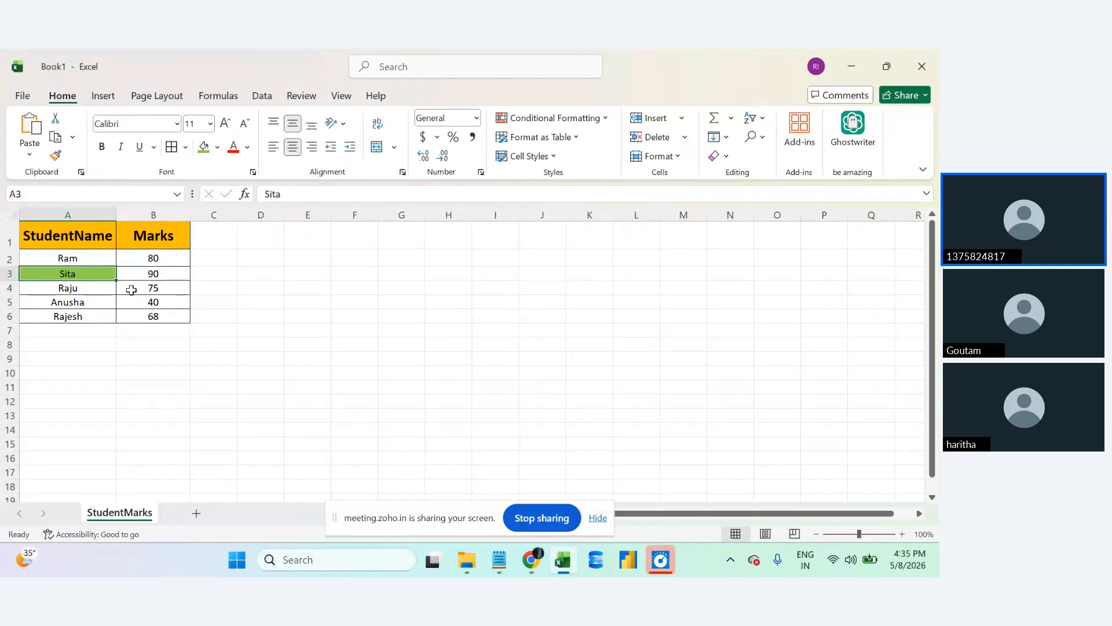
click(162, 270)
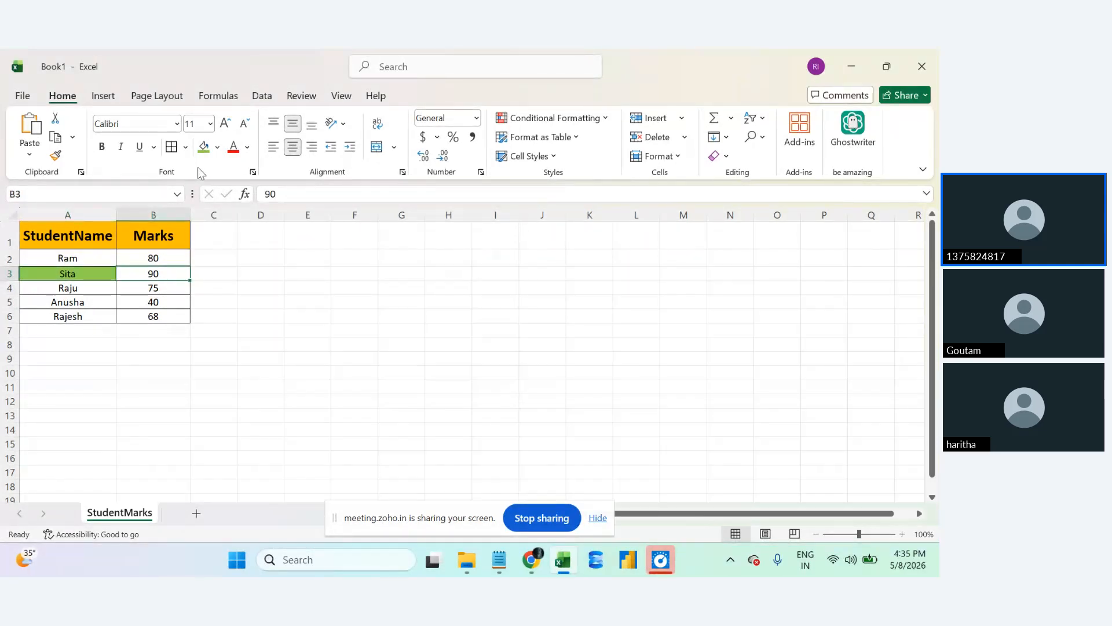
click(218, 148)
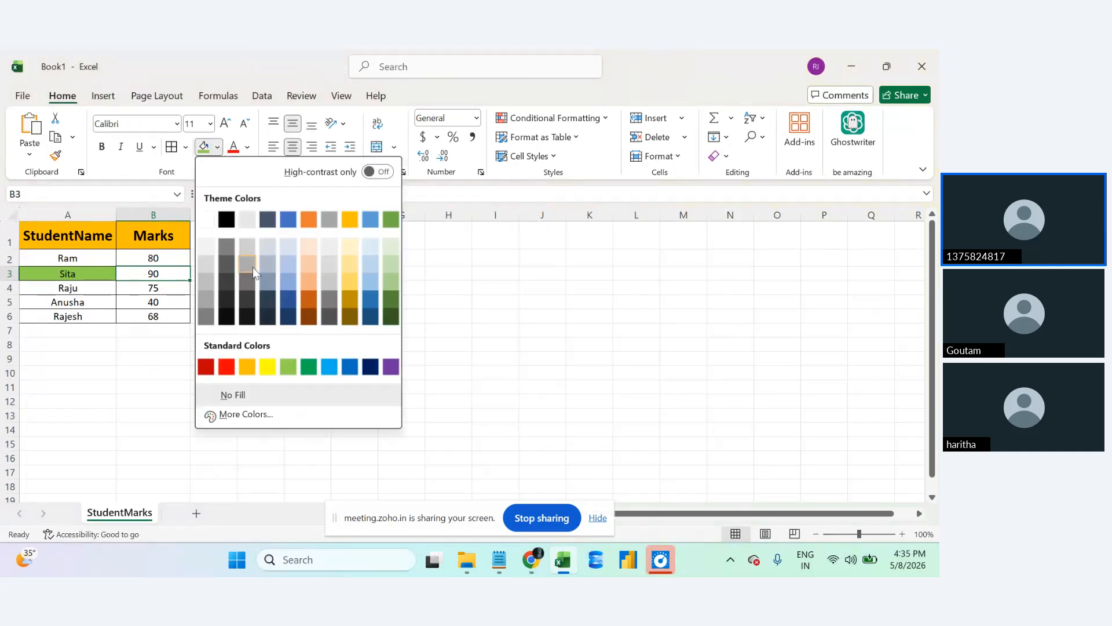
click(246, 261)
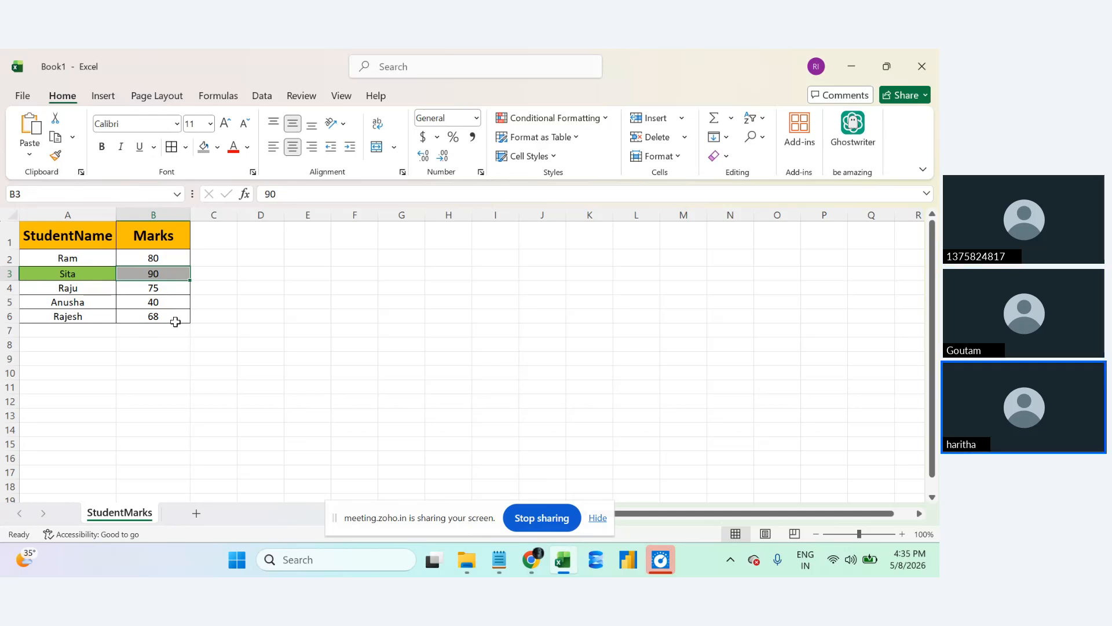
Fill the name cell A5 with standard red and the marks cell B5 with a light gray theme color.
click(95, 303)
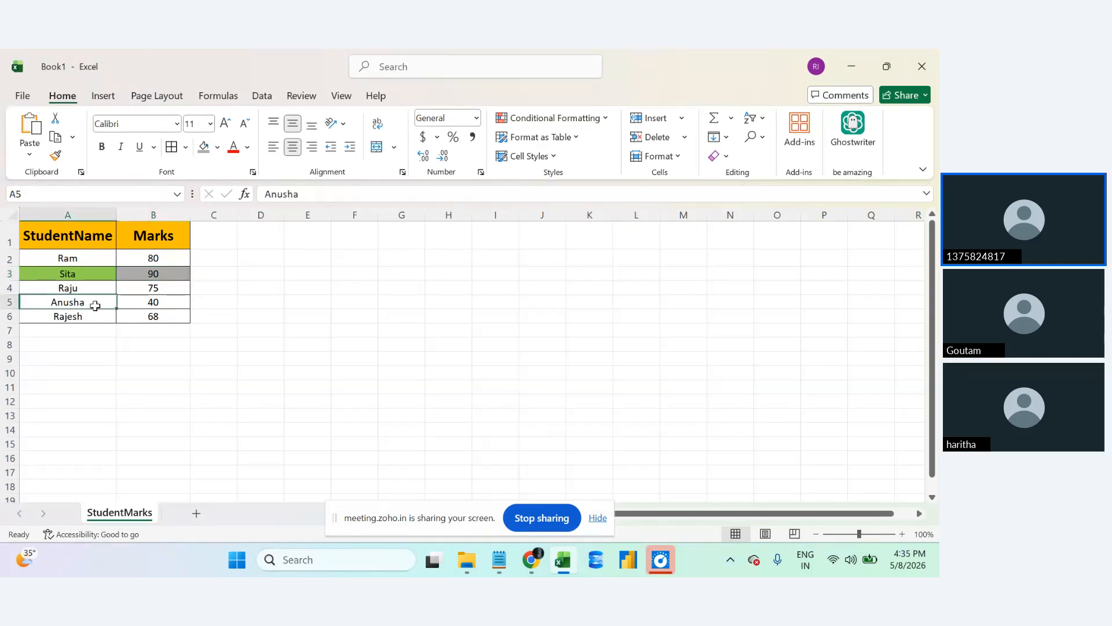
click(218, 148)
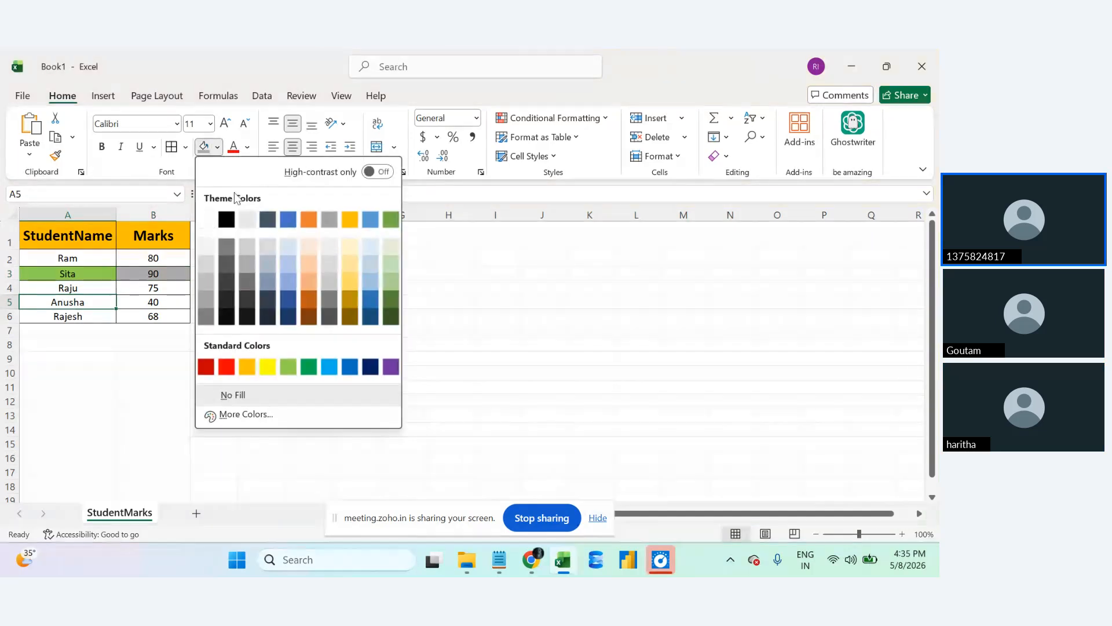
click(226, 367)
click(155, 303)
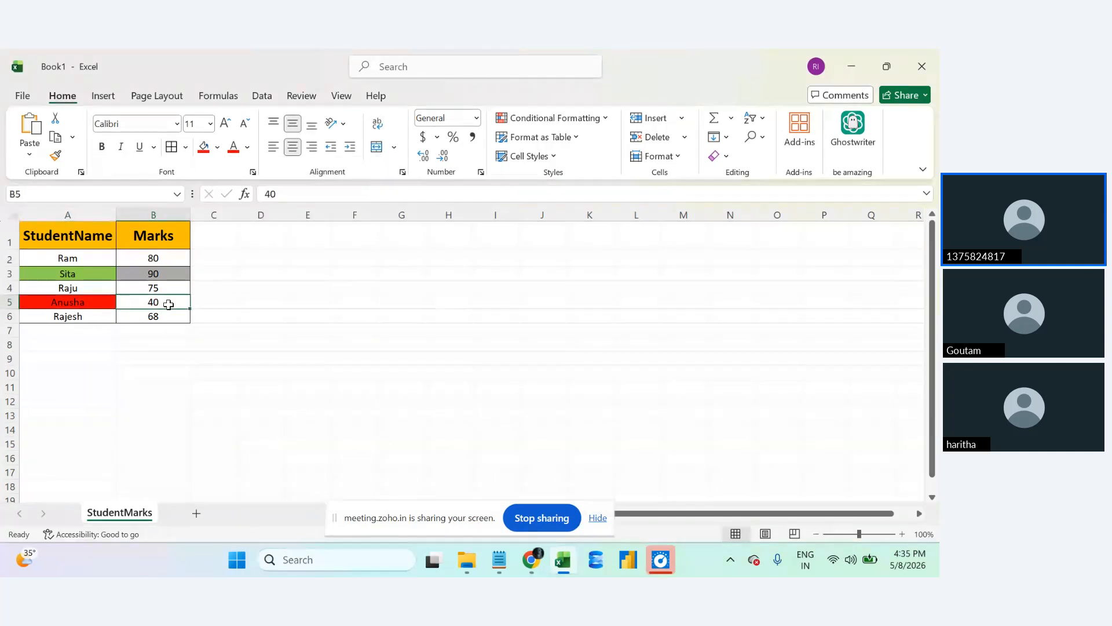
click(217, 147)
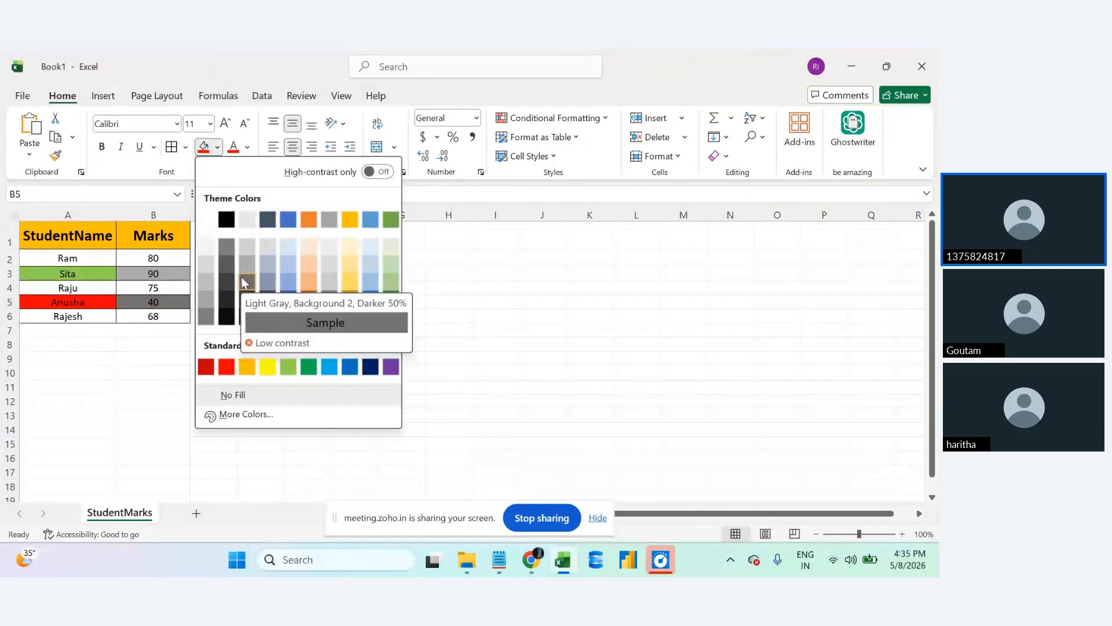
click(251, 238)
click(250, 347)
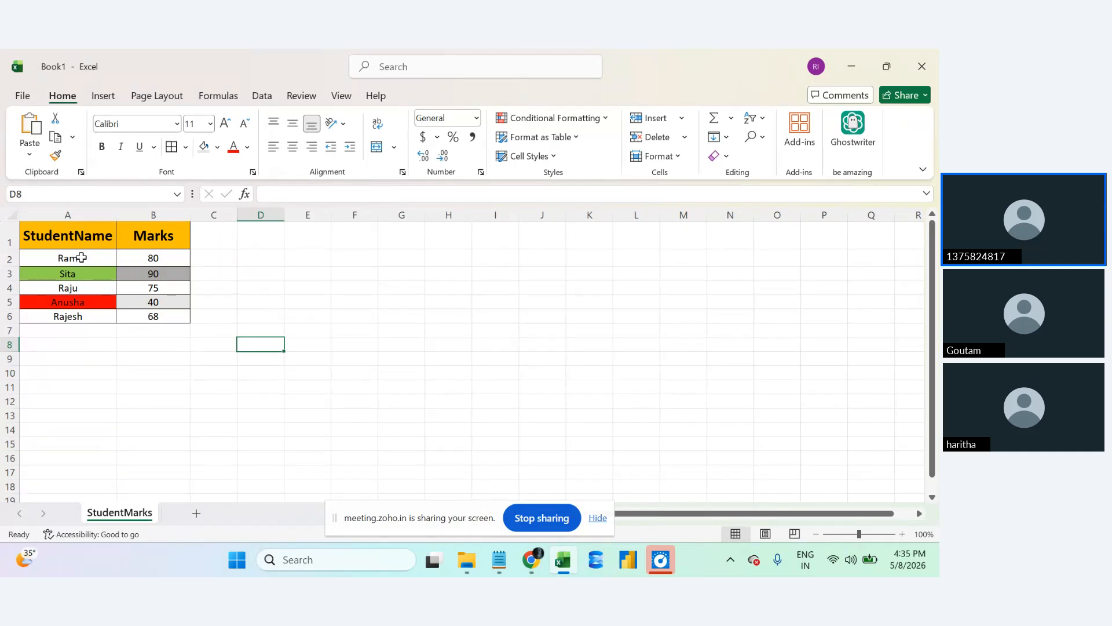
click(151, 257)
drag(83, 258, 151, 321)
click(154, 354)
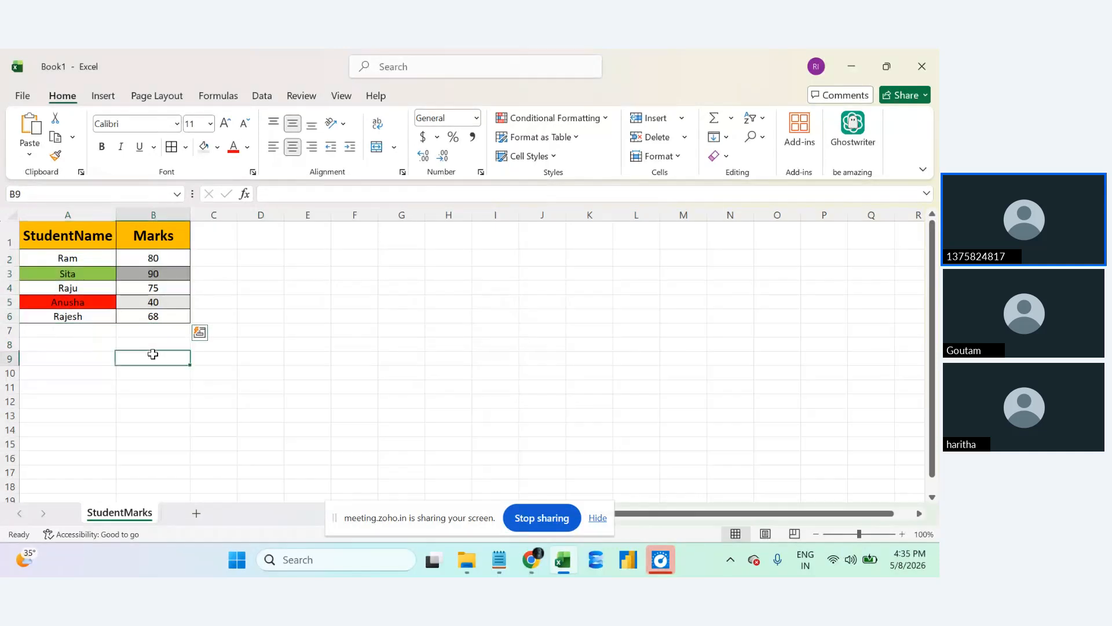
click(94, 256)
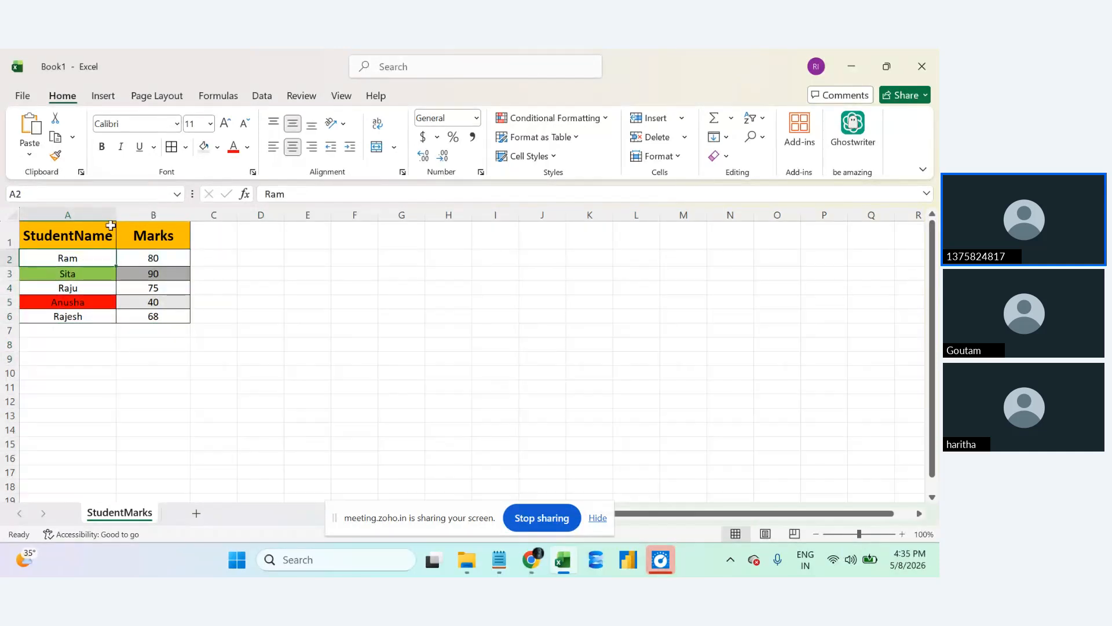
Switch to the Data store note in Notepad and add the line "Text --> font" below the Width line.
click(505, 568)
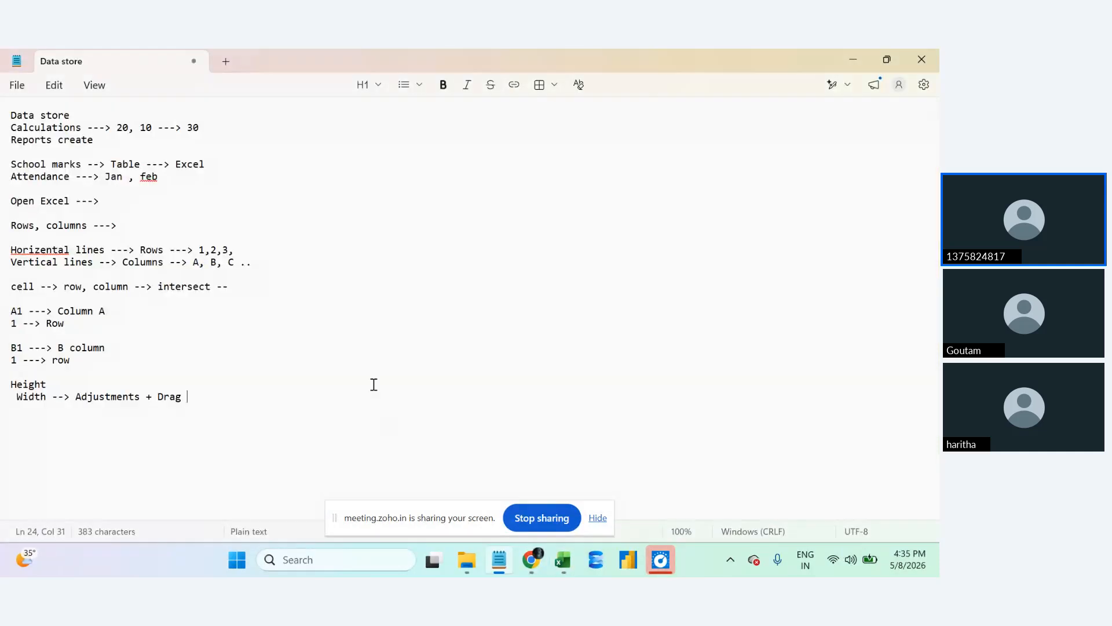
key(Return)
text(Text -)
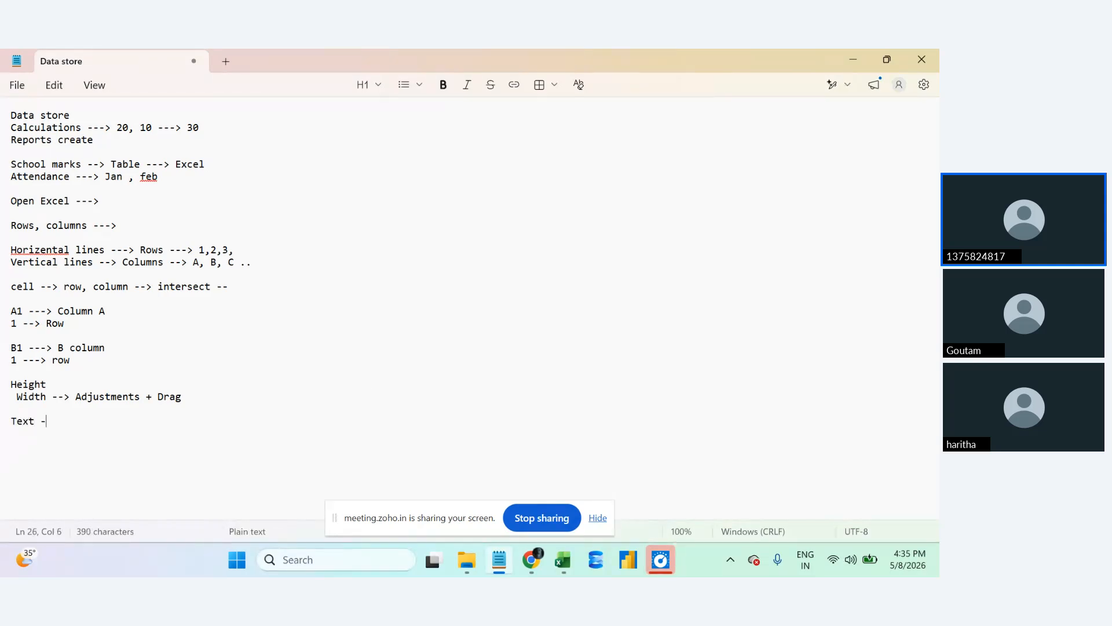
text(-> font)
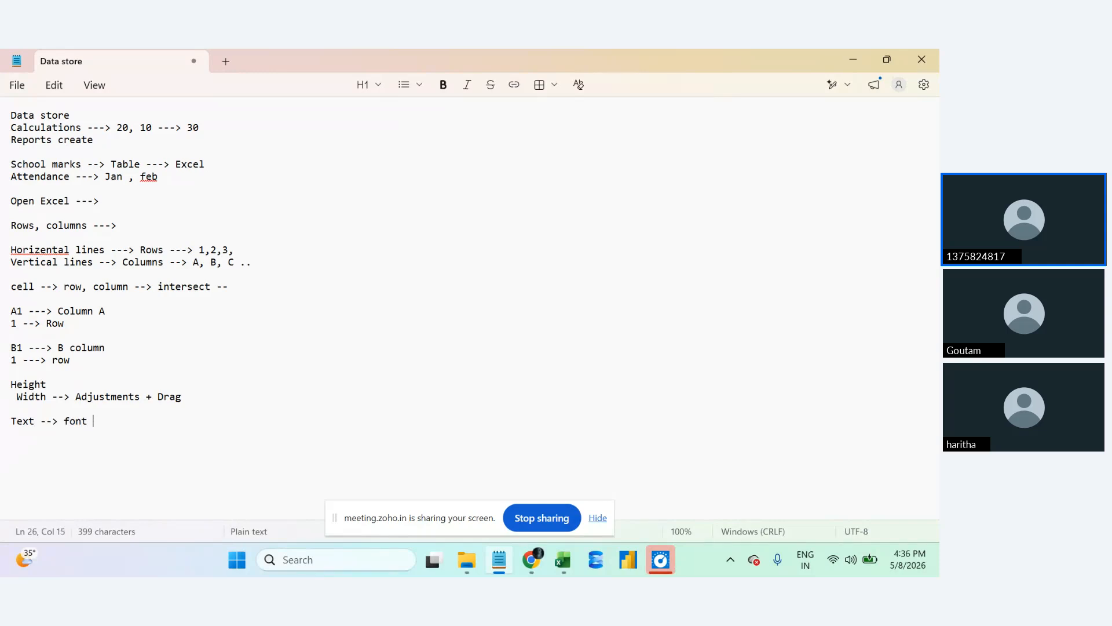
Switch back to Excel and select the student data range A2:B6 below the headers.
click(565, 560)
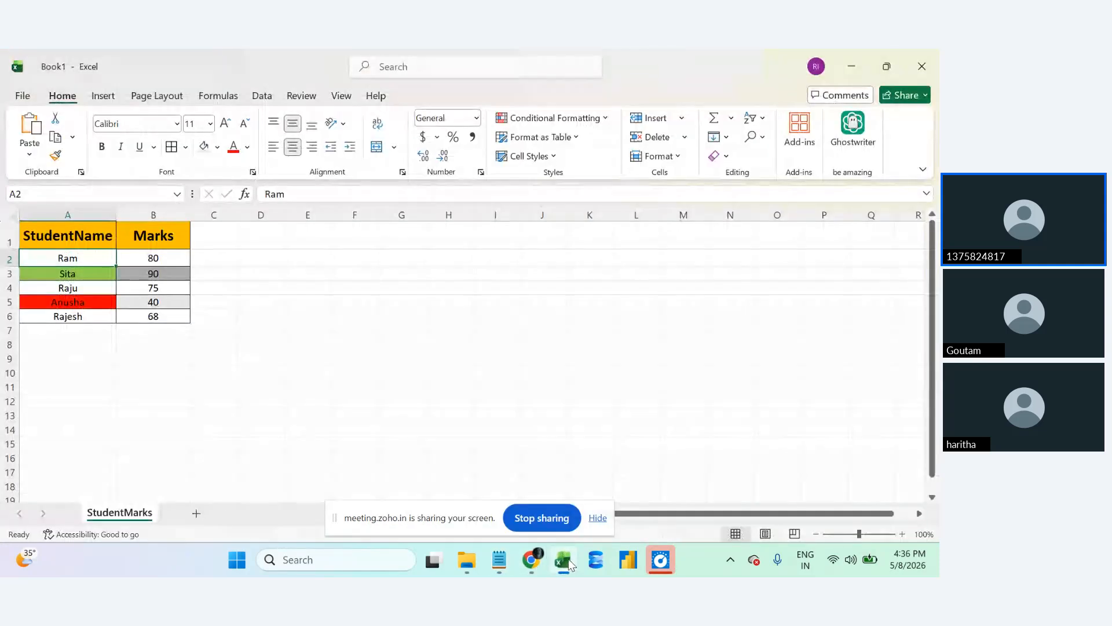
click(153, 260)
click(100, 258)
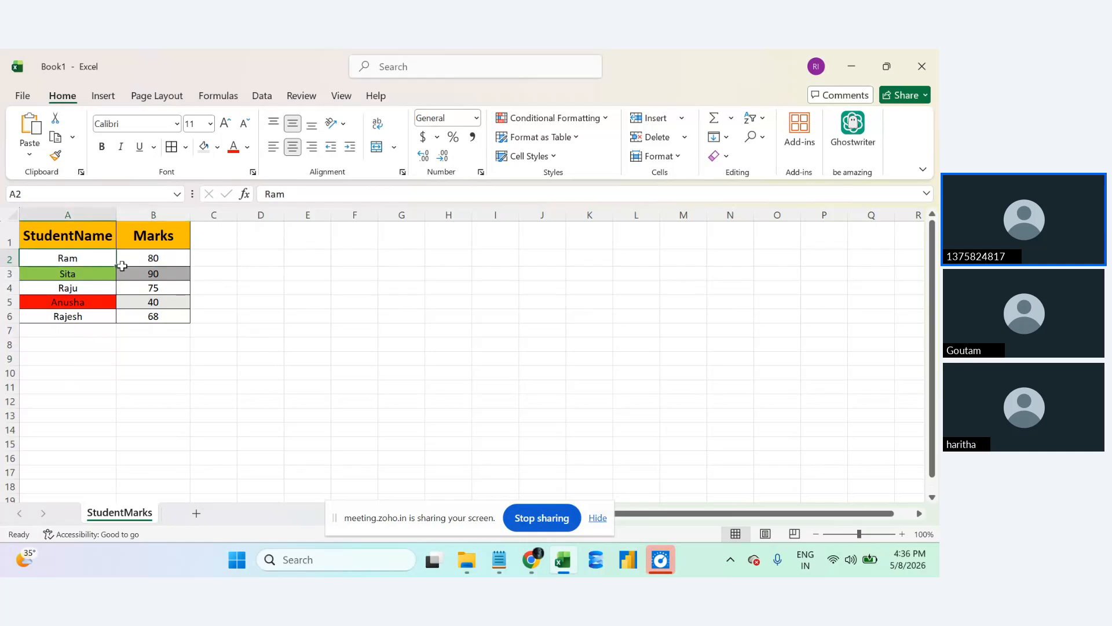
drag(121, 268, 153, 313)
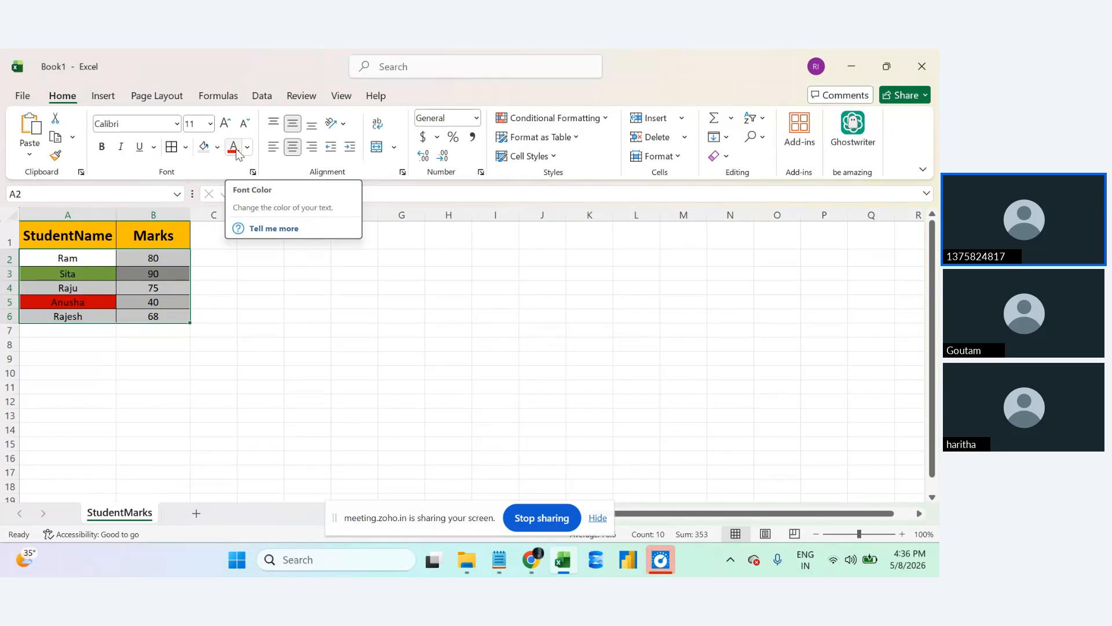
click(74, 259)
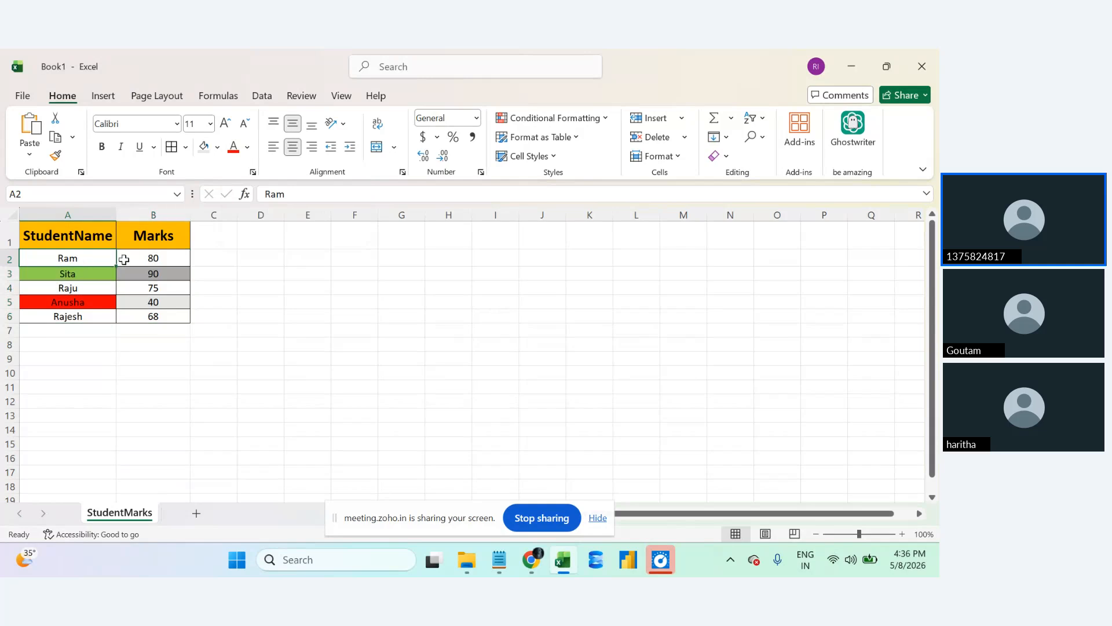
click(124, 260)
click(109, 274)
click(123, 275)
click(106, 290)
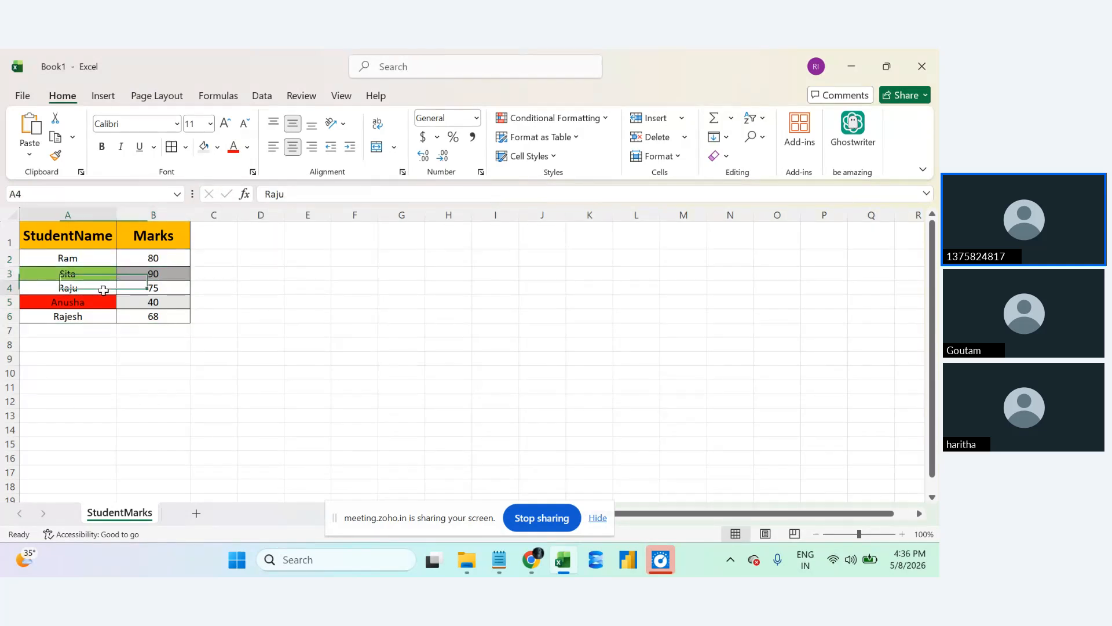
click(149, 286)
click(148, 307)
click(148, 314)
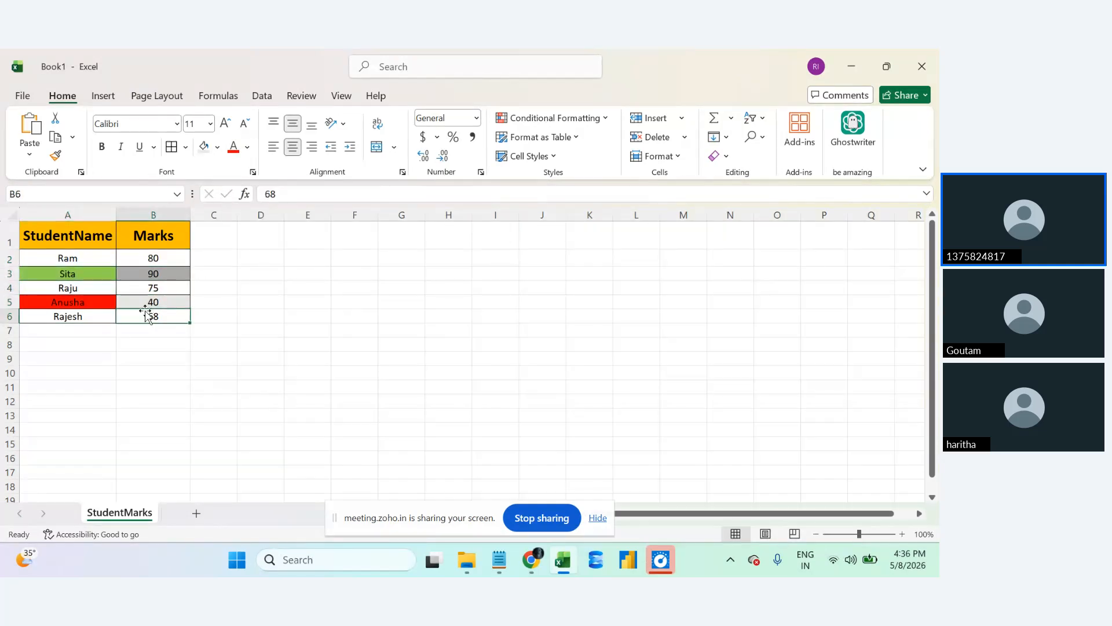
Open the font color choices for the student data range A2:B6.
drag(81, 256, 149, 316)
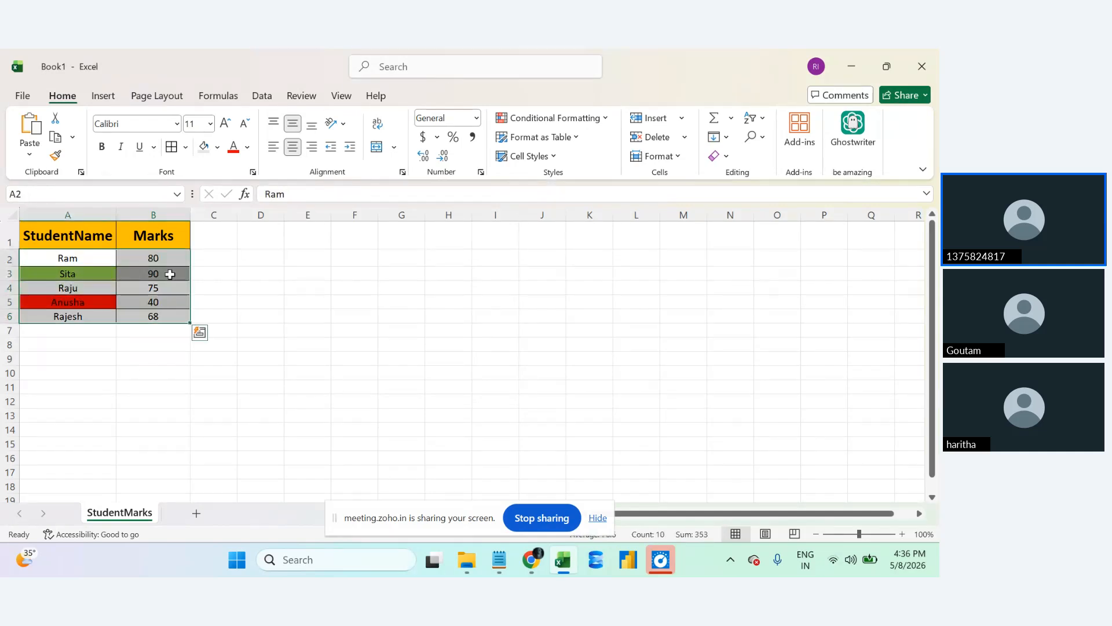
click(247, 150)
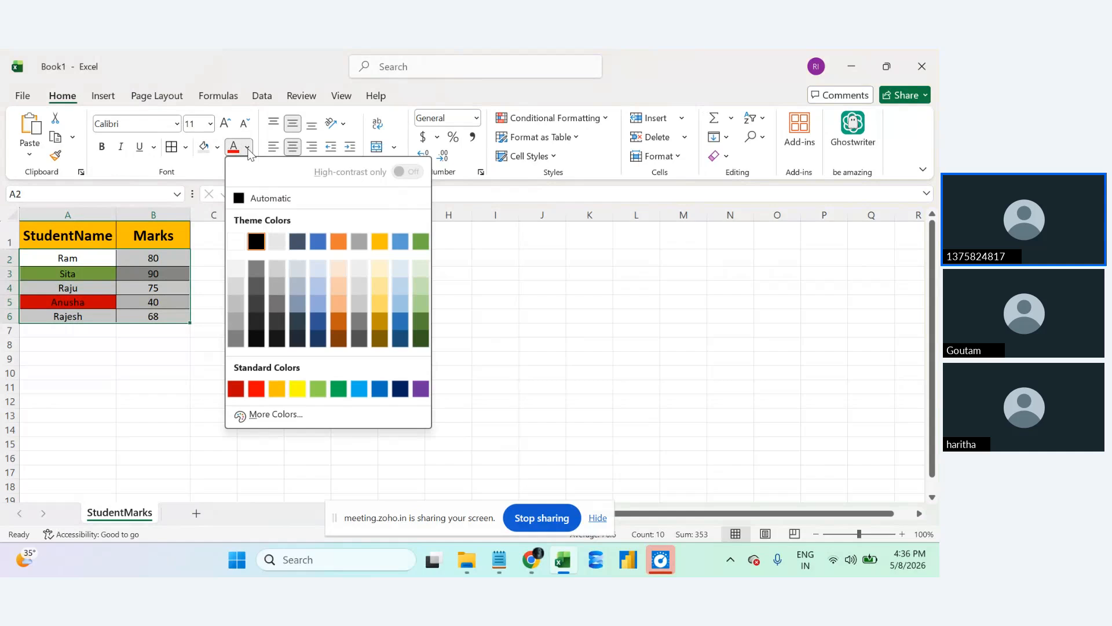
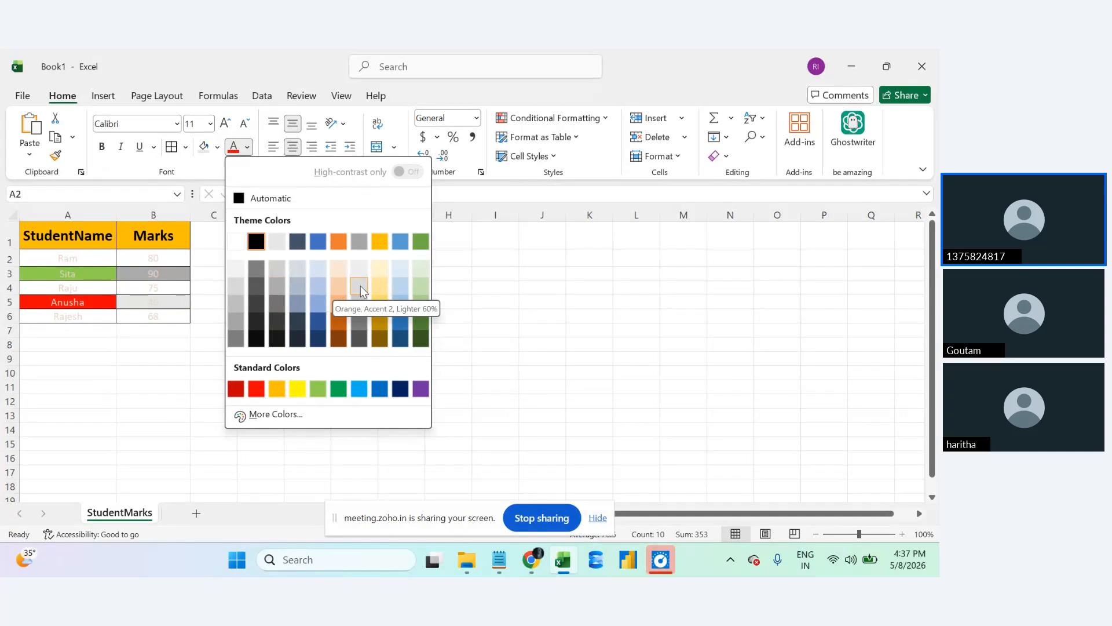
Set the font colour of the student names and marks in A2:B6 to standard red.
click(257, 394)
click(304, 386)
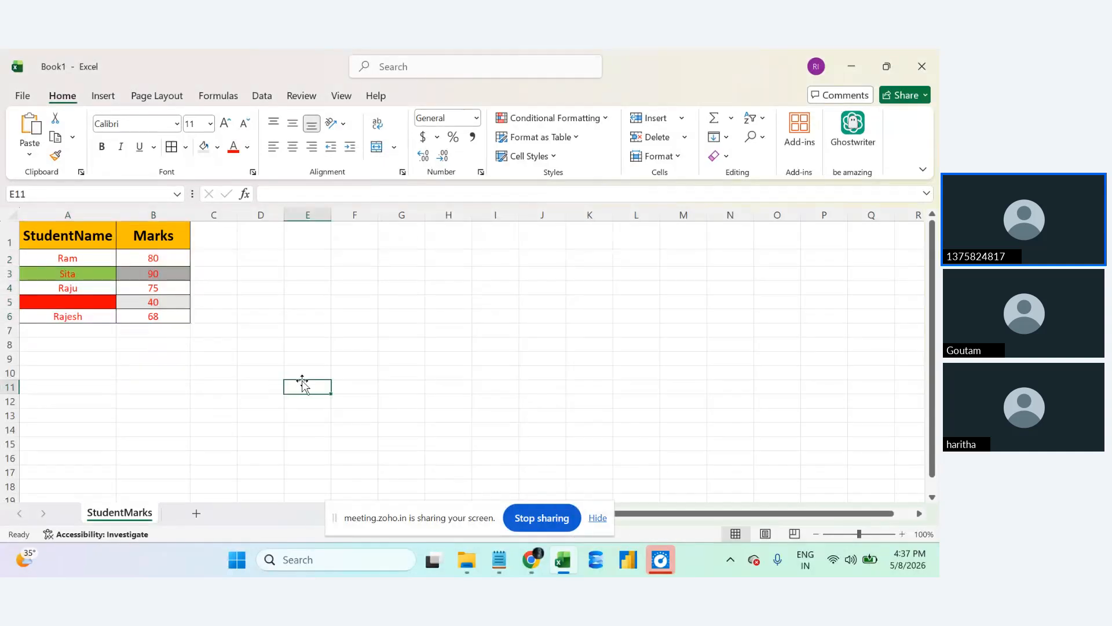
Change the fill of the student name cell A5 to a dark grey theme colour.
click(98, 301)
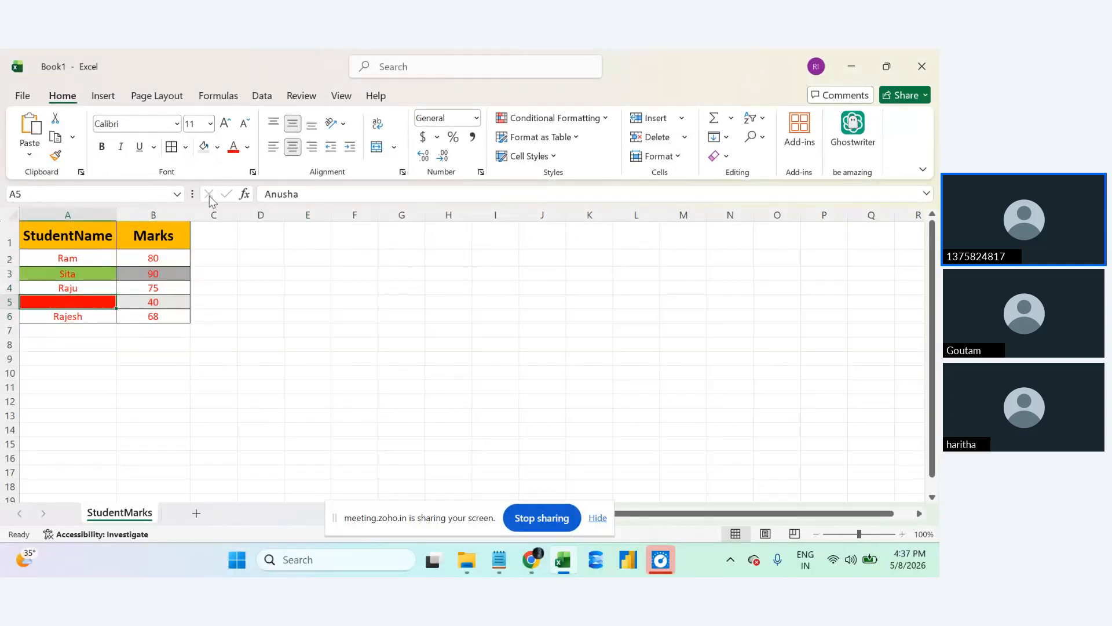
click(211, 149)
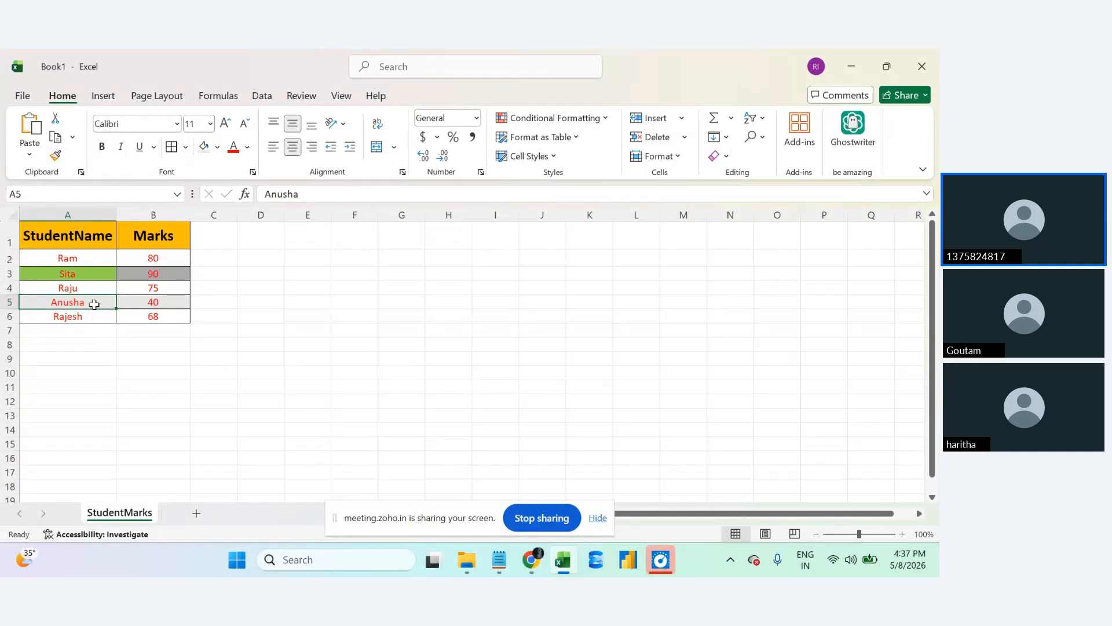
click(219, 149)
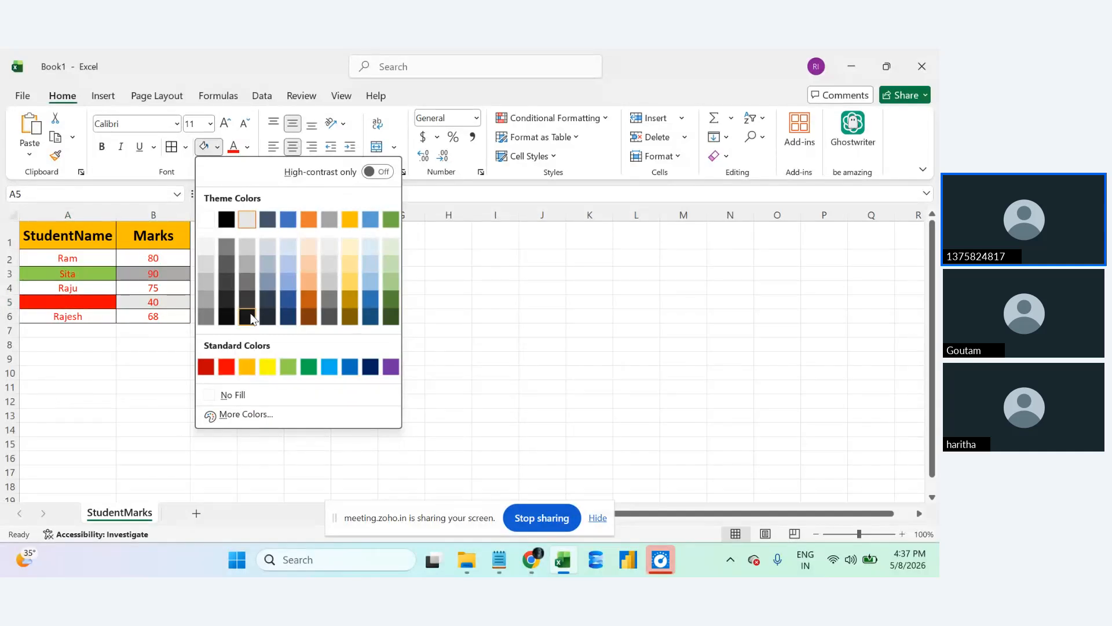
click(248, 283)
click(224, 371)
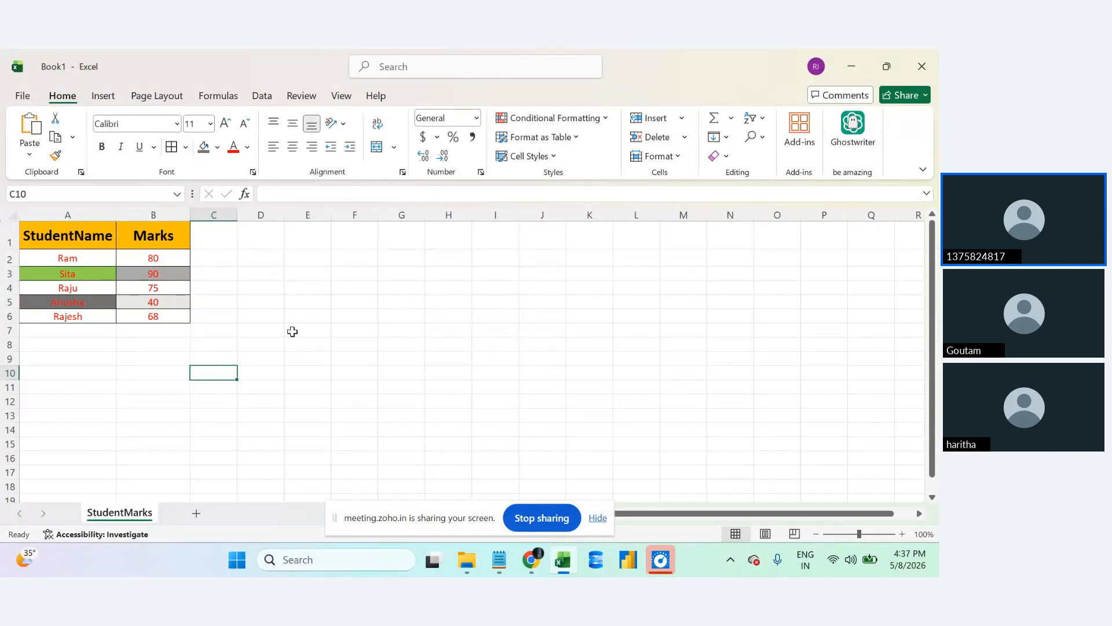
click(142, 356)
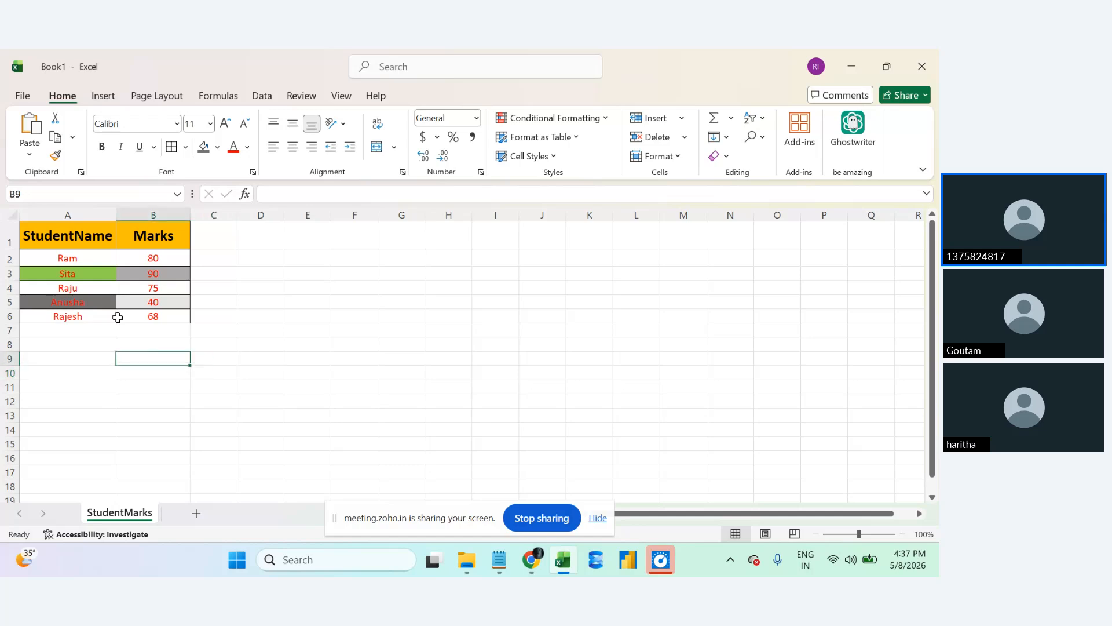
drag(68, 235, 137, 302)
click(84, 234)
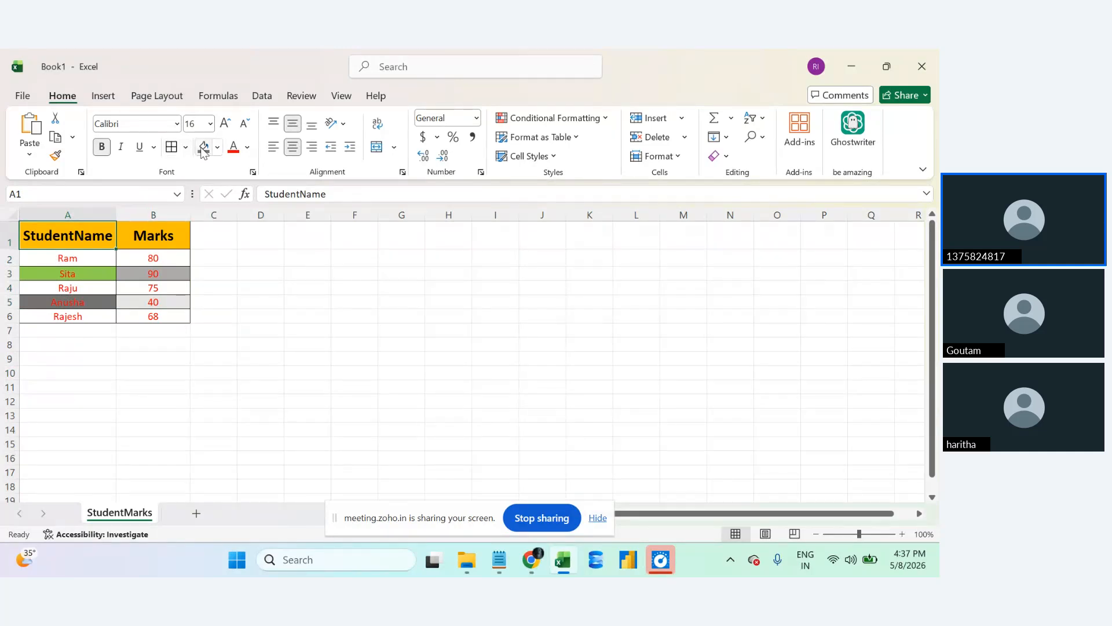
Check the participant list in the Zoho meeting in Chrome, and enter two attendees' first names in cells E3 and E6 in Excel.
click(288, 278)
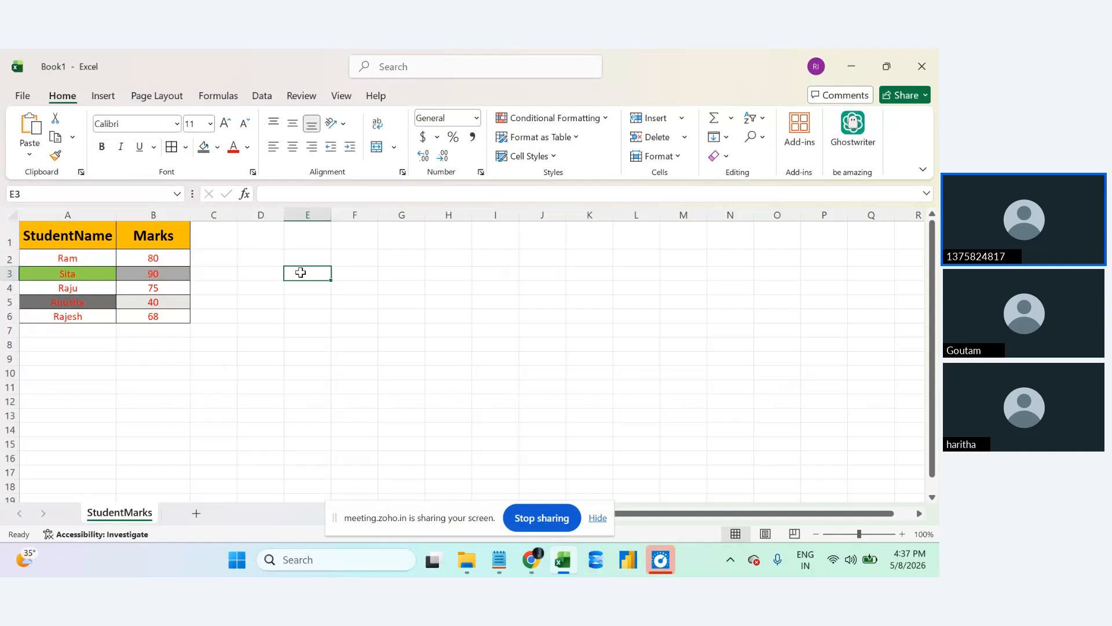
mouse_move(530, 560)
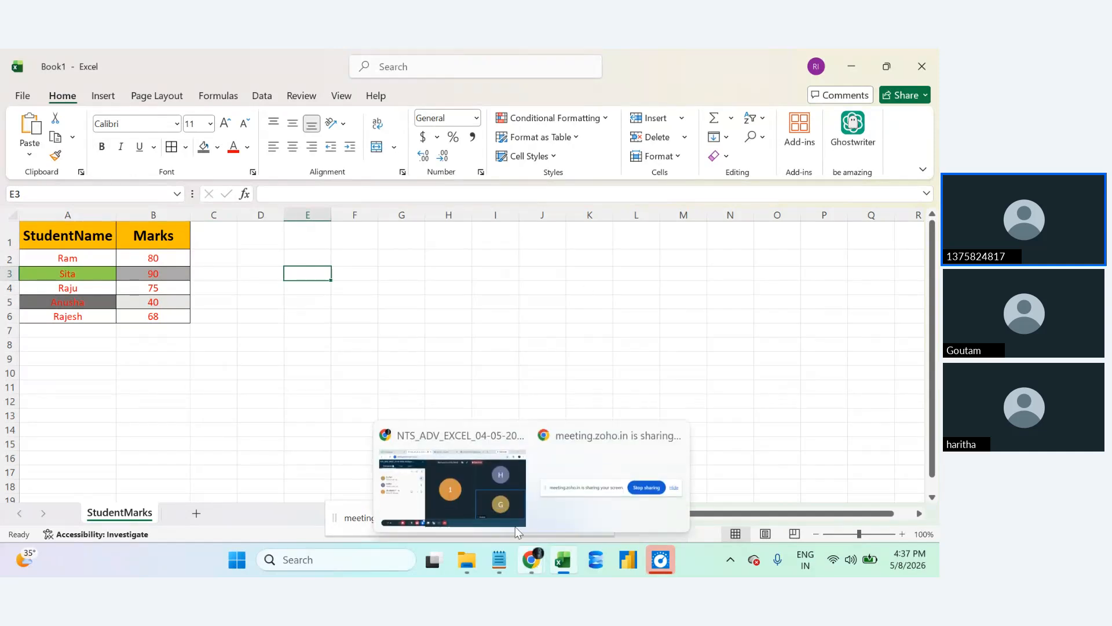
click(491, 495)
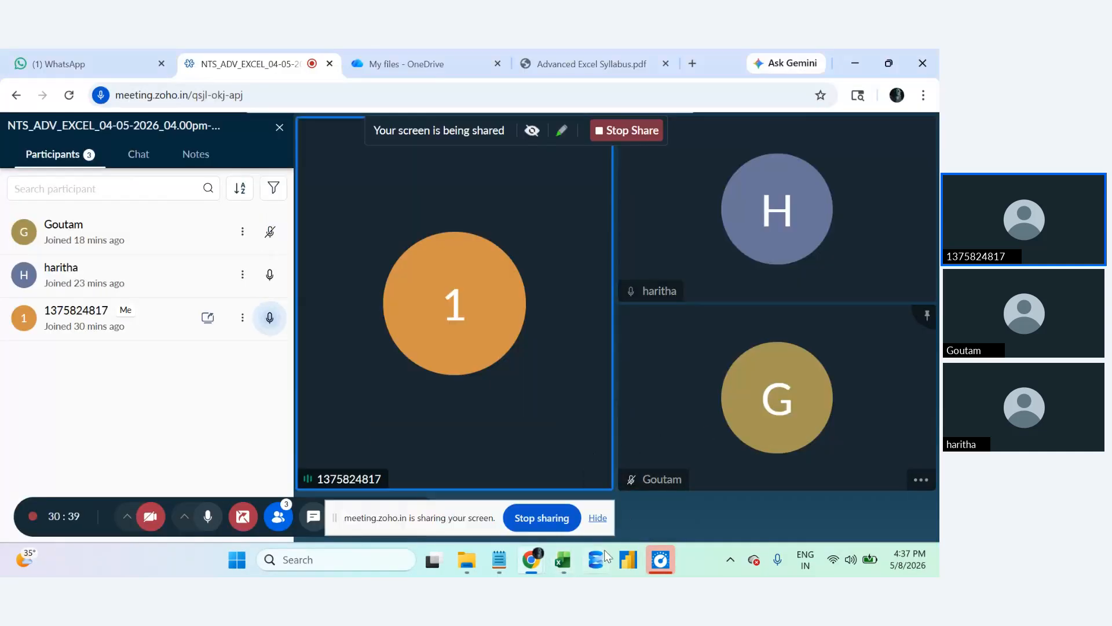
click(563, 559)
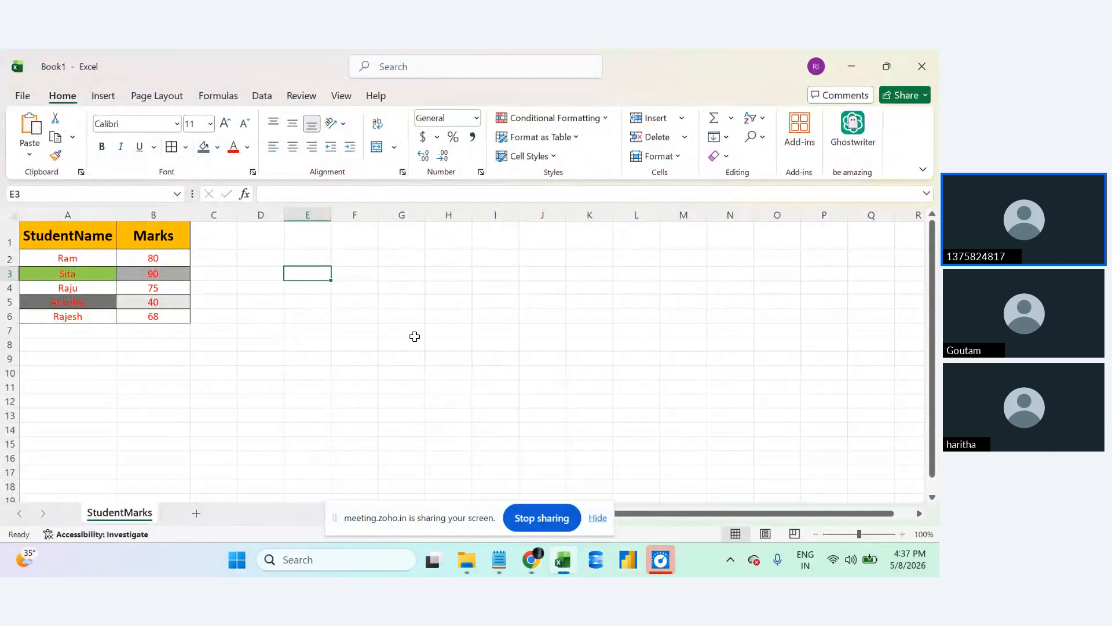
text(Ha)
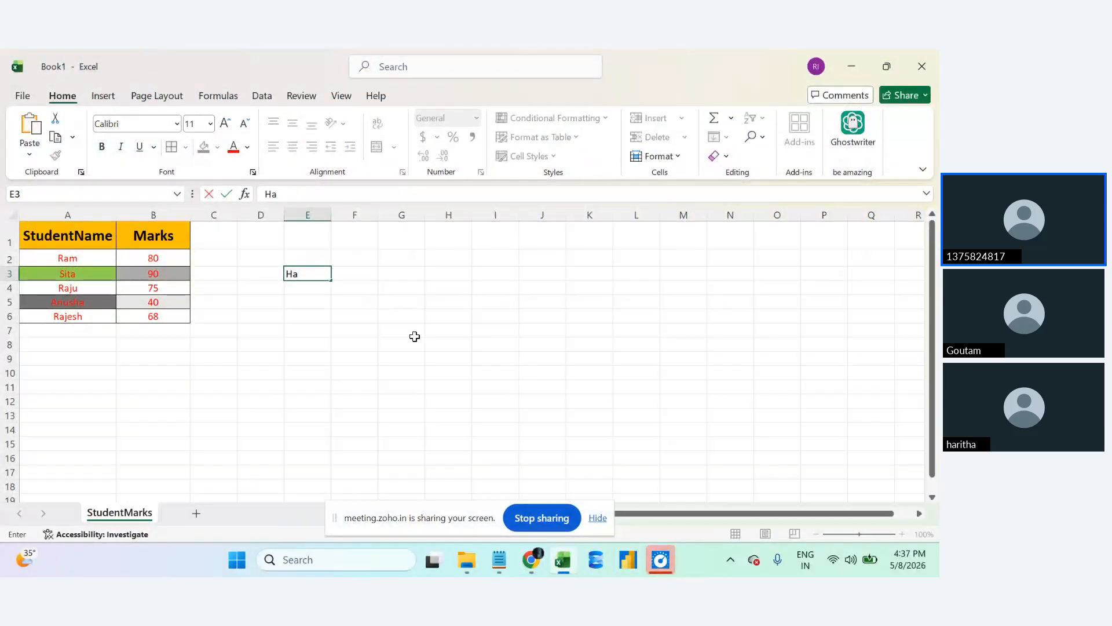
text(ritha)
click(303, 307)
click(303, 313)
text(Go)
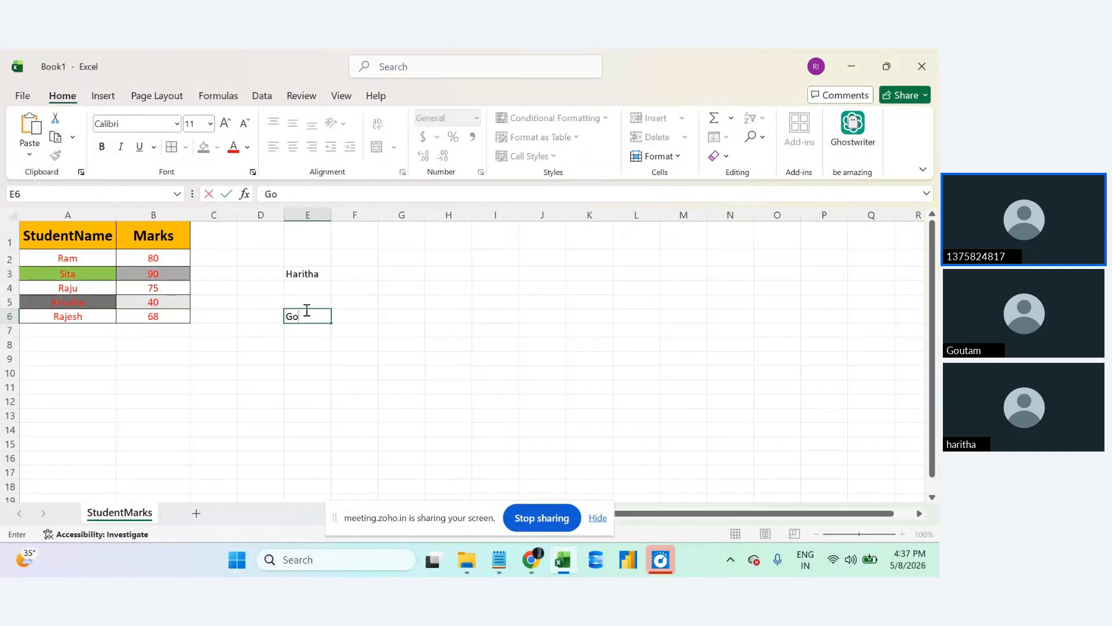
text(utham)
Fill cell E3 with a medium blue-grey theme colour.
click(313, 271)
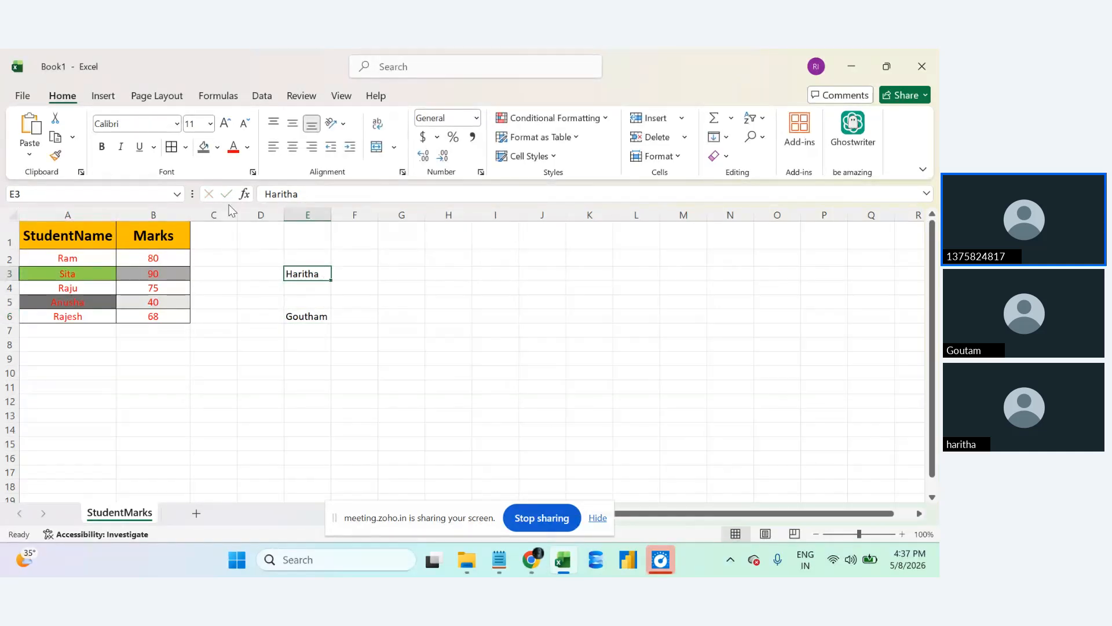
click(218, 152)
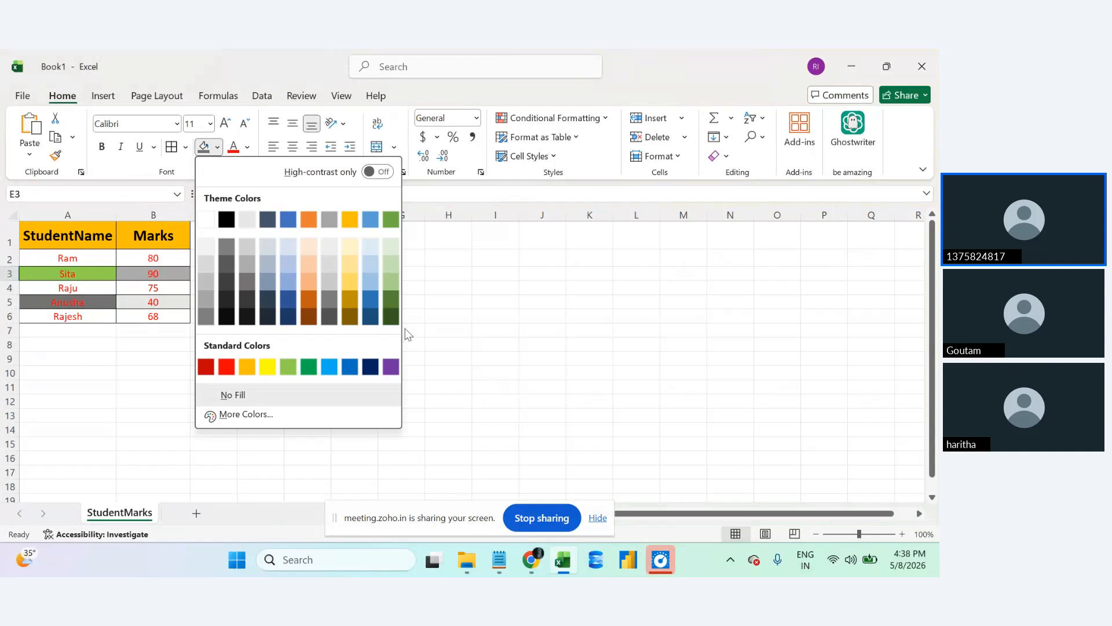
key(Escape)
click(217, 148)
click(266, 271)
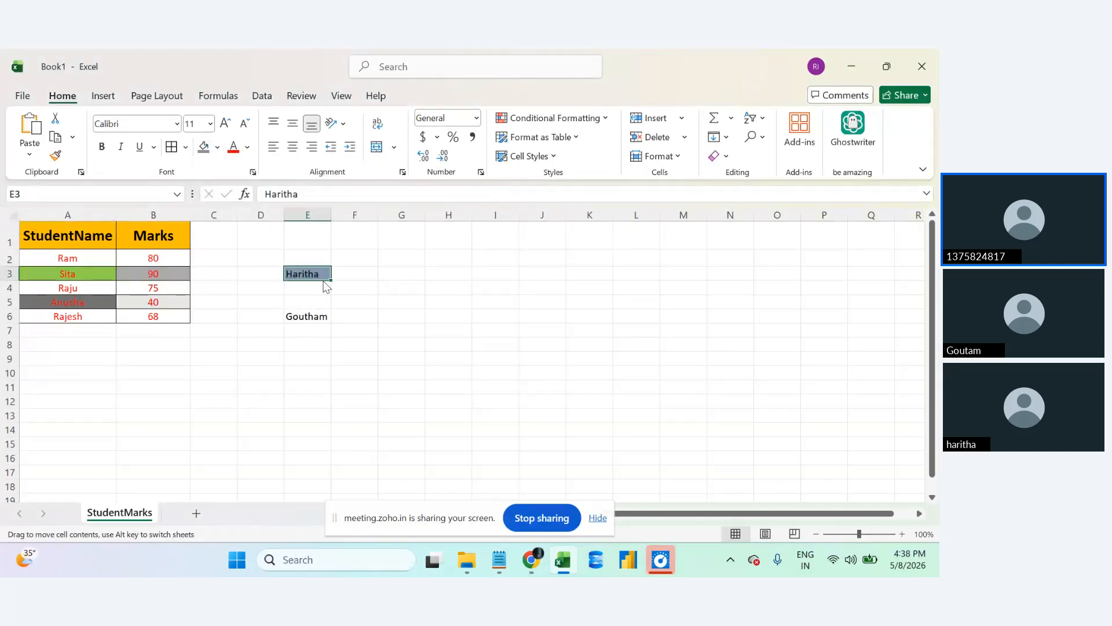
Fill cell E6 with the last used blue-grey, and change its fill to a light grey theme colour.
key(Down)
key(Down)
key(Down)
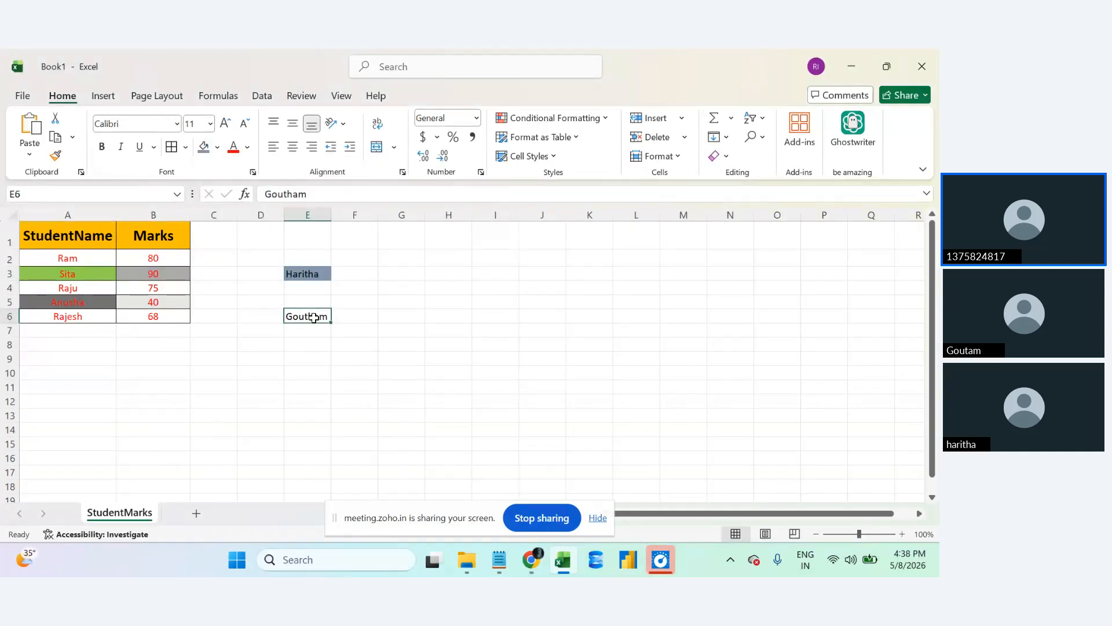
click(203, 147)
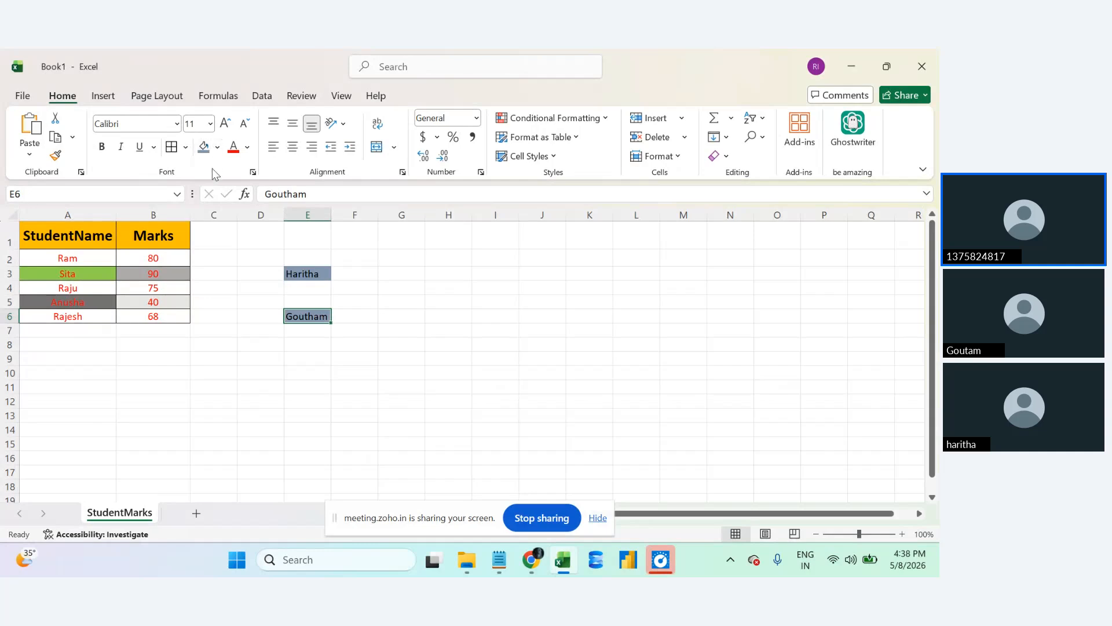
click(218, 150)
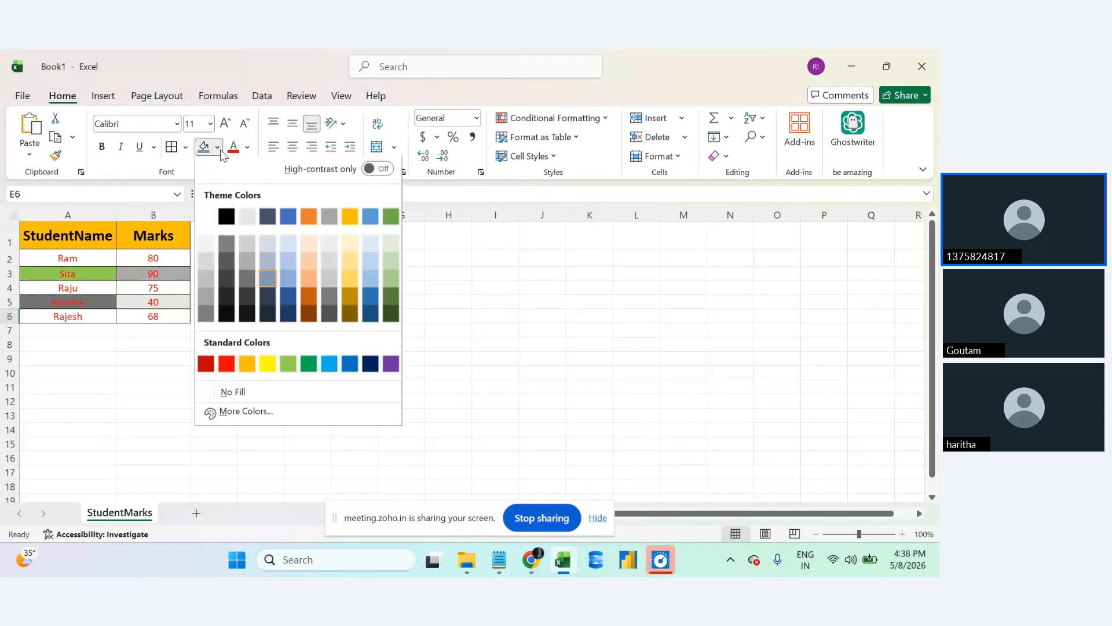
click(249, 245)
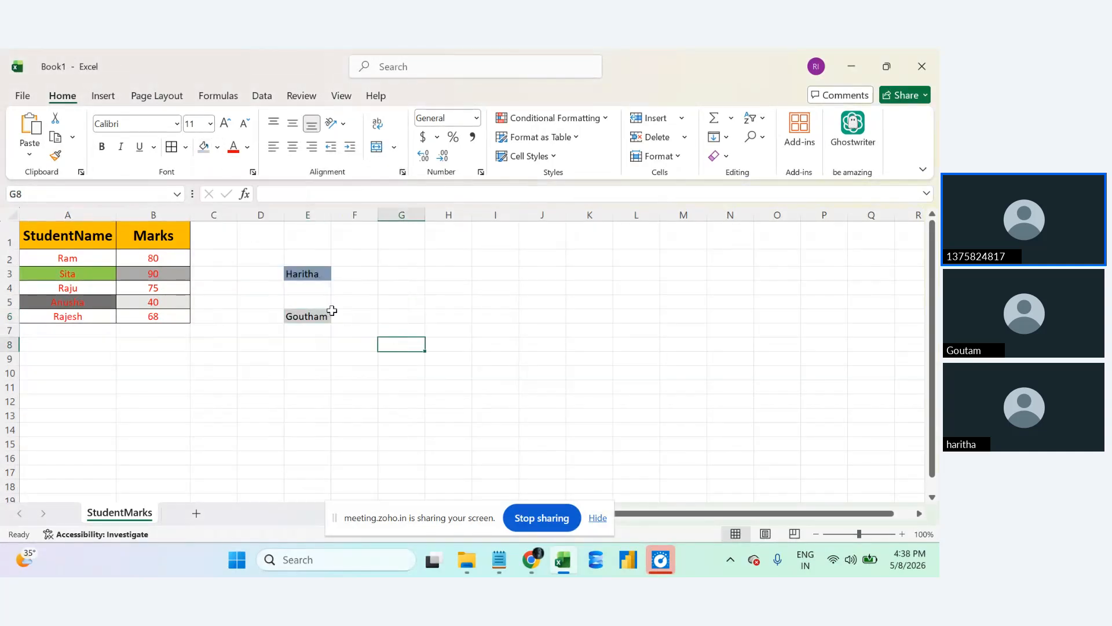
Try standard orange as the font colour of cell E6, and set it to standard green.
click(247, 148)
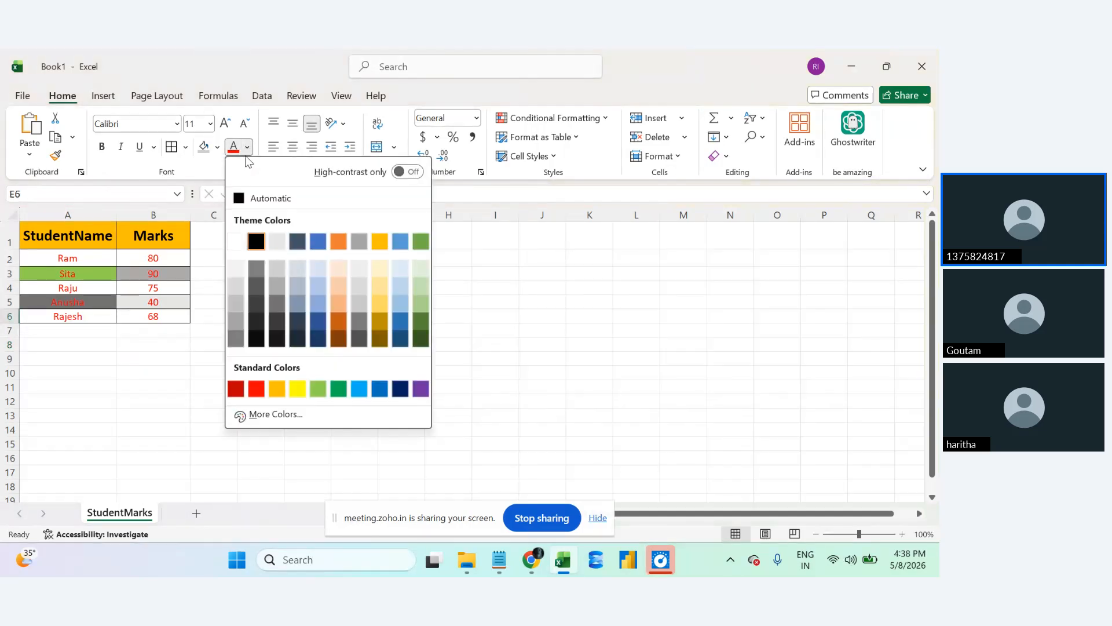
click(280, 390)
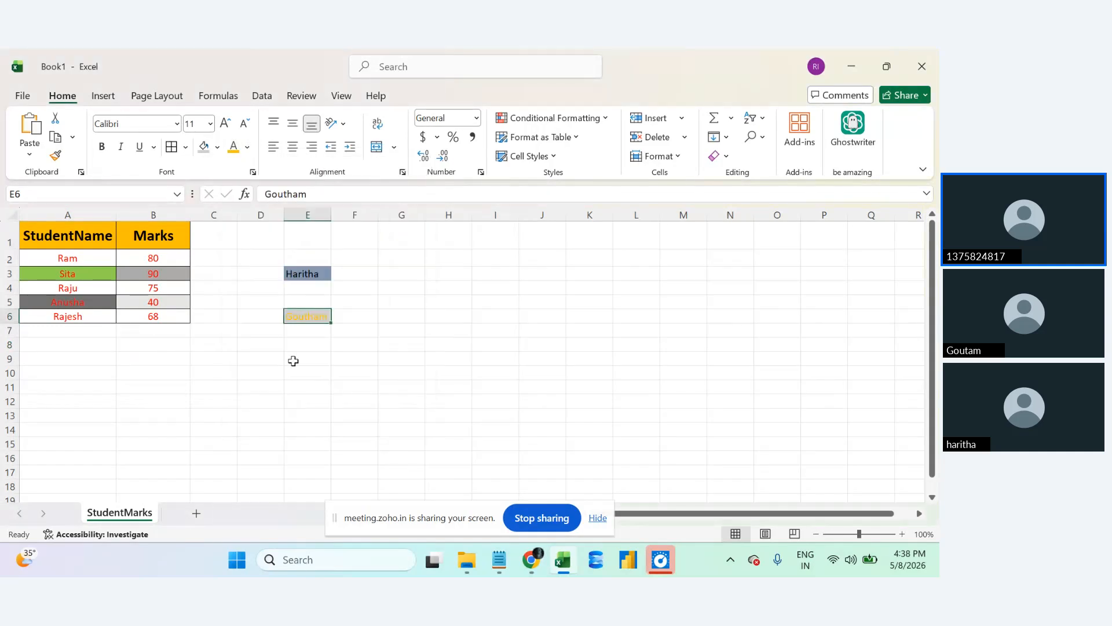
click(248, 148)
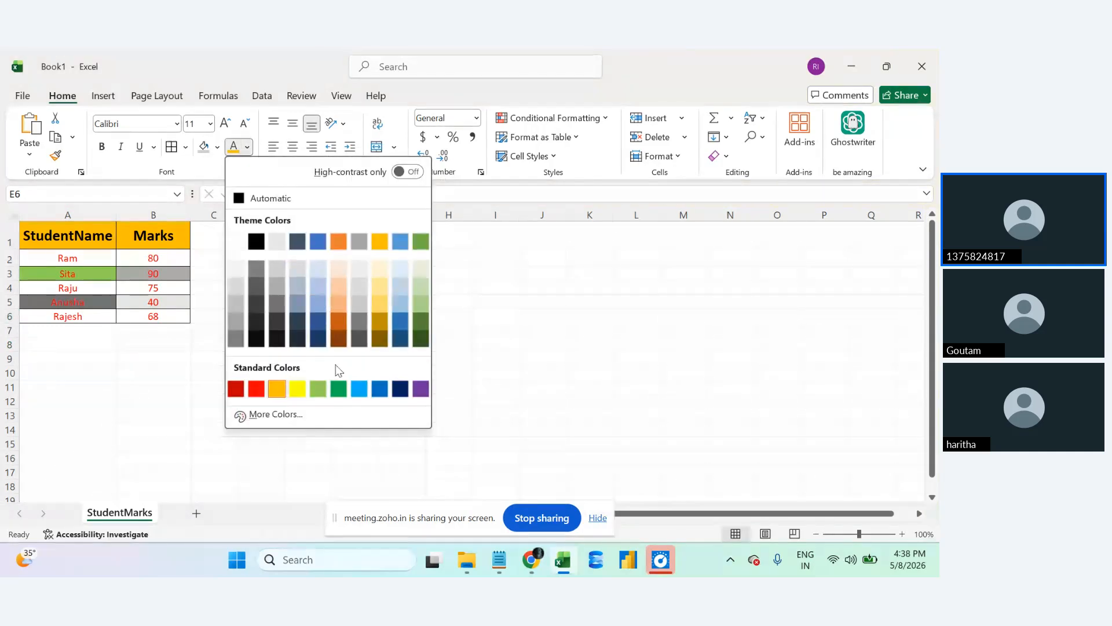
click(338, 389)
click(333, 336)
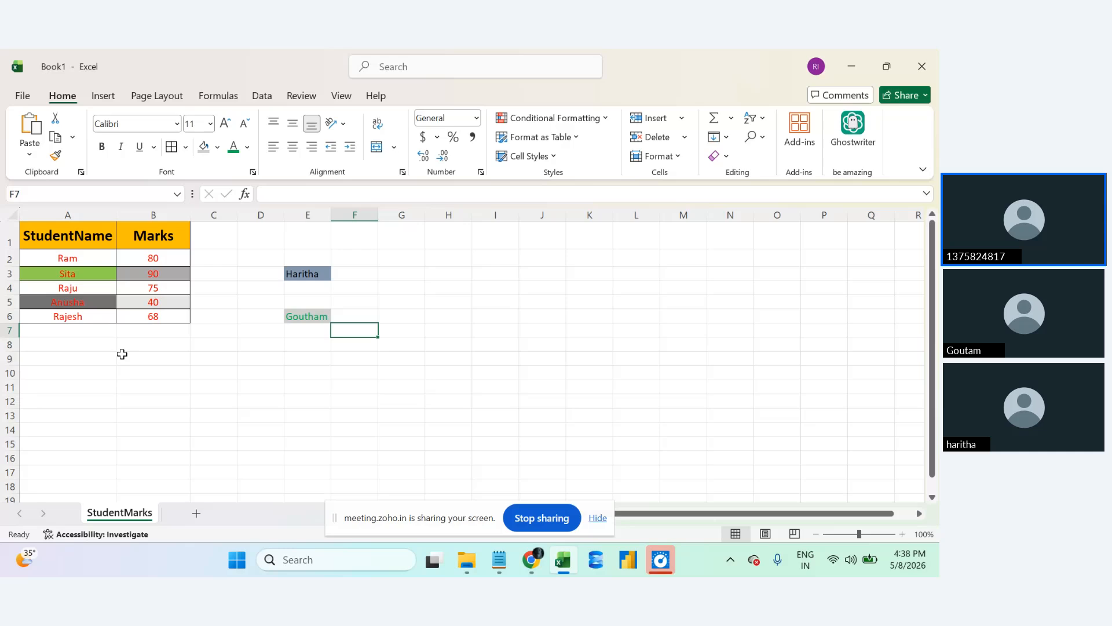
click(104, 259)
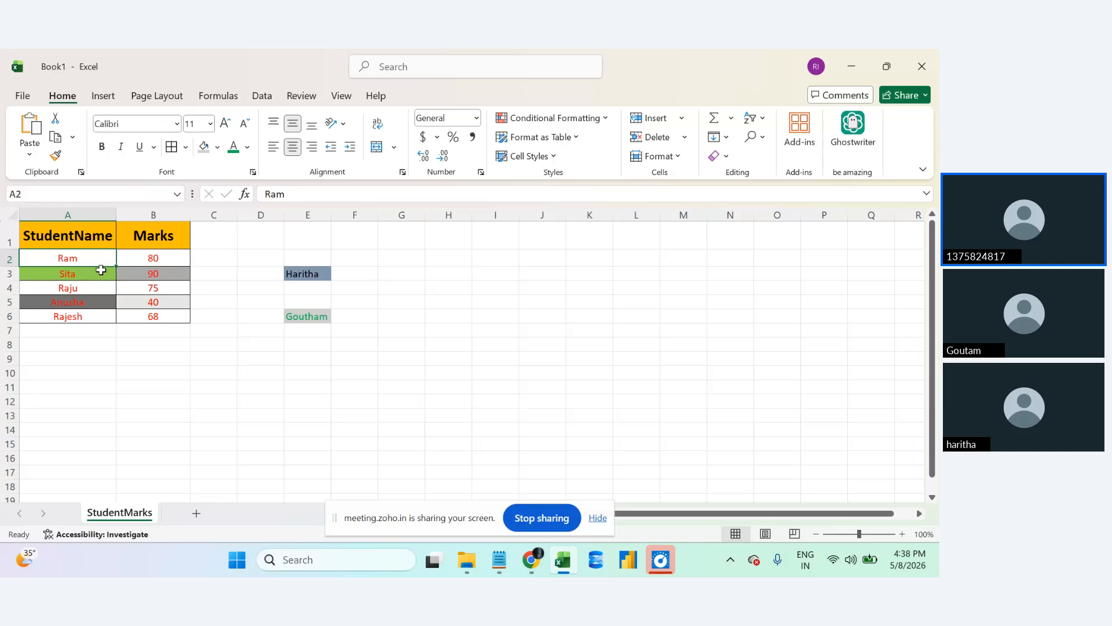
click(151, 259)
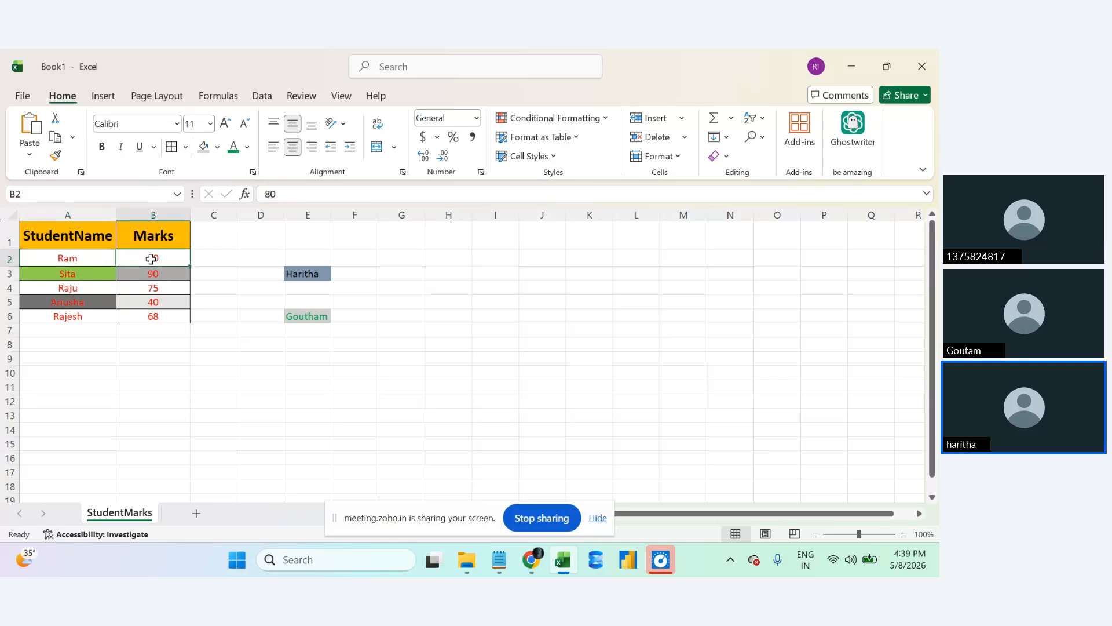
click(169, 315)
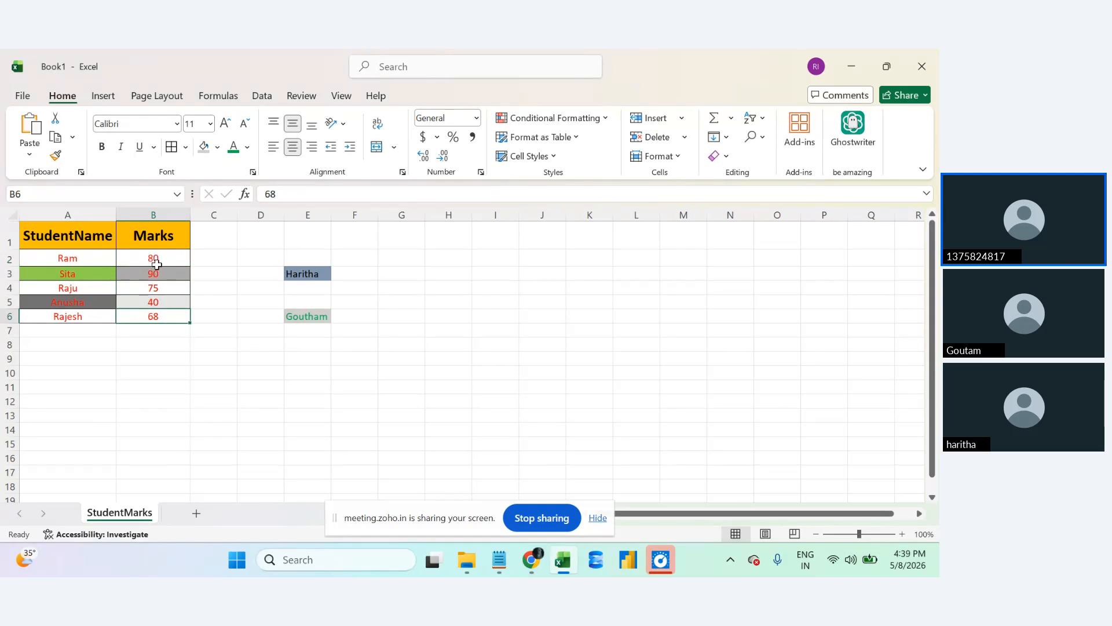
Enter the label SUM in cell A8 below the student table.
click(89, 347)
text(SUM)
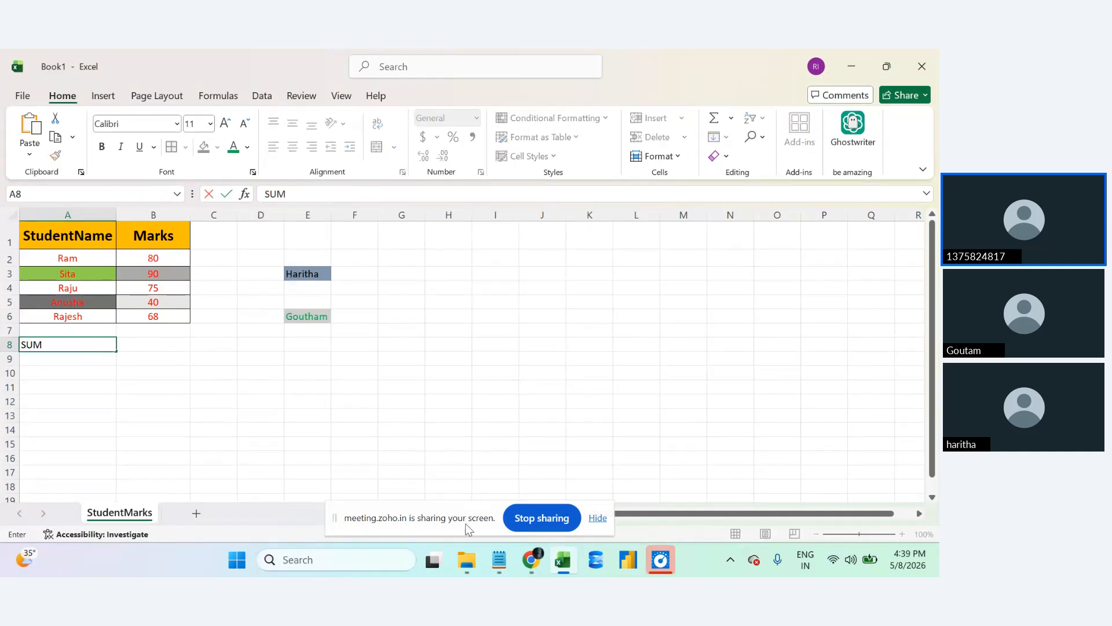
Switch to the Data store note in Notepad and add the line "SUM --> total --> Adding" after a blank line.
click(499, 560)
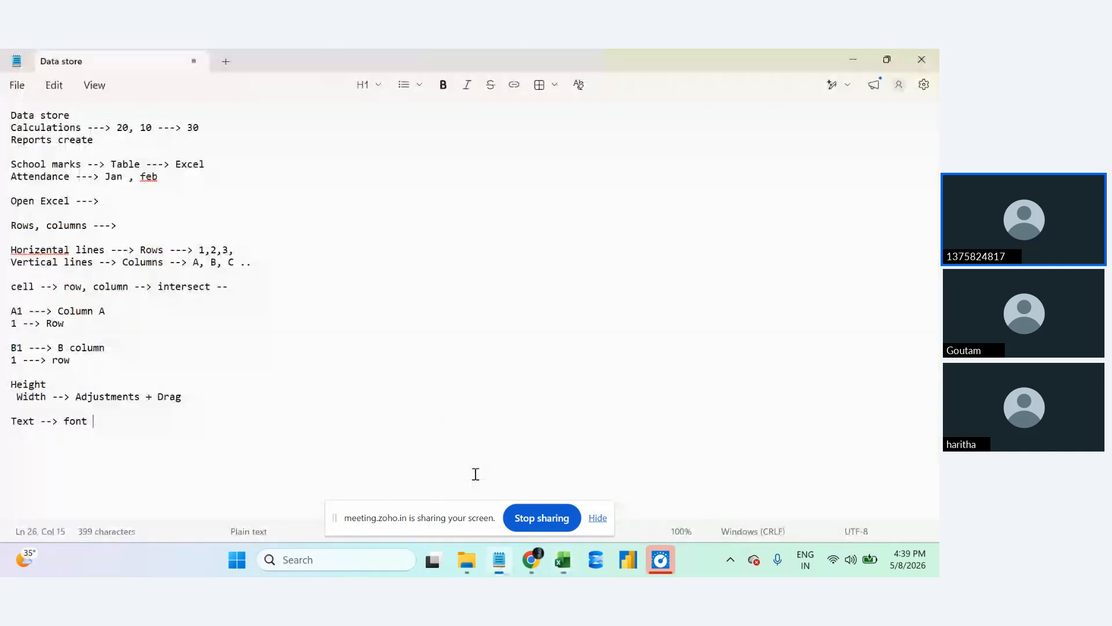
key(Return)
key(Return)
text(SUM -->)
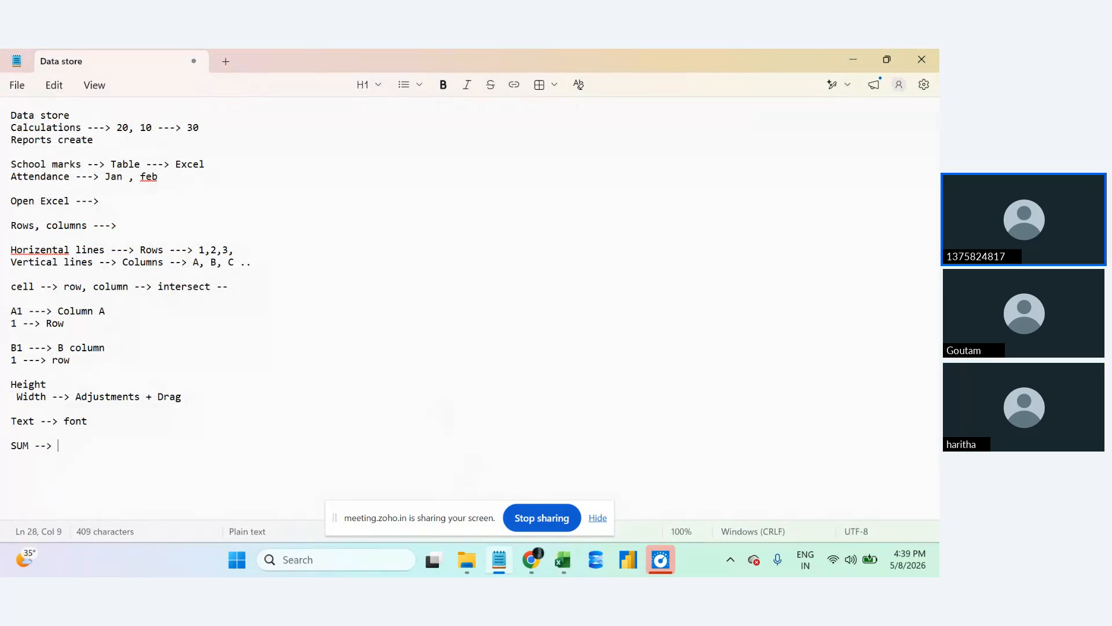
text( total -->)
text(Add)
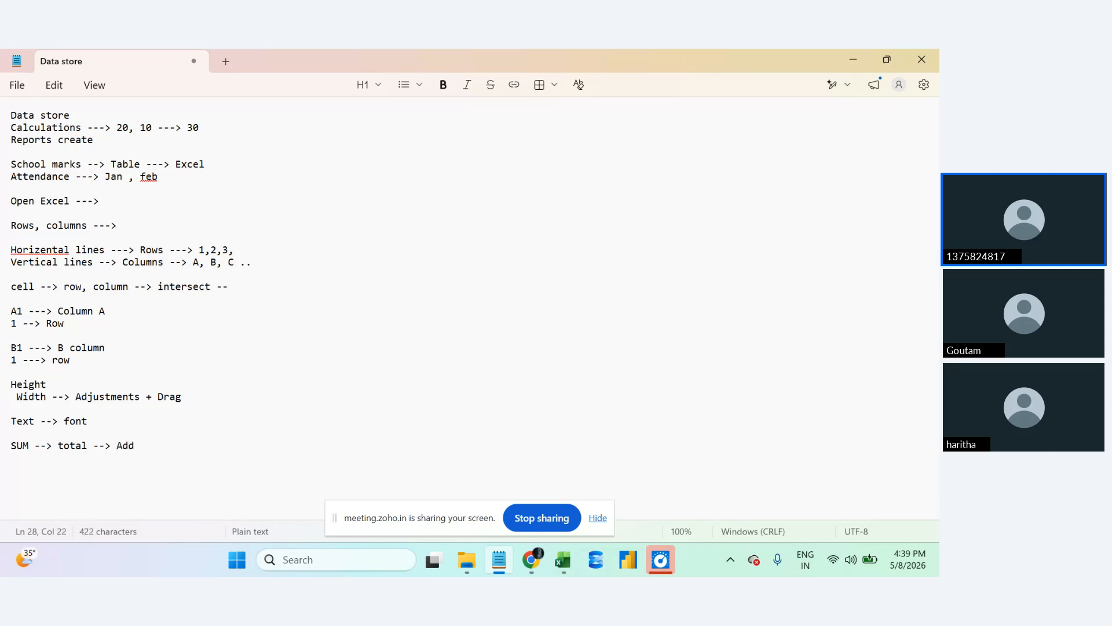
text(ing)
Add the line "Functions --> Excel" to the Data store note in Notepad, after two blank lines.
click(563, 559)
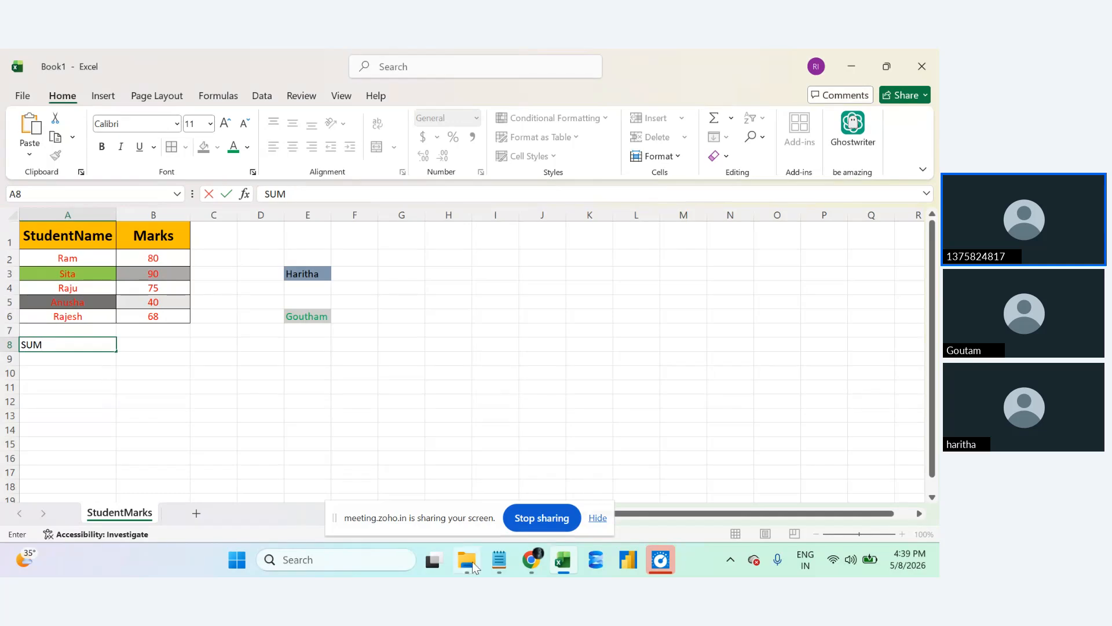
click(499, 563)
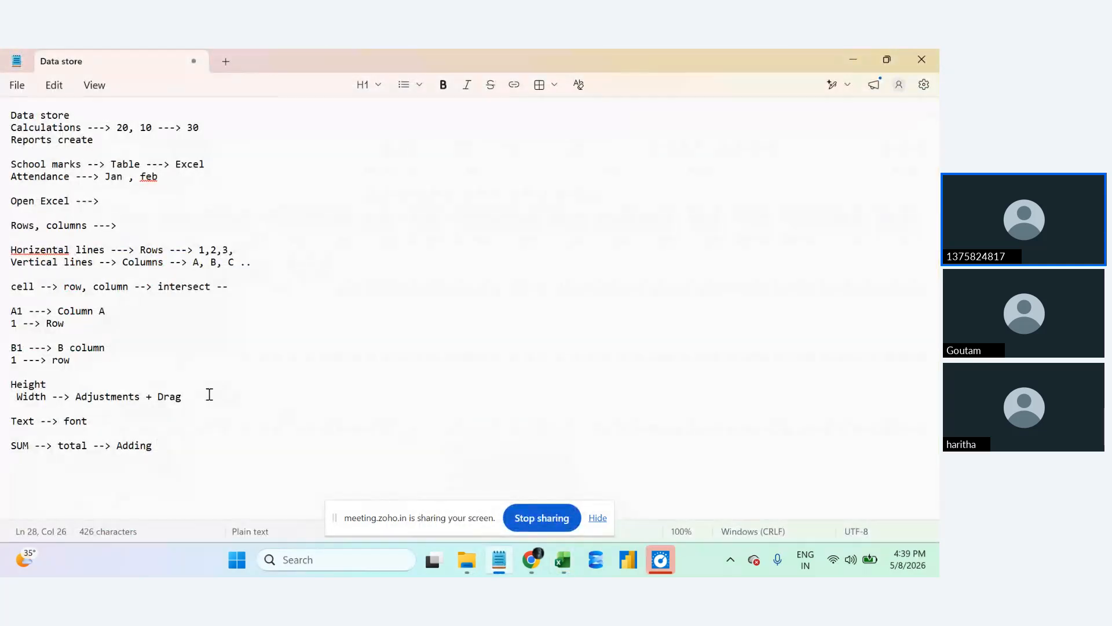
key(Return)
key(Return)
key(Return)
text(Fu)
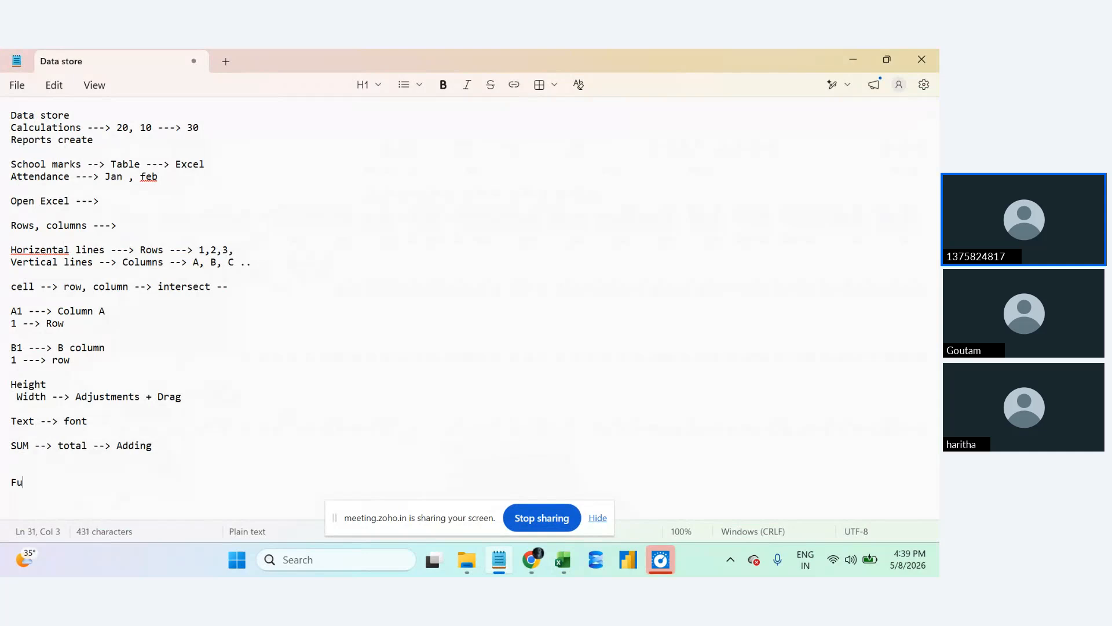
text(nctions --> Excel)
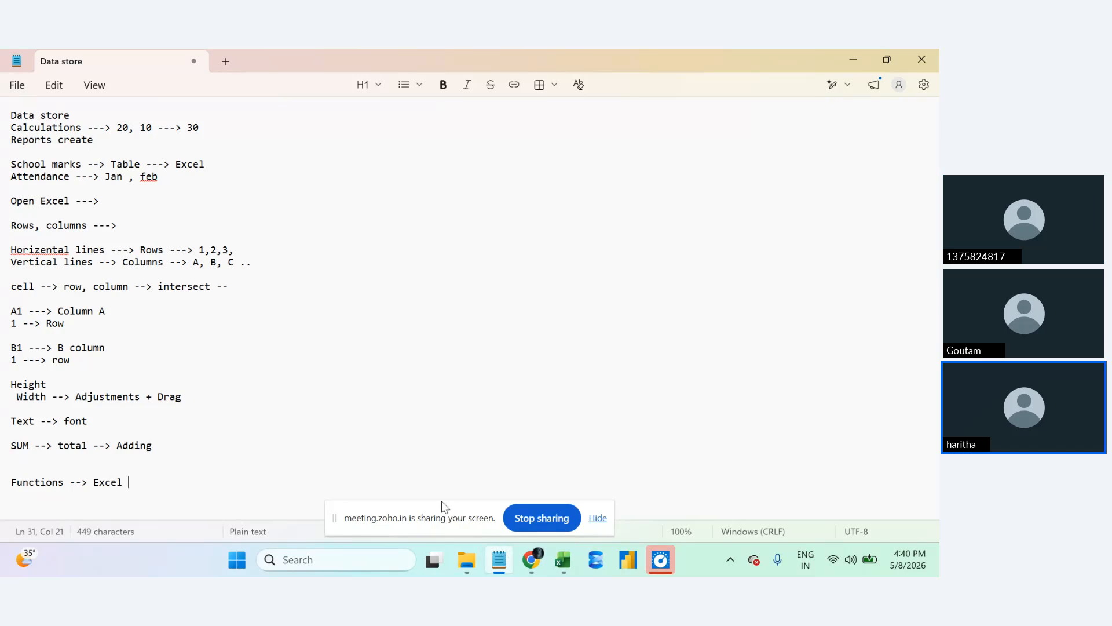
Add the line "SUM --> ADD" below the functions line after a blank line, and highlight the word SUM in it.
key(Return)
key(Return)
text(S)
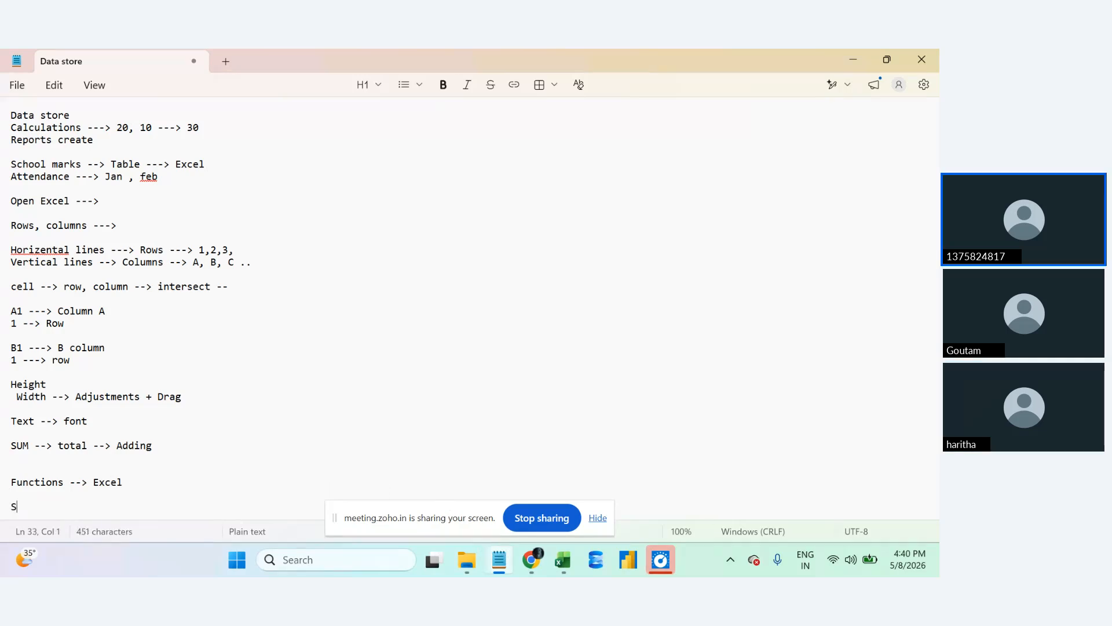
text(UM --> ADD)
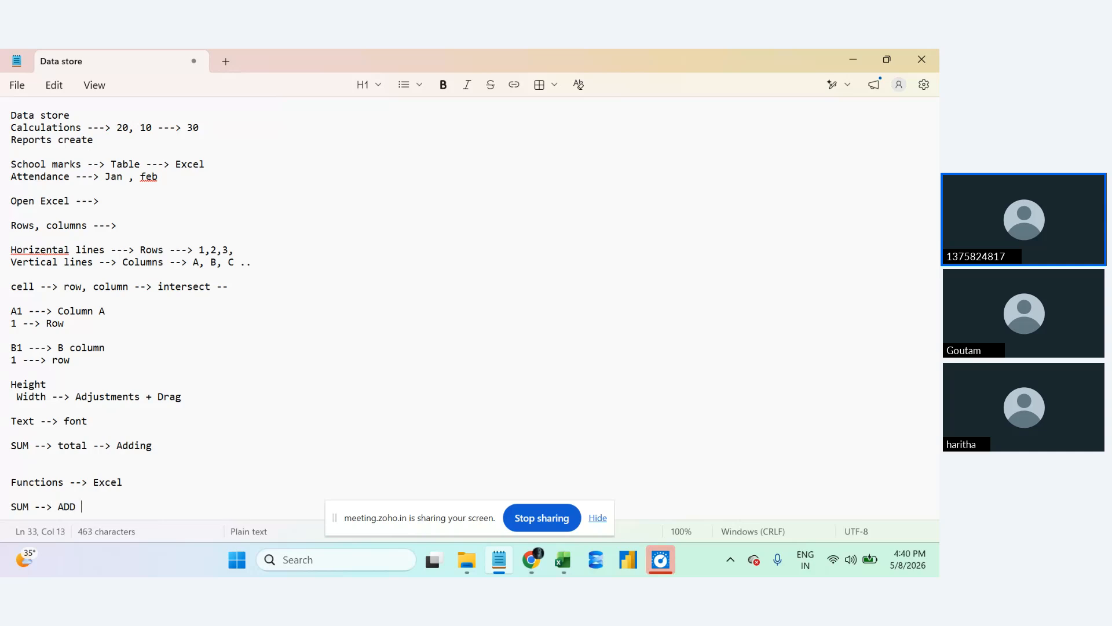
key(Return)
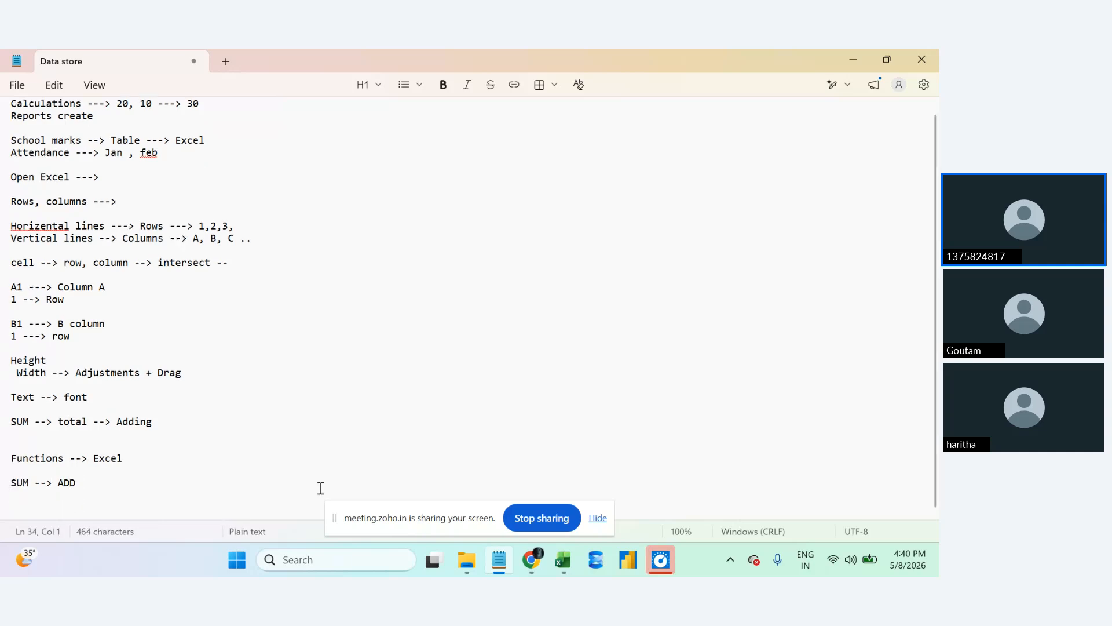
double_click(28, 484)
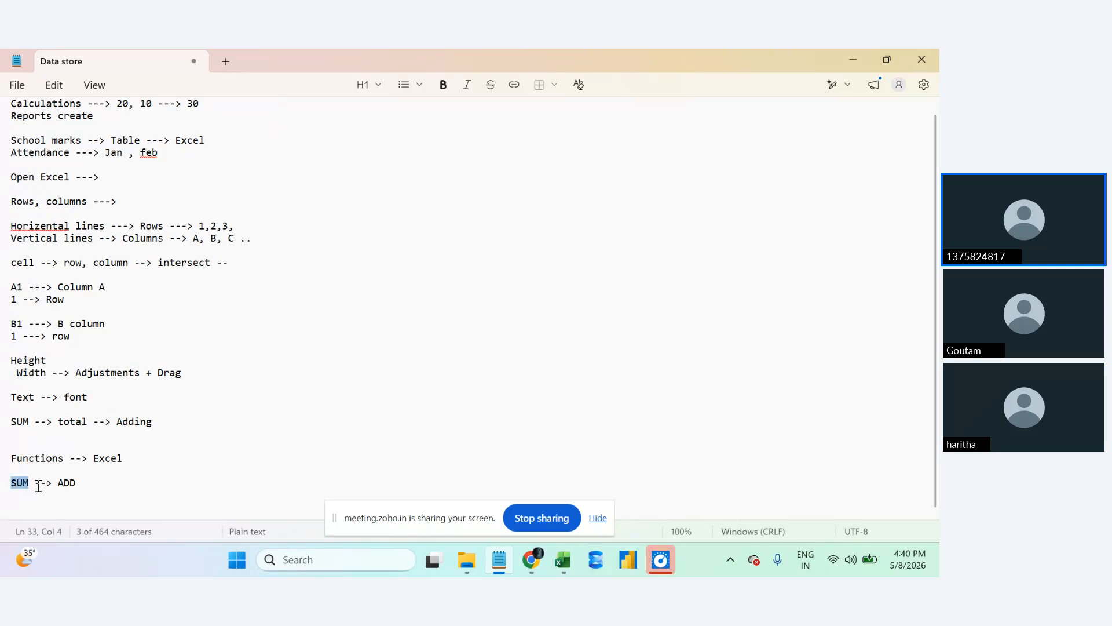
Switch to Excel, commit the SUM label in cell A8 and select cell B8 beside it.
click(562, 560)
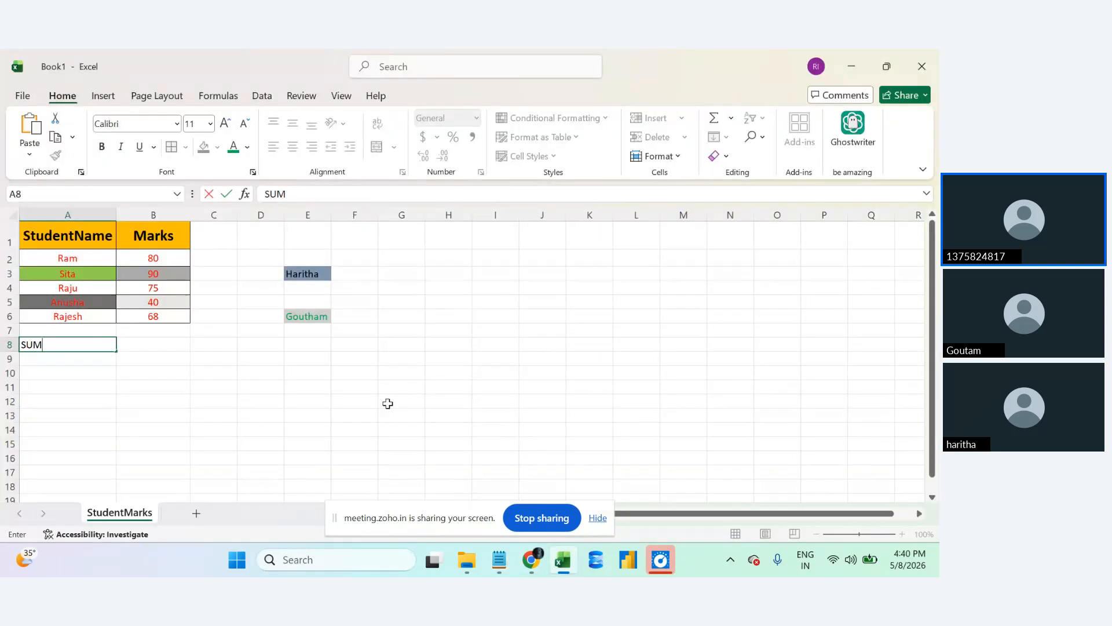
click(167, 346)
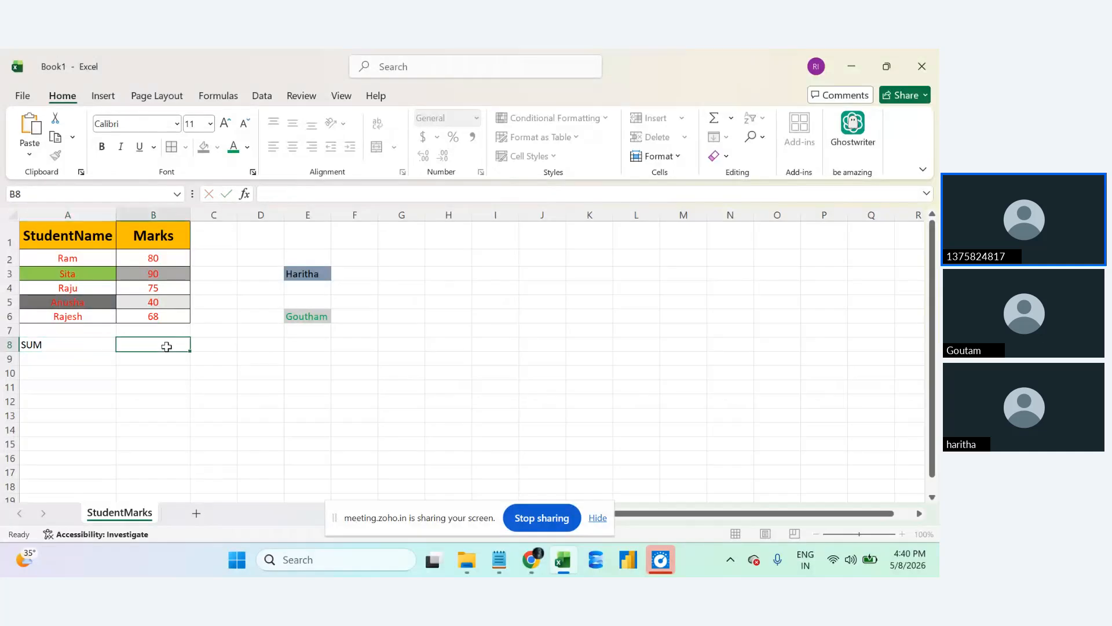
text(=)
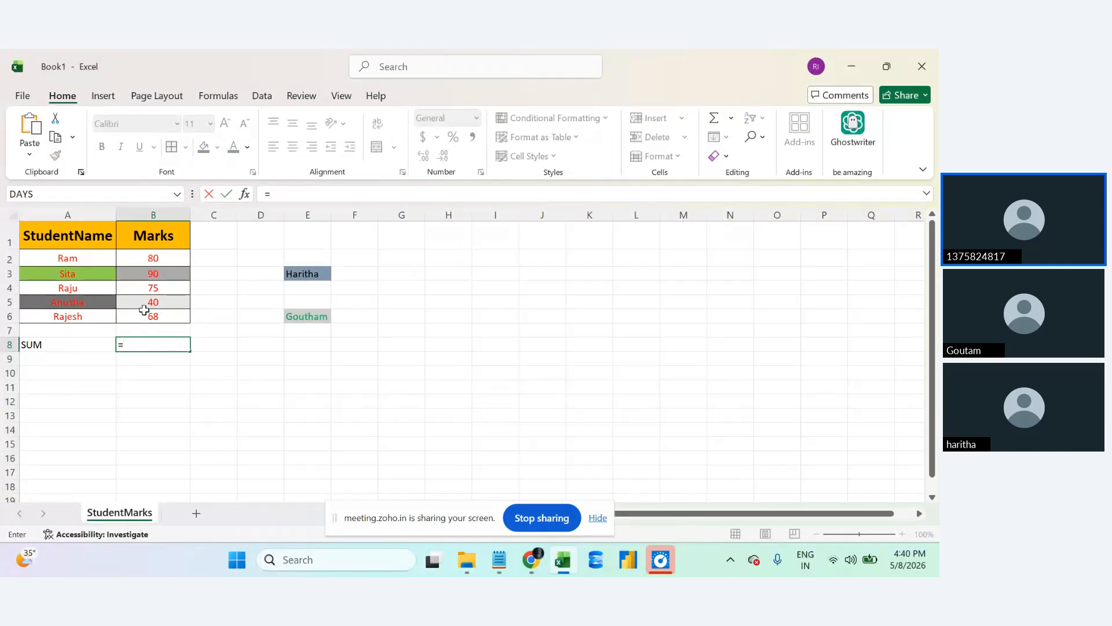
click(149, 260)
click(152, 287)
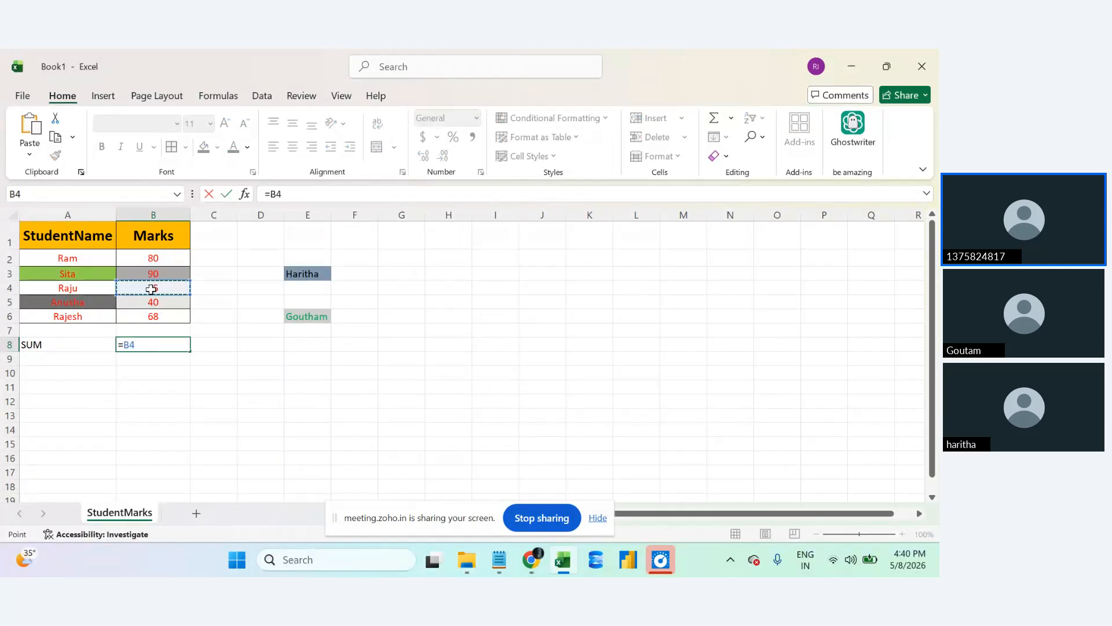
key(BackSpace)
key(Escape)
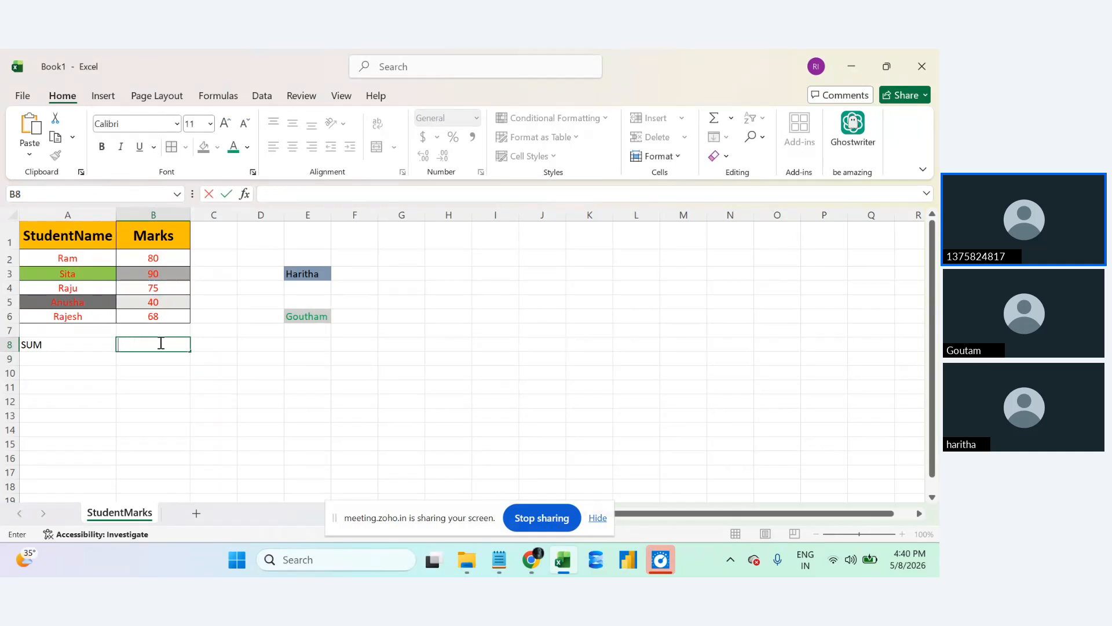
click(190, 374)
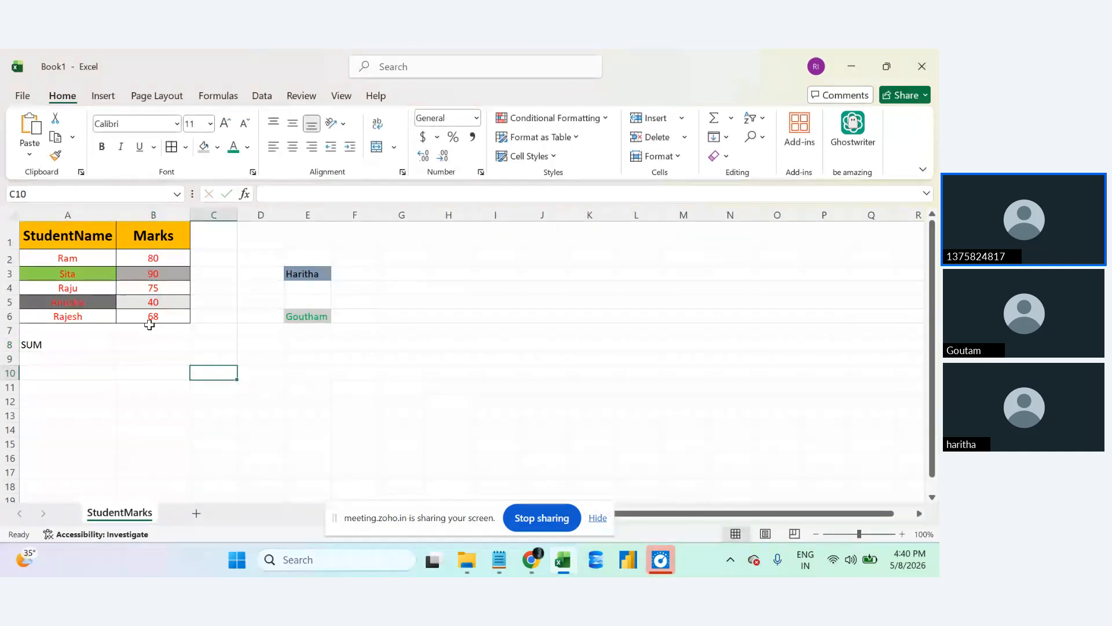
click(151, 343)
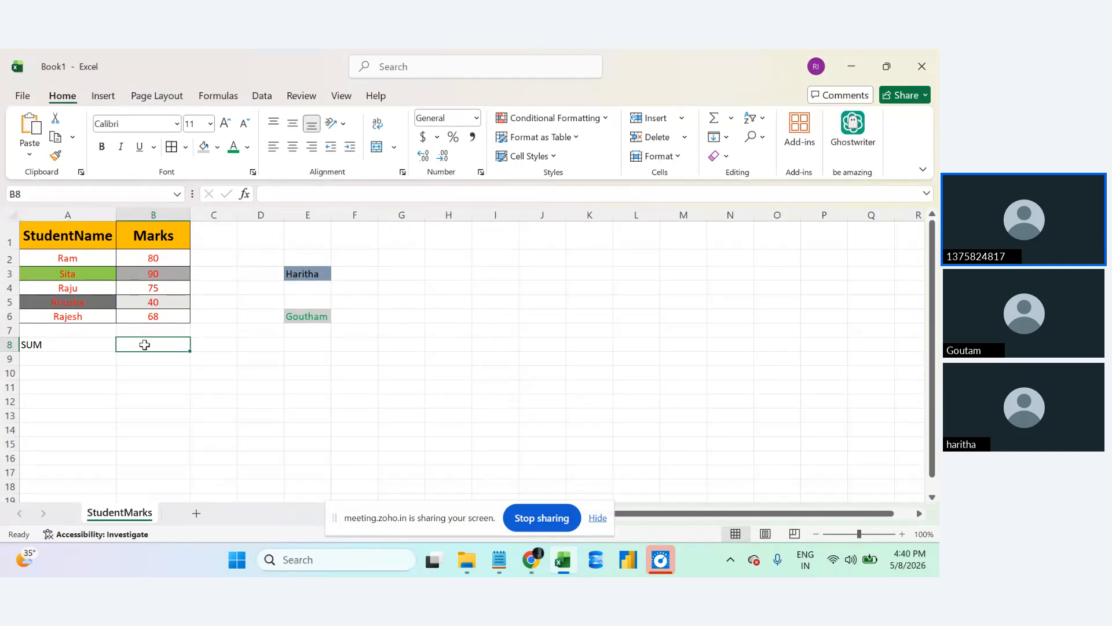
mouse_move(183, 341)
mouse_down()
mouse_move(156, 378)
mouse_move(141, 344)
mouse_move(101, 355)
mouse_move(164, 346)
mouse_up()
click(59, 347)
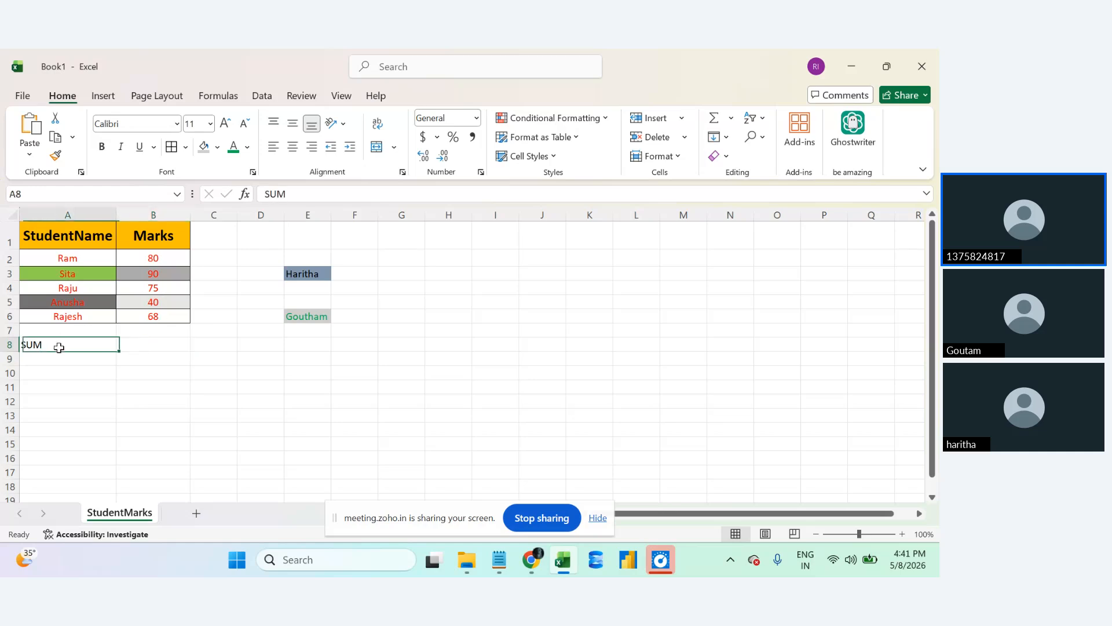
click(150, 349)
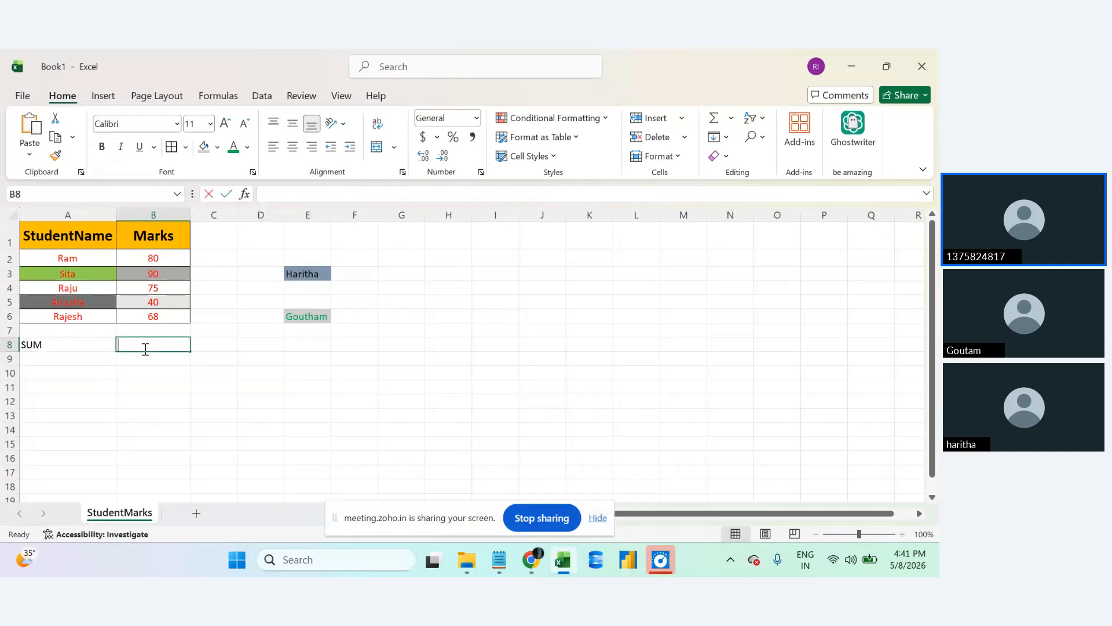
text(=)
key(Escape)
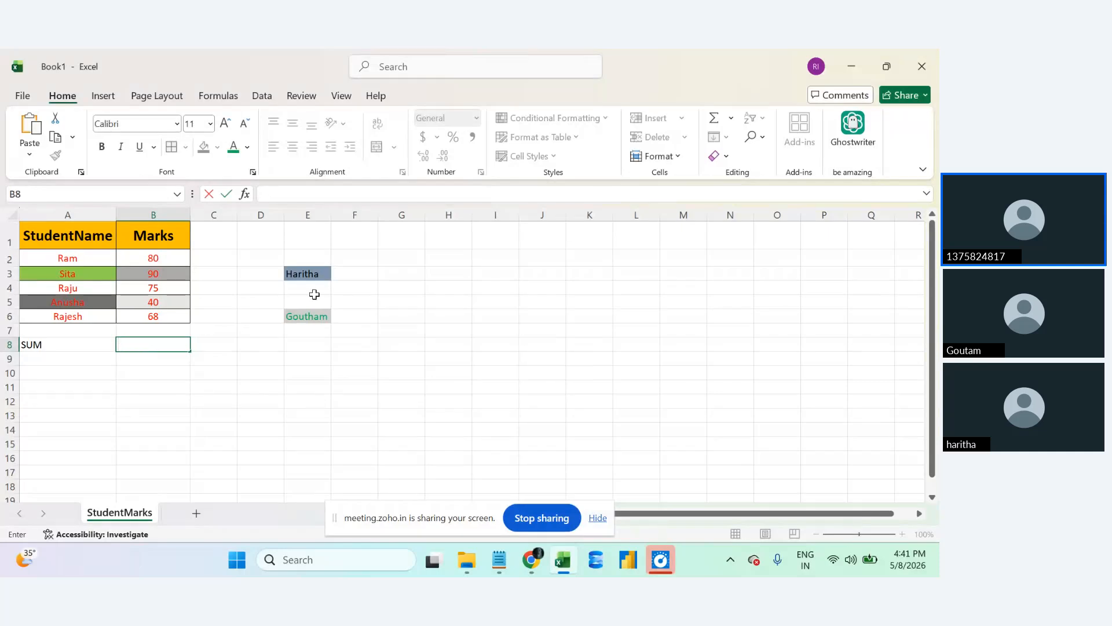
Build the formula =B2+B3+B4+B5+B6 in cell B8 by adding up the five marks cells one by one.
click(277, 200)
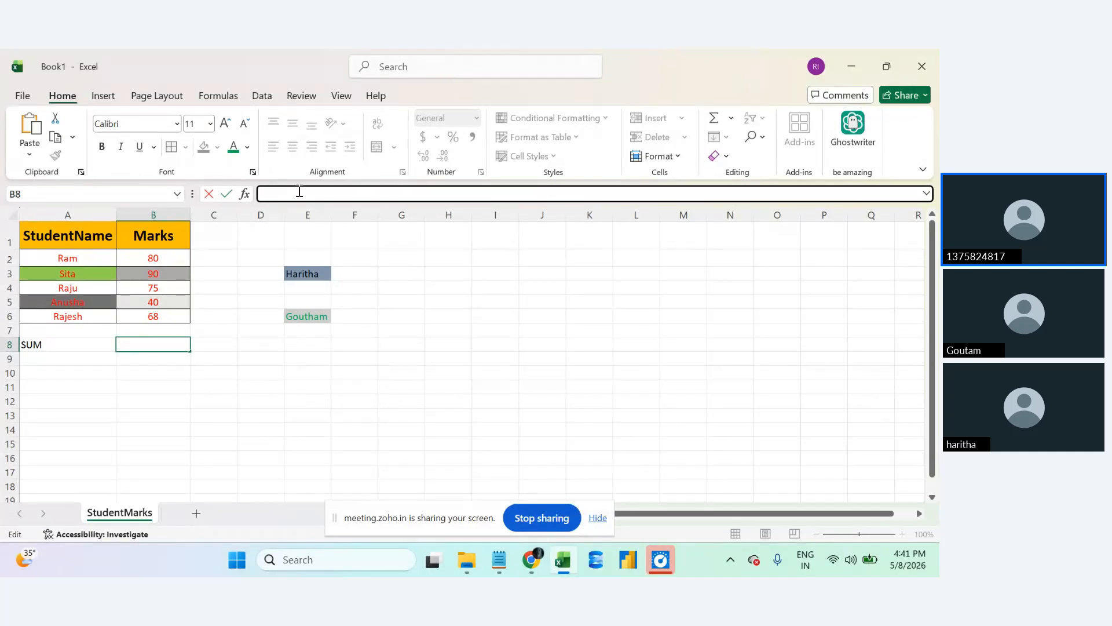
text(=)
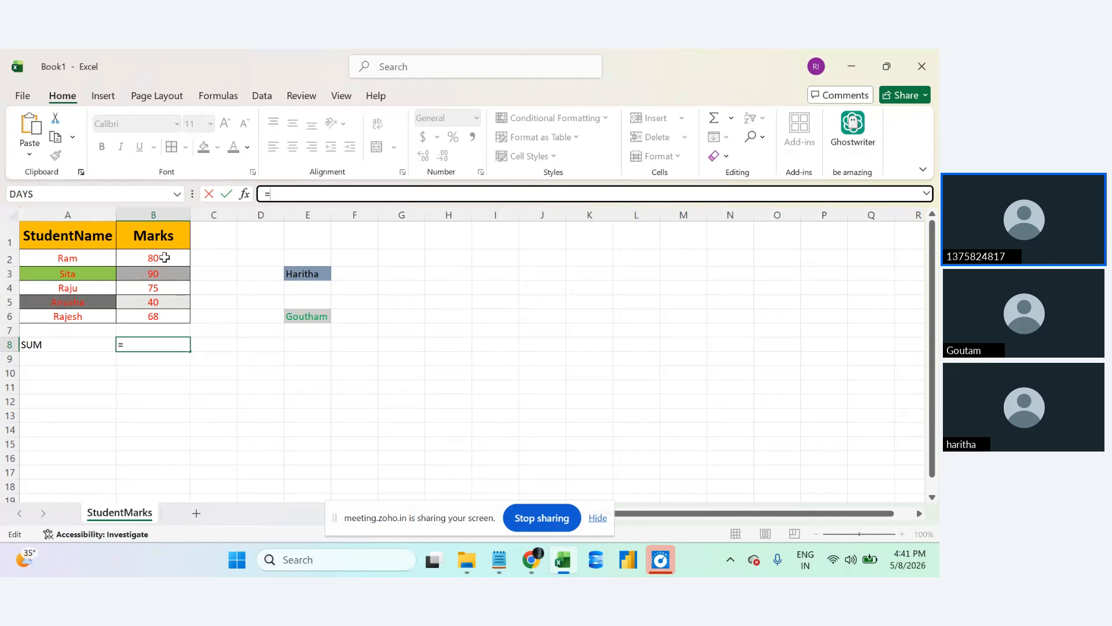
click(164, 257)
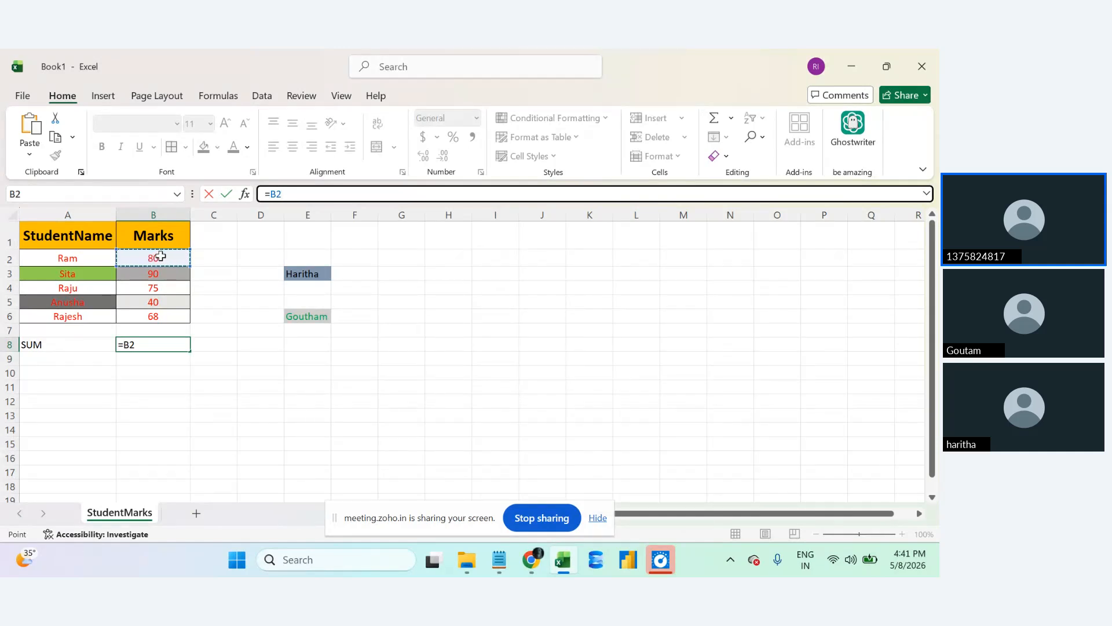
text(+)
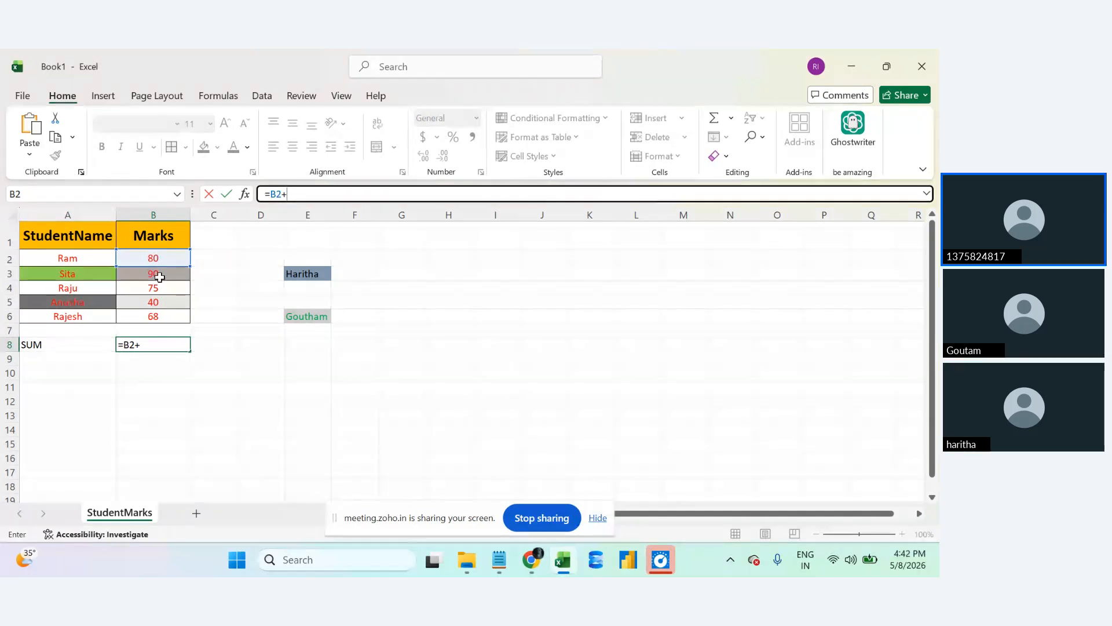
click(160, 277)
text(+)
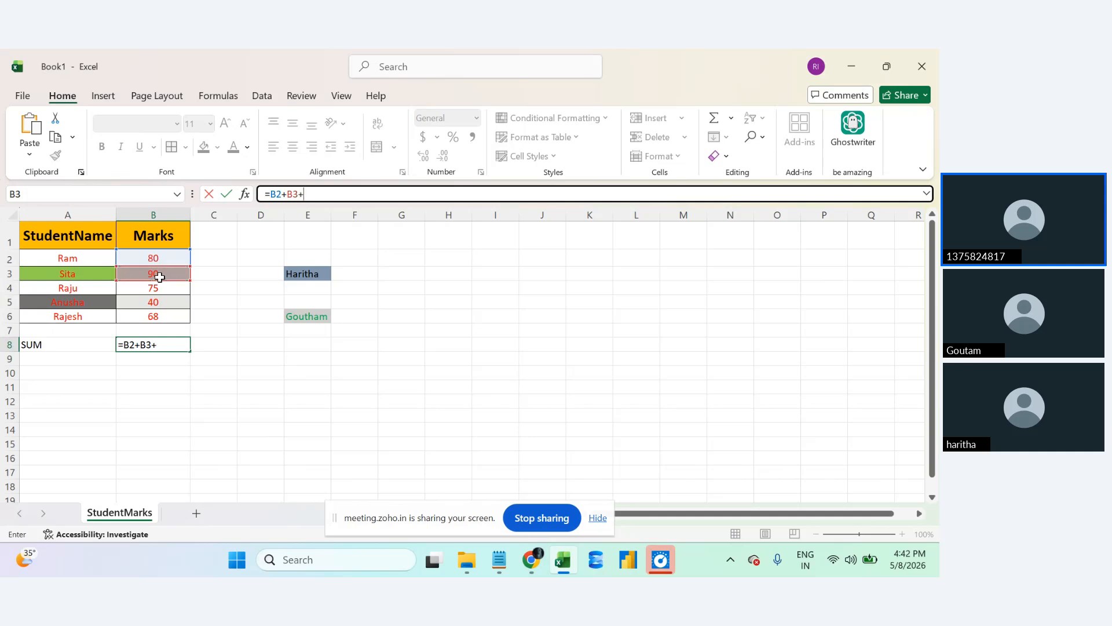
click(153, 285)
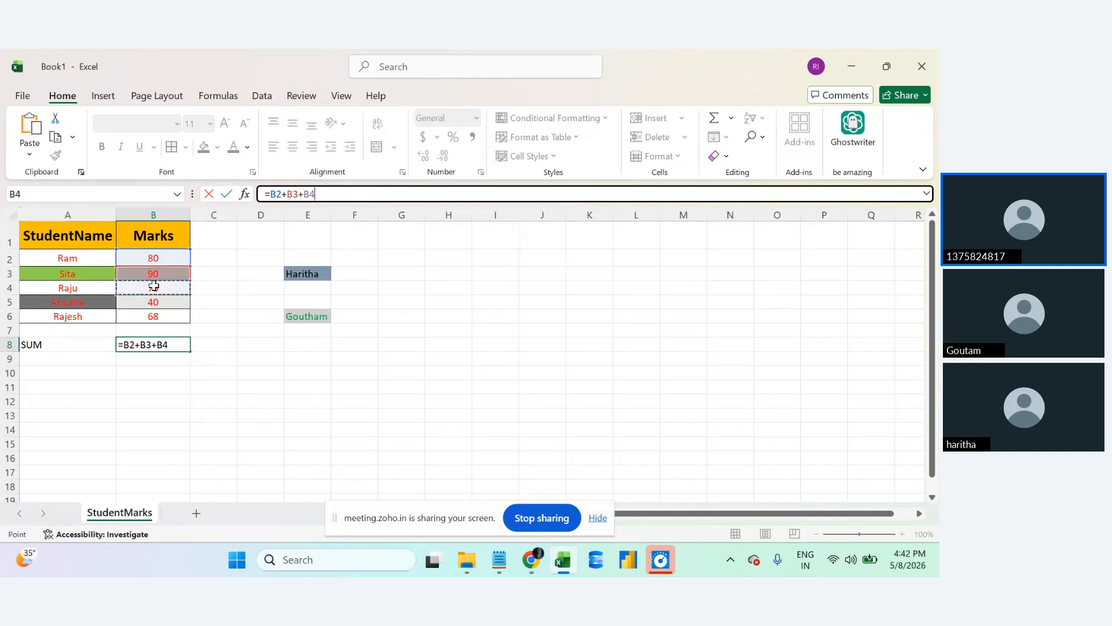
text(+)
click(161, 302)
text(+)
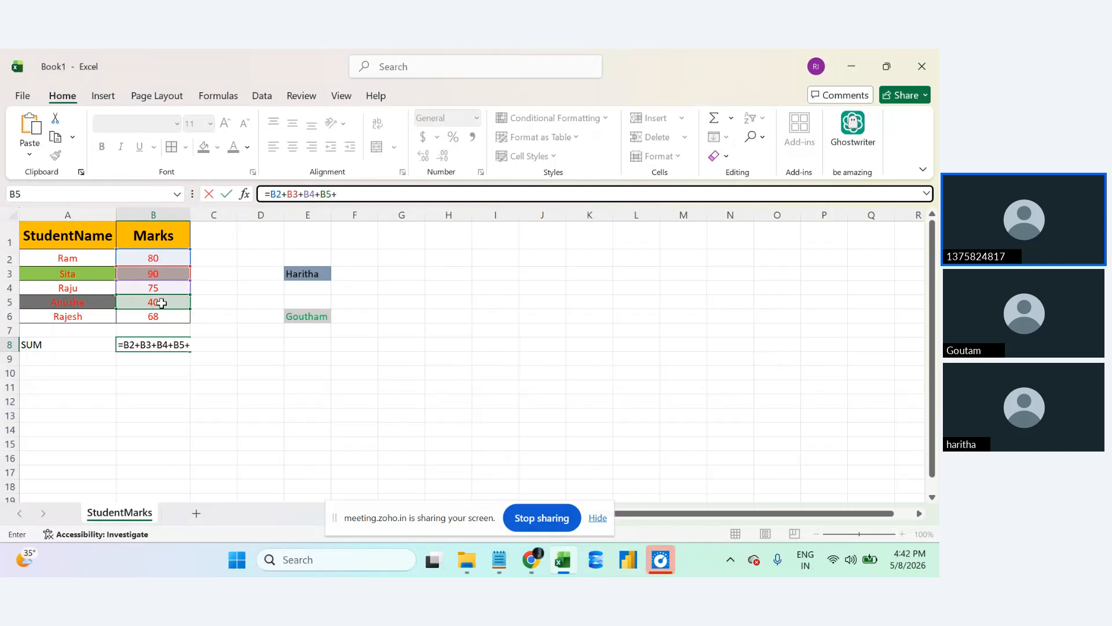
click(163, 317)
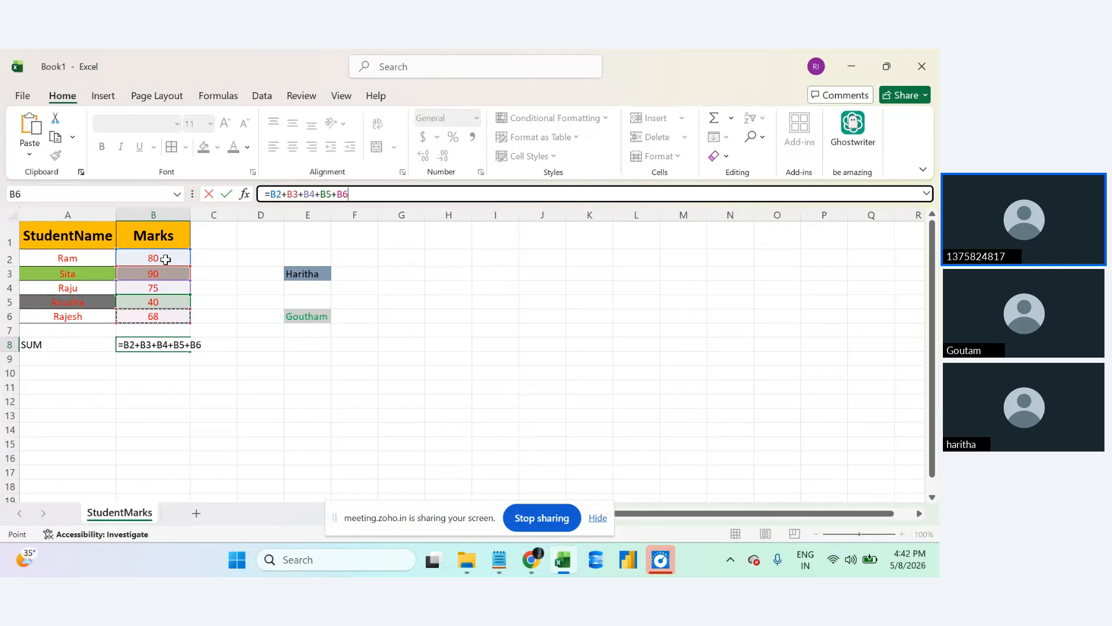
Erase the added cell references from the unfinished formula in cell B8, keeping its equals sign.
key(BackSpace)
key(BackSpace)
key(BackSpace)
key(BackSpace)
key(BackSpace)
key(BackSpace)
key(BackSpace)
key(BackSpace)
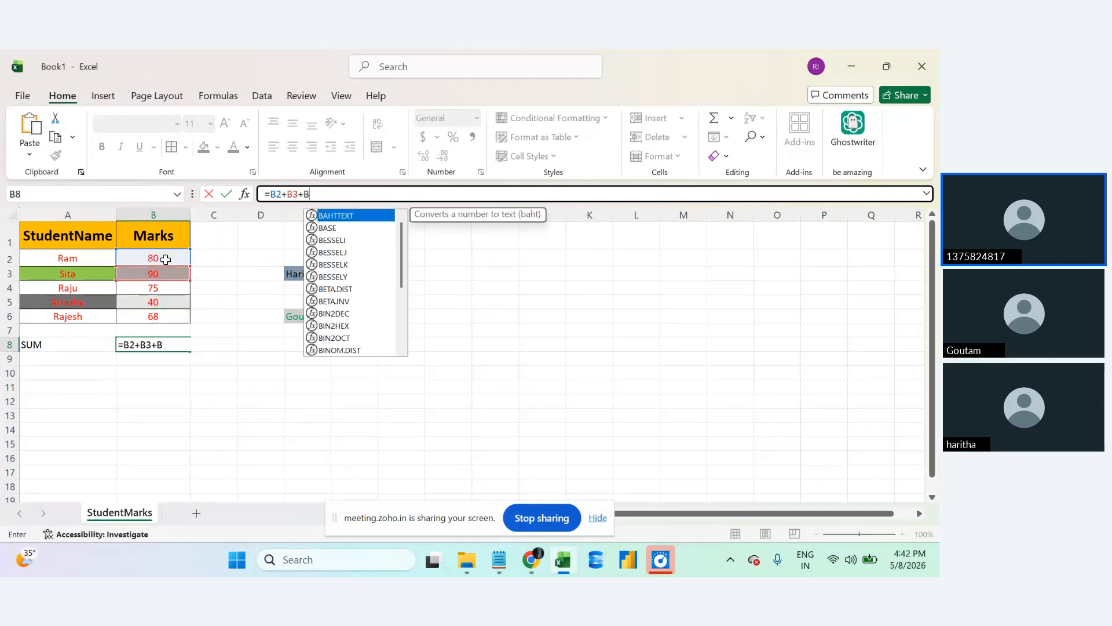
key(BackSpace)
key(BackSpace)
key(BackSpace)
key(BackSpace)
key(BackSpace)
key(BackSpace)
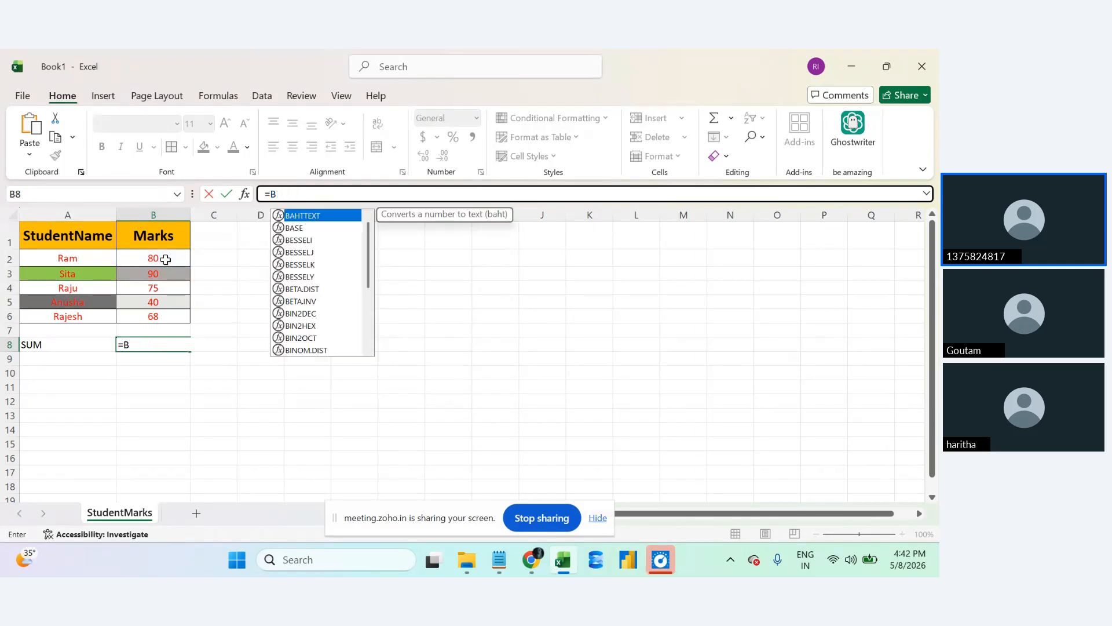
Enter the formula =B2+B3+B4+B5+B6 in cell B8, and reselect the cell to show its formula.
click(166, 259)
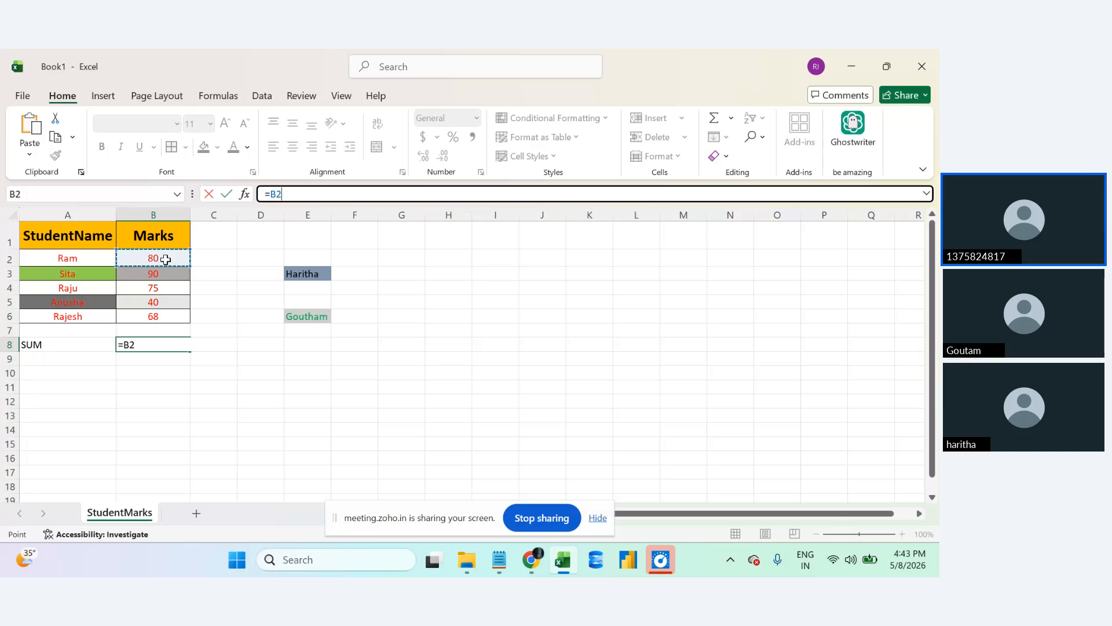
text(+)
click(150, 276)
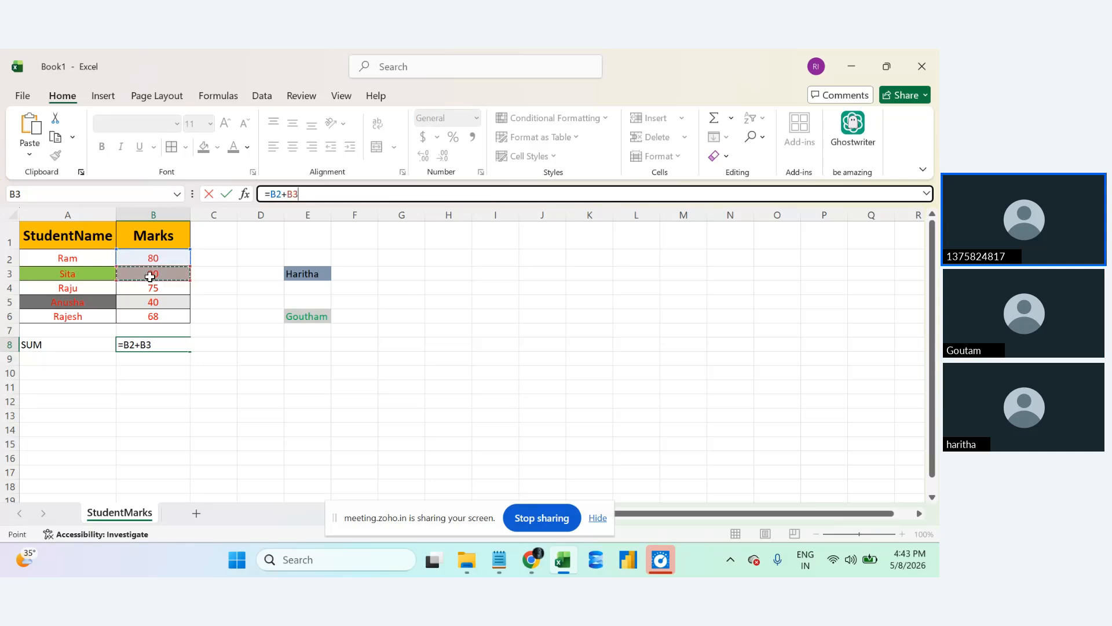
text(+)
click(152, 290)
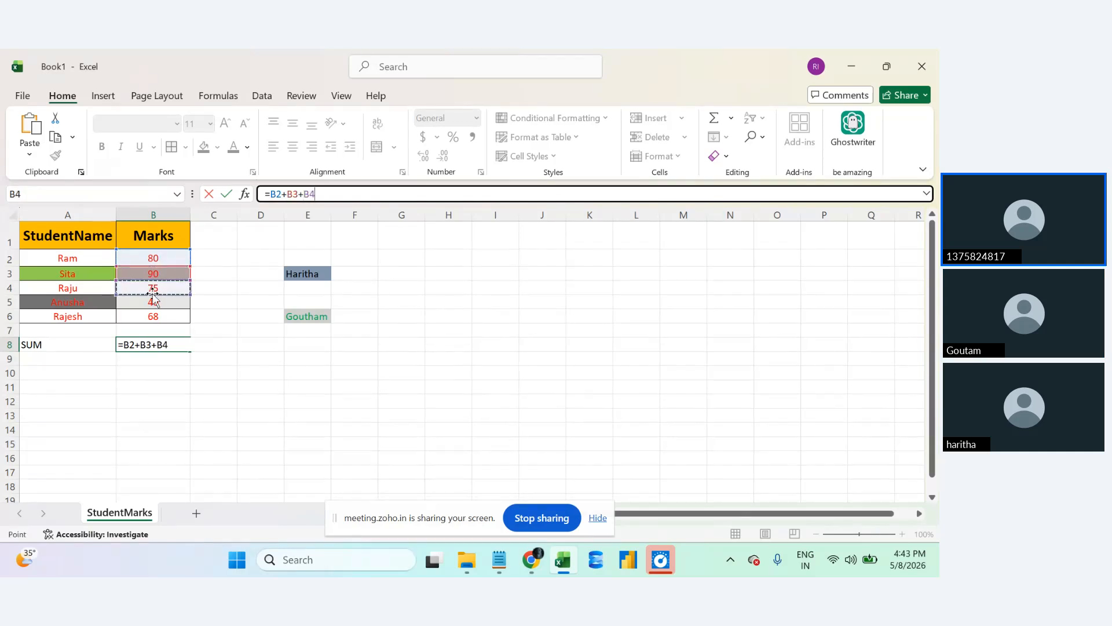
text(+)
click(157, 301)
text(+)
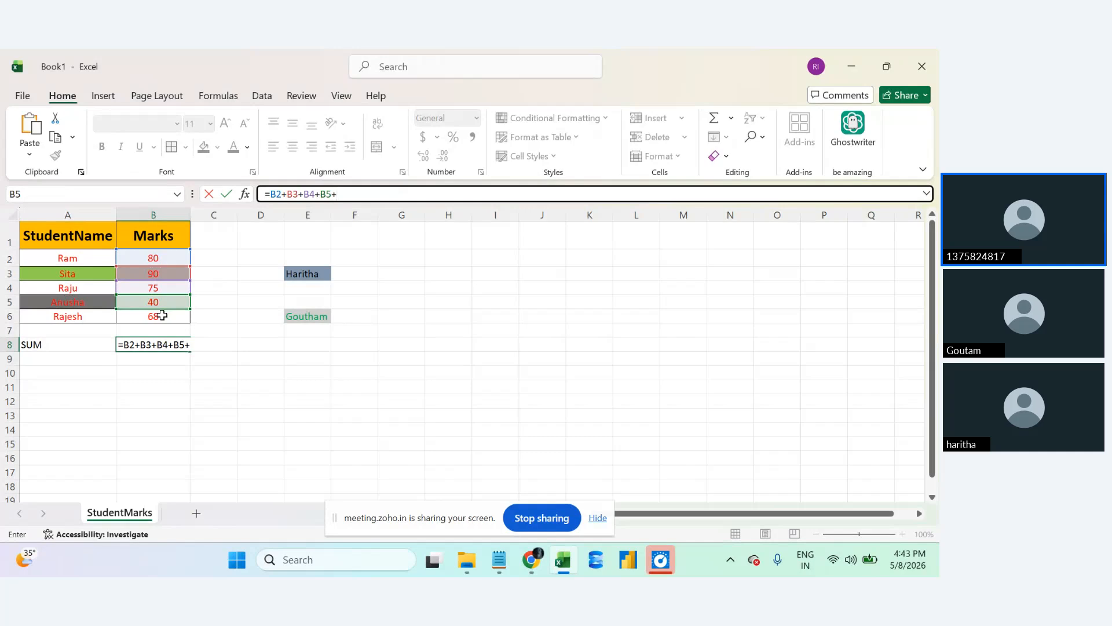
click(151, 316)
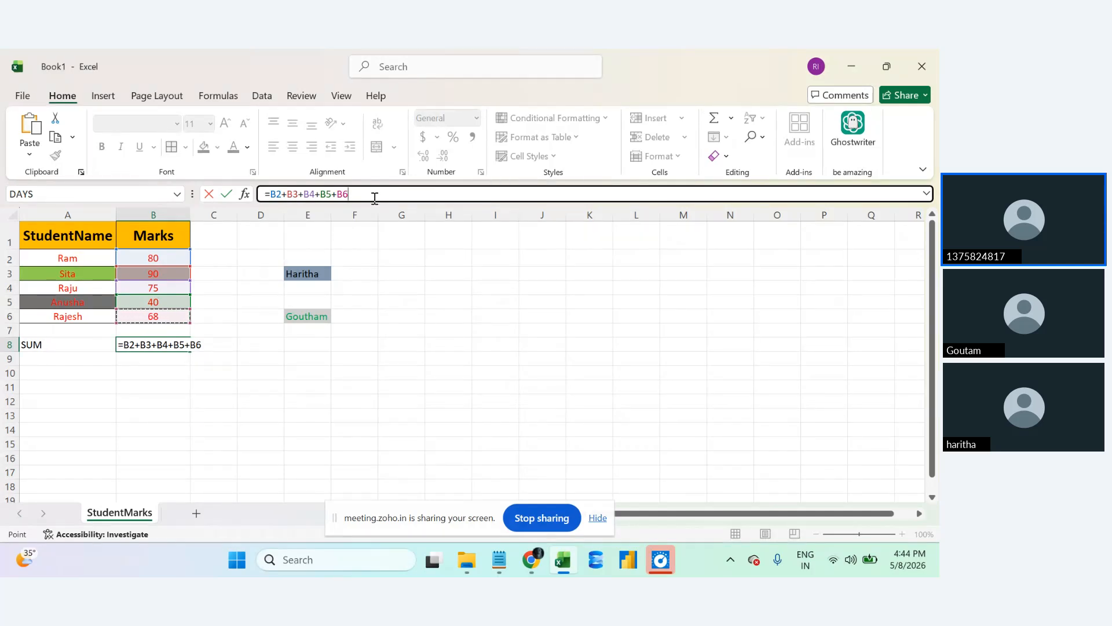
key(Return)
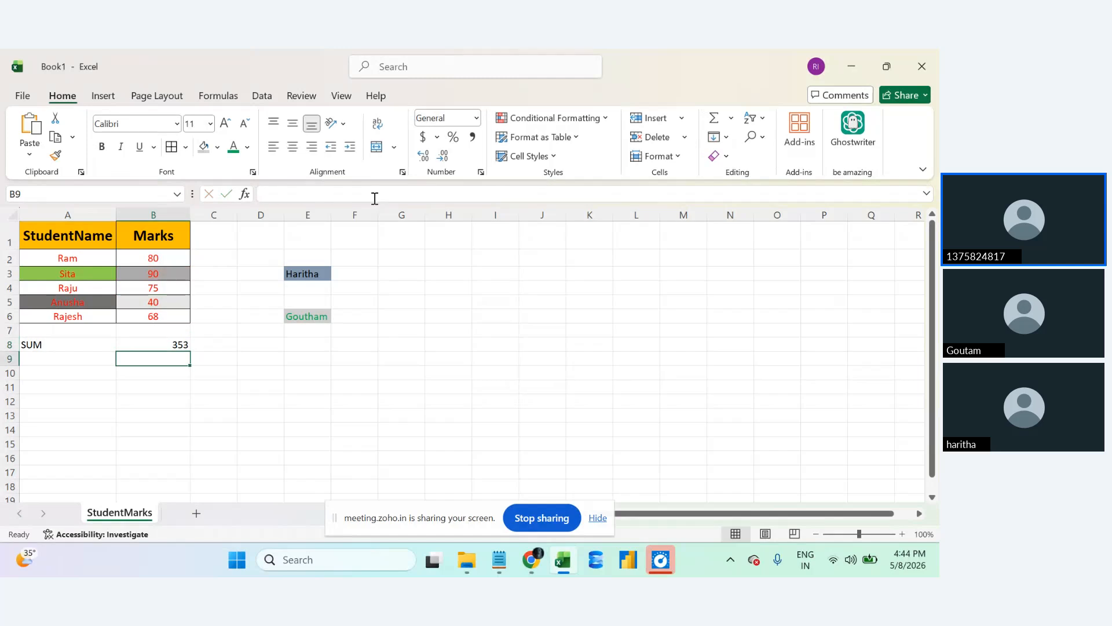
click(154, 338)
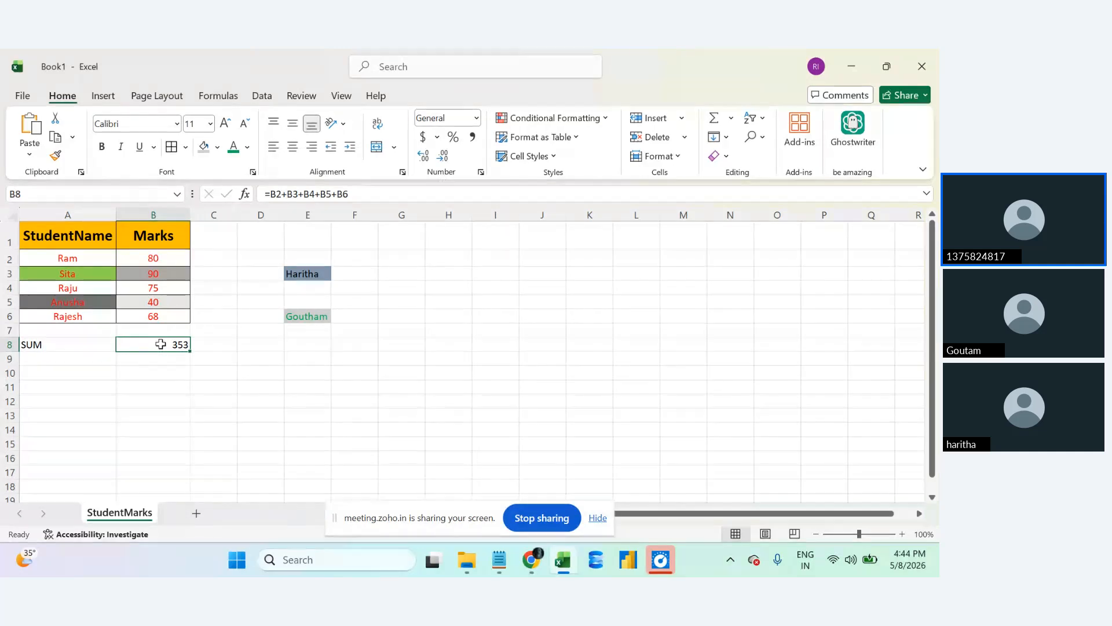
click(154, 273)
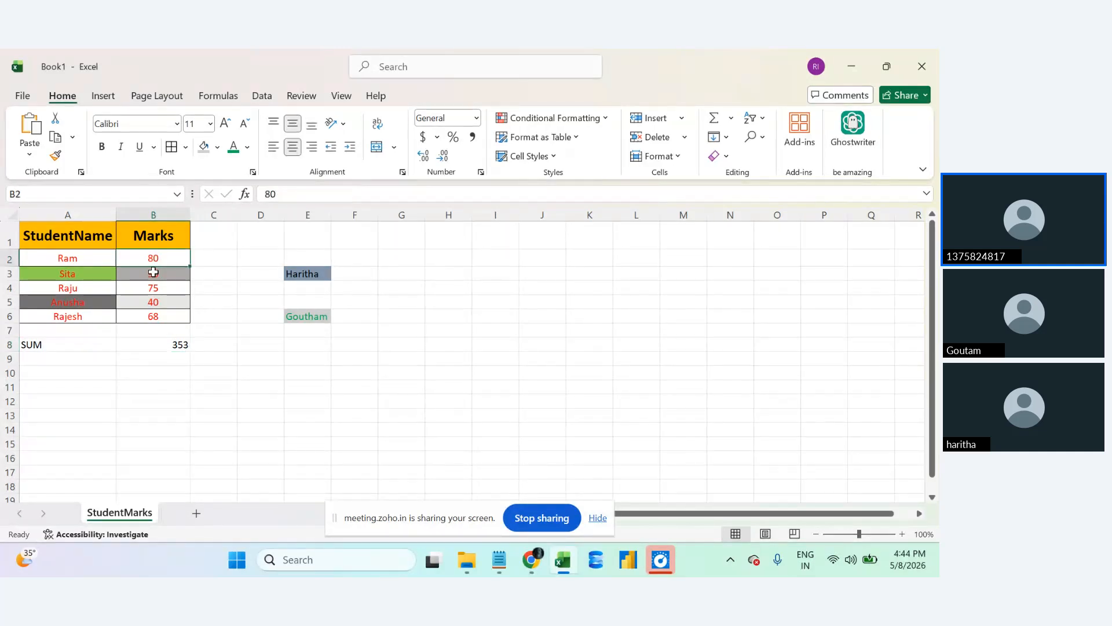
click(153, 288)
click(152, 301)
click(151, 316)
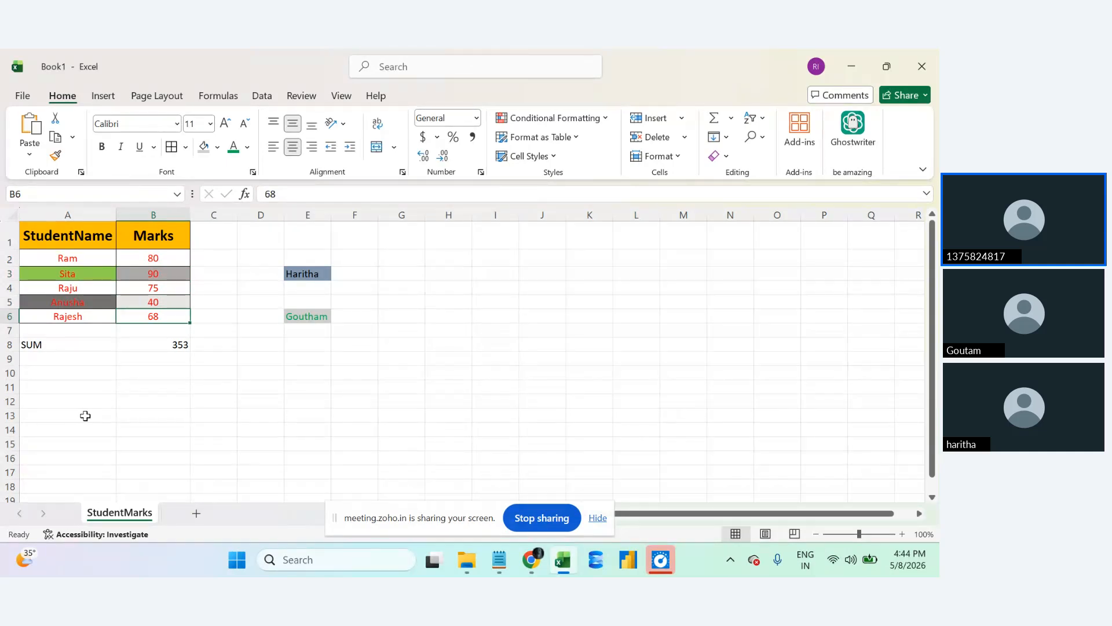
Enter the label Total Marks in cell A9 below SUM and select cell B9 beside it.
click(63, 361)
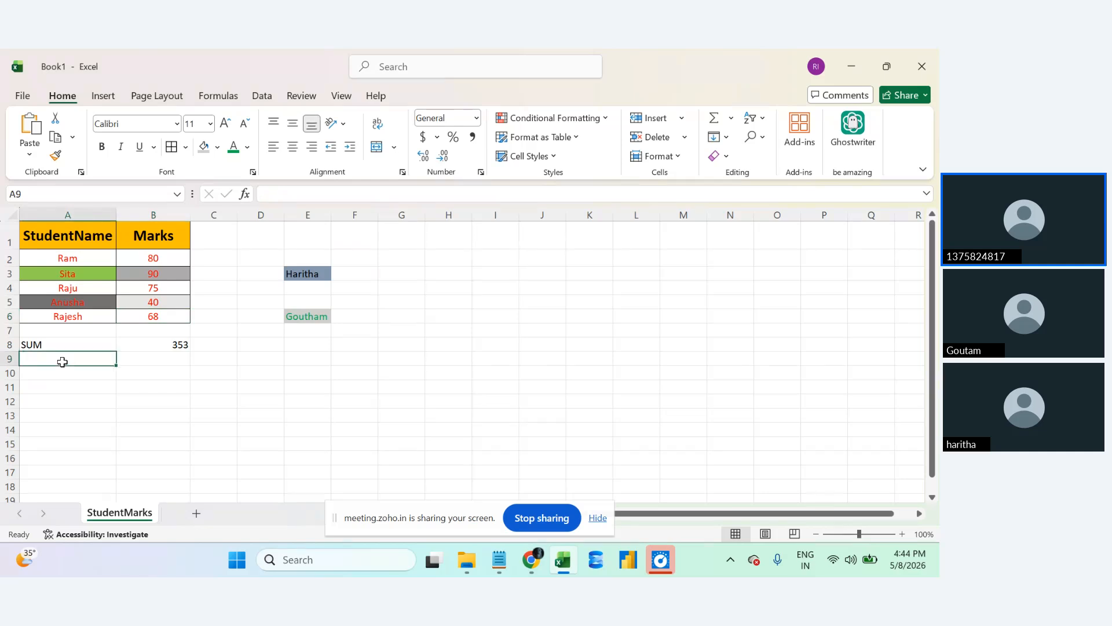
text(Tota)
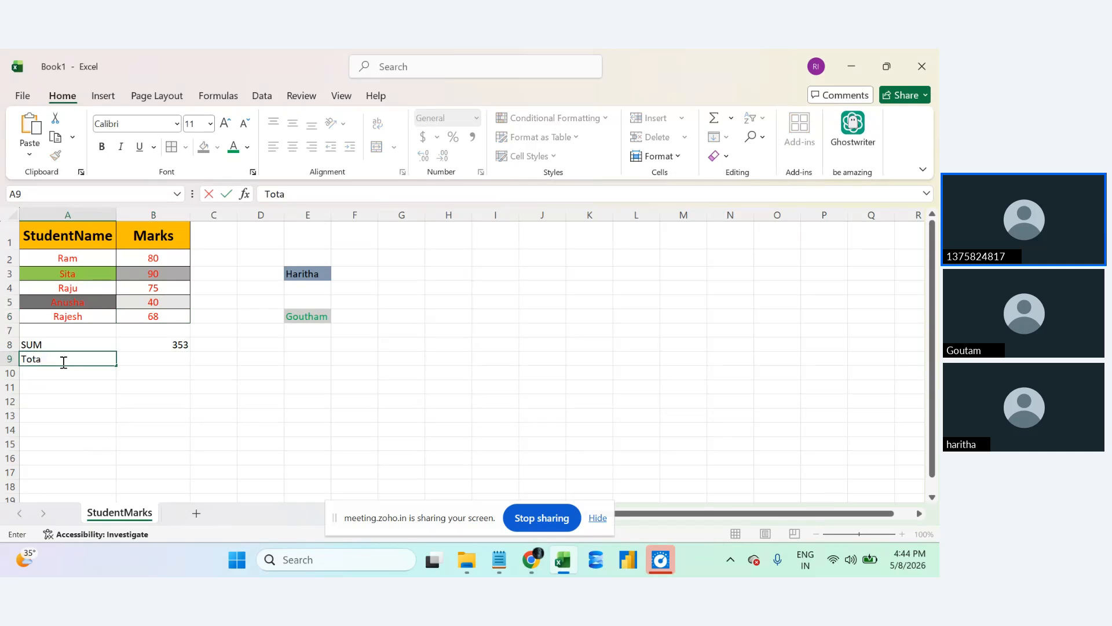
text(l Marks)
click(141, 358)
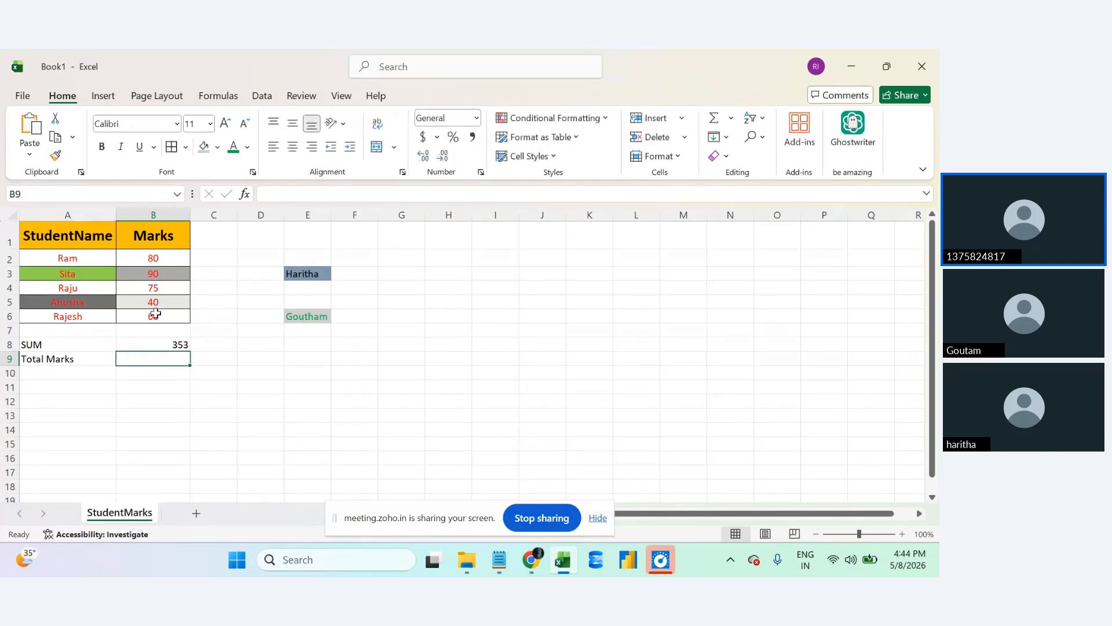
click(47, 360)
double_click(48, 359)
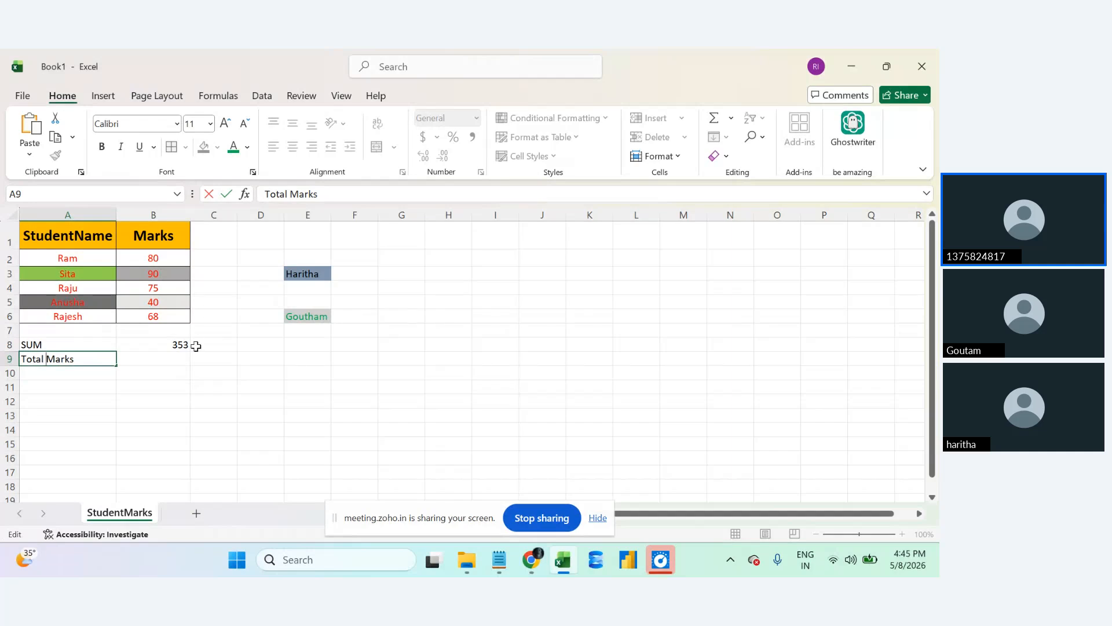
click(153, 363)
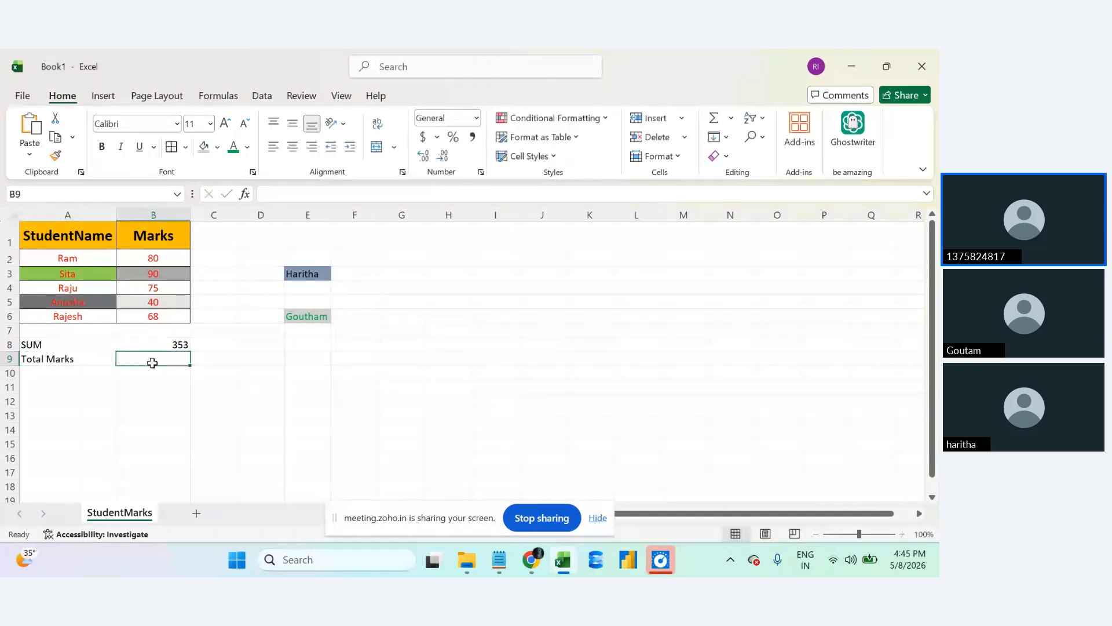
Switch to the Notepad notes and add a MAX line below the SUM --> ADD line.
click(499, 559)
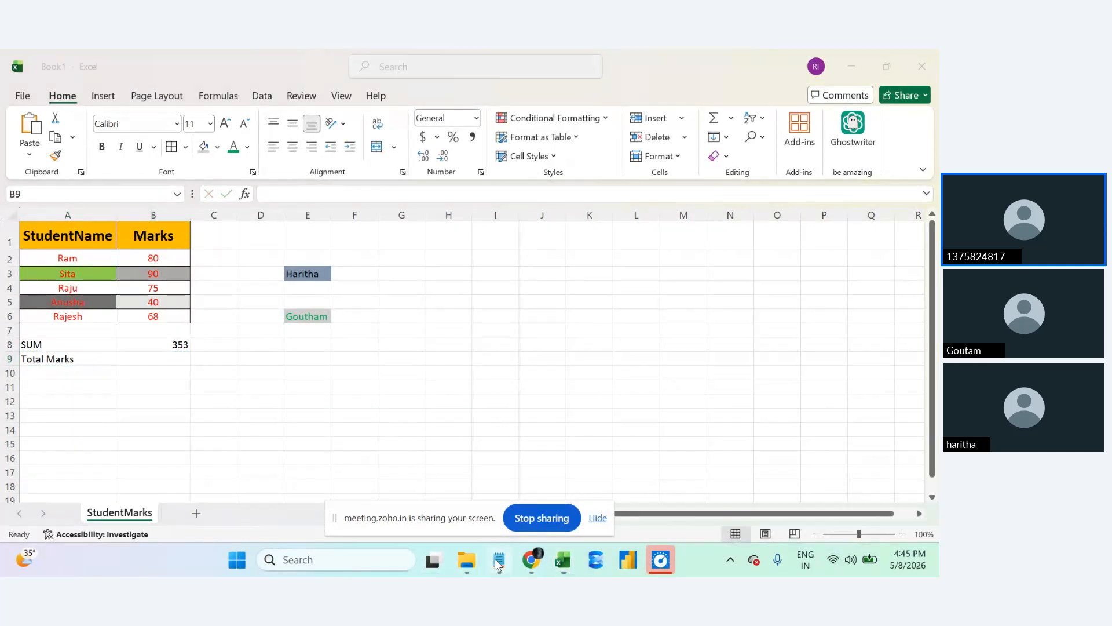
click(151, 497)
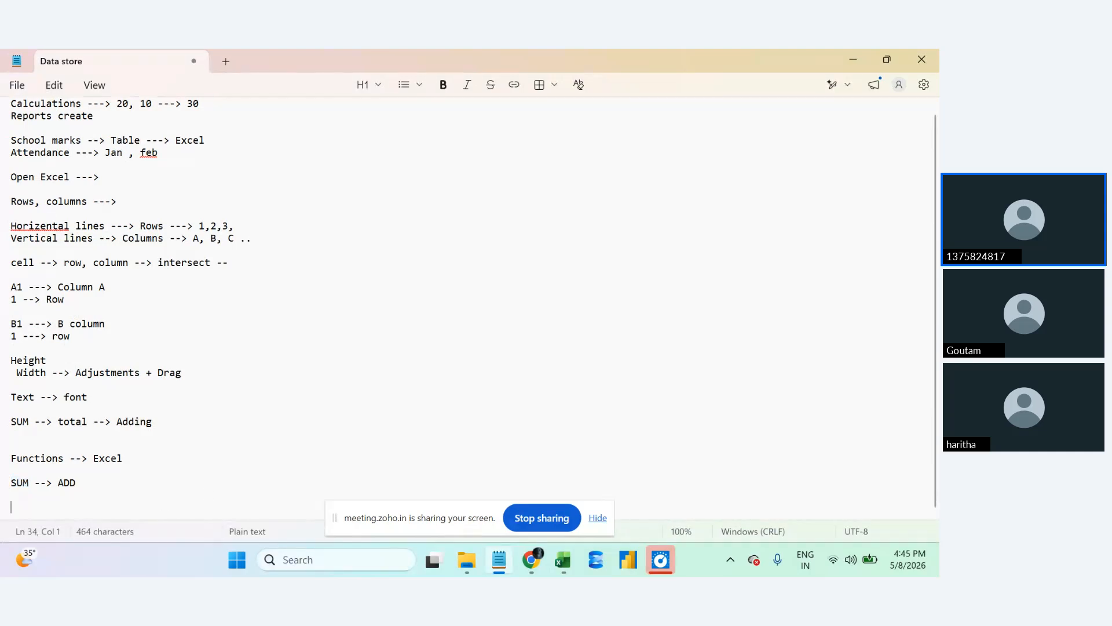
key(Return)
text(MAX)
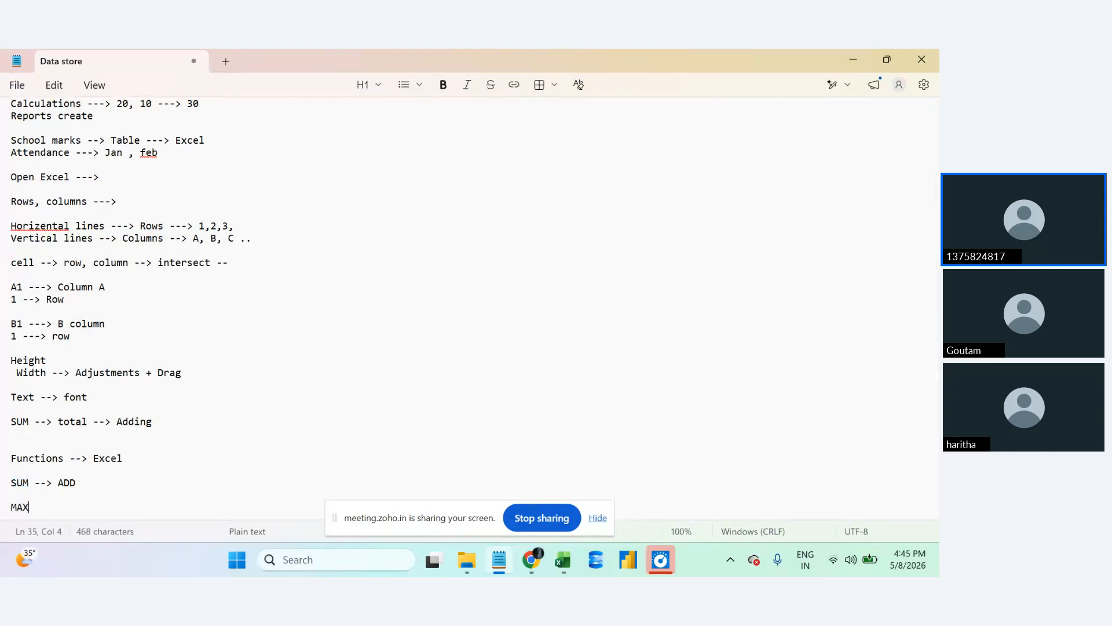
key(Return)
key(Return)
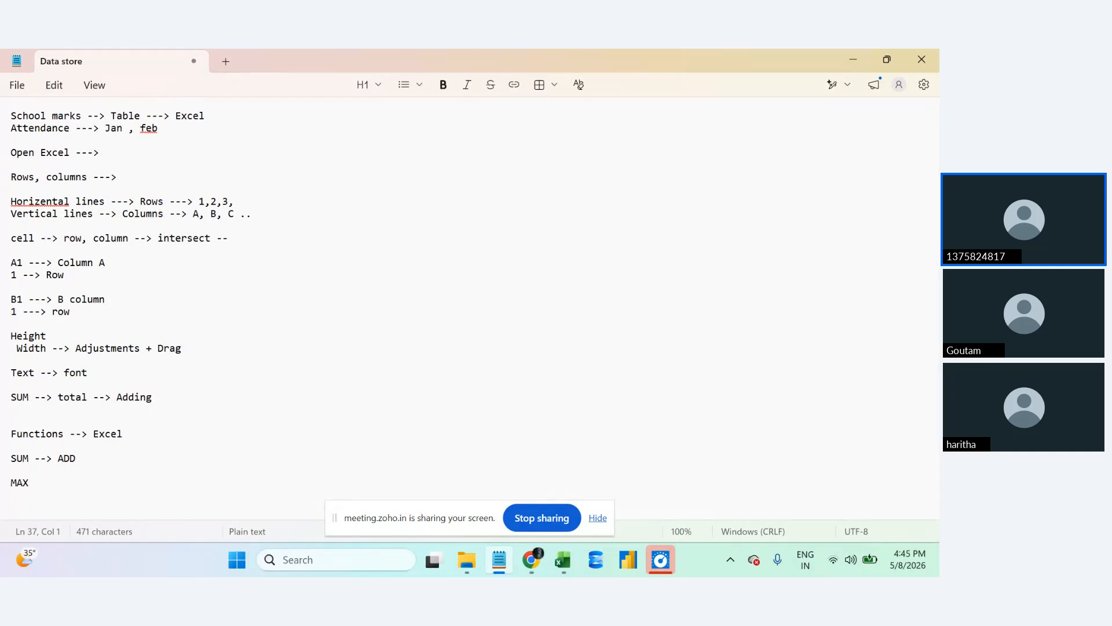
Add the function names MIN, COUNT and AVG on separate lines below MAX in the notes.
text(MIN)
key(Return)
text(COUNT)
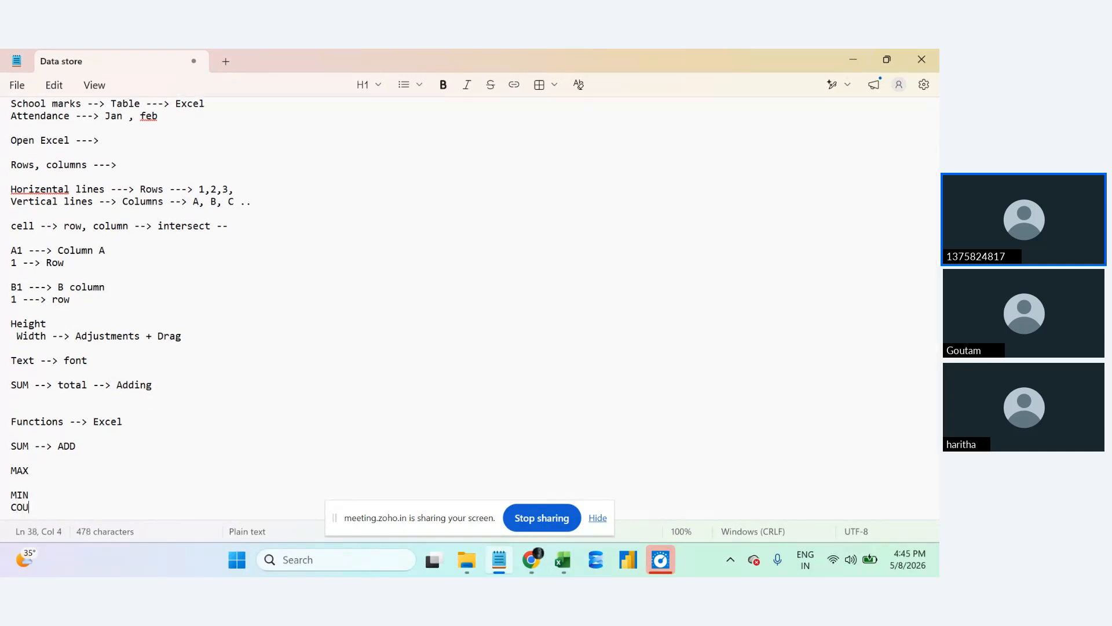
key(Return)
key(Return)
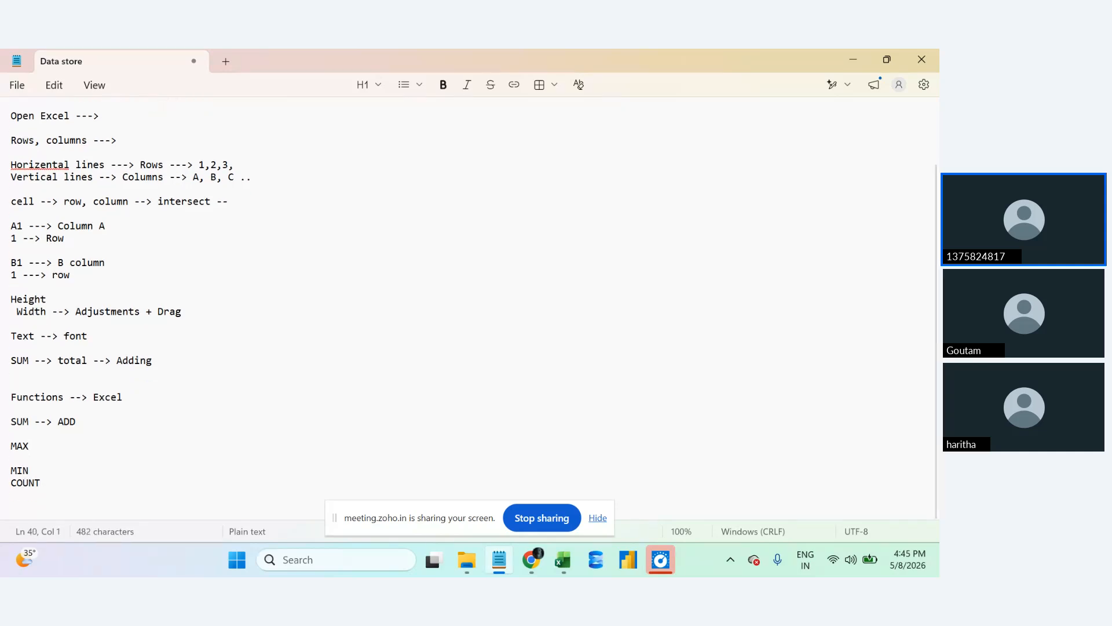
key(Up)
text(AVG)
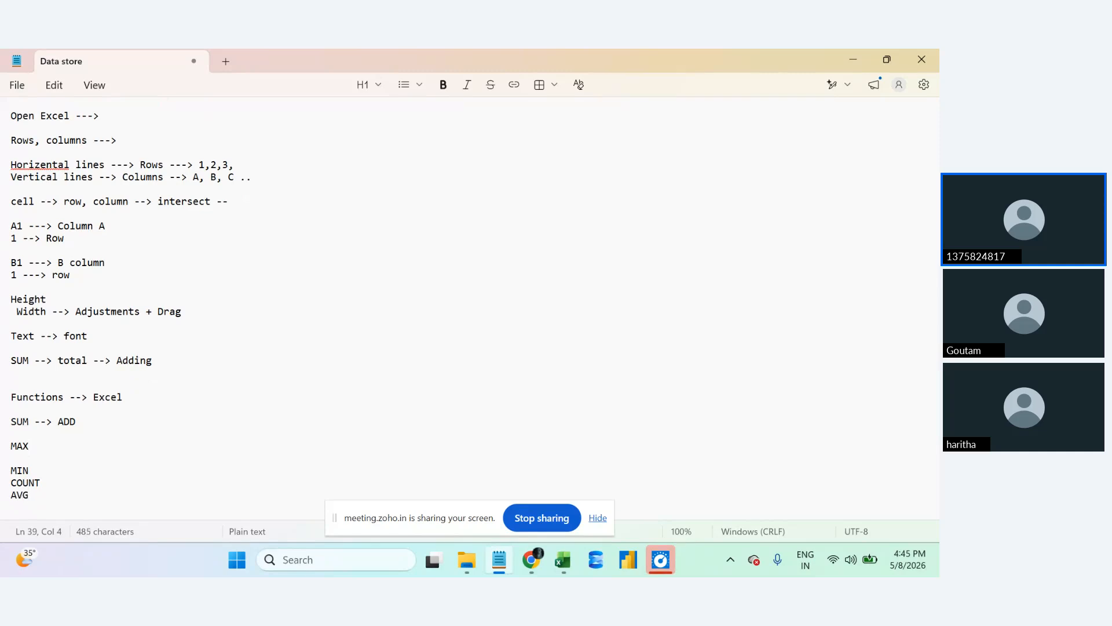
Expand the AVG entry at the end of the function list to AVERAGE.
click(29, 420)
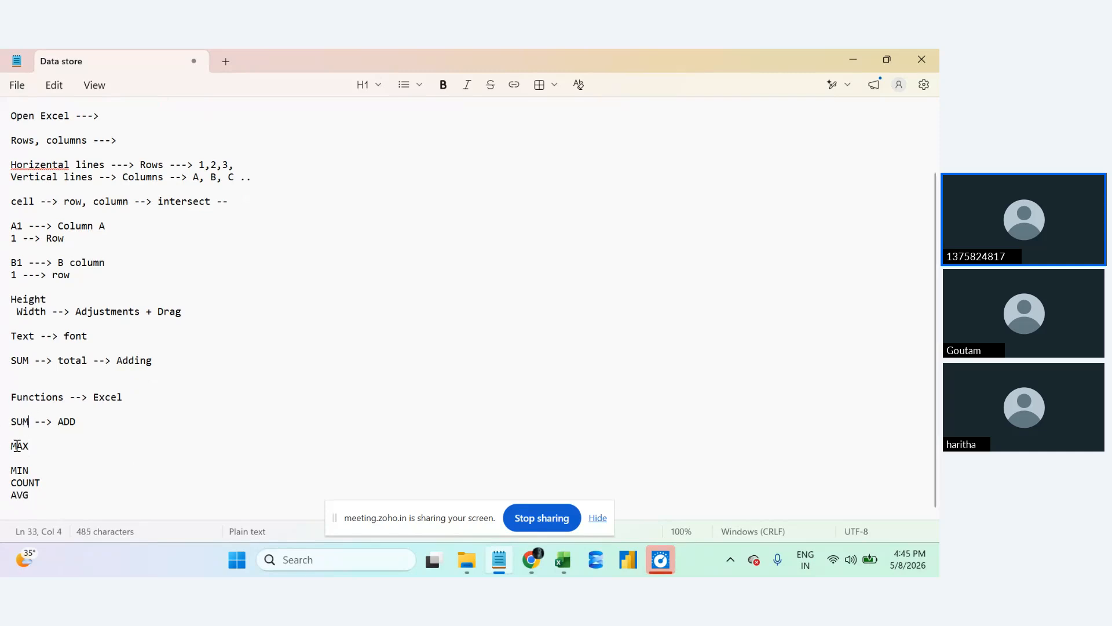
click(17, 446)
click(23, 484)
click(48, 495)
key(BackSpace)
text(ERAGE)
Switch to Excel and begin the formula =SUM in cell B9 beside Total Marks.
click(560, 564)
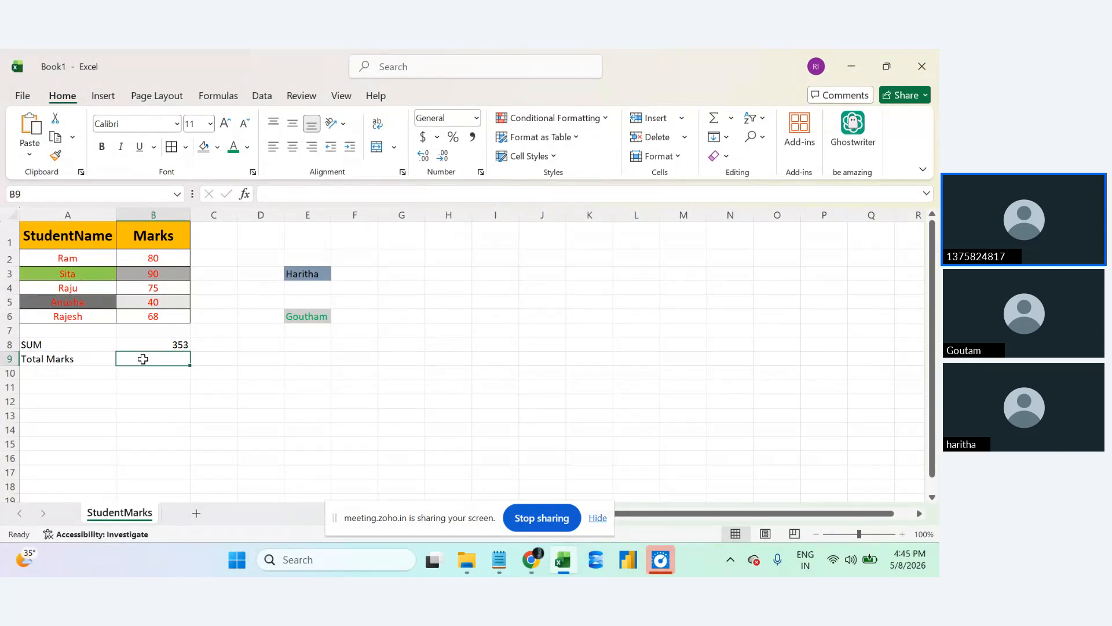
click(268, 191)
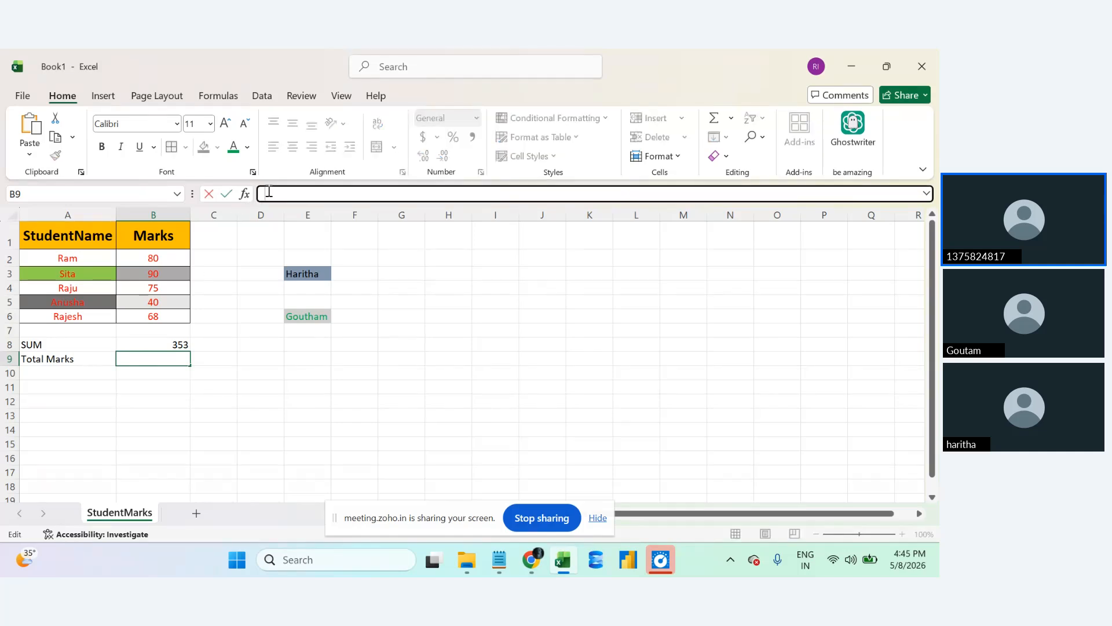
text(=)
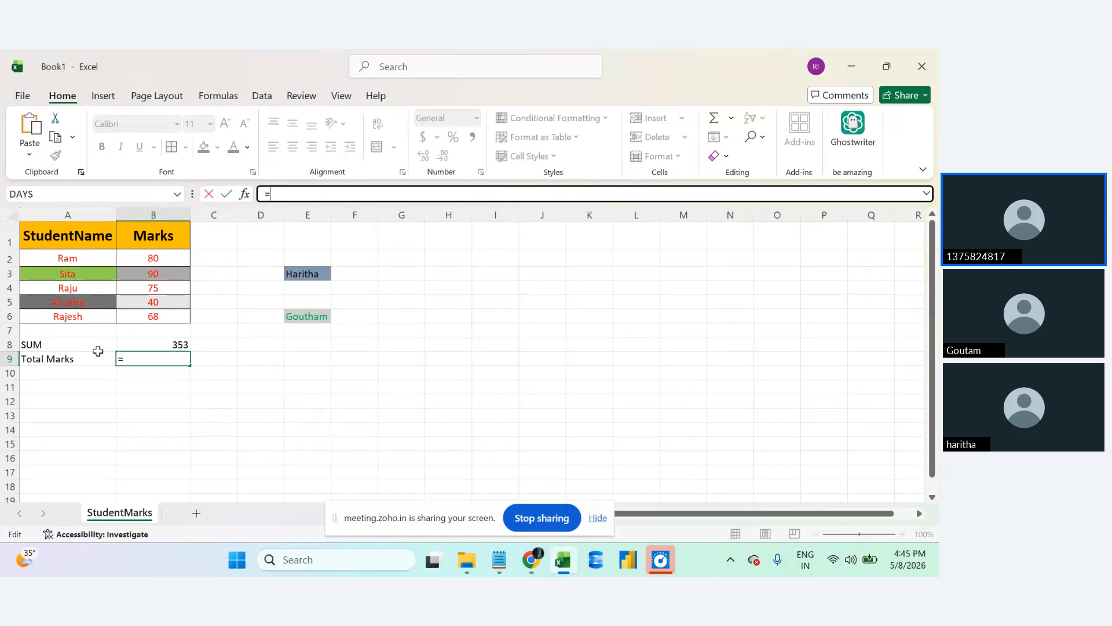
text(SUM)
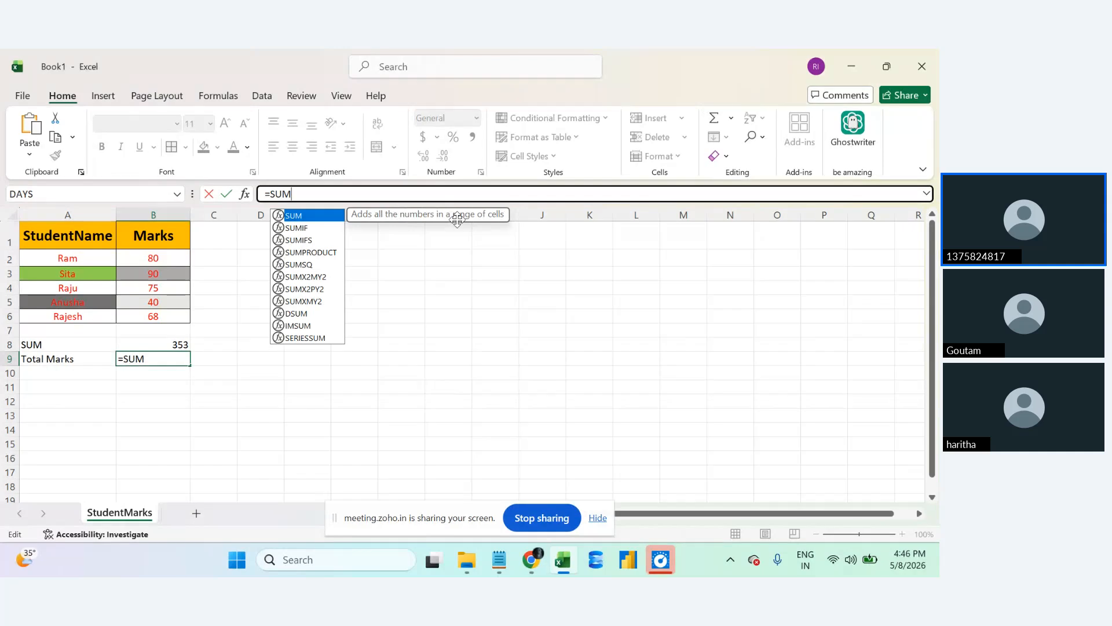
Reopen the unfinished =SUM entry in cell B9 and retype its final letter to bring up the function suggestions.
click(375, 362)
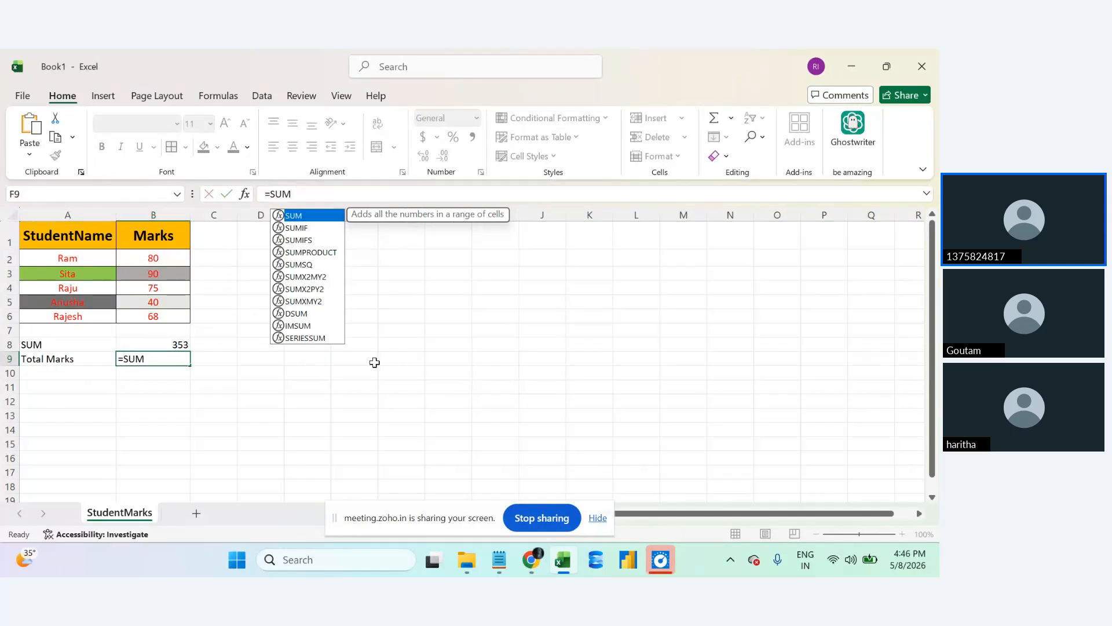
click(156, 356)
click(300, 194)
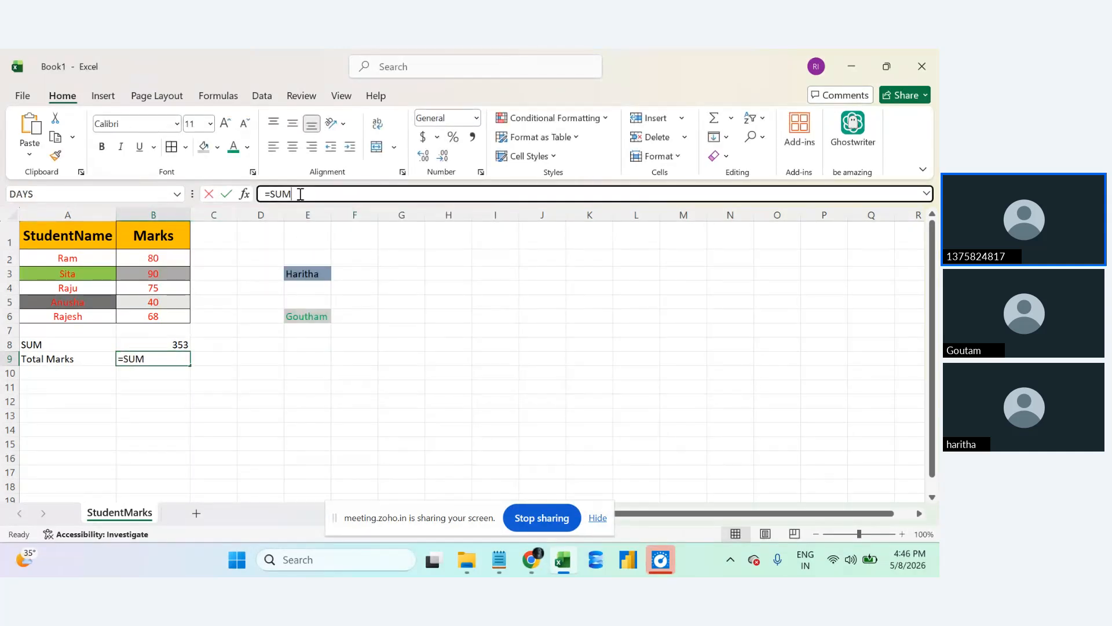
key(BackSpace)
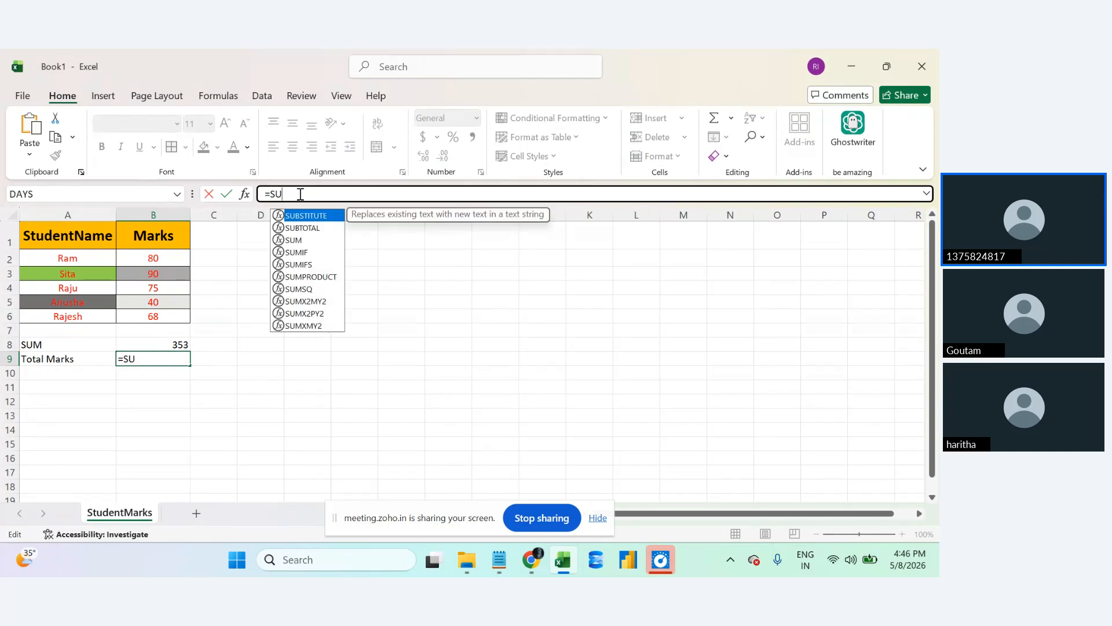
text(M)
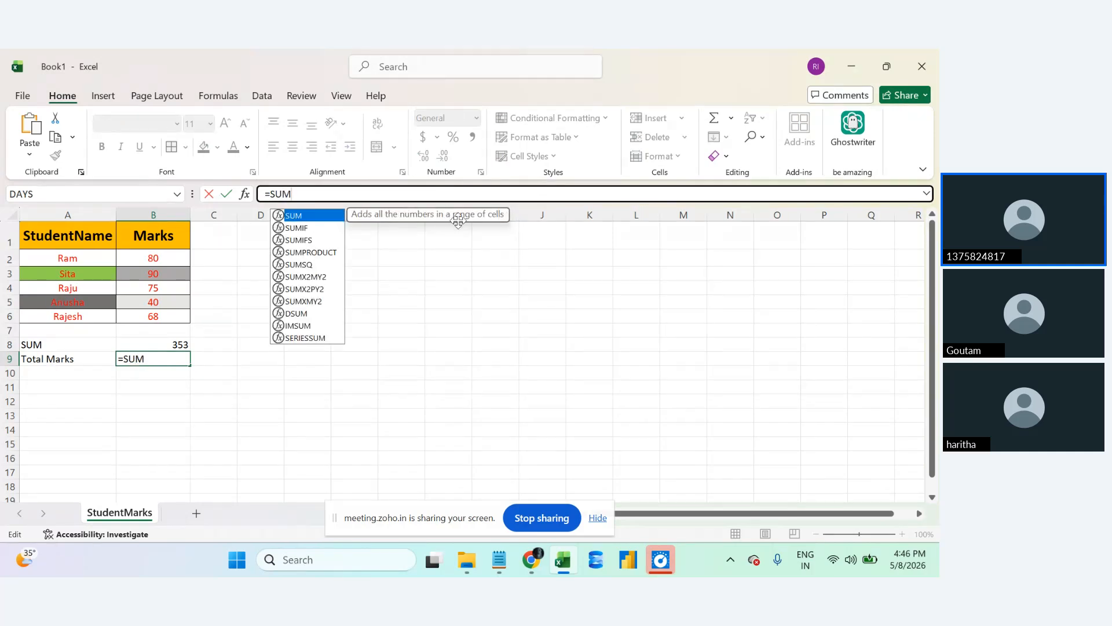
Switch to the Notepad notes and add the line "Range --->" below AVERAGE, separated by a blank line.
click(494, 561)
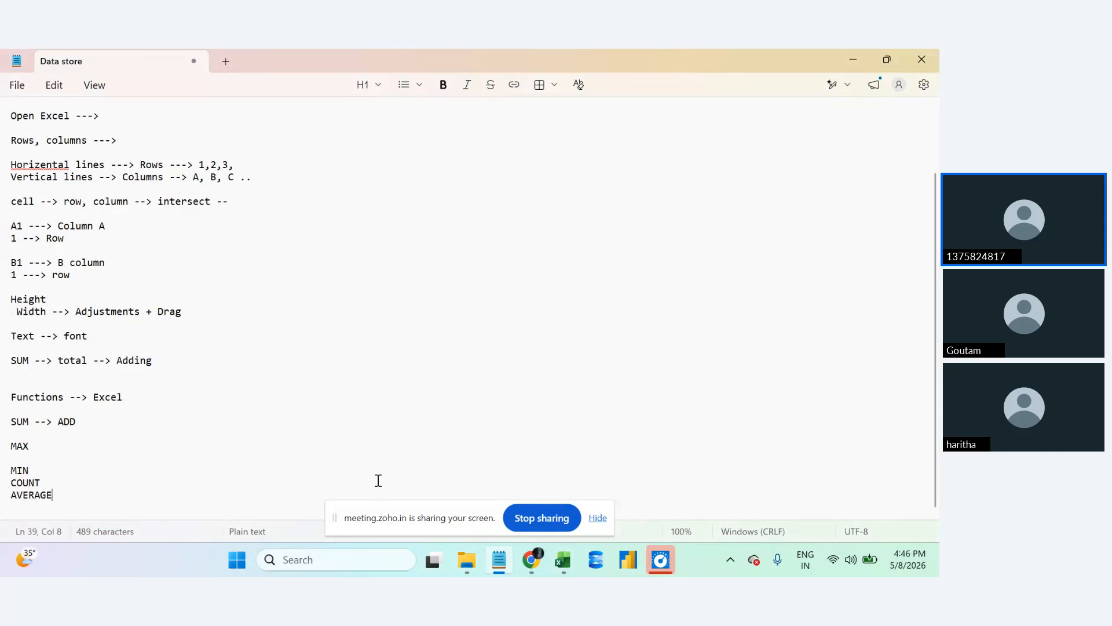
key(Return)
key(Return)
text(Range --)
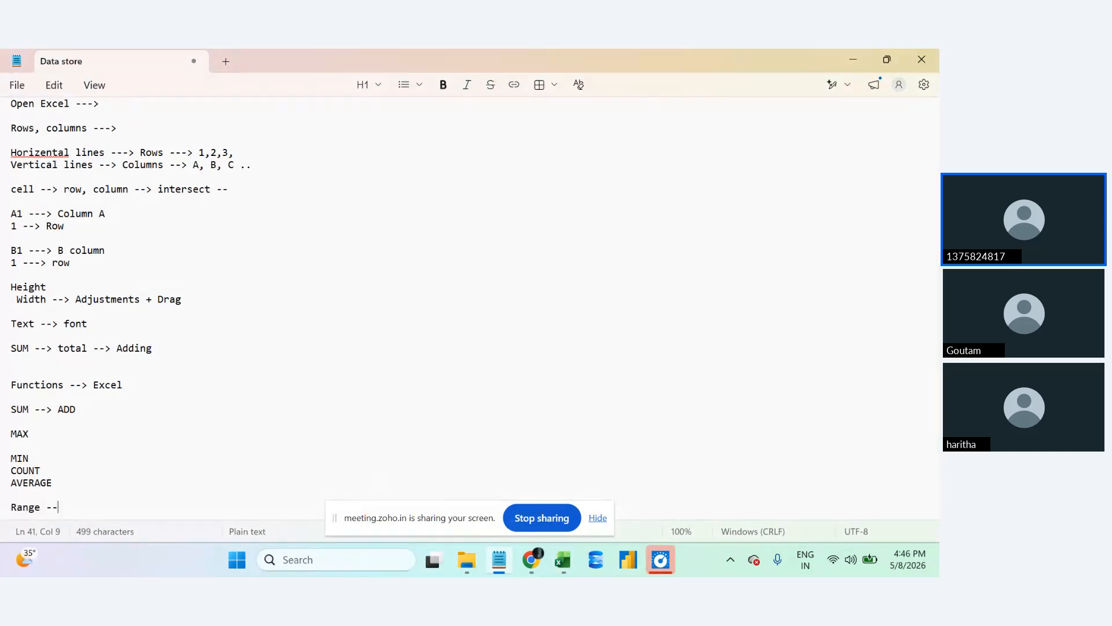
text(->)
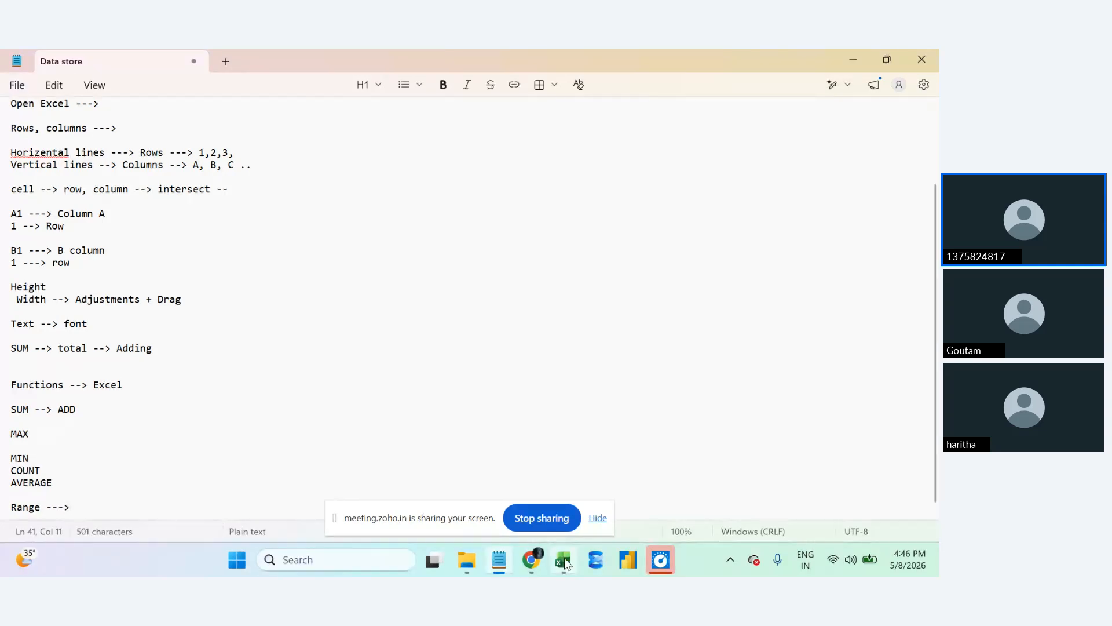
Switch to Excel and point out marks cells B2:B3, B6 and B5 by selecting them, ending on blank cell J4.
key(alt+Tab)
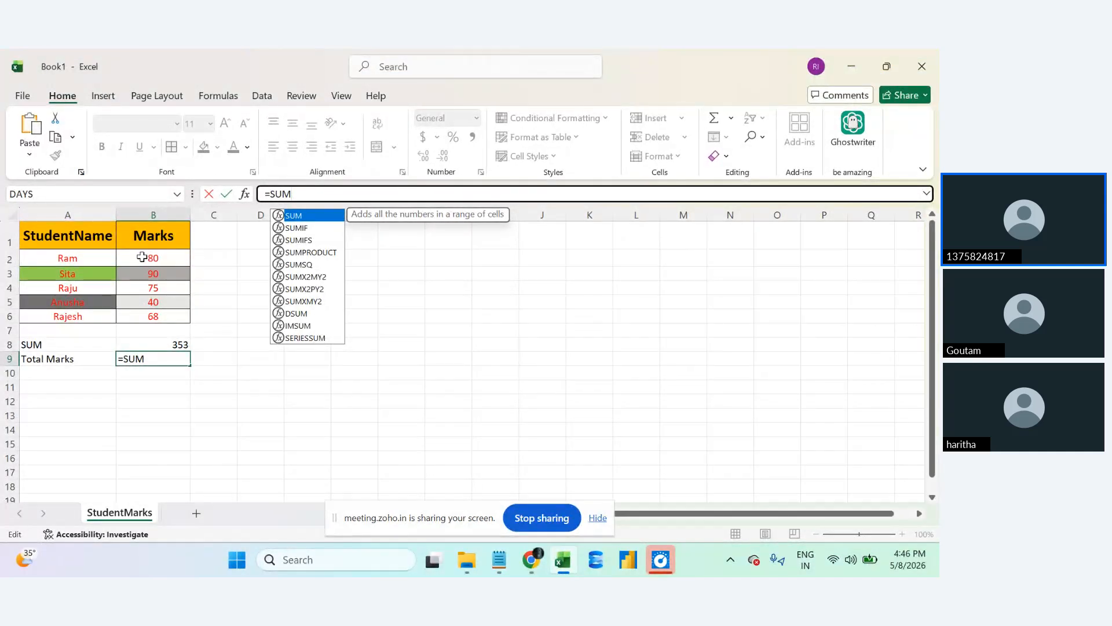
drag(142, 257, 145, 280)
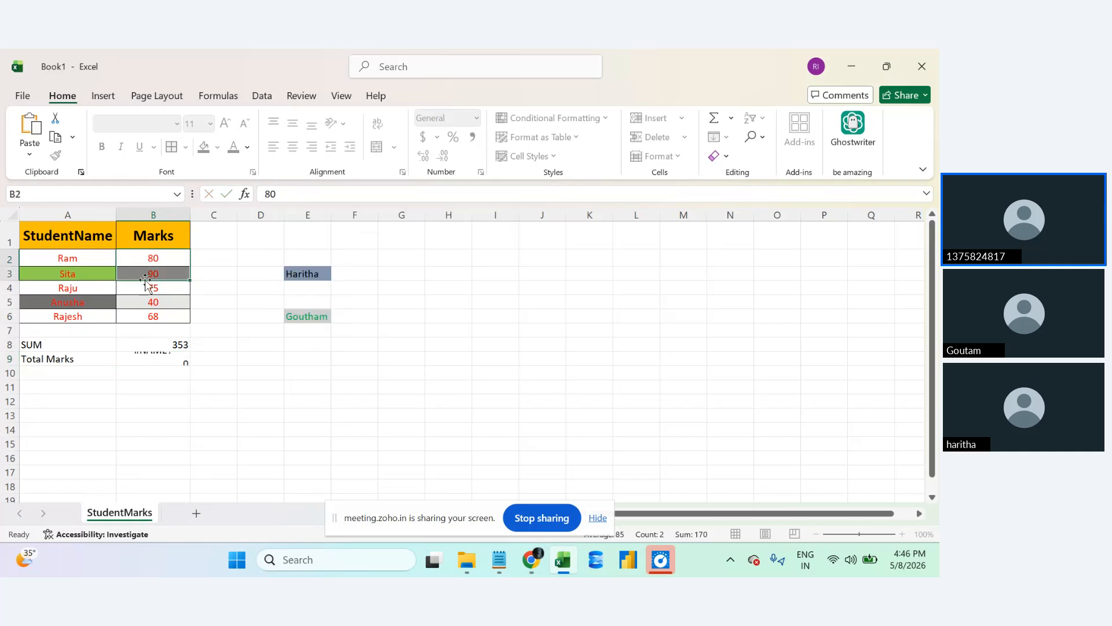
click(154, 318)
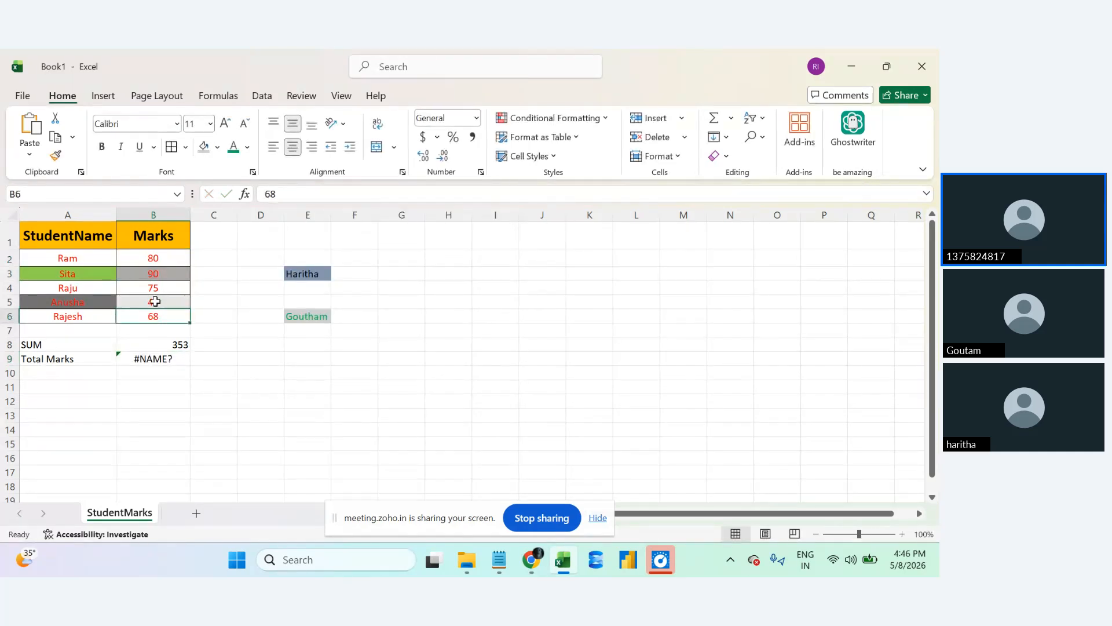
click(154, 302)
click(441, 286)
click(527, 288)
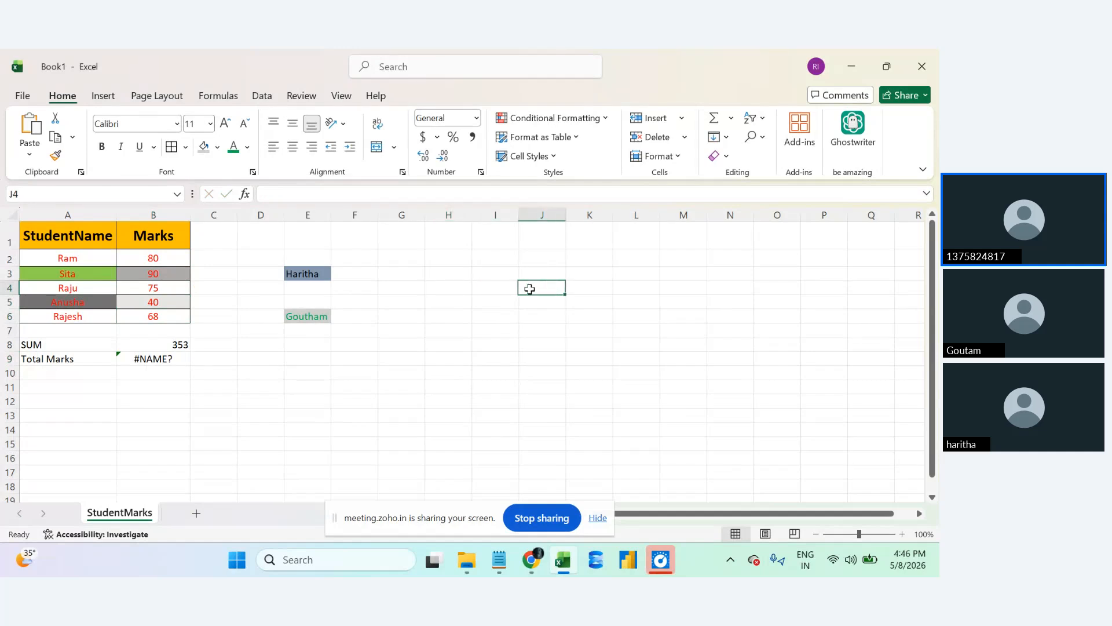
Demonstrate cell ranges by selecting blank block H3:J6, table cells A2:B3 and A2:B6, and blank block G3:J7.
drag(434, 273, 539, 320)
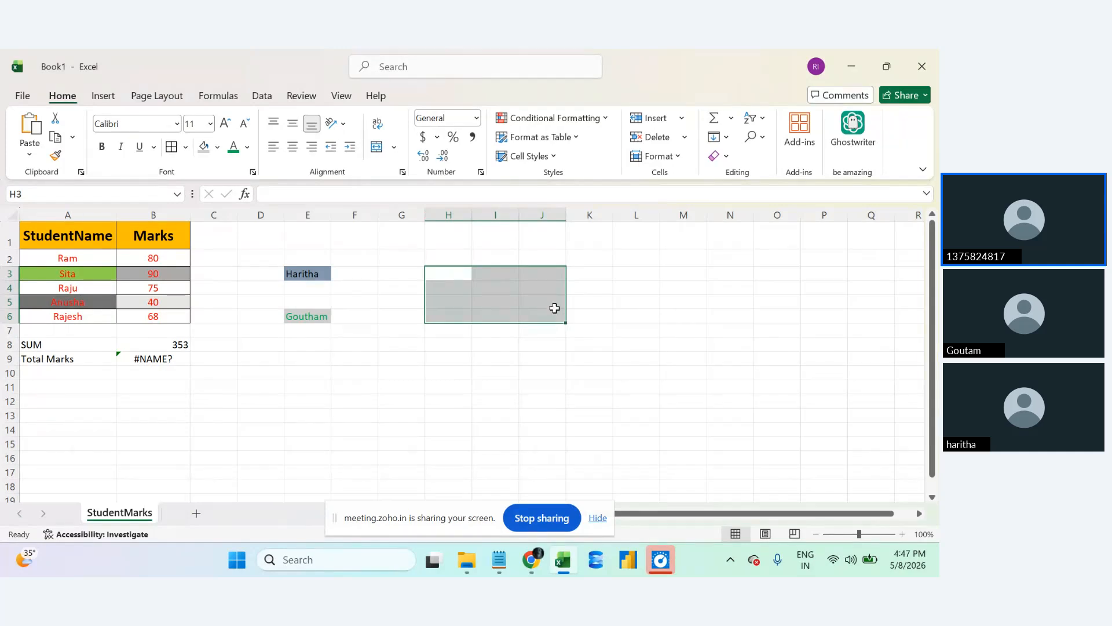
click(361, 401)
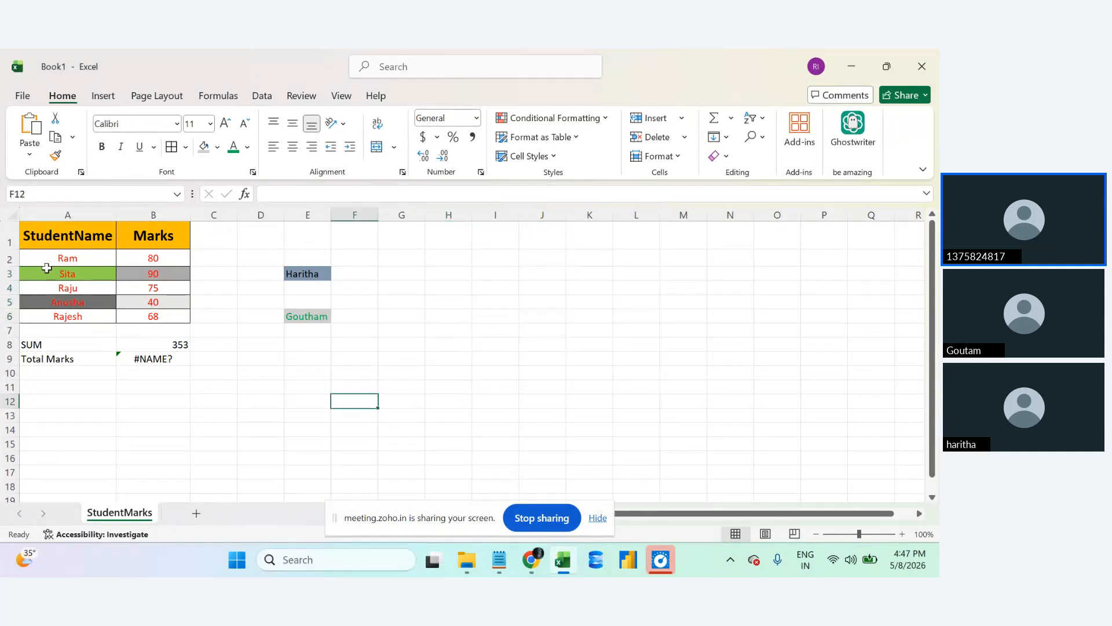
drag(46, 258, 133, 273)
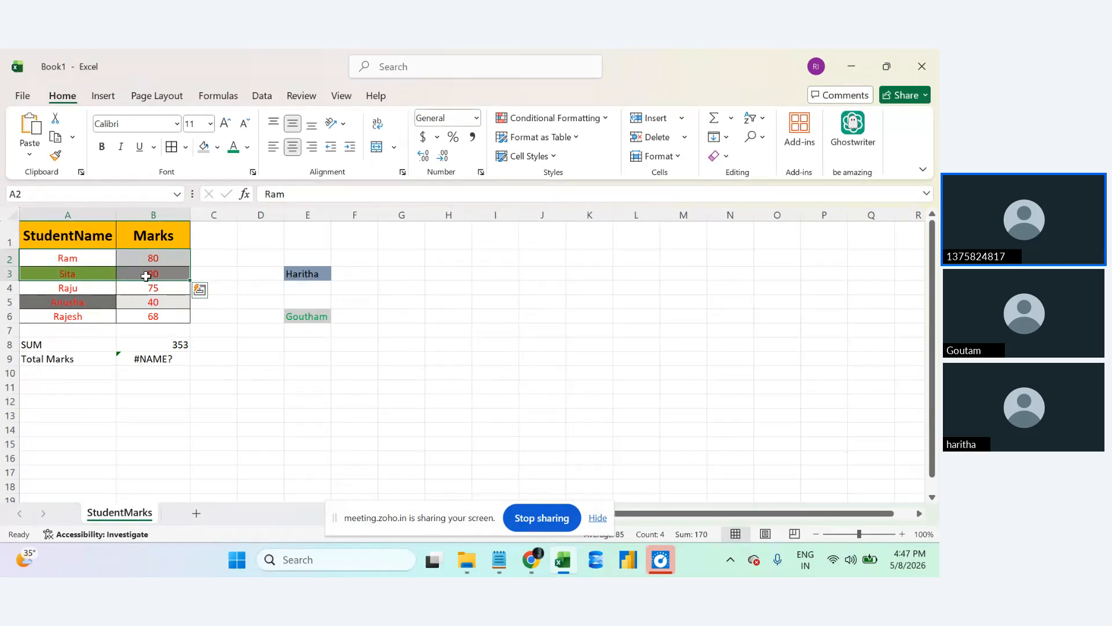
click(121, 446)
drag(62, 257, 148, 315)
drag(400, 273, 543, 326)
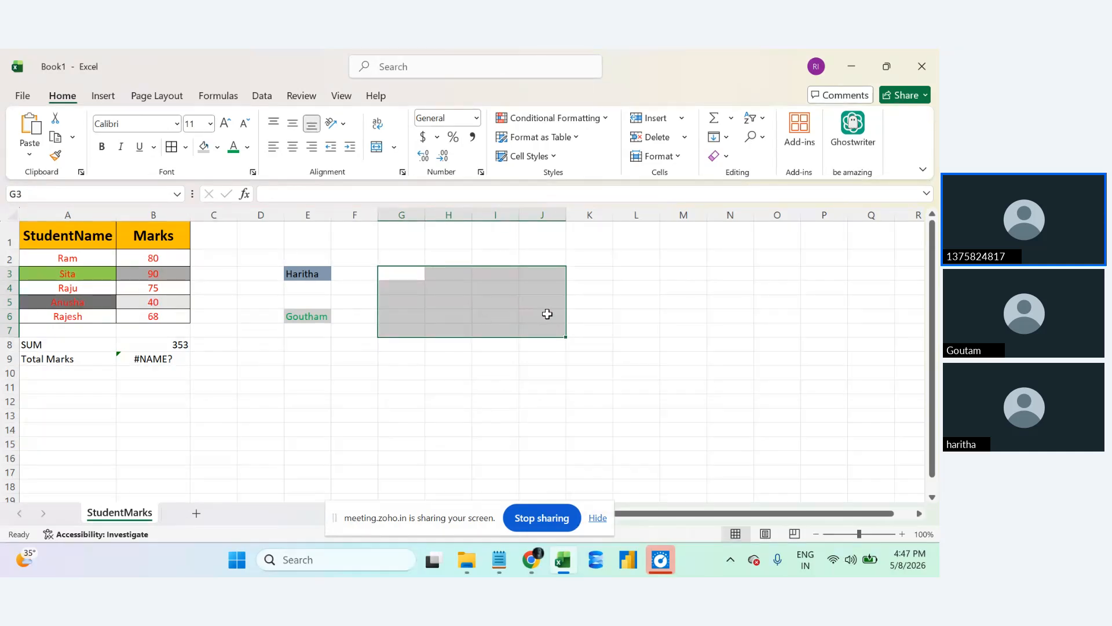
click(570, 373)
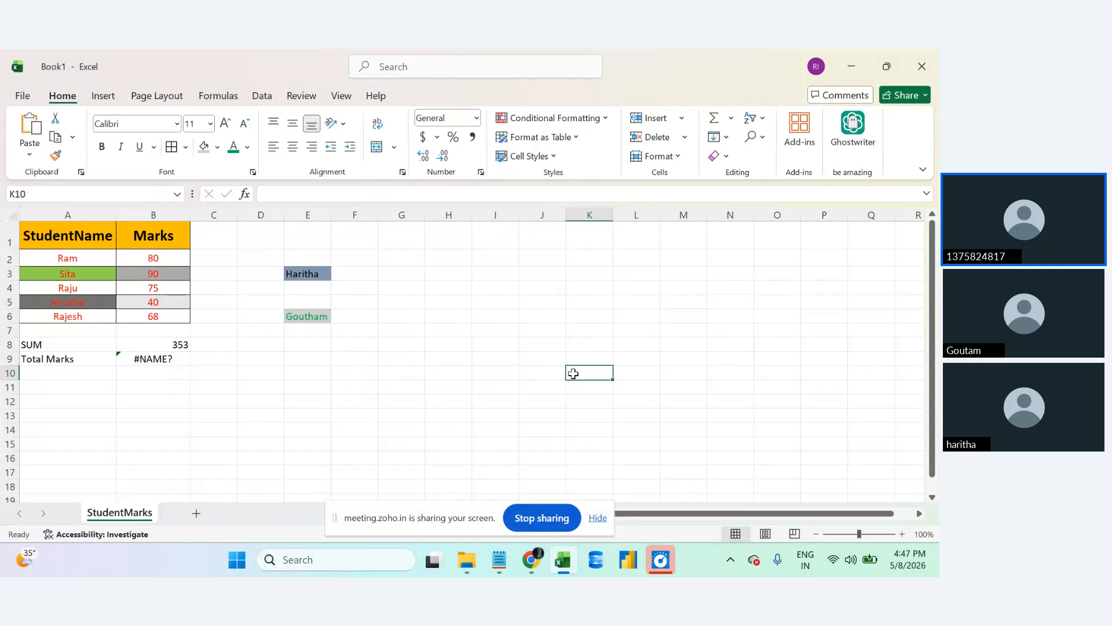
Select blank block I7:K11 as a range example, and reopen the =SUM entry in cell B9 to insert the suggested SUM function.
drag(512, 331, 588, 385)
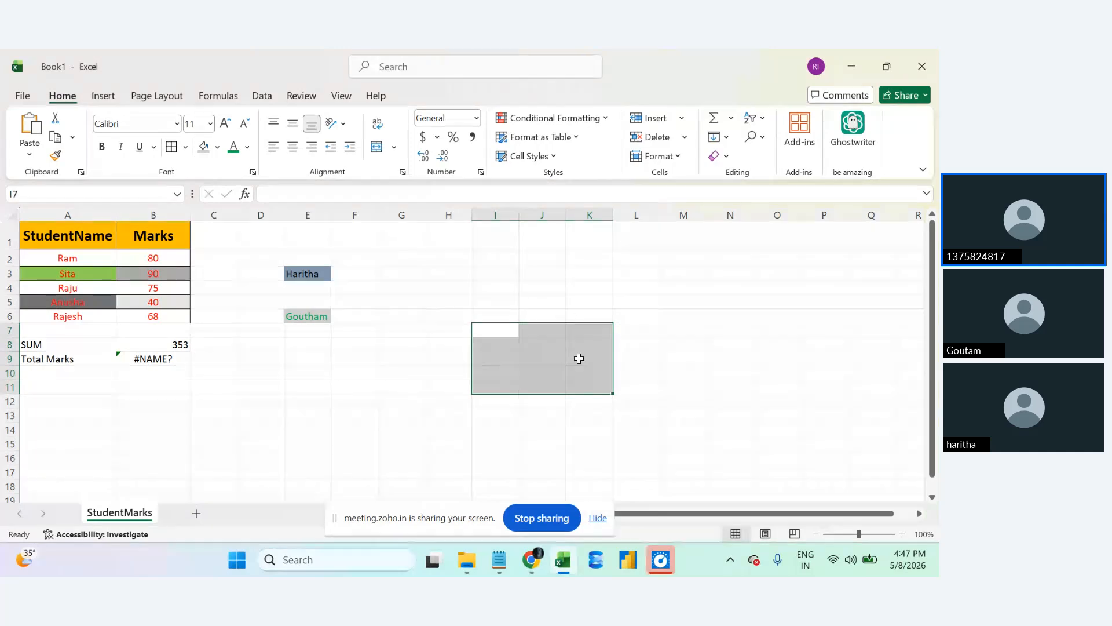
click(165, 359)
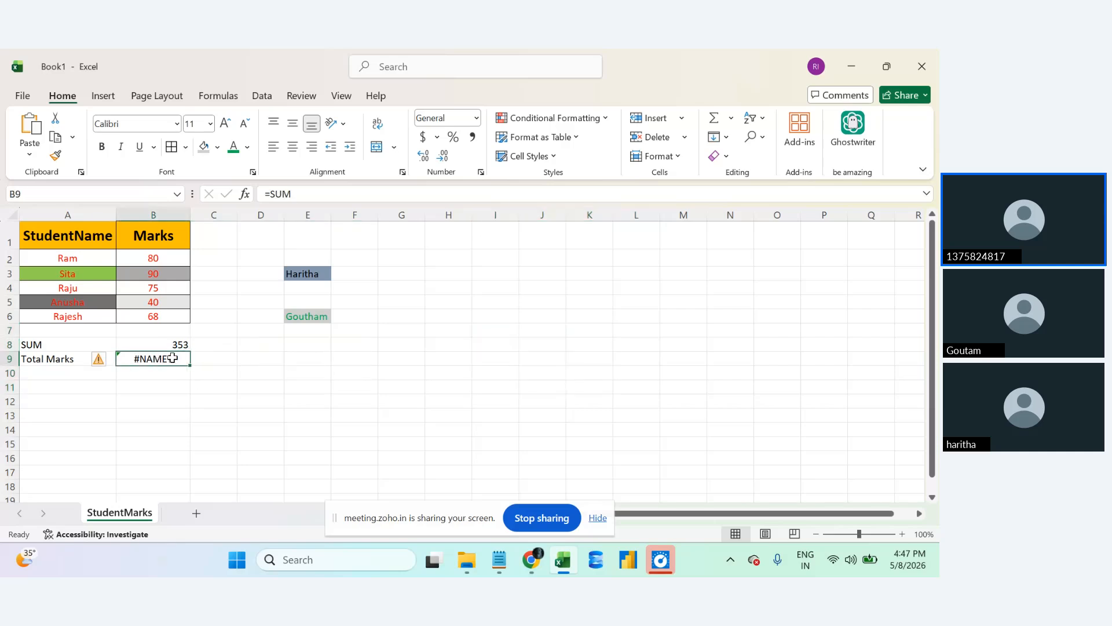
click(314, 197)
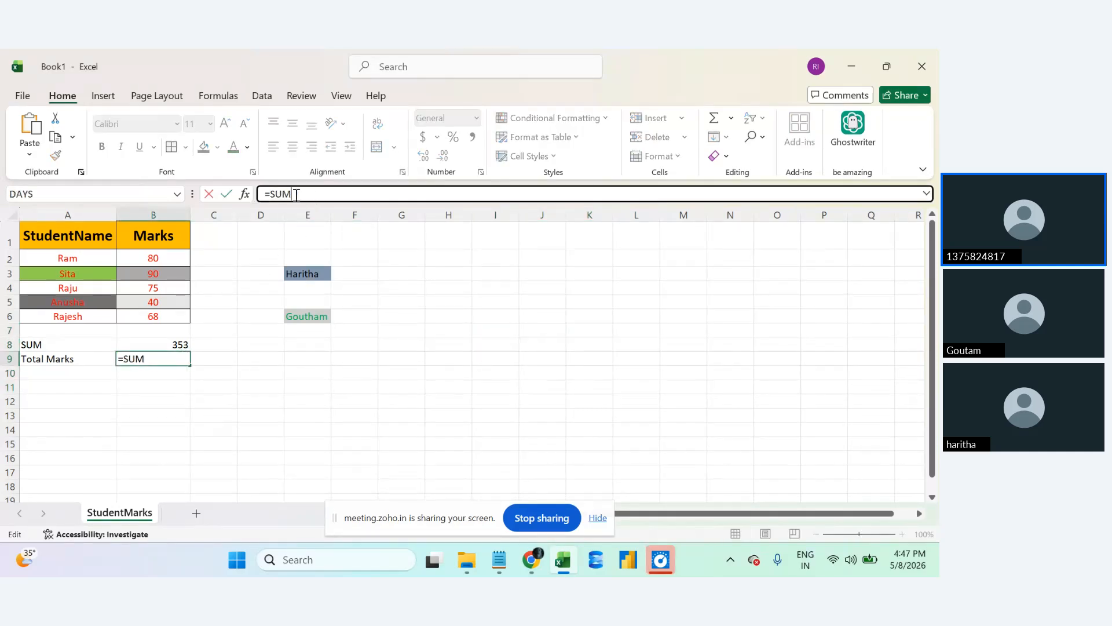
key(BackSpace)
text(M)
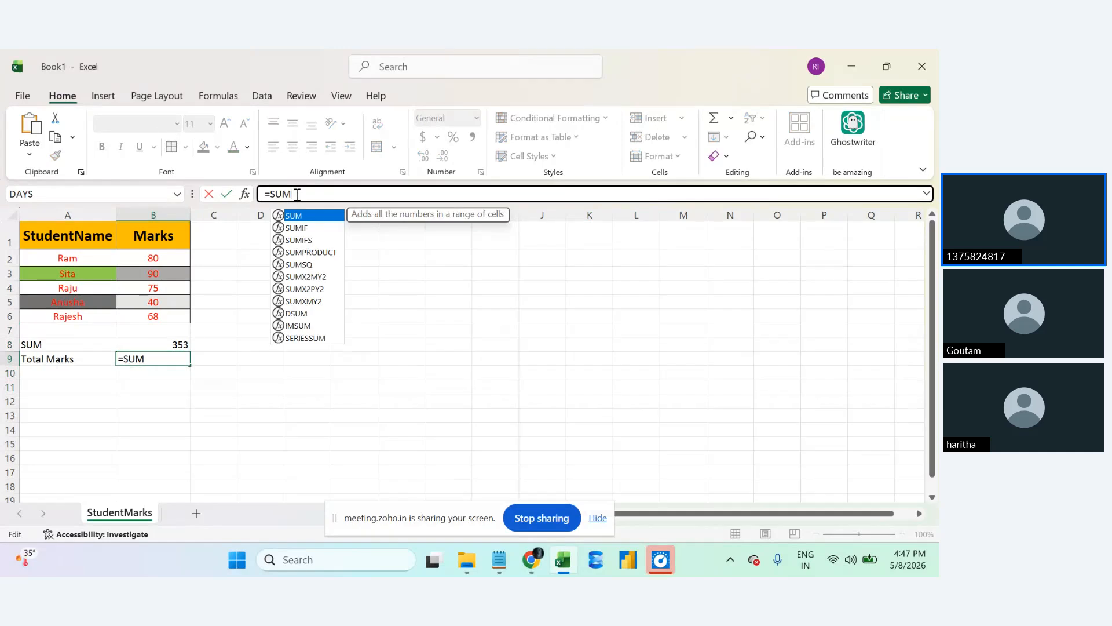
double_click(334, 218)
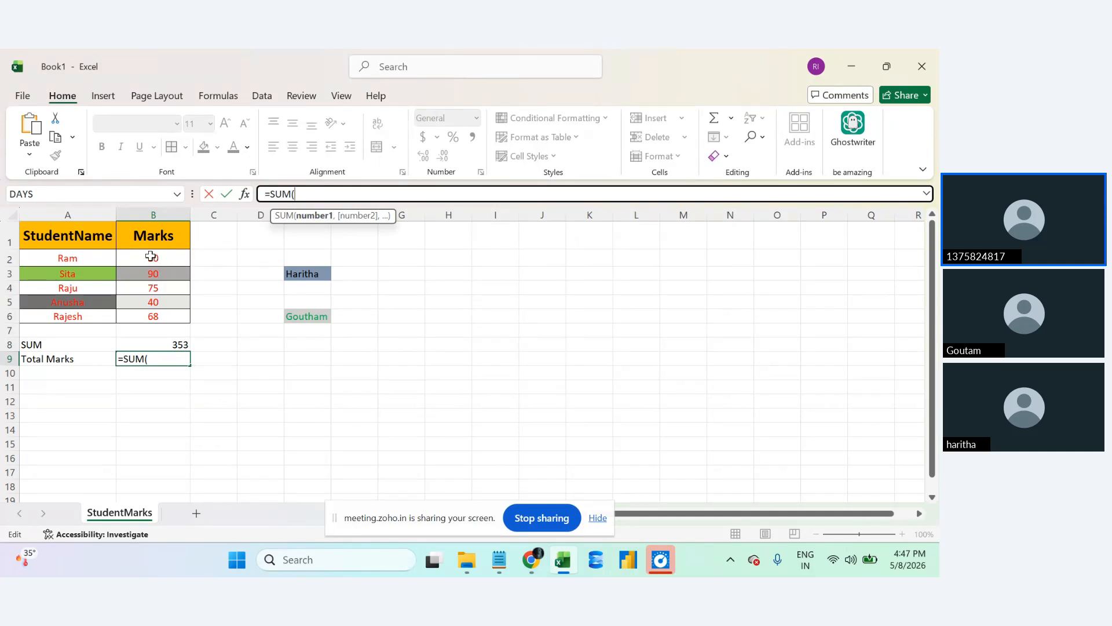
Try range B2:B6 and blank cell G6 as the SUM argument in cell B9, clearing the argument again.
click(150, 257)
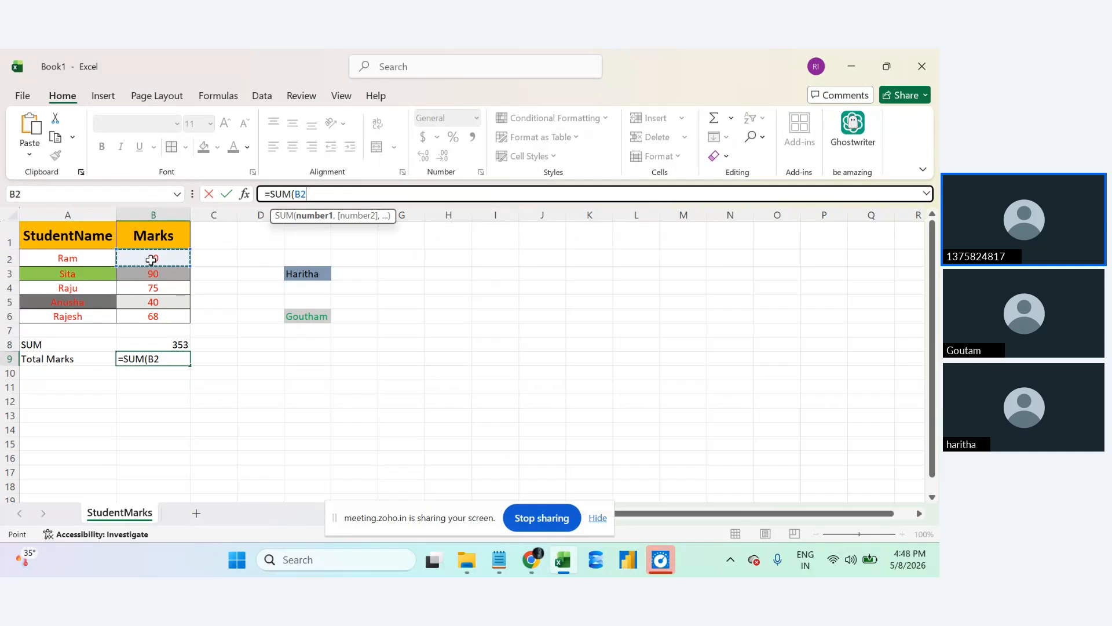
drag(152, 262, 158, 311)
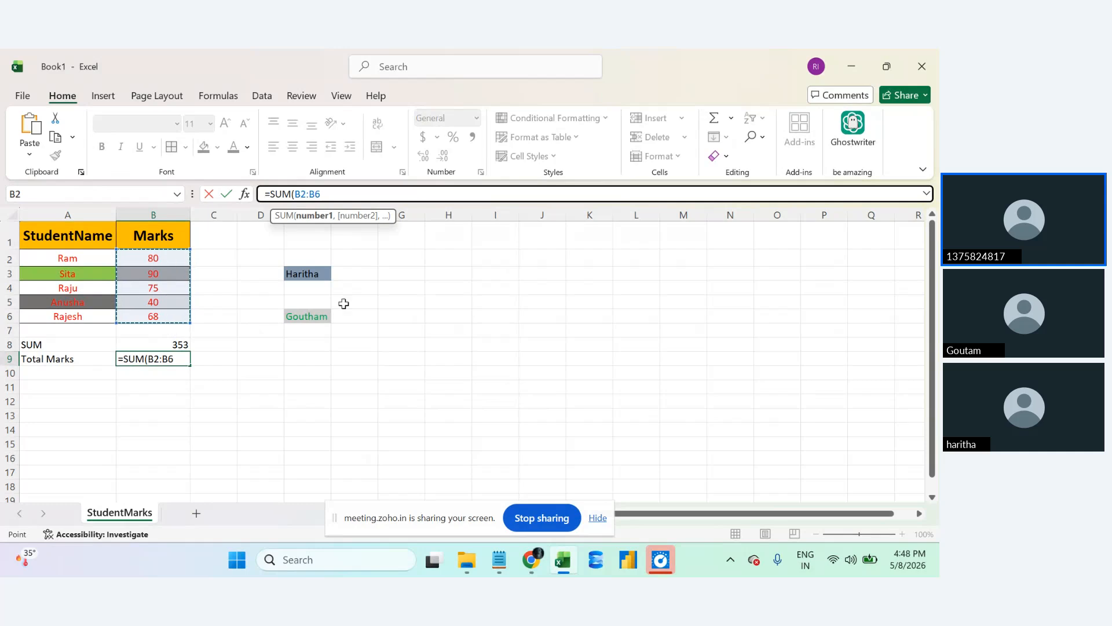
click(401, 317)
key(BackSpace)
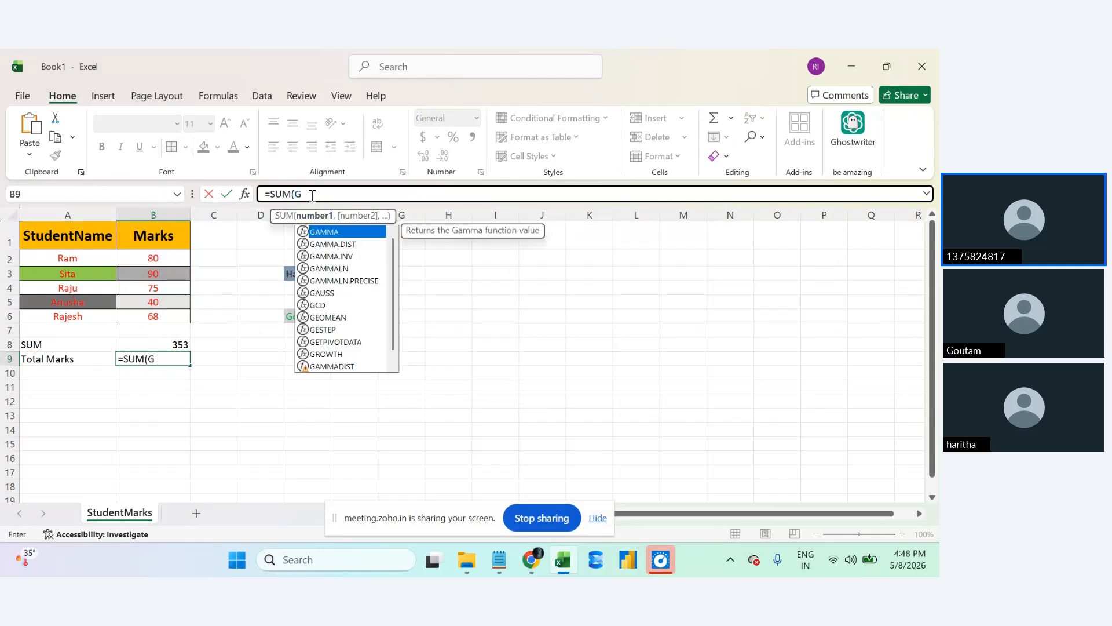
key(BackSpace)
Try range B1:B6 and the single cell B2 as the SUM argument in cell B9, clearing each one.
drag(182, 231, 177, 311)
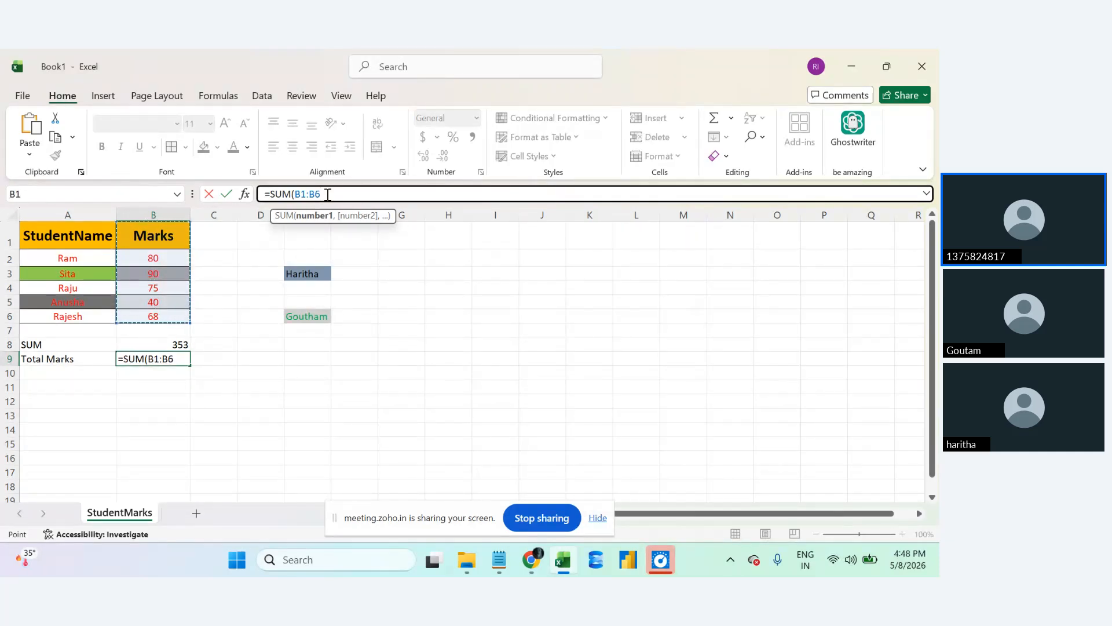
key(BackSpace)
key(BackSpace)
key(BackSpace)
key(BackSpace)
key(BackSpace)
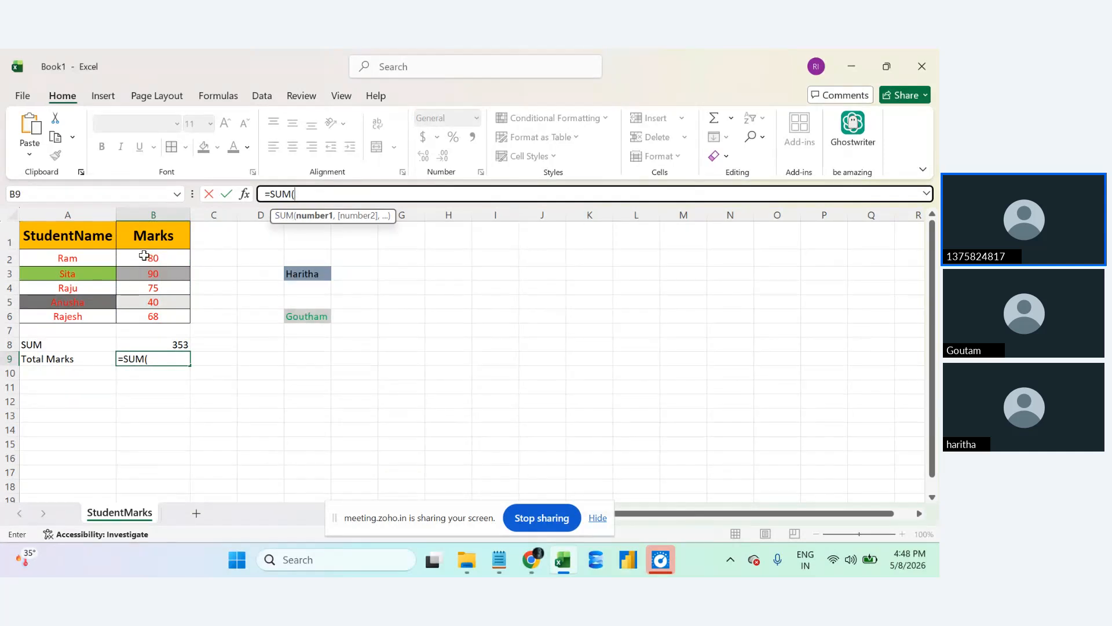
click(139, 258)
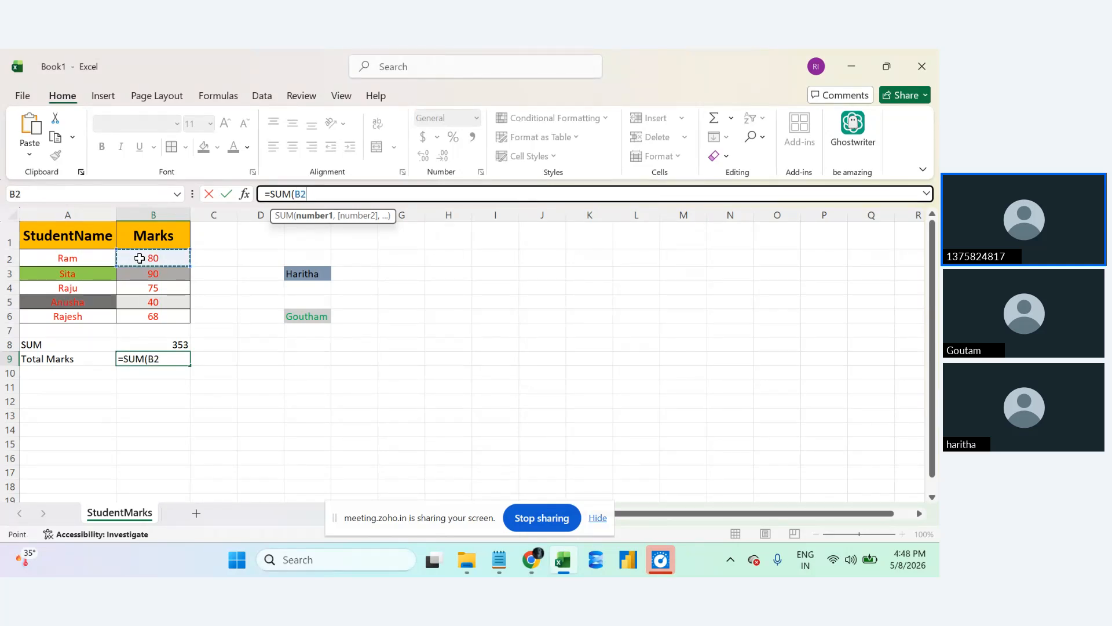
key(BackSpace)
key(BackSpace)
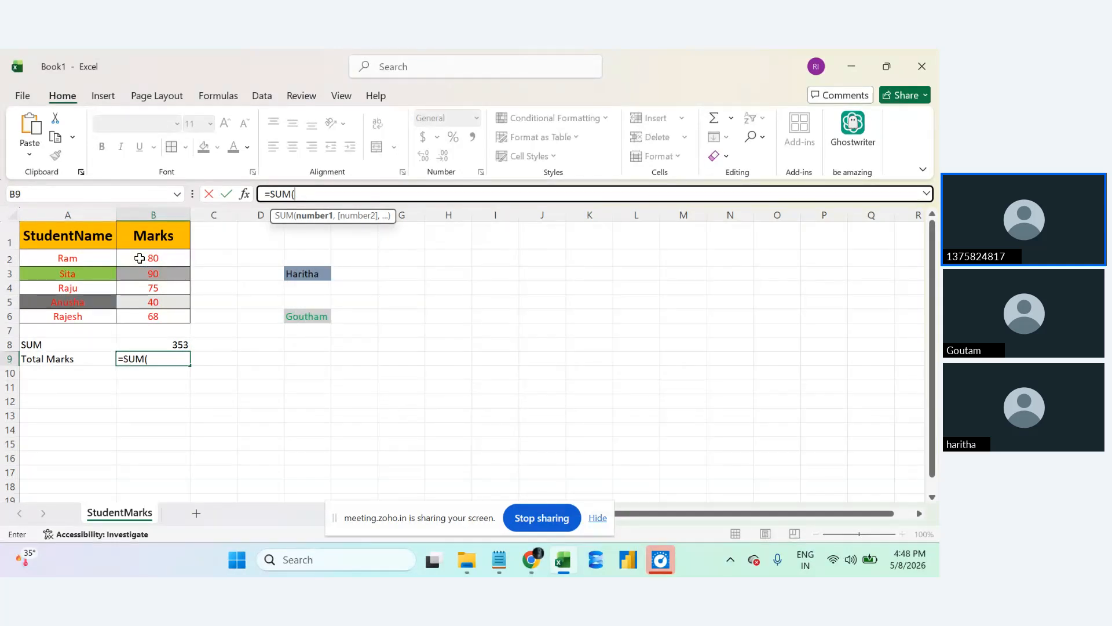
Complete the Total Marks formula in cell B9 as =SUM(B2:B6).
drag(139, 258, 156, 312)
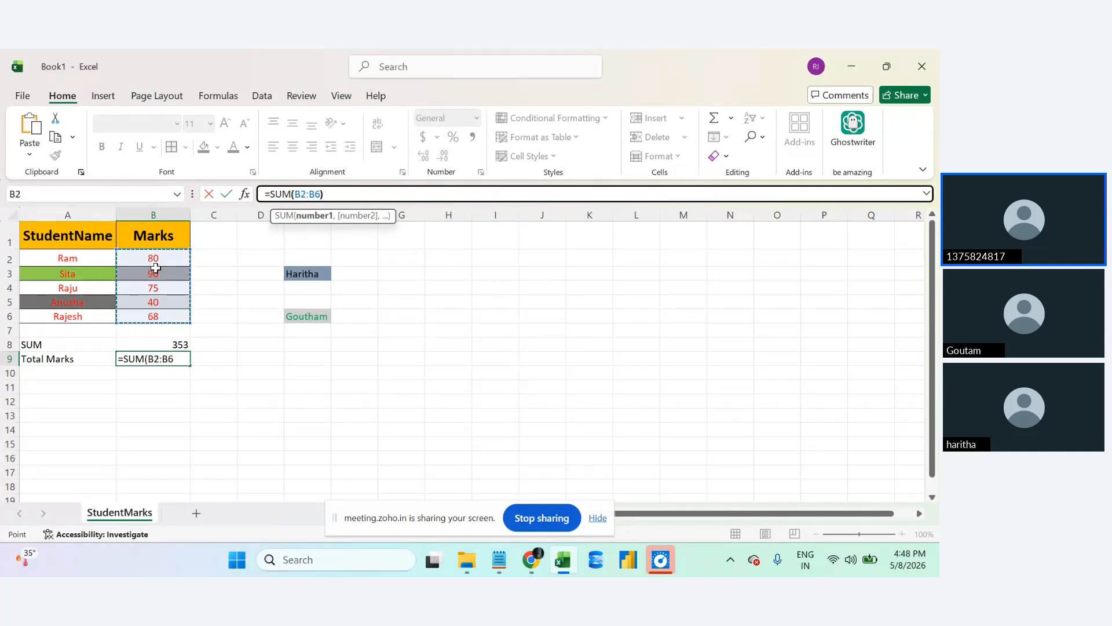
text())
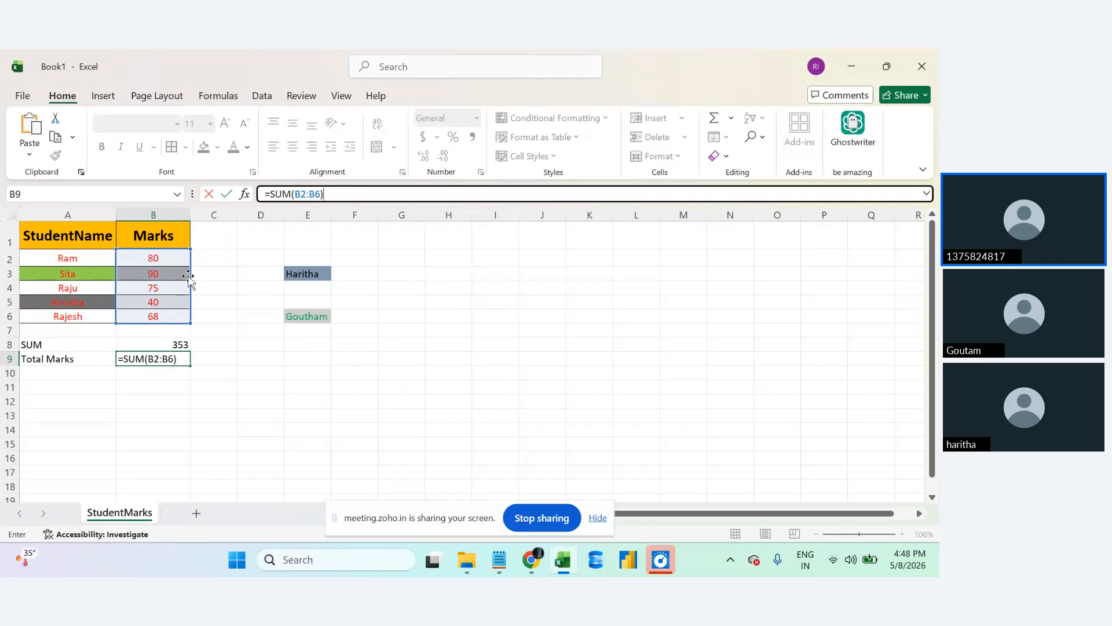
key(Return)
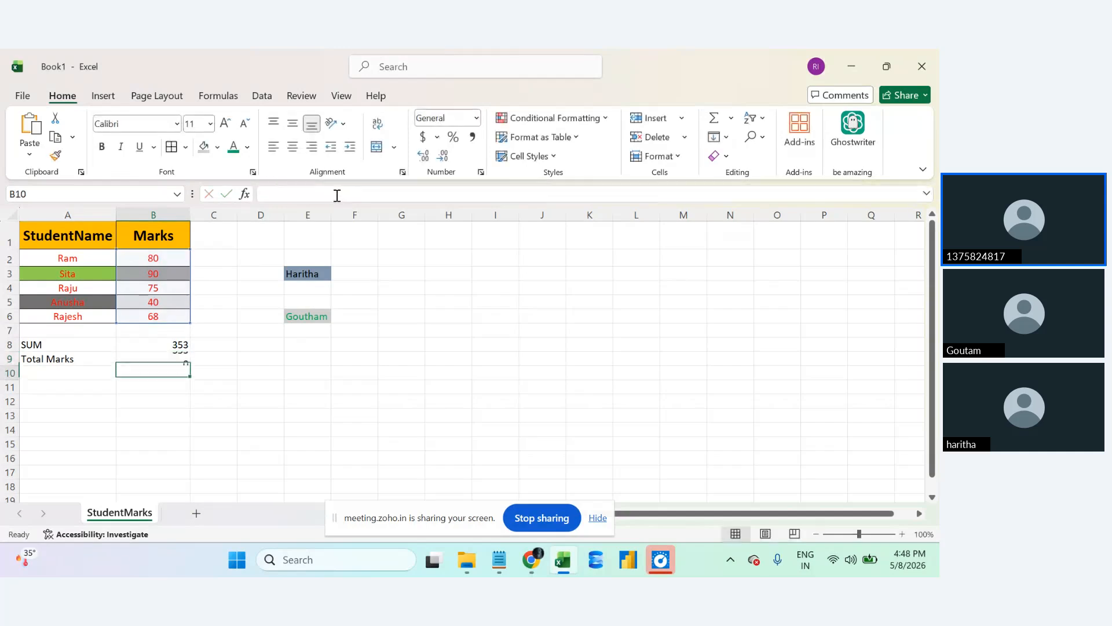
Compare the formulas in total cells B9 and B8, and point out marks cells B4 and B5.
click(177, 356)
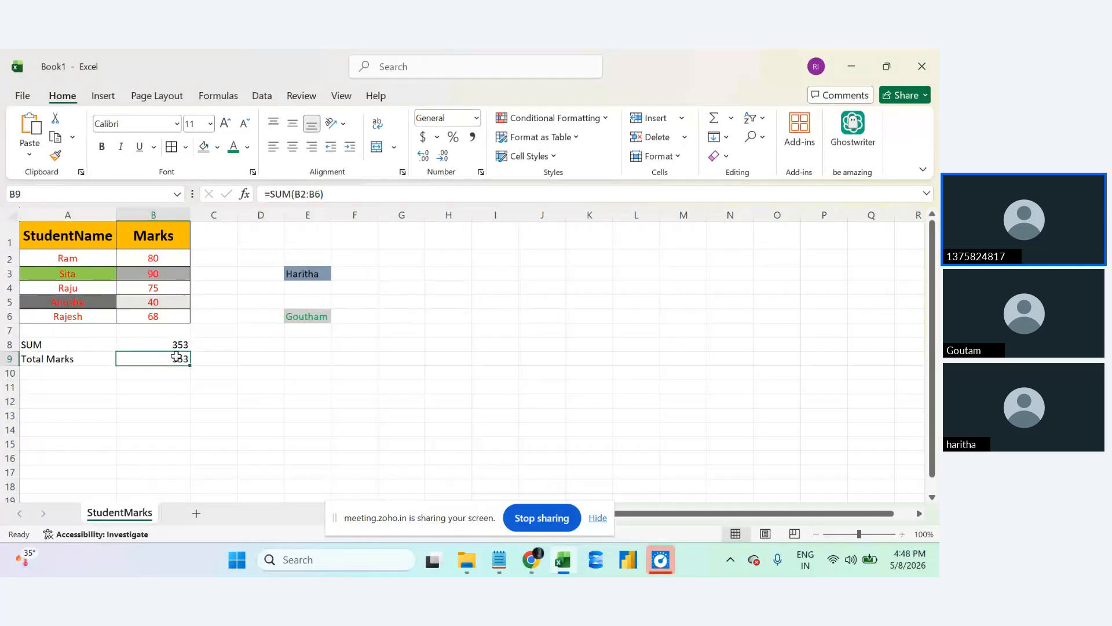
click(163, 345)
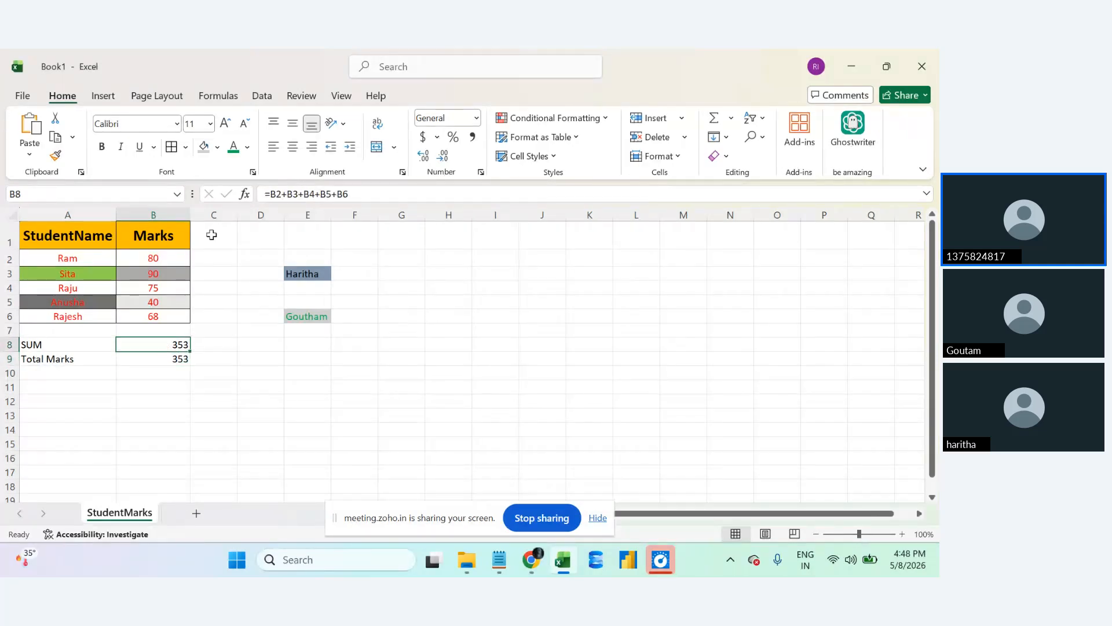
click(154, 287)
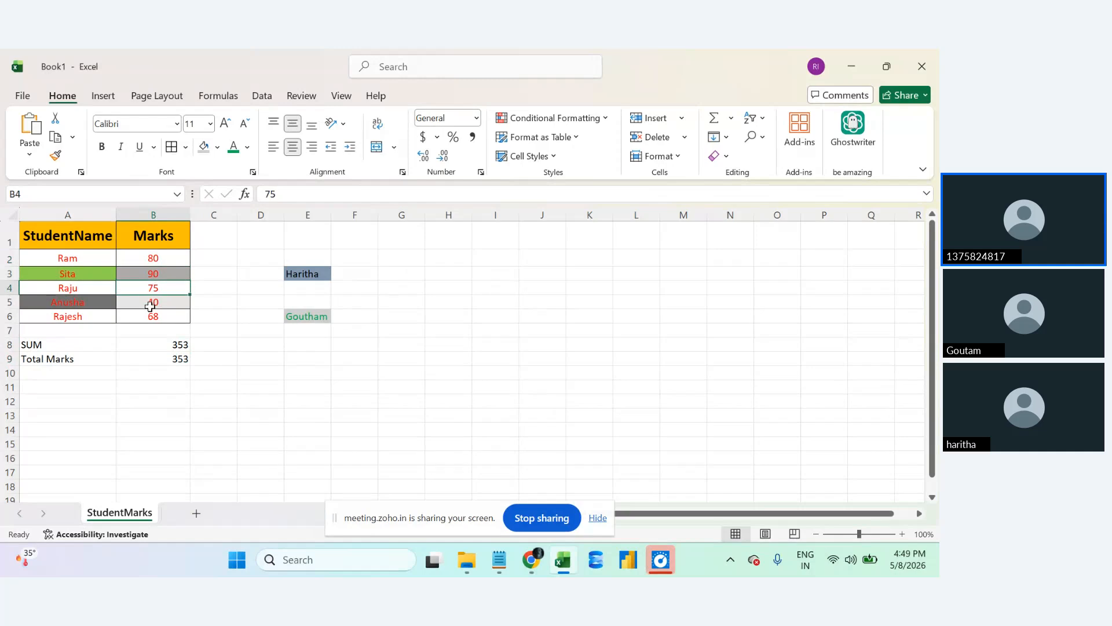
click(150, 305)
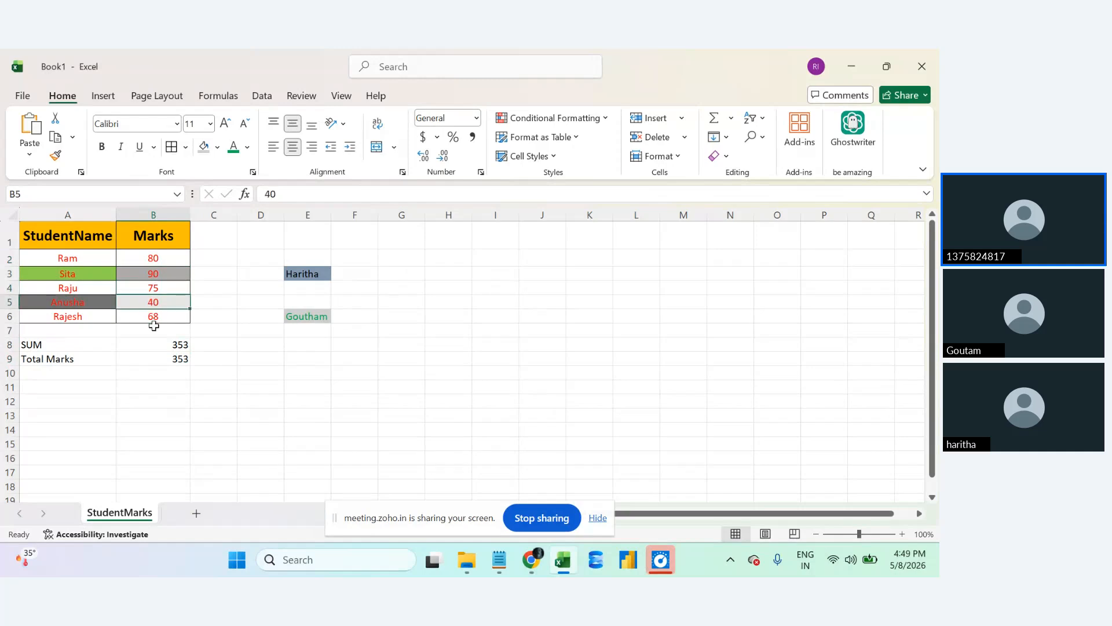
Point out the SUM function name inside cell B9's formula, keeping the formula as it is and reselecting the cell.
click(141, 356)
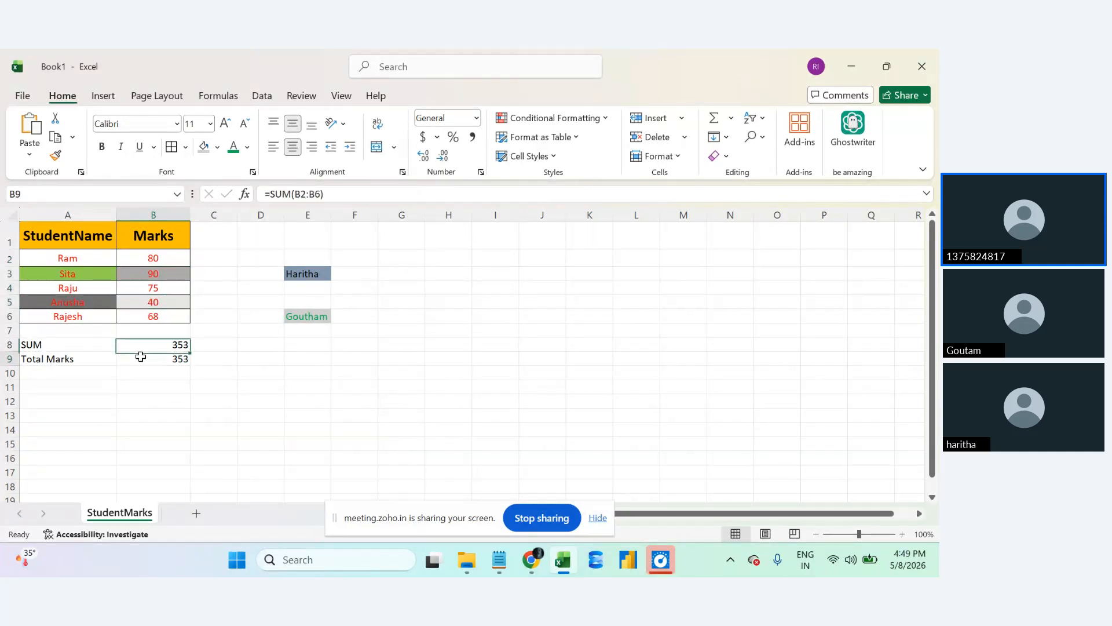
click(280, 195)
double_click(281, 195)
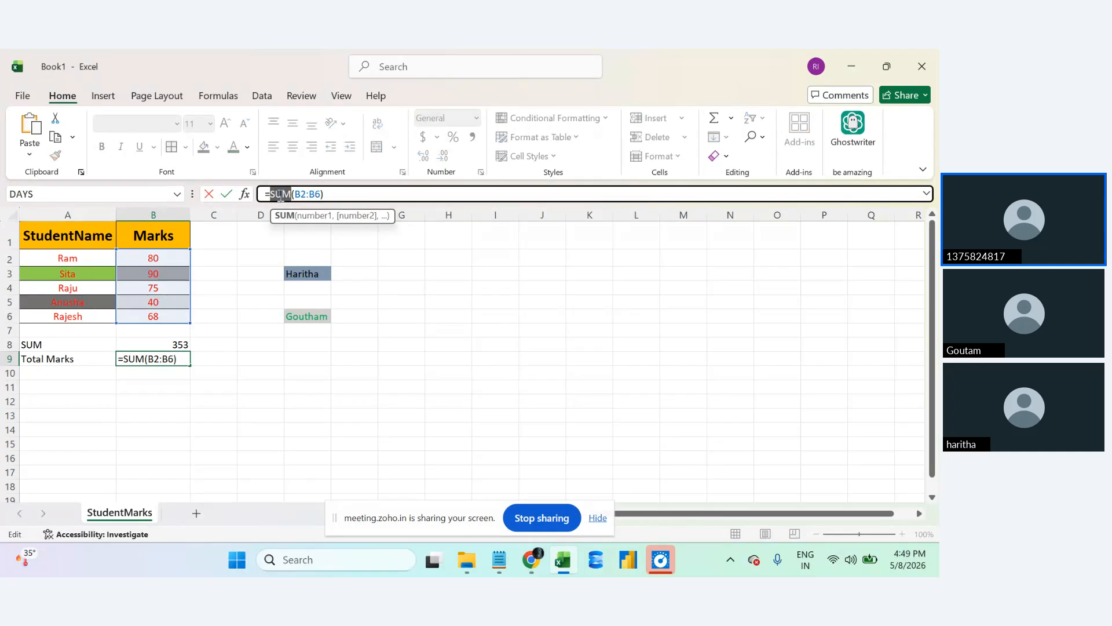
click(176, 359)
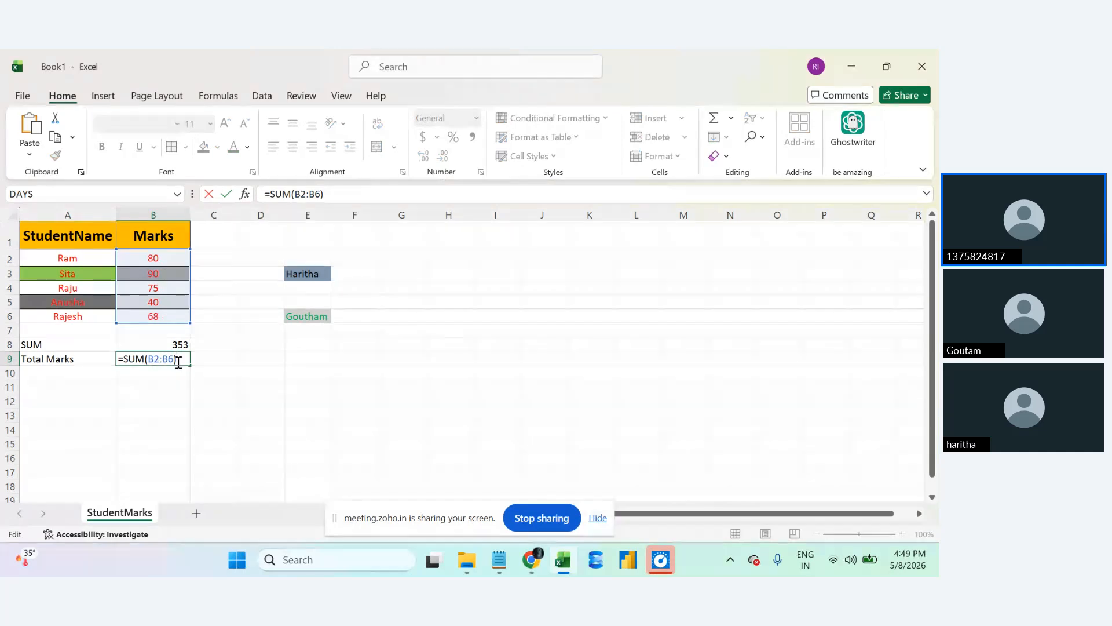
key(Return)
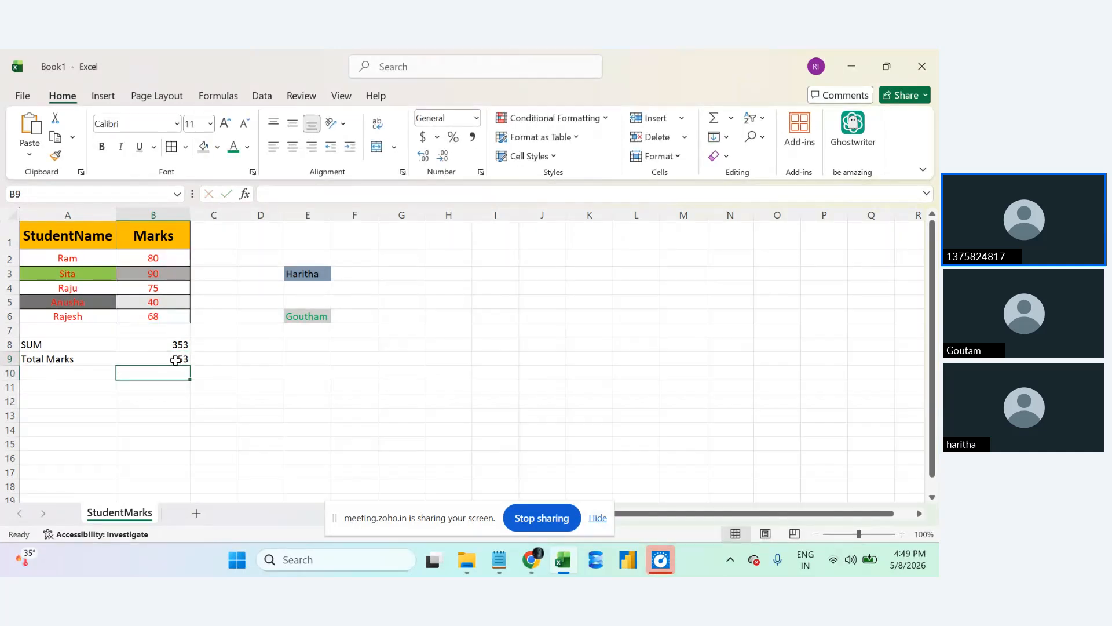
click(176, 361)
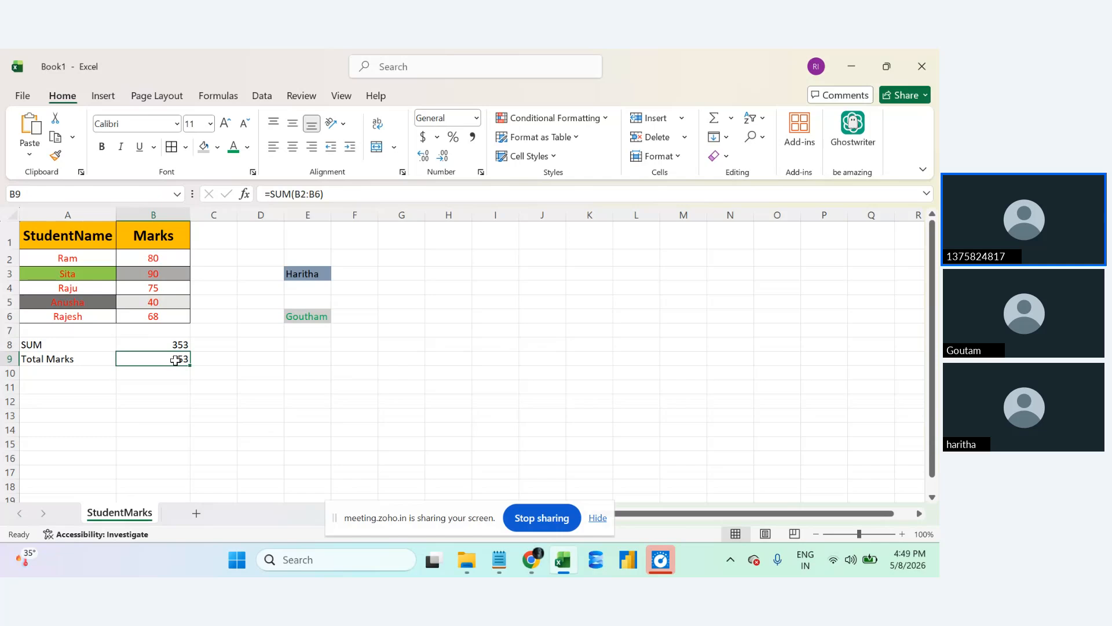
Point out the labels in A8 and A9, and fill the SUM label cell A8 with a medium blue-gray theme colour.
click(53, 345)
click(62, 357)
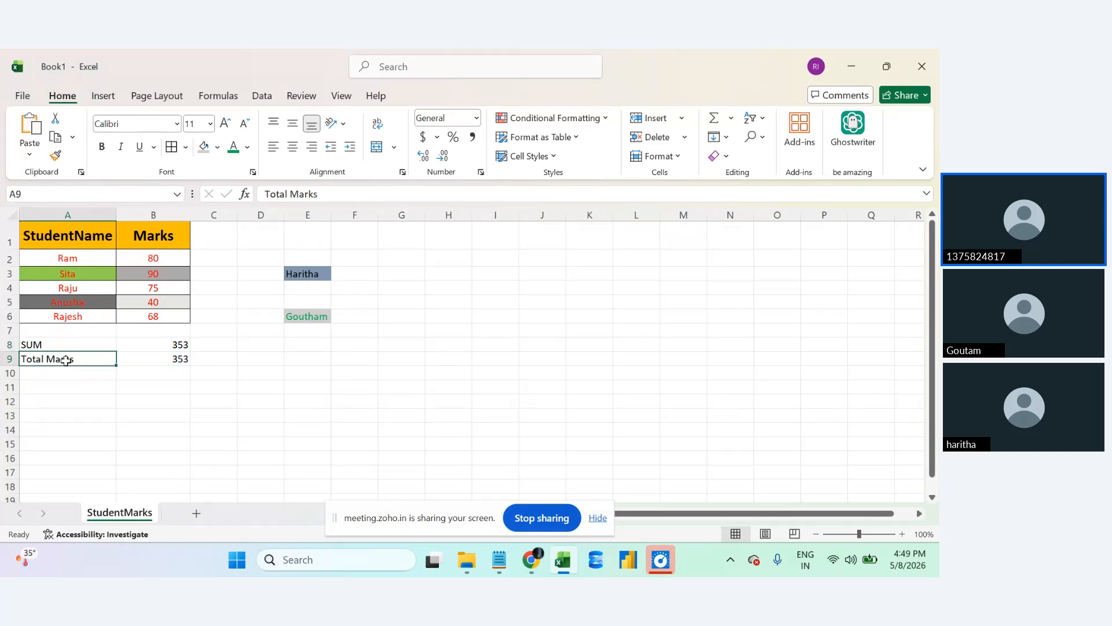
click(65, 345)
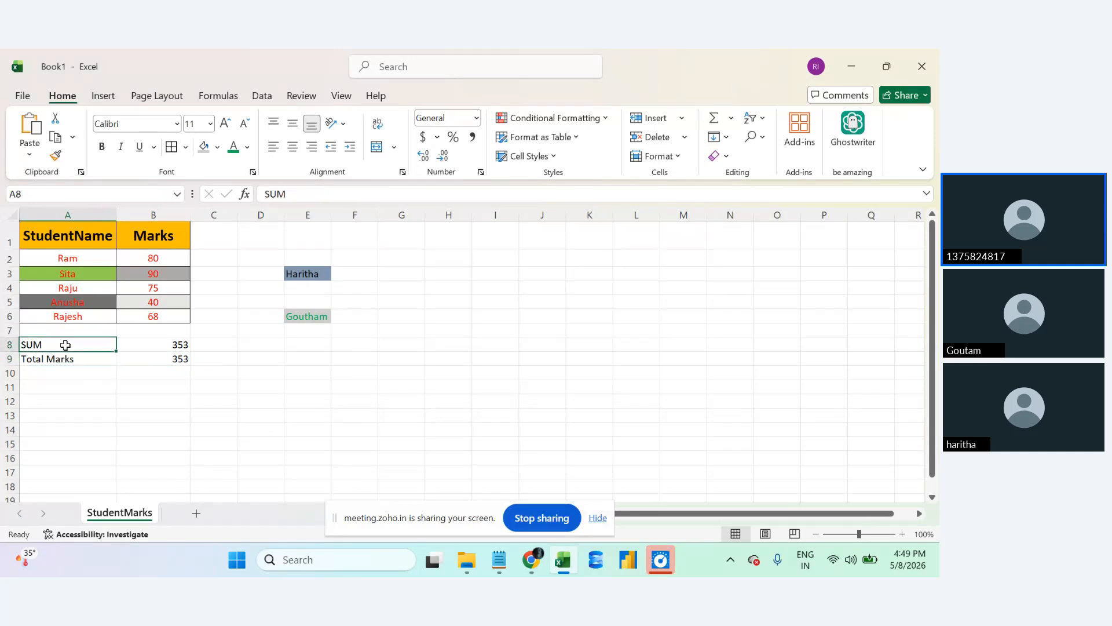
click(217, 147)
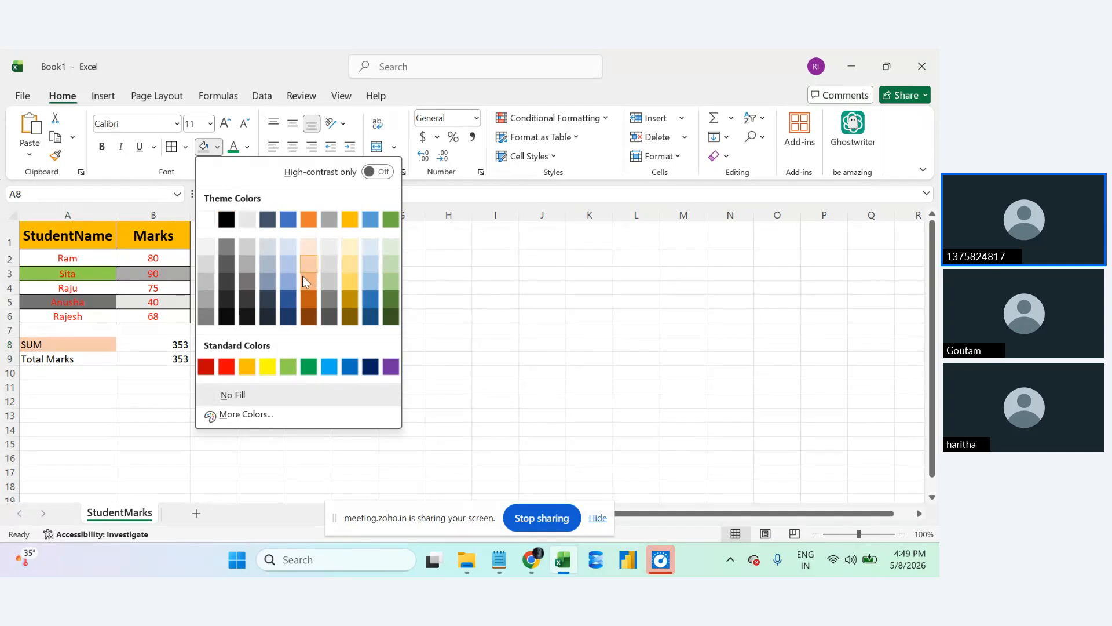
click(267, 281)
Fill the SUM result cell B8 with the same medium blue-gray theme colour as its label.
click(88, 358)
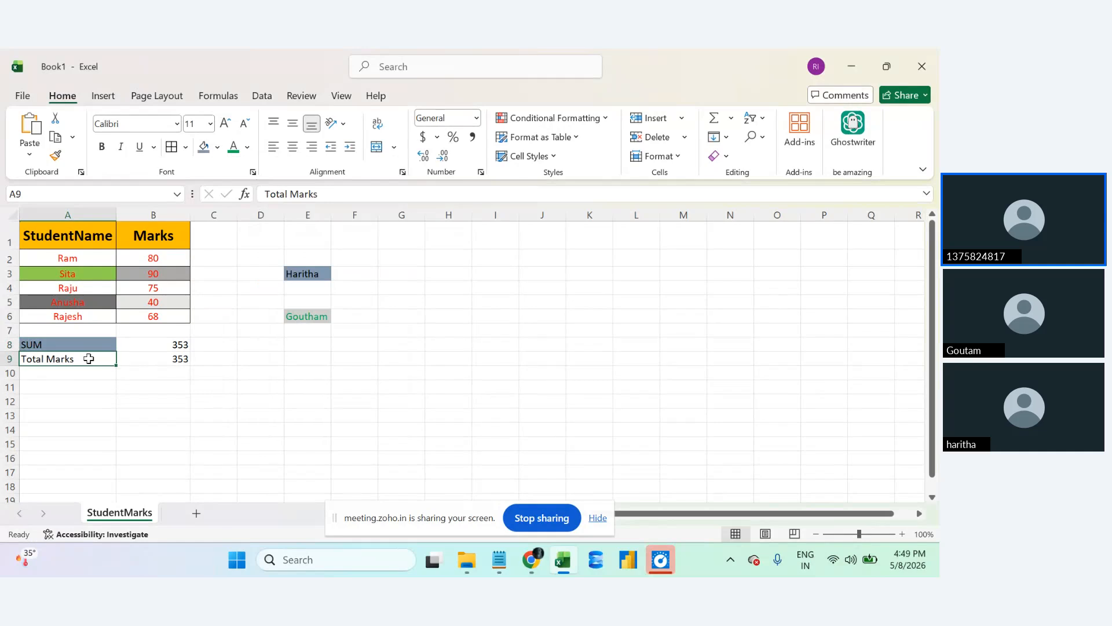
click(167, 347)
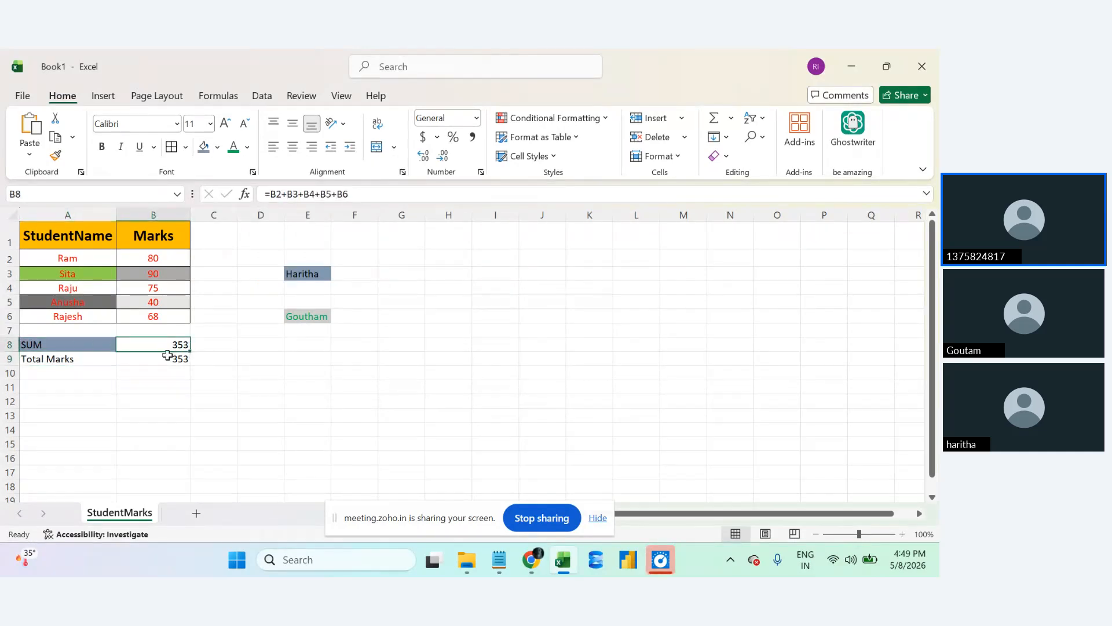
click(218, 147)
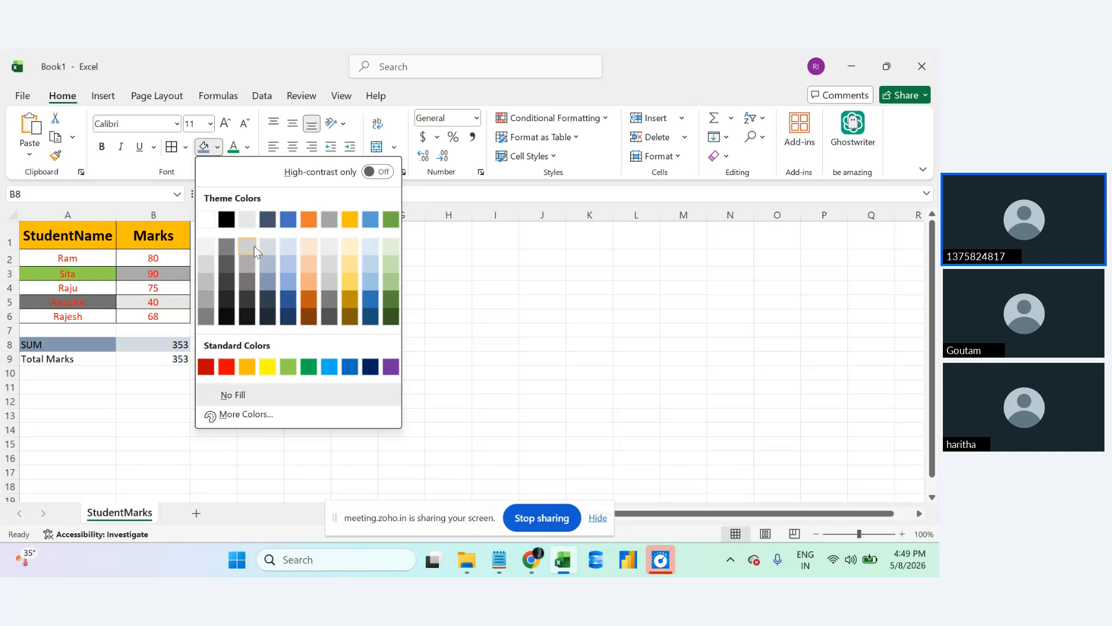
click(268, 279)
click(272, 413)
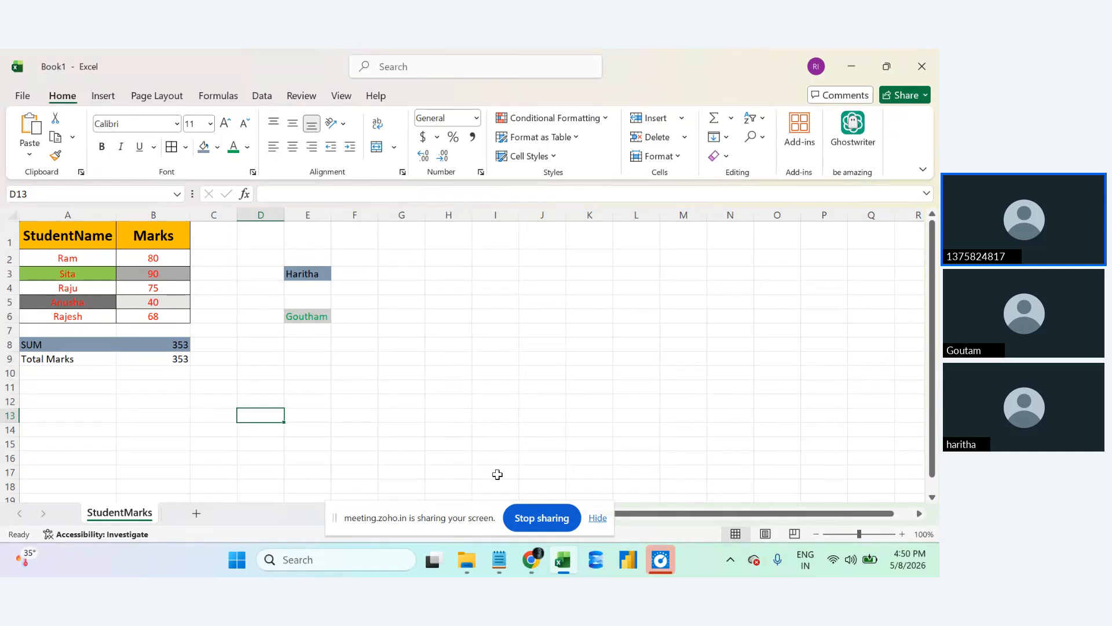
Switch to the Notepad notes, add the line "Charts ---> Visuals" below Range after a blank line, and return to Excel.
click(498, 563)
key(Return)
key(Return)
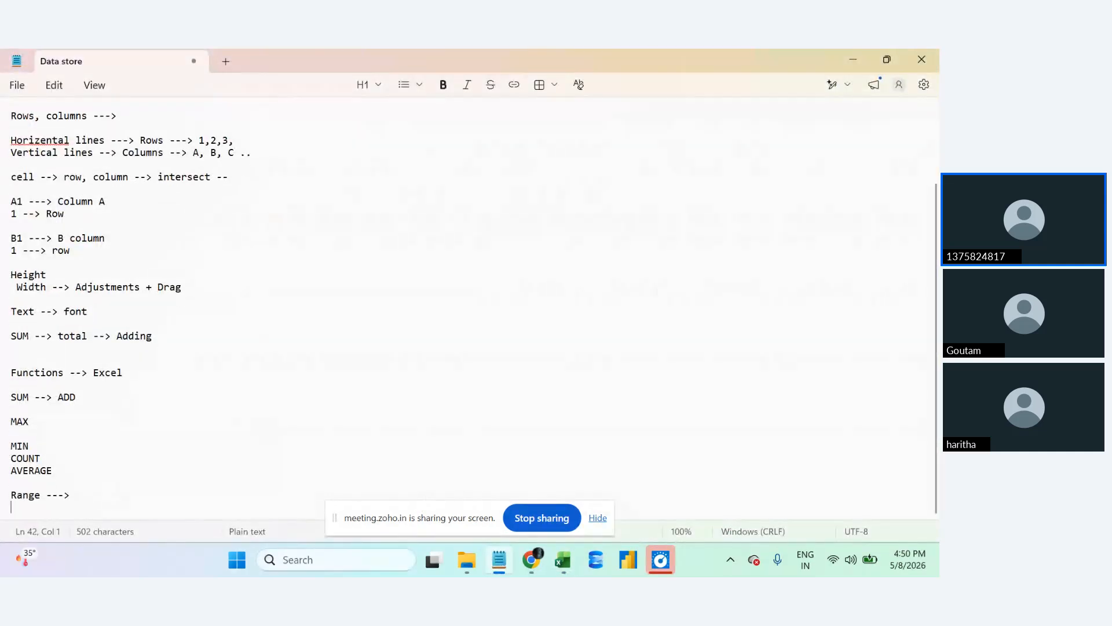
text(Char)
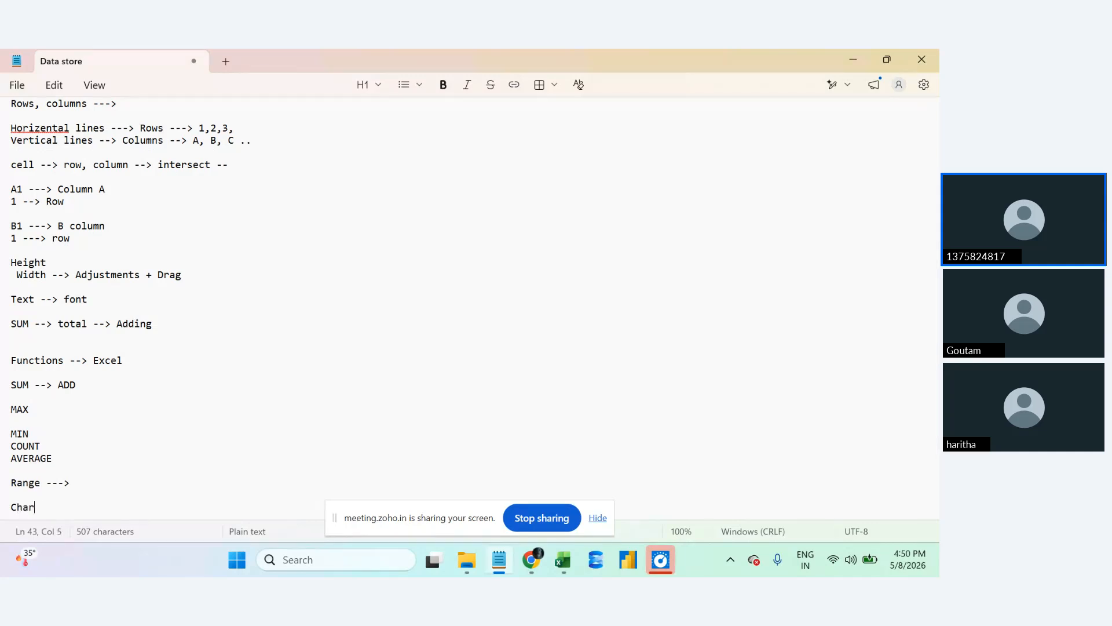
text(ts ---> Visulas)
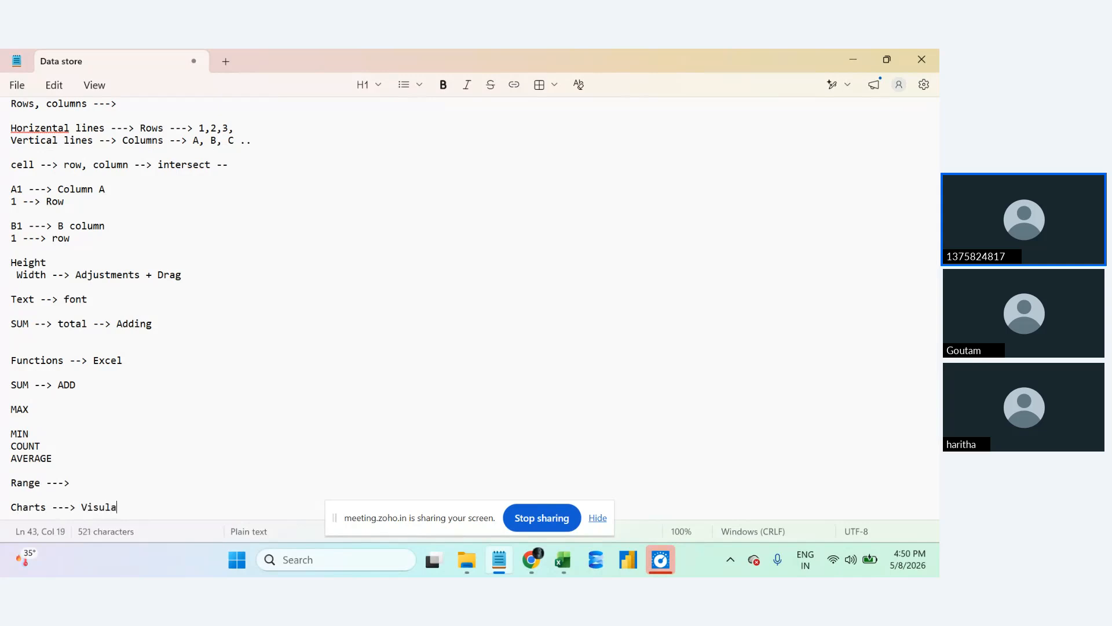
key(BackSpace)
key(BackSpace)
key(BackSpace)
text(als)
click(562, 559)
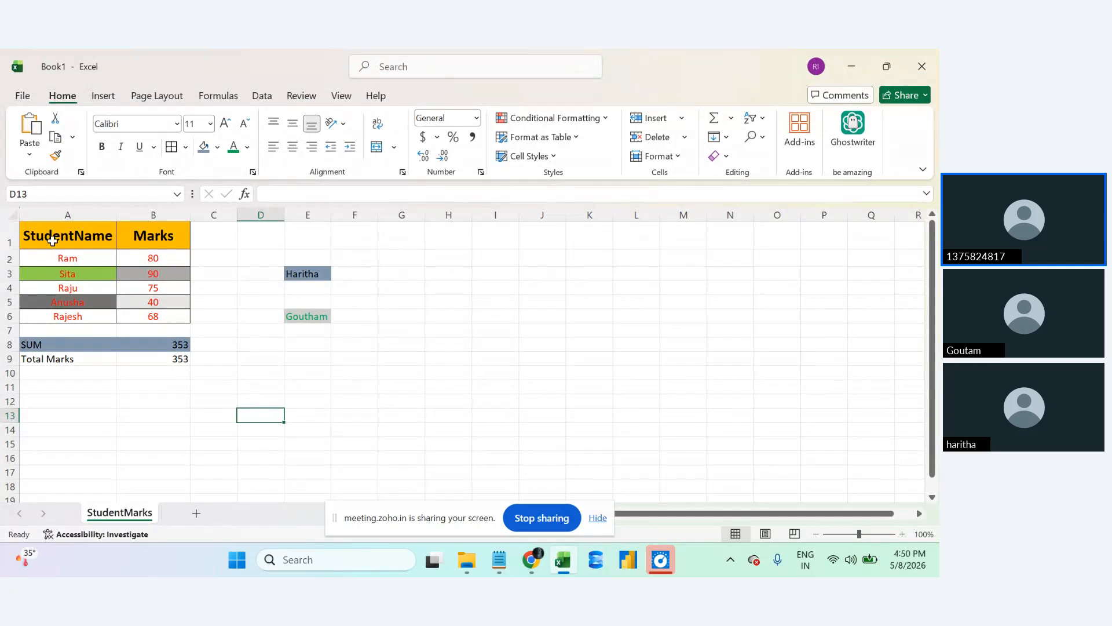
Select the marks table A1:B6, add the line "Tab/ Menu" below Charts in the Notepad notes, and return to Excel.
drag(52, 240, 167, 315)
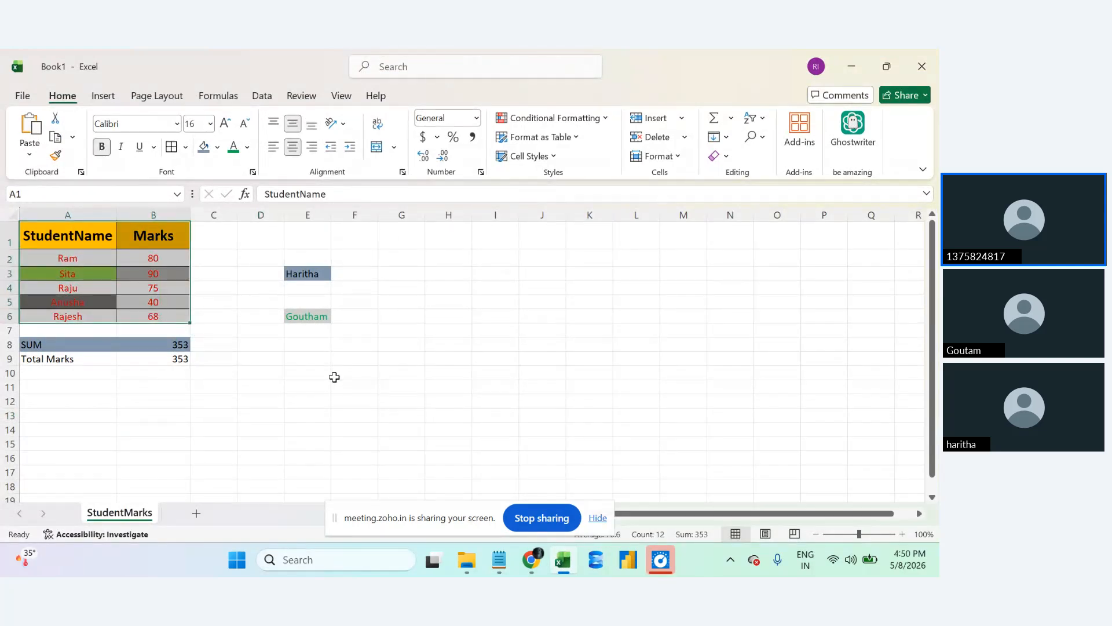
click(108, 100)
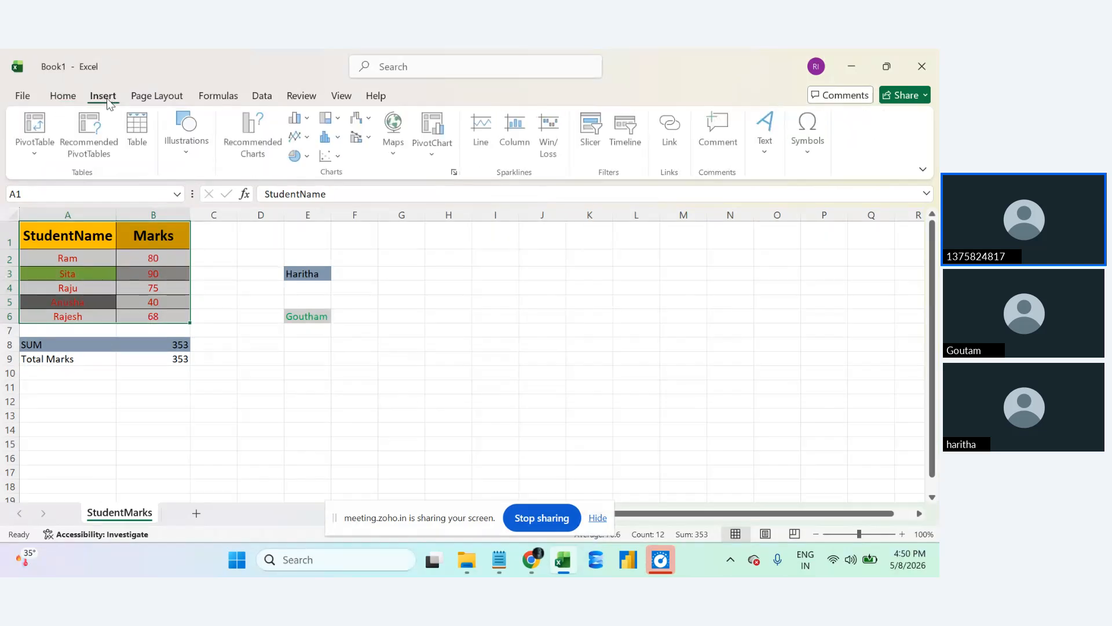
click(65, 98)
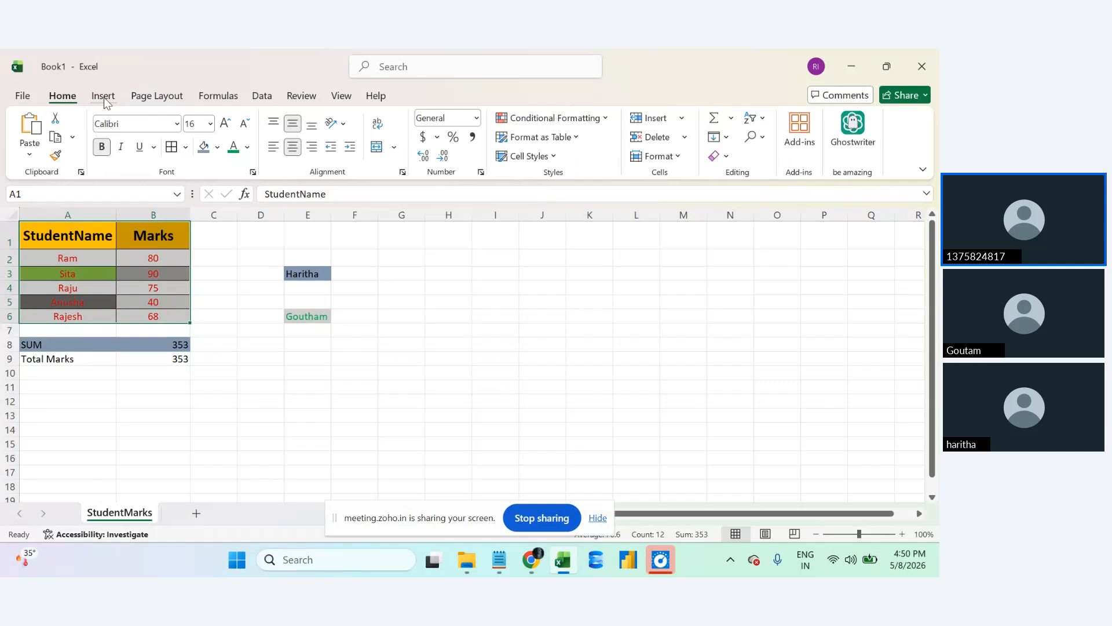
click(492, 570)
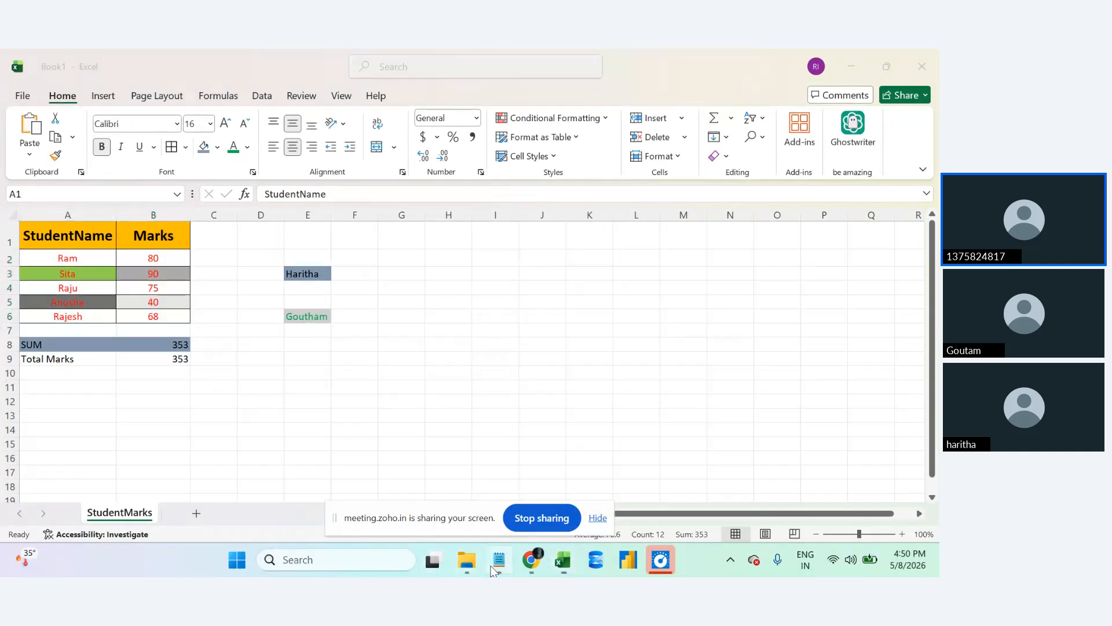
key(Return)
key(Return)
text(Tab)
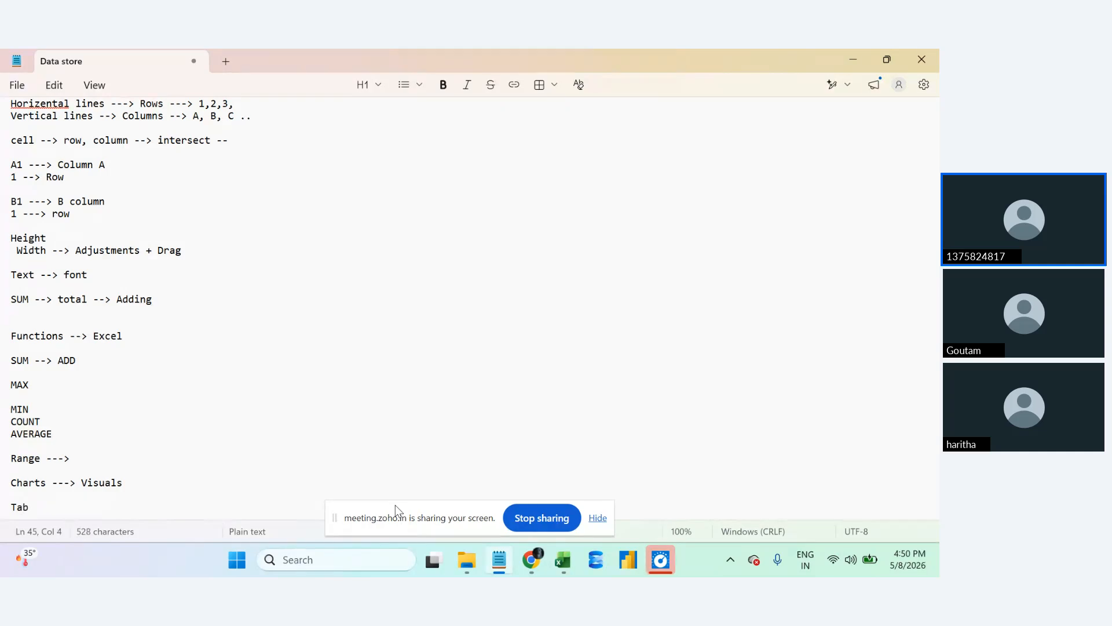
text(/ Menu)
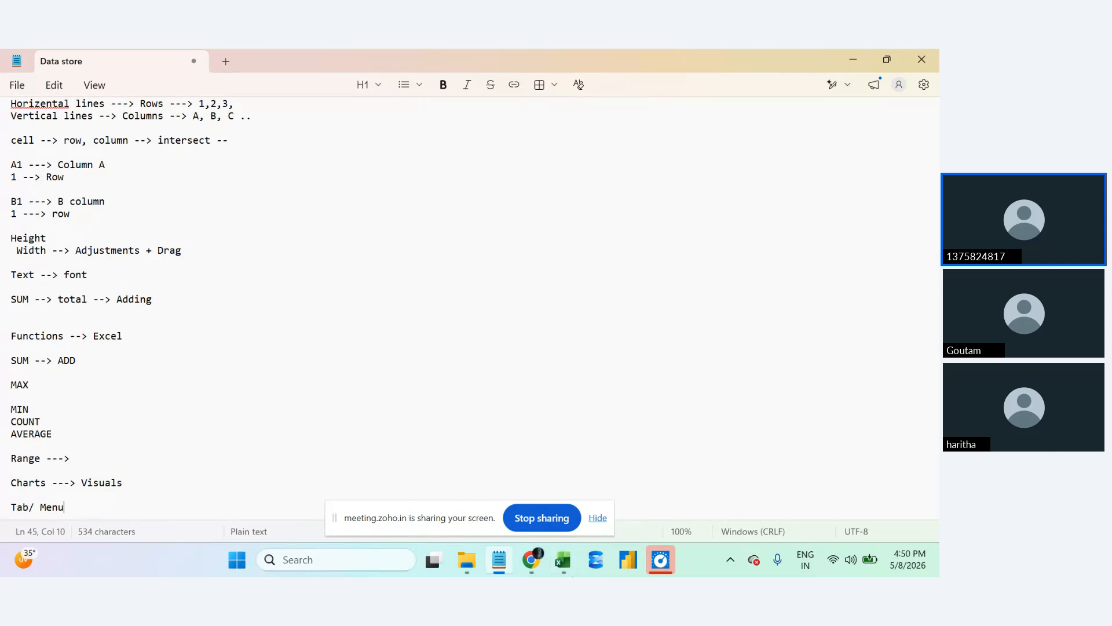
click(563, 559)
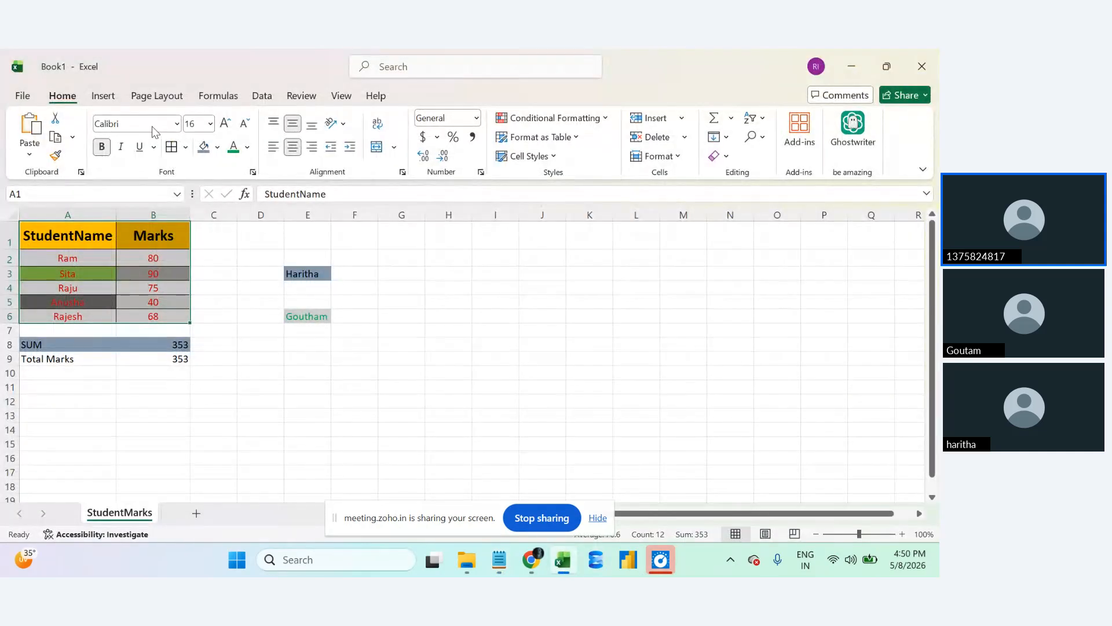
Insert a 2-D clustered column chart from the marks table A1:B6 and move it to the right, clear of column E.
click(103, 97)
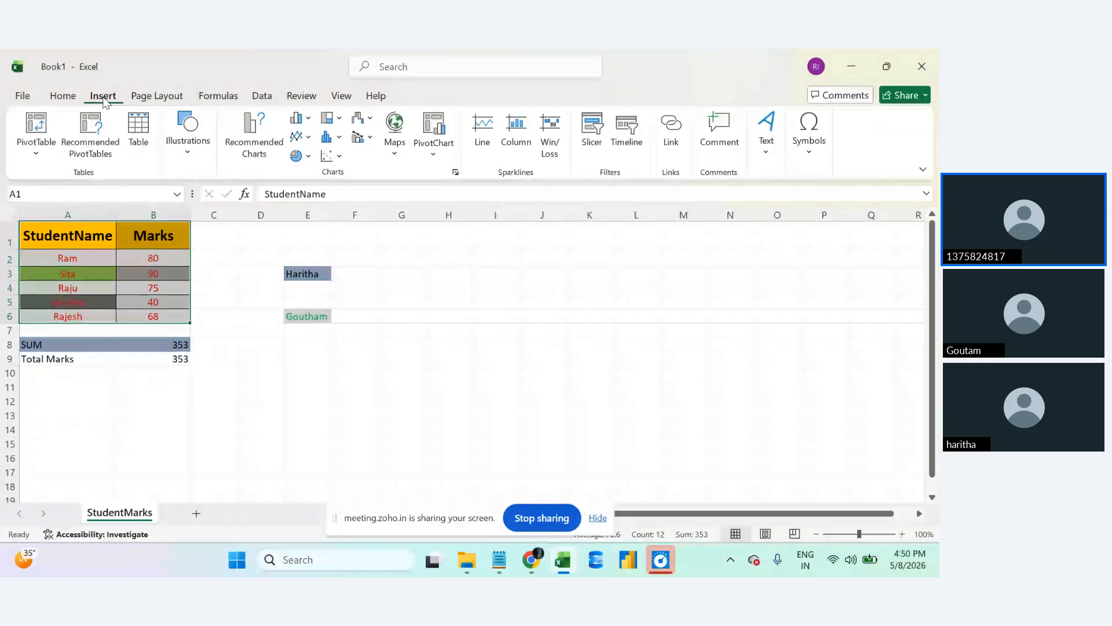
click(308, 120)
click(304, 168)
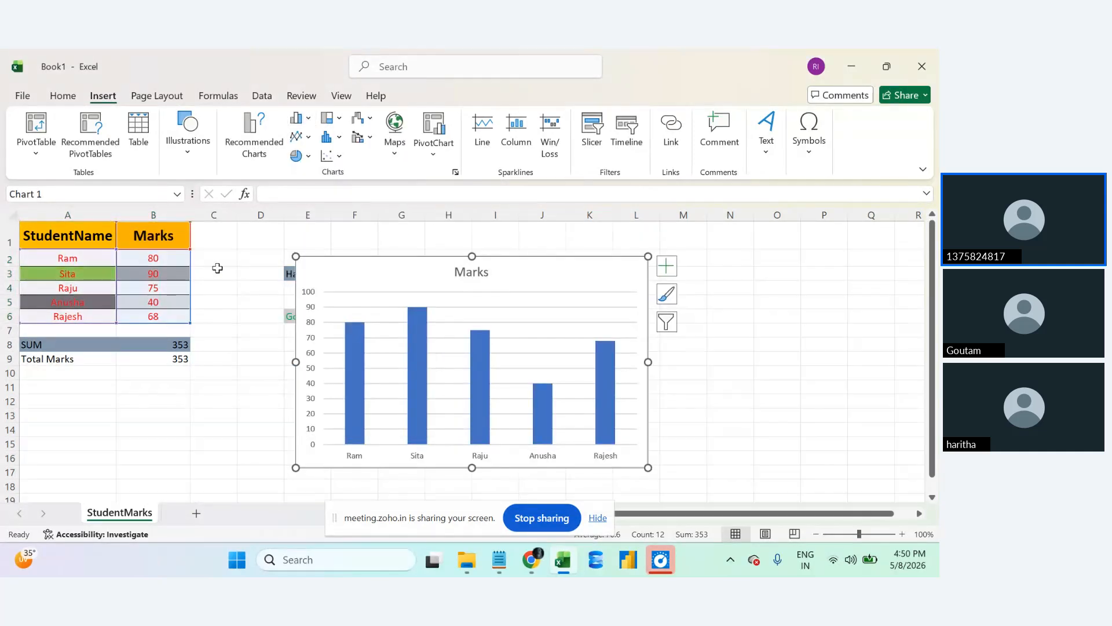
drag(355, 276, 418, 272)
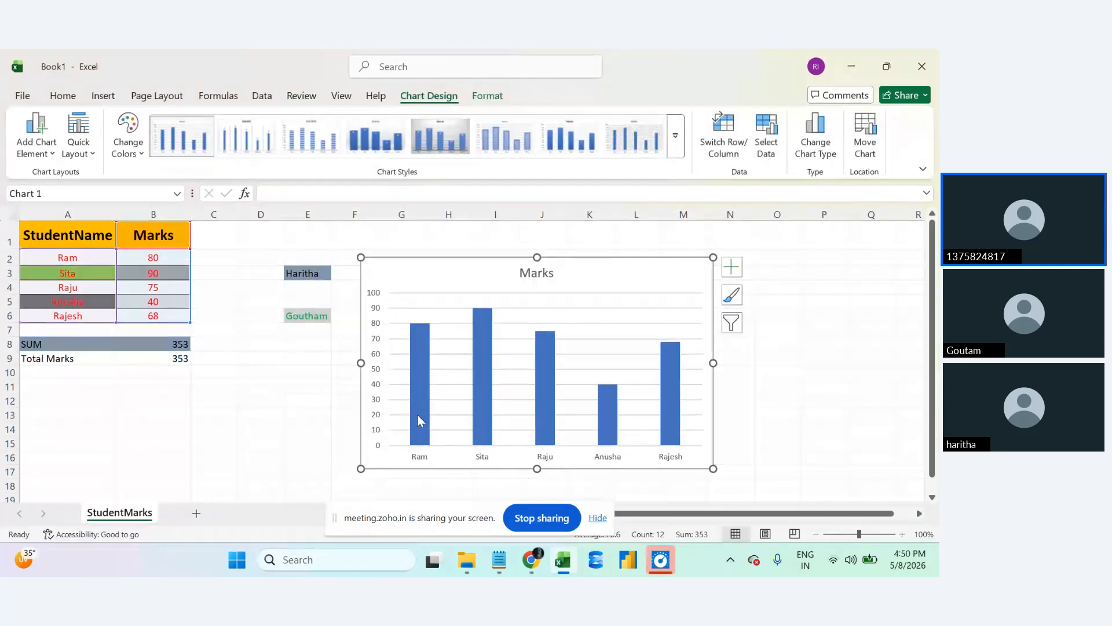
Compare the heights of the chart's columns with the students' marks in column B, including cell B3.
mouse_move(417, 415)
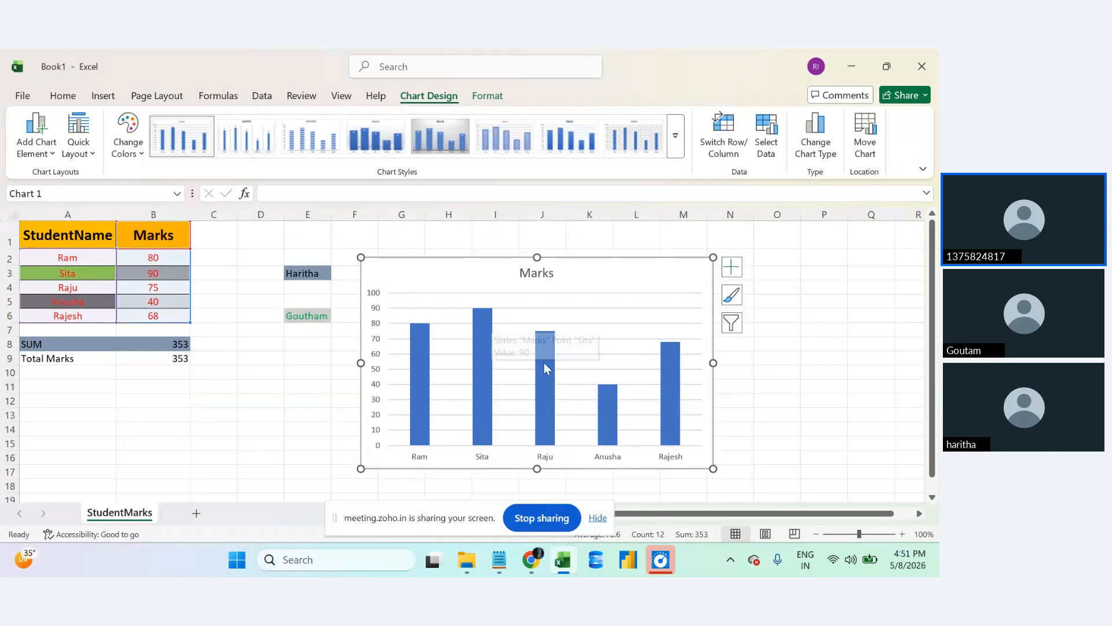
click(153, 273)
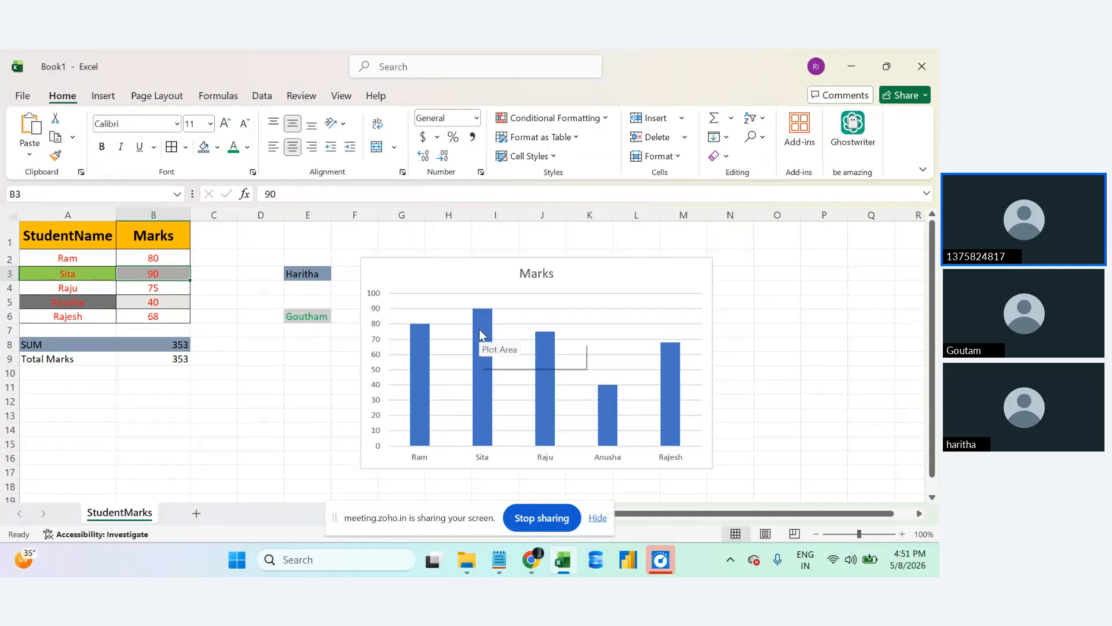
mouse_move(486, 310)
mouse_move(605, 404)
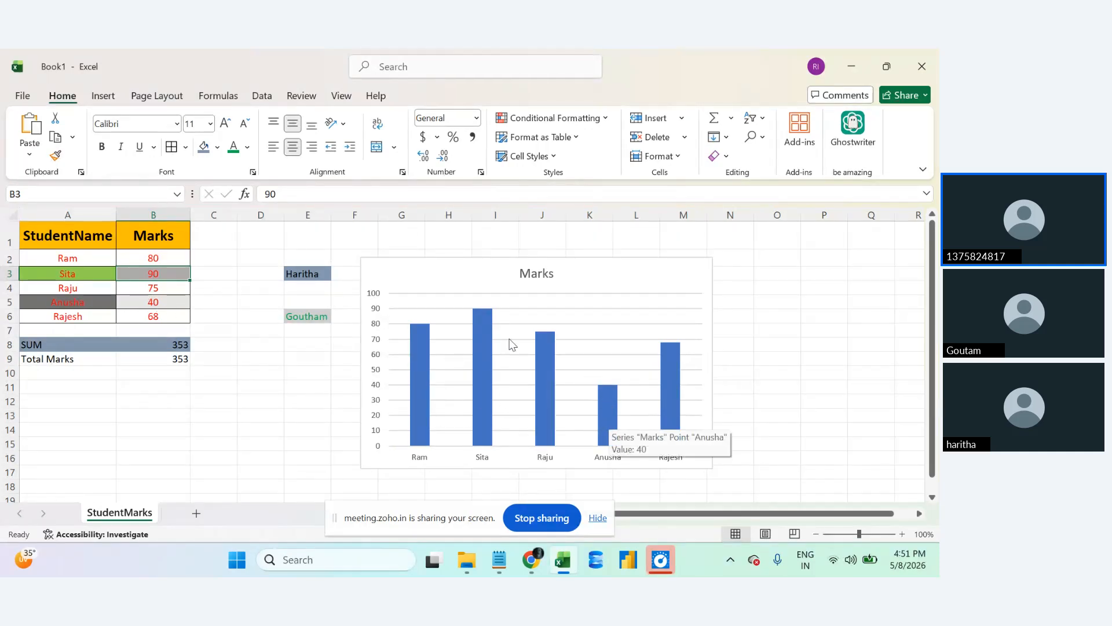
Shift the Marks chart slightly right and down, and look over the other insertable chart types before deselecting it.
drag(432, 273, 441, 276)
click(435, 269)
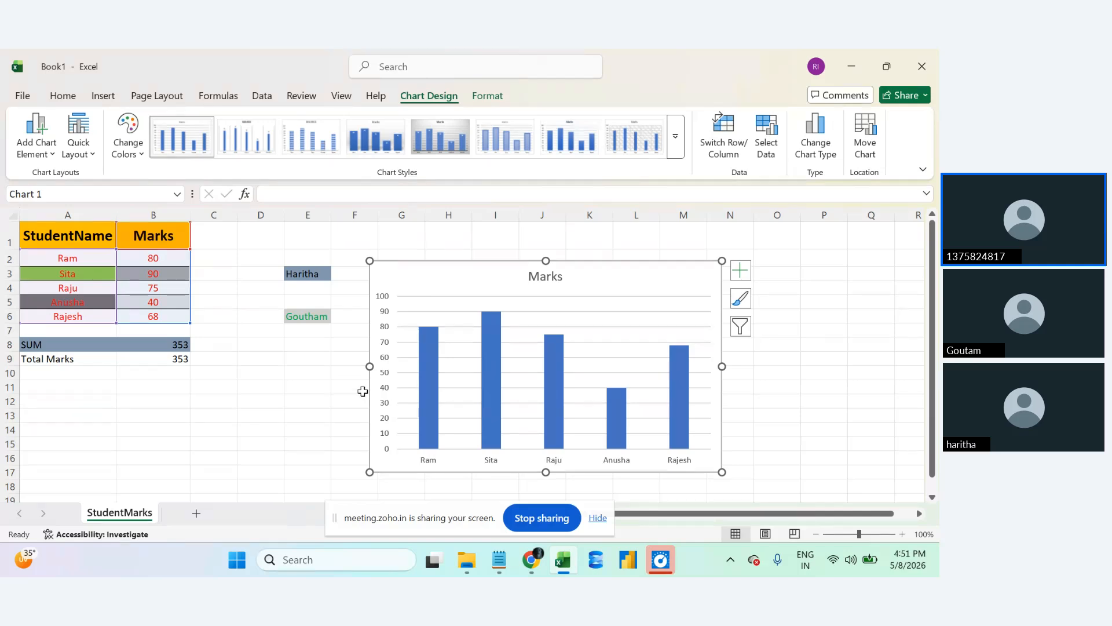
click(103, 96)
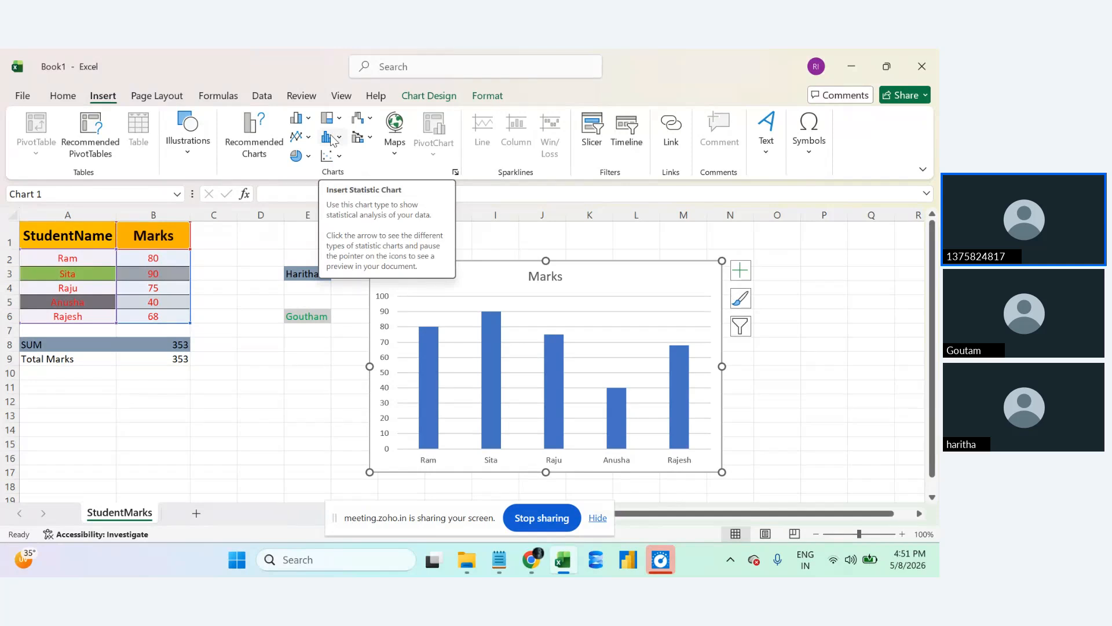
click(97, 415)
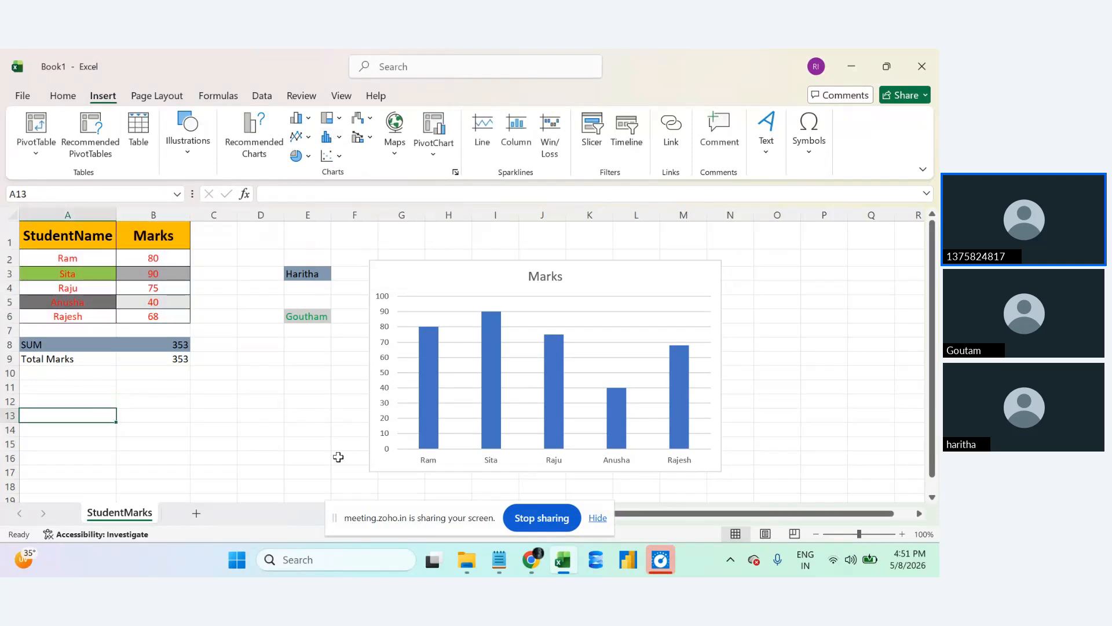
Review the Calculations and Reports create lines at the start of the Notepad notes, and return to Excel.
click(499, 556)
scroll(174, 139, up, 5)
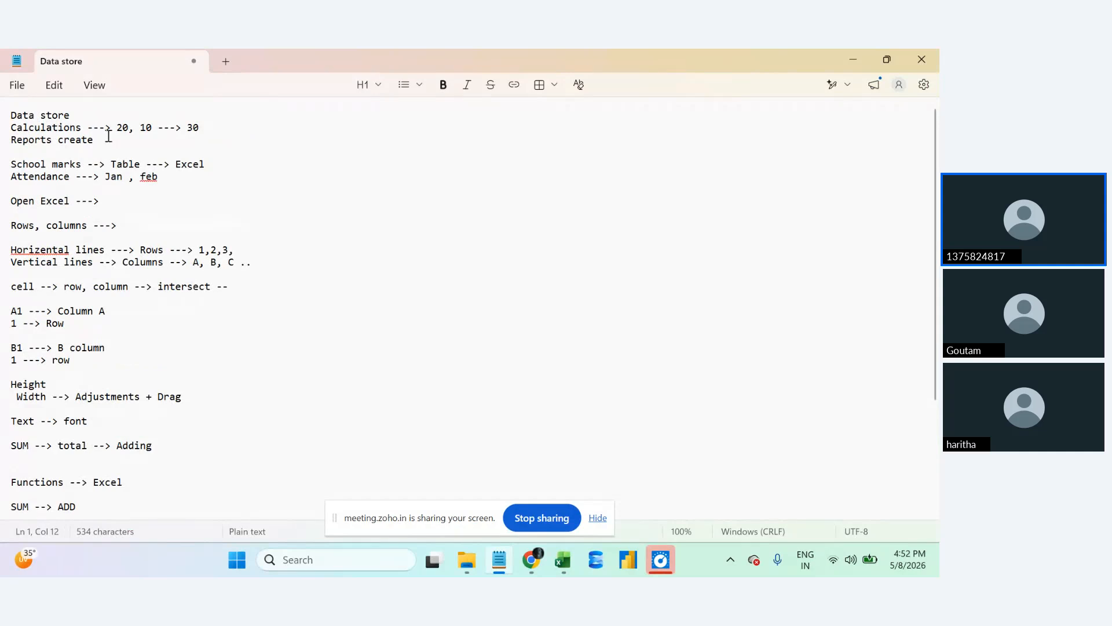
click(119, 127)
click(103, 140)
click(562, 559)
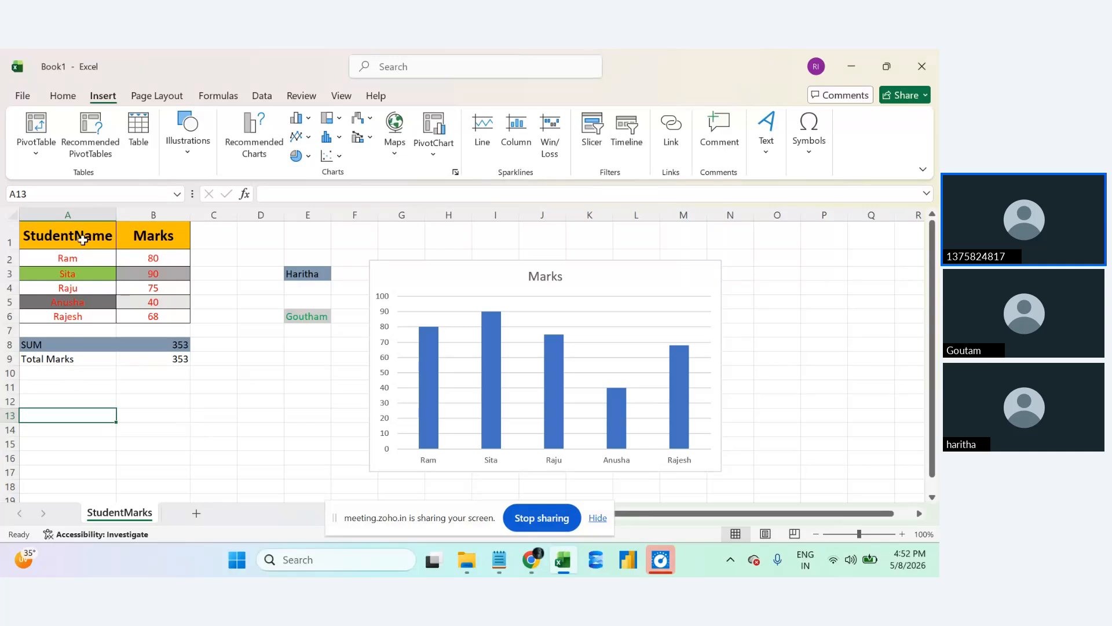
Point out row 1, and add a new blank worksheet, switching between it and StudentMarks and ending on StudentMarks.
click(11, 237)
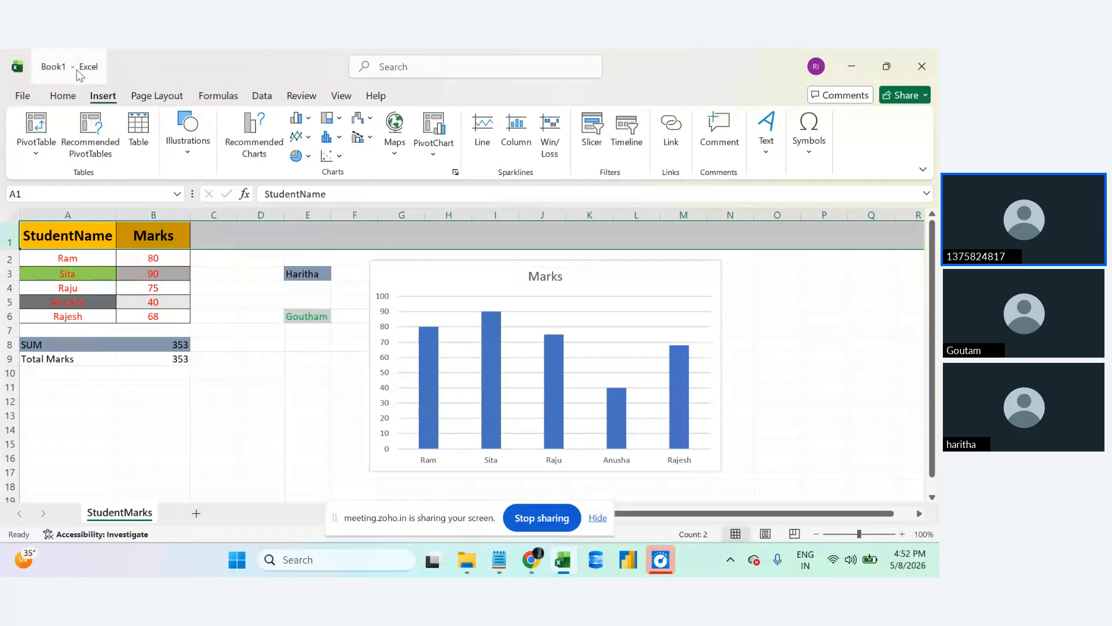
click(153, 401)
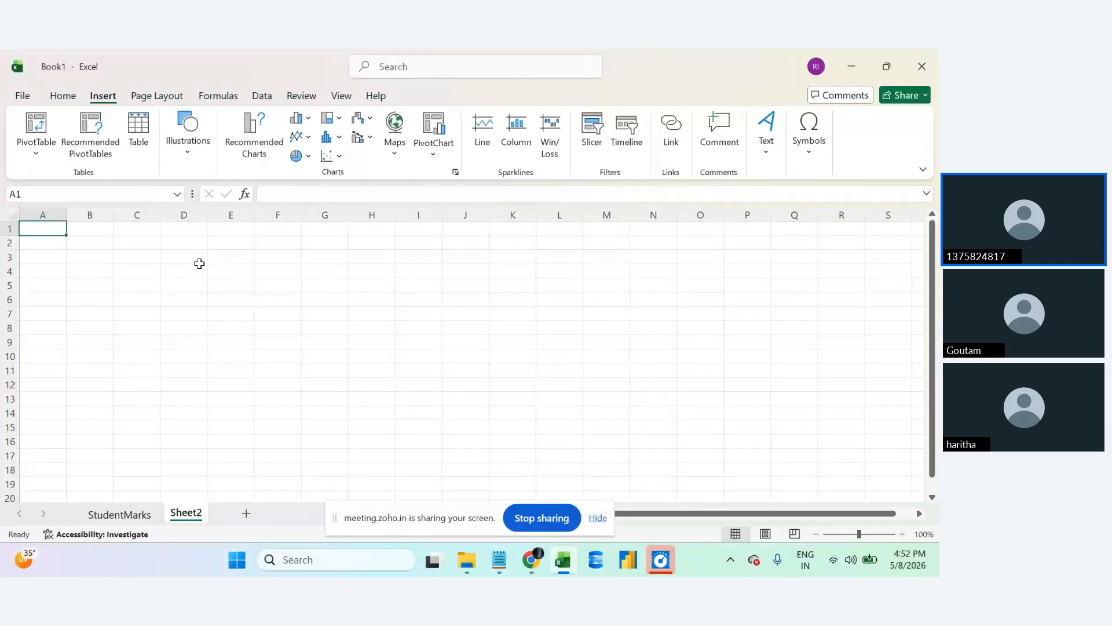
click(116, 519)
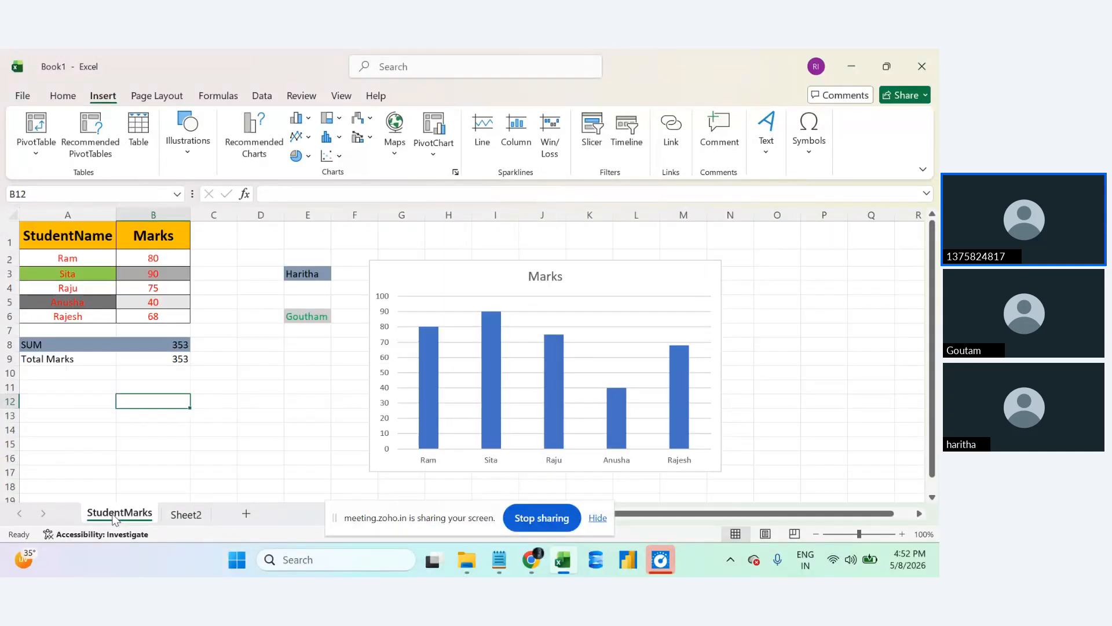
click(184, 520)
click(127, 516)
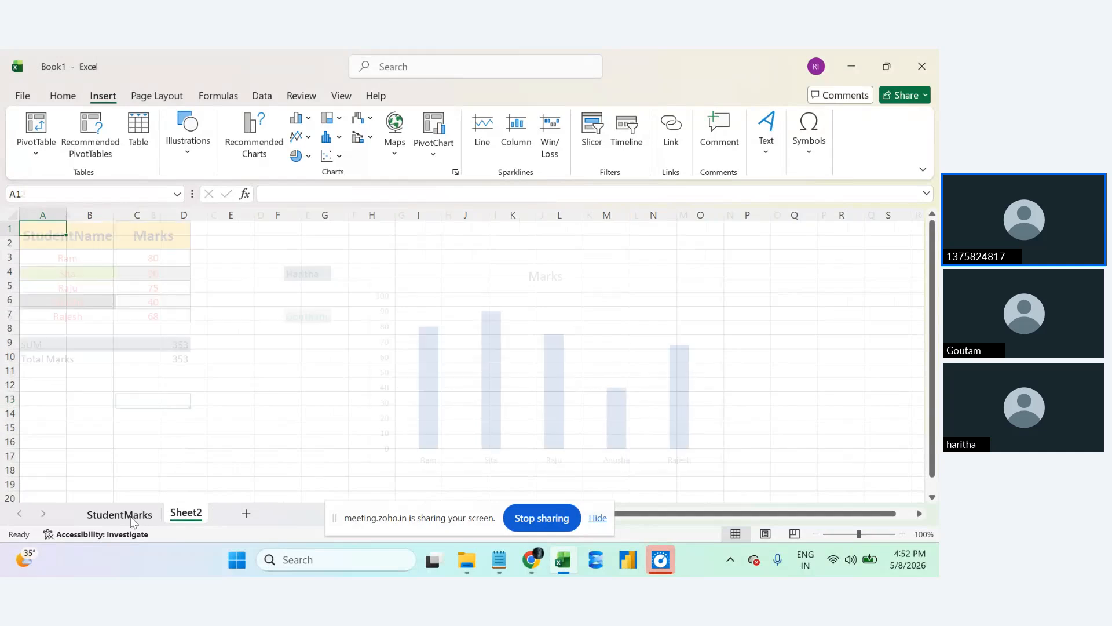
click(185, 515)
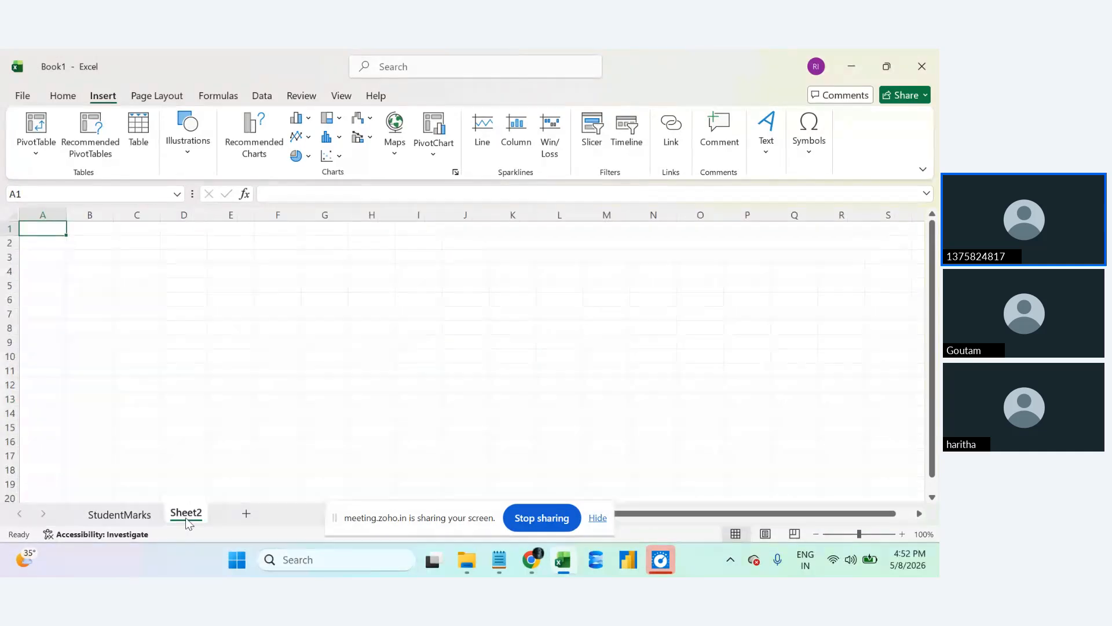
click(128, 514)
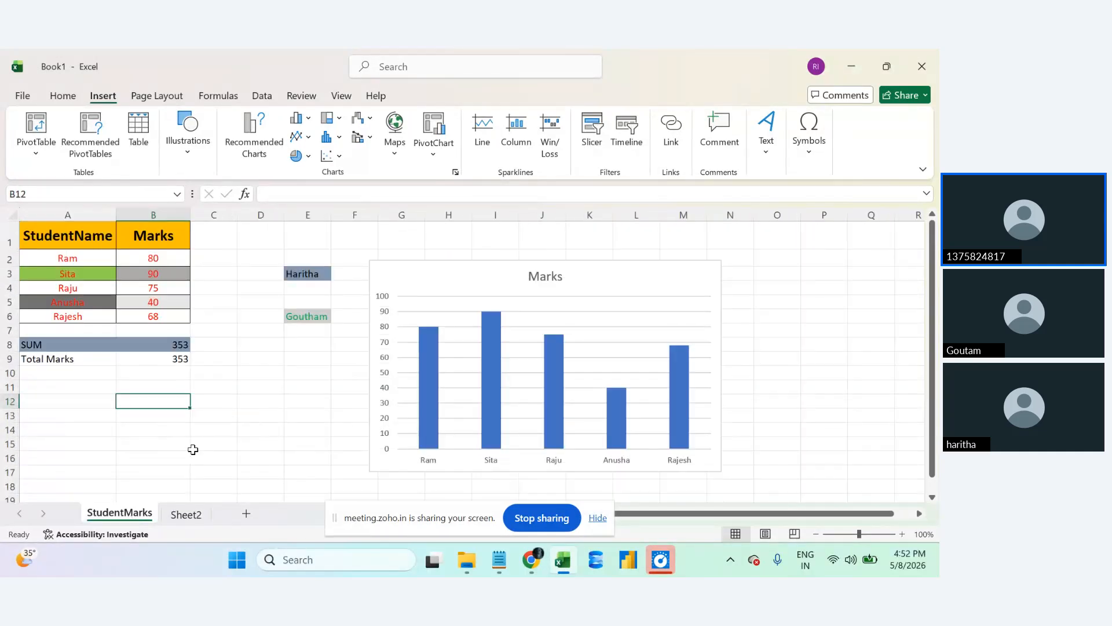
Point out the worksheet columns one by one from A to E.
click(61, 96)
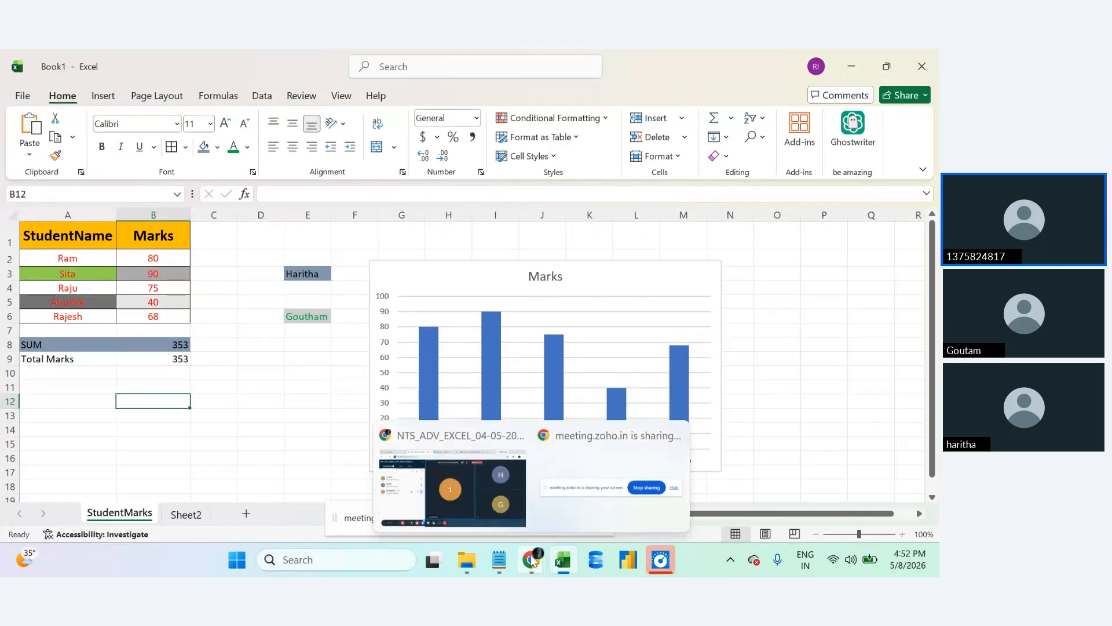
click(87, 216)
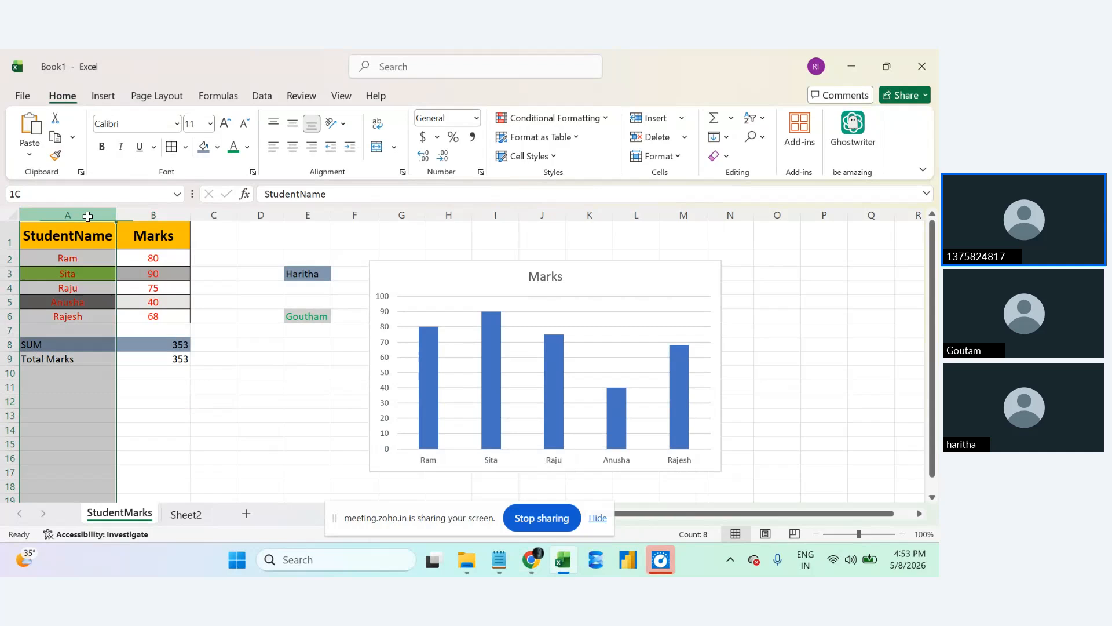
click(152, 217)
click(214, 217)
click(260, 216)
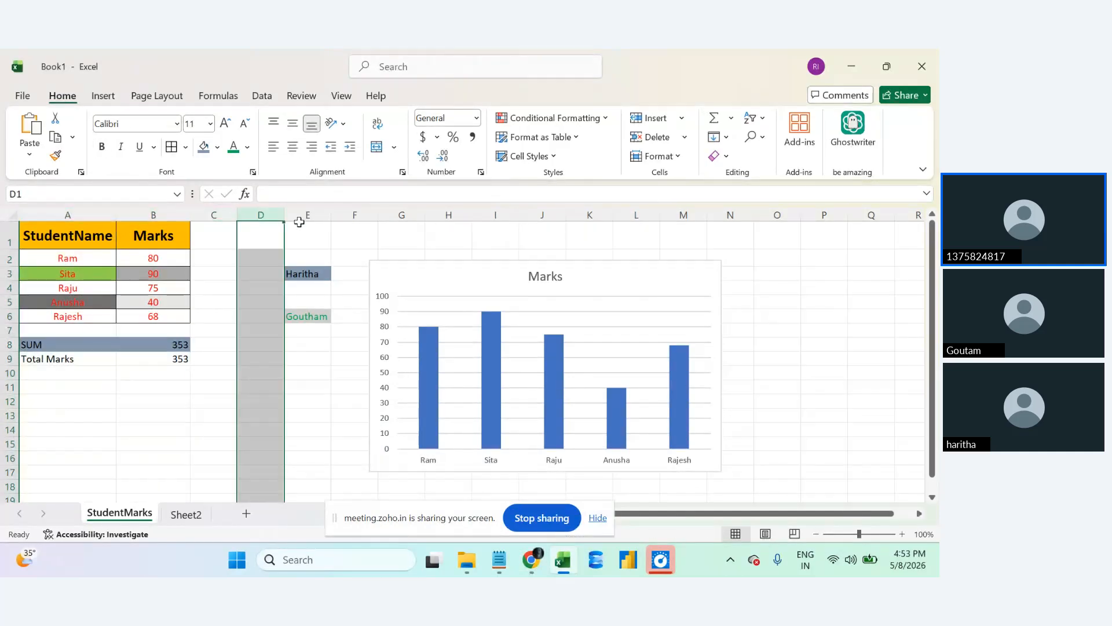
click(305, 224)
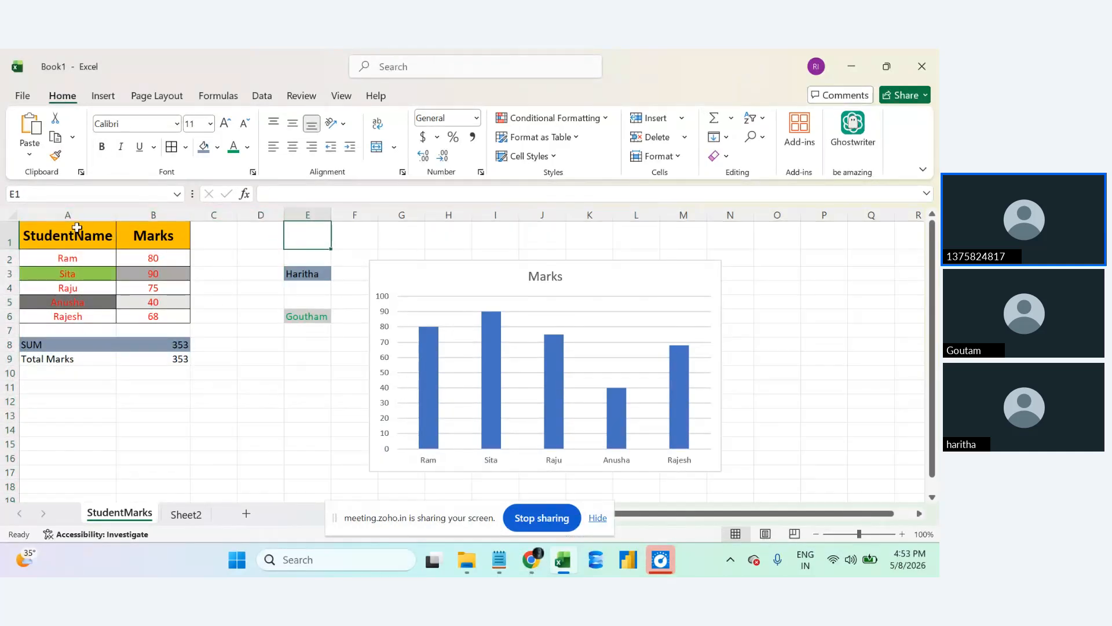
Point out the header cells A1 and B1 and each mark in B2 through B6 as individual cells.
click(33, 239)
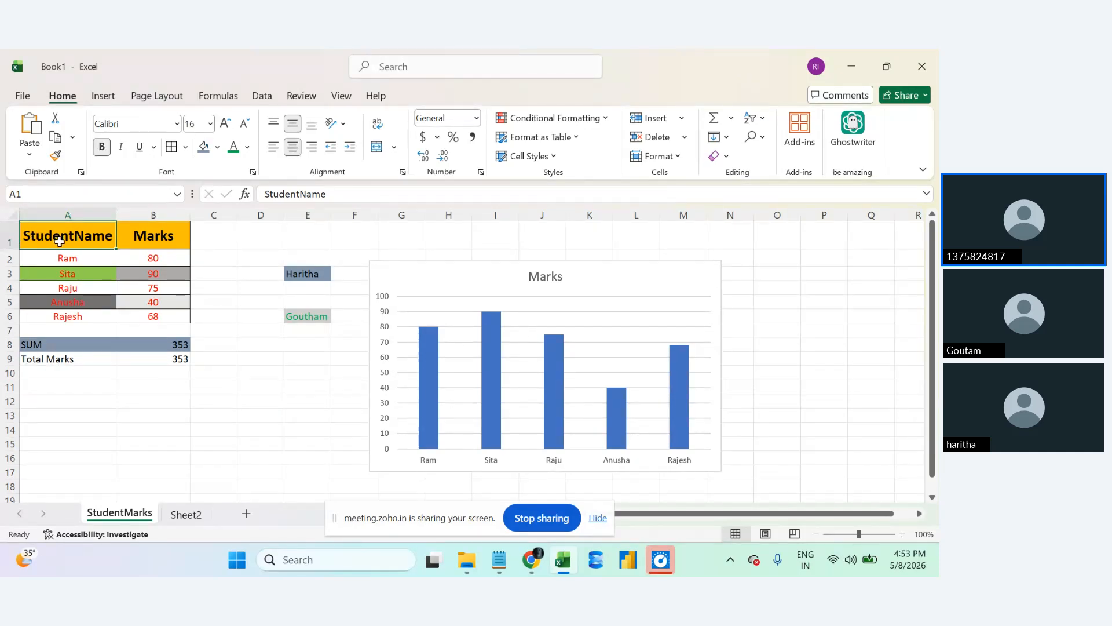
click(148, 242)
click(148, 261)
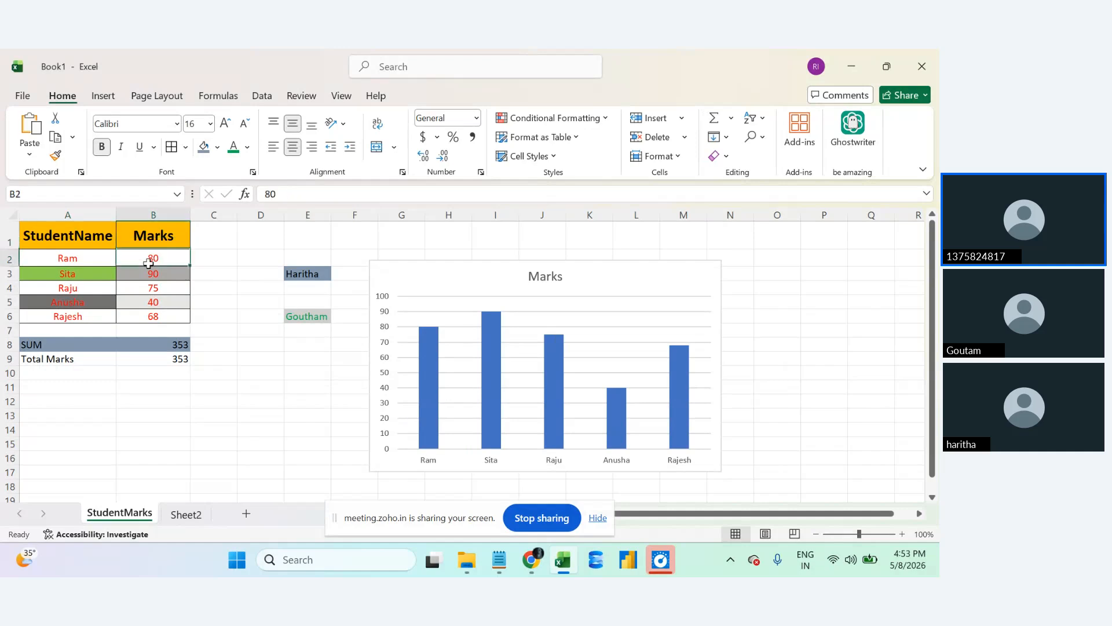
click(148, 276)
click(148, 292)
click(149, 301)
click(149, 316)
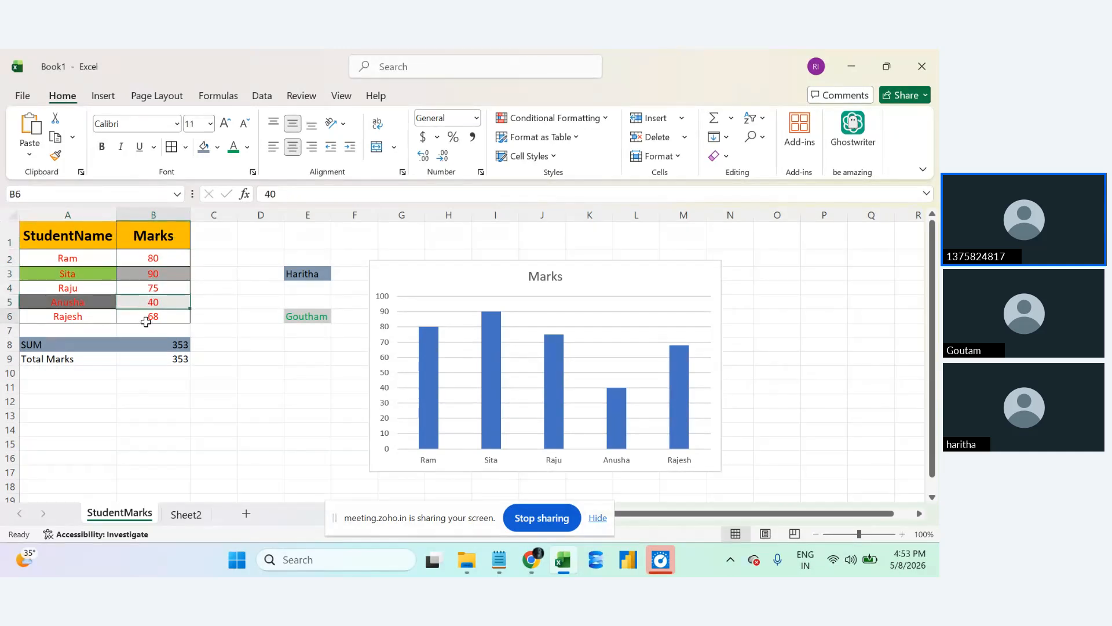
Go over the two header cells again, along with the student names in A2:A4 and their marks in B2:B4.
click(71, 240)
click(154, 227)
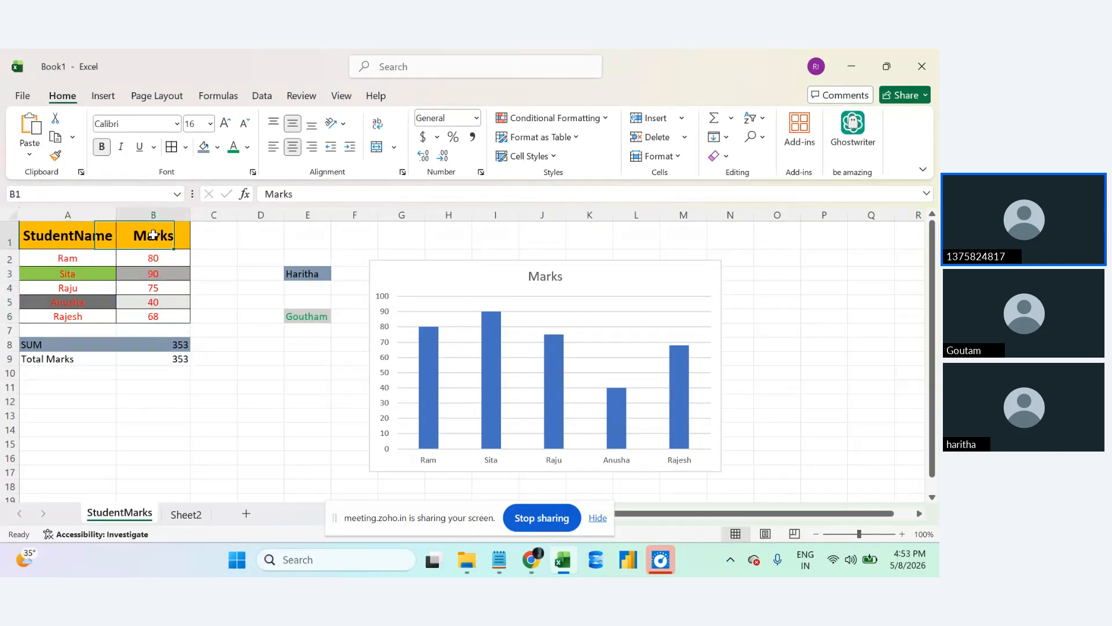
click(81, 261)
click(95, 275)
click(99, 284)
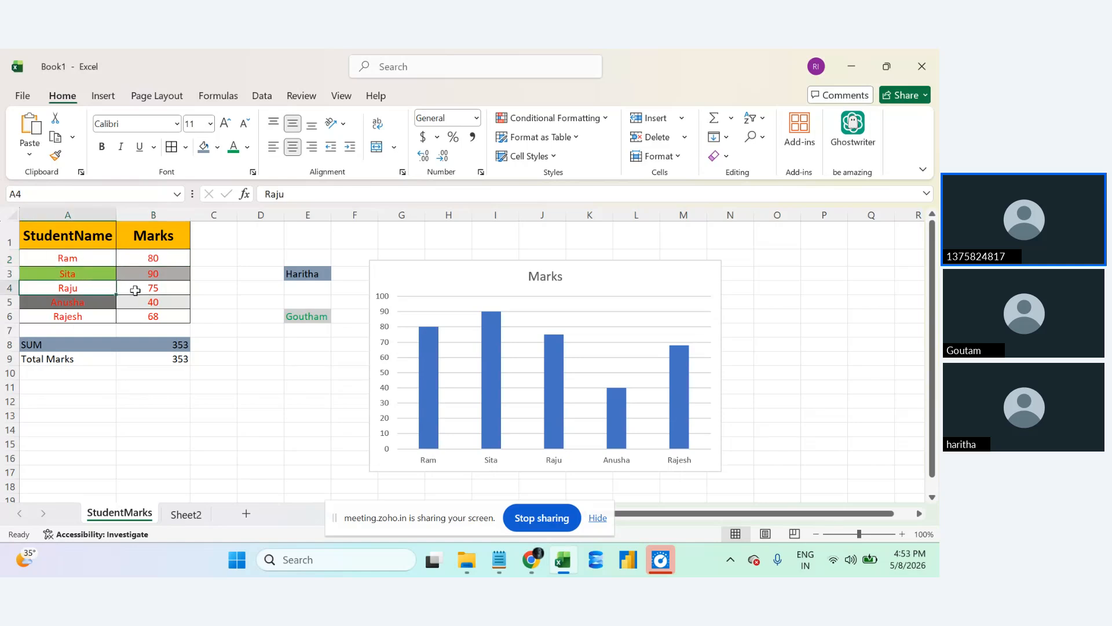
click(137, 289)
click(153, 255)
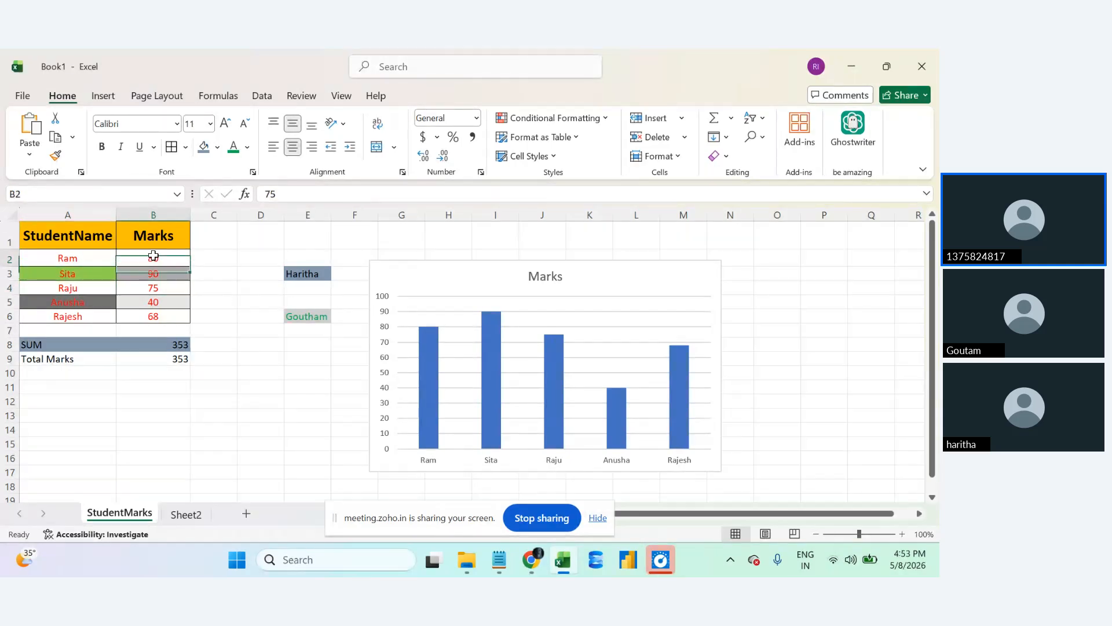
click(157, 273)
click(152, 285)
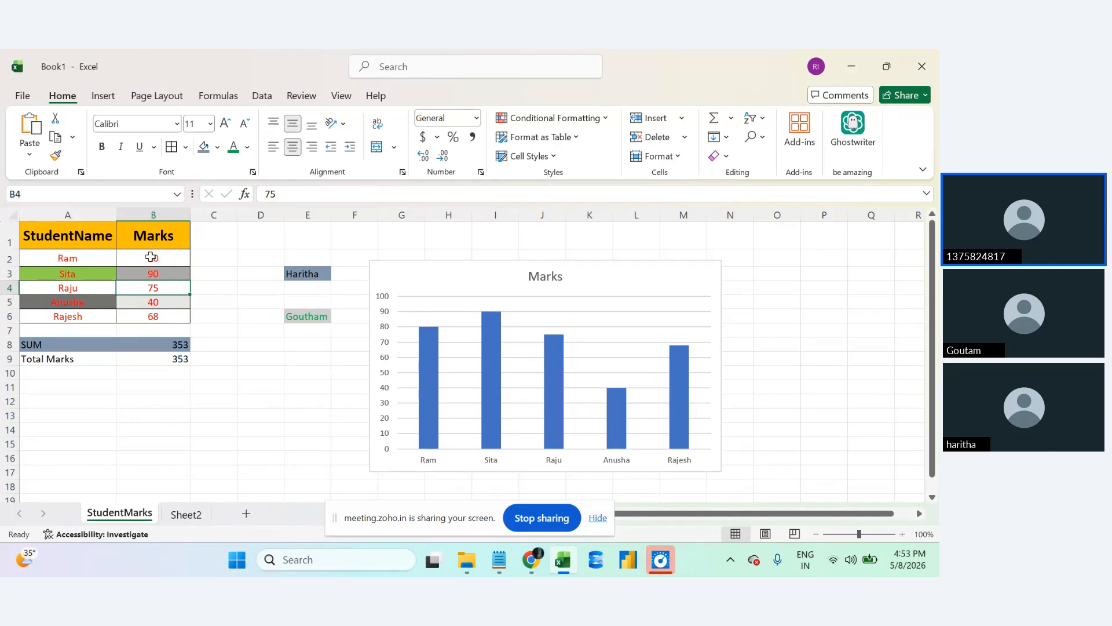
Fill the StudentName header cell A1 with the blue-gray colour.
click(85, 238)
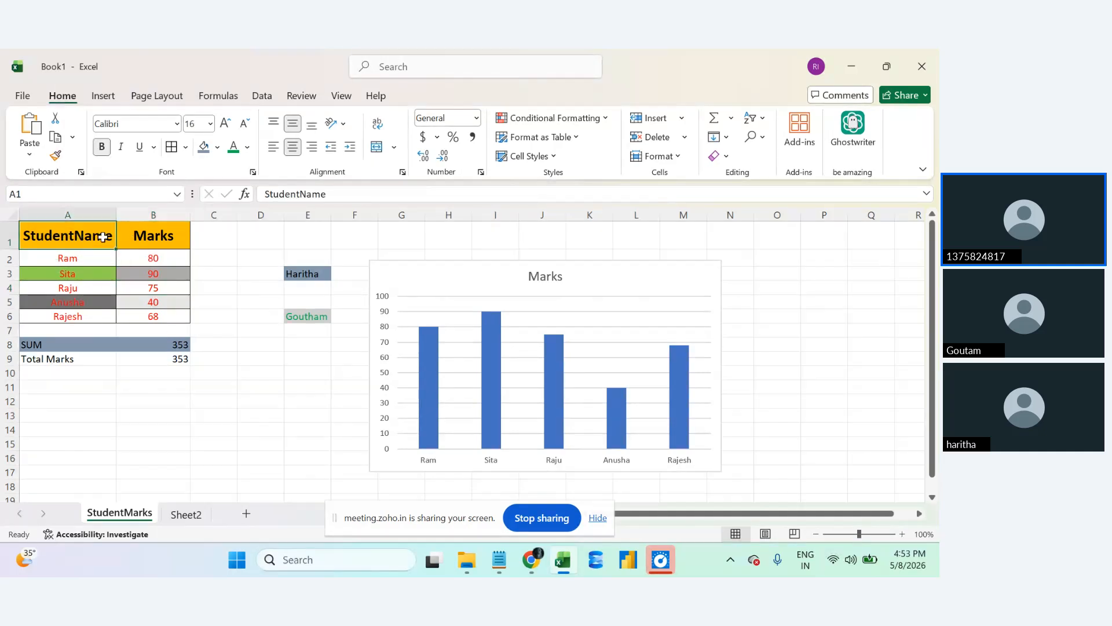
click(120, 237)
click(114, 243)
click(210, 149)
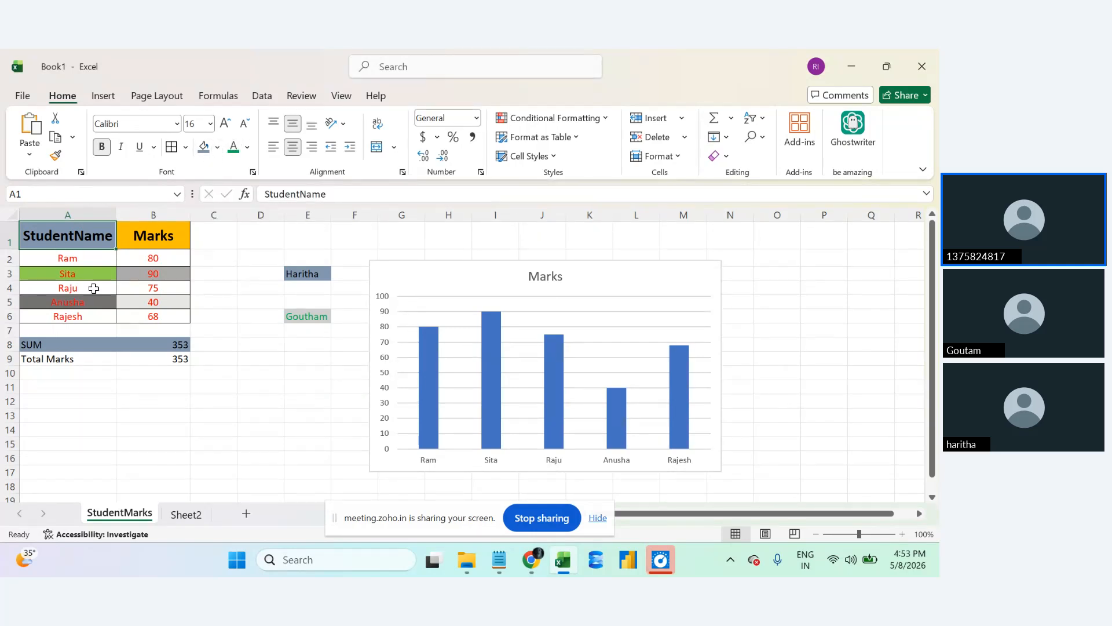
click(82, 259)
click(154, 257)
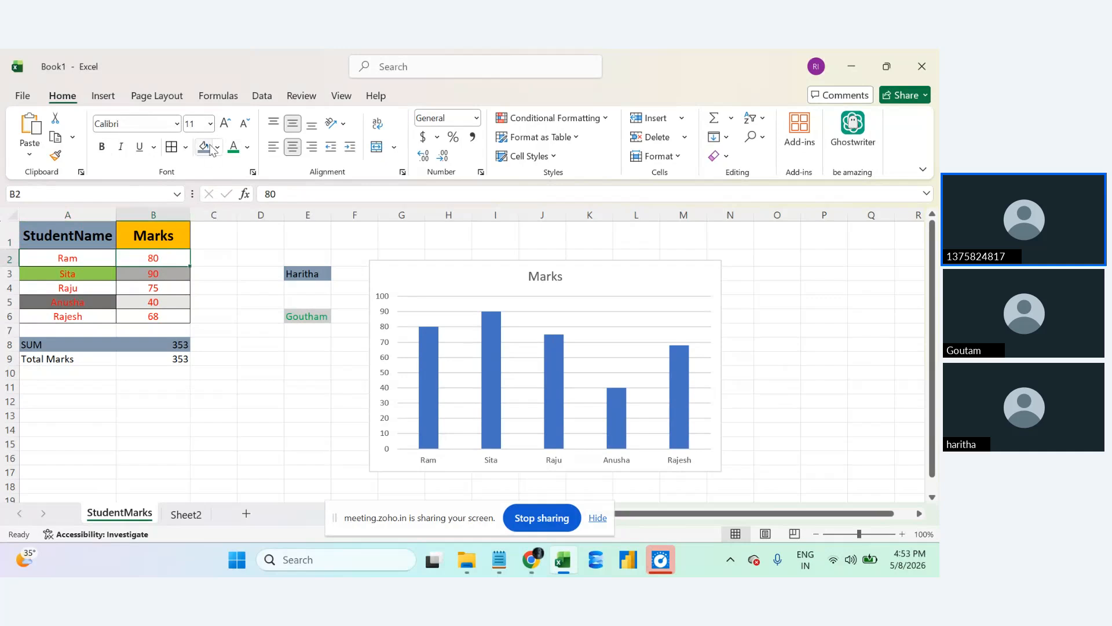
click(209, 124)
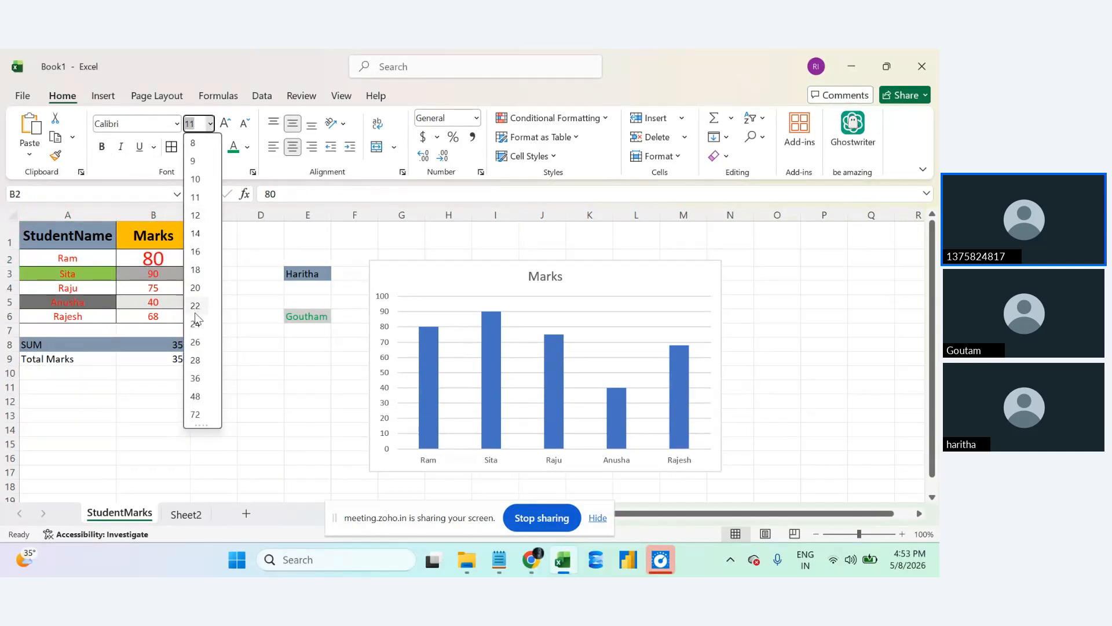
click(129, 406)
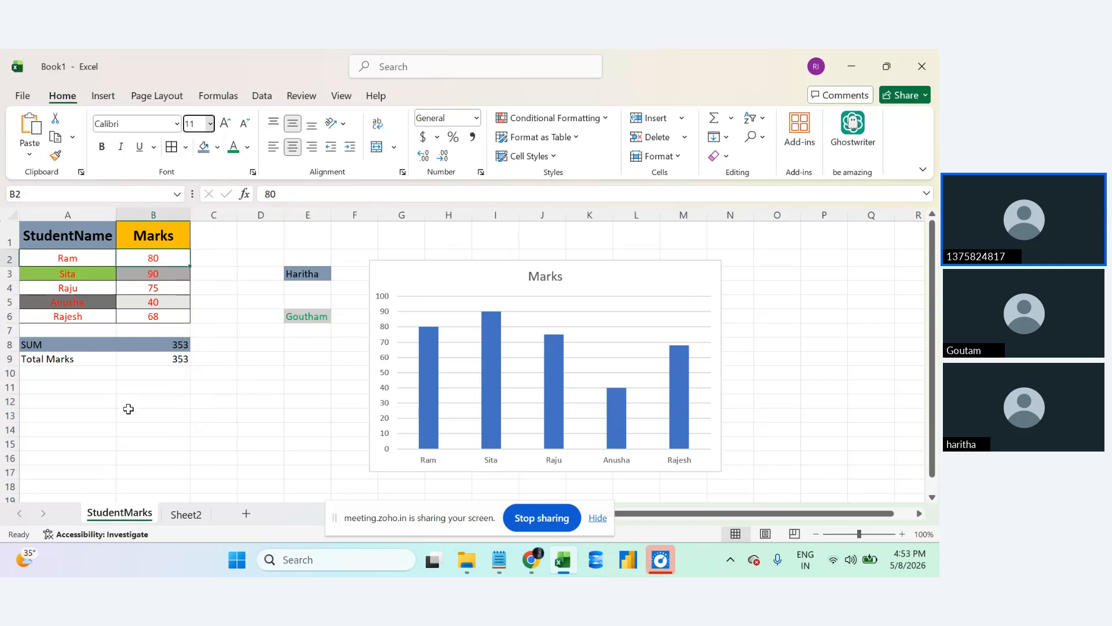
Set the font size of the mark in cell B3 to 20.
click(167, 275)
click(210, 124)
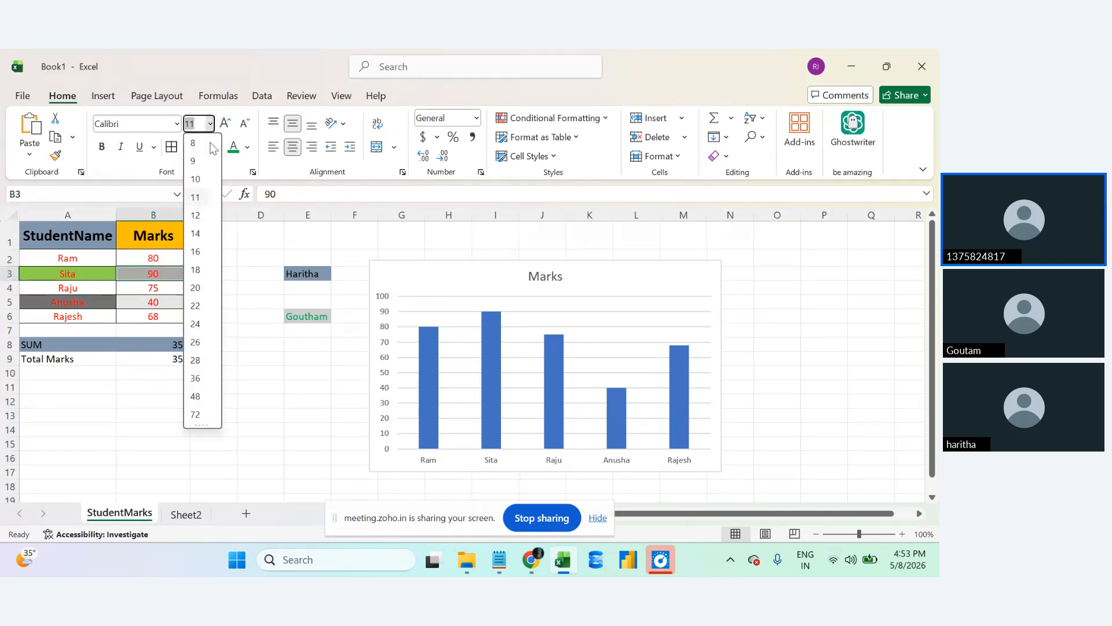
click(195, 288)
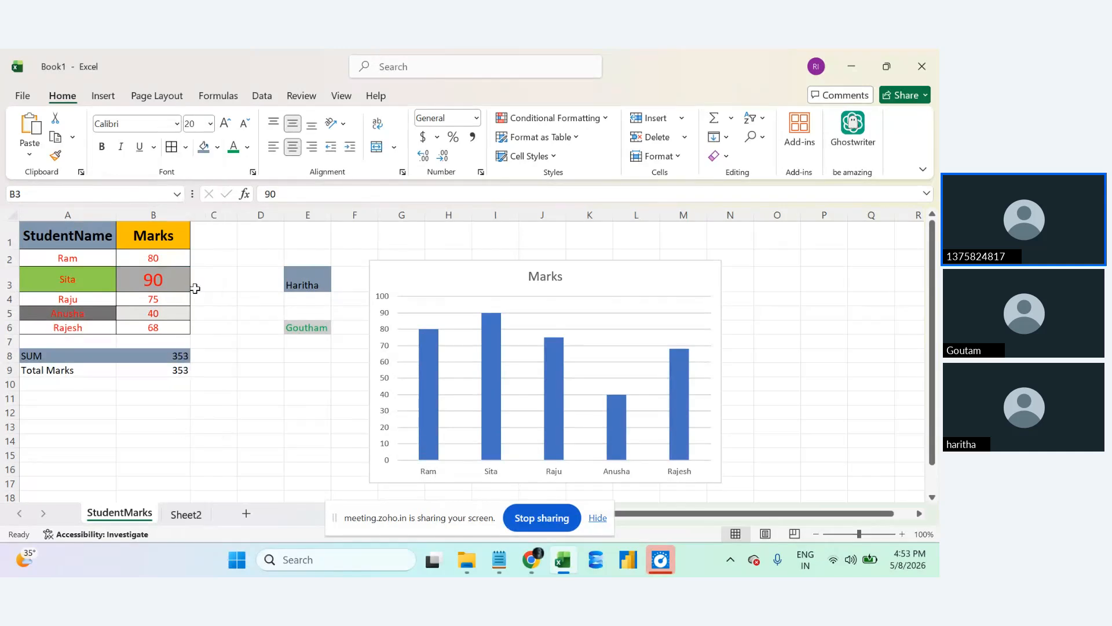
click(149, 411)
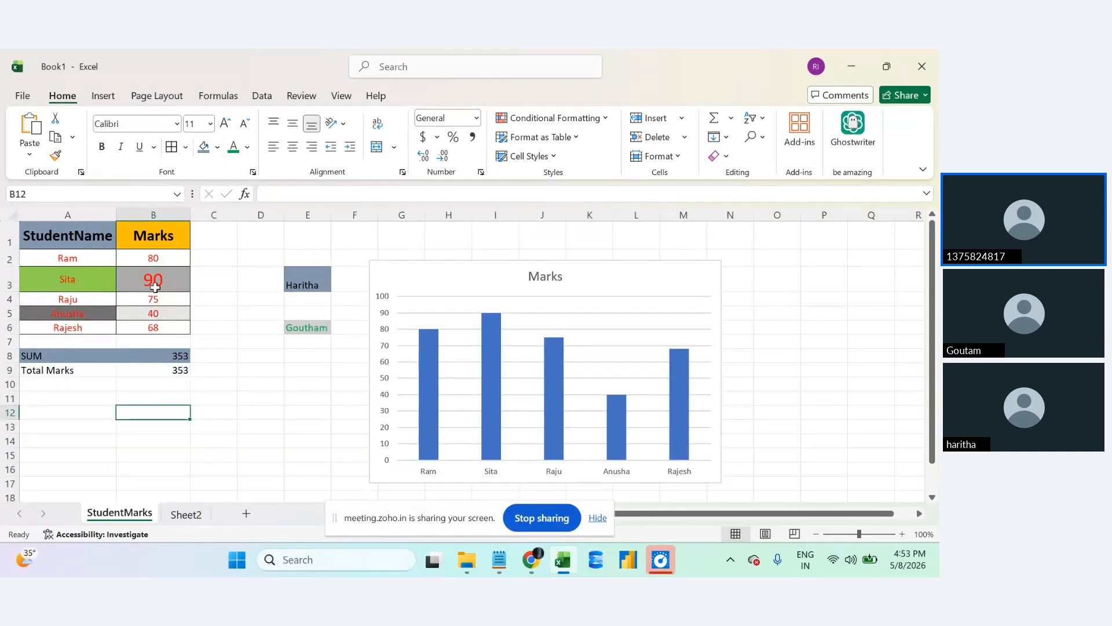
Change the font colour of the student names and marks in A2:B6 to blue.
click(248, 147)
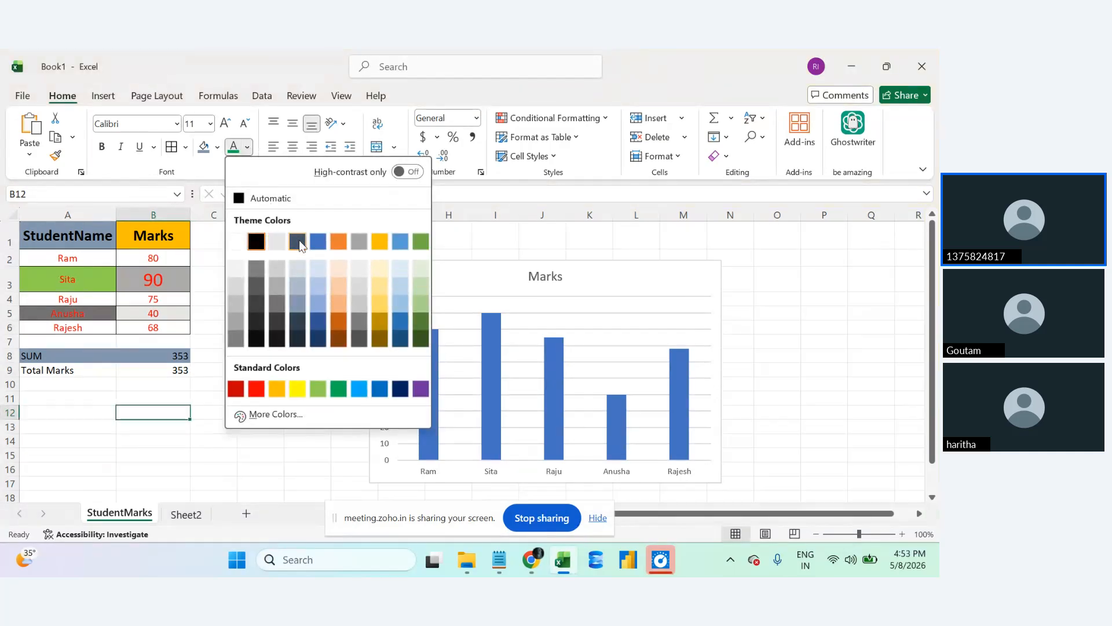
click(256, 288)
drag(35, 255, 141, 325)
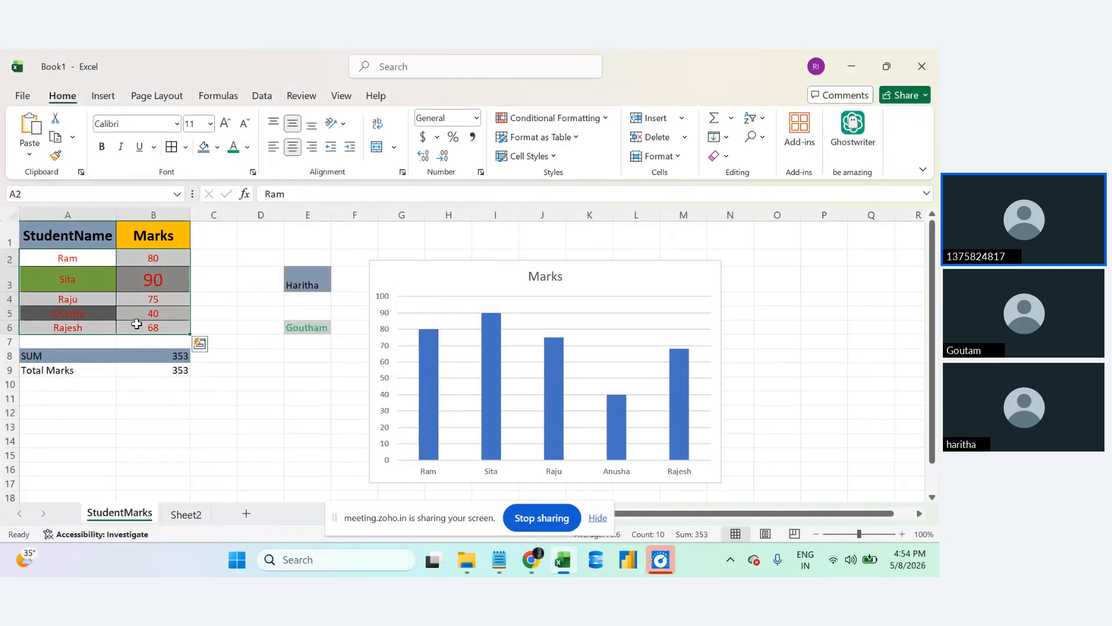
click(243, 151)
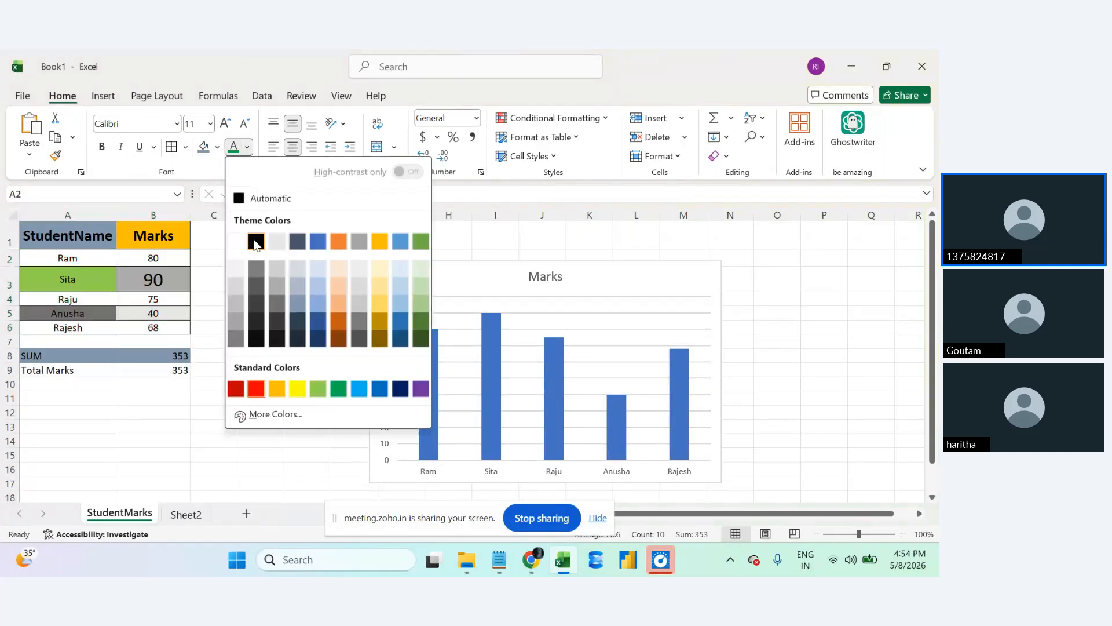
click(310, 248)
click(248, 442)
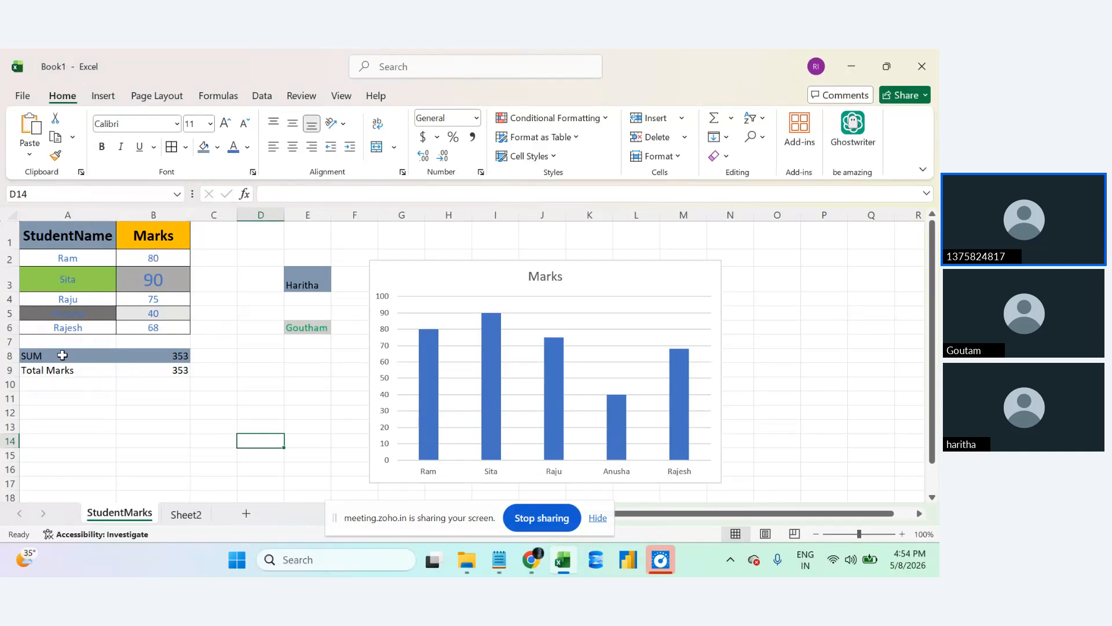
Review the cell-by-cell addition formula behind the SUM row's total in B8.
click(95, 409)
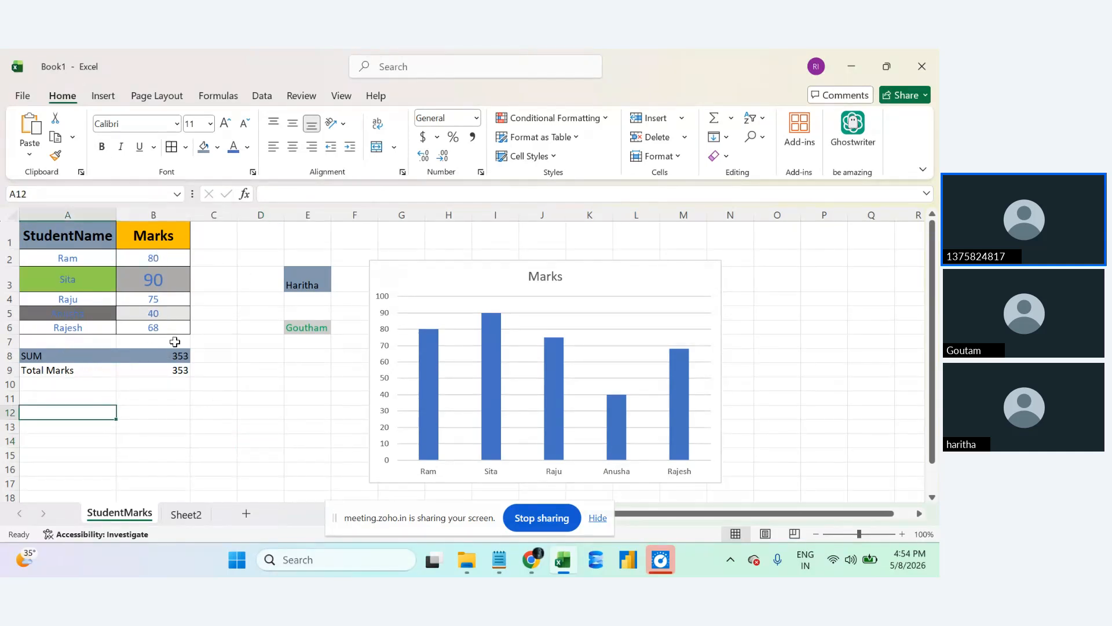
click(129, 357)
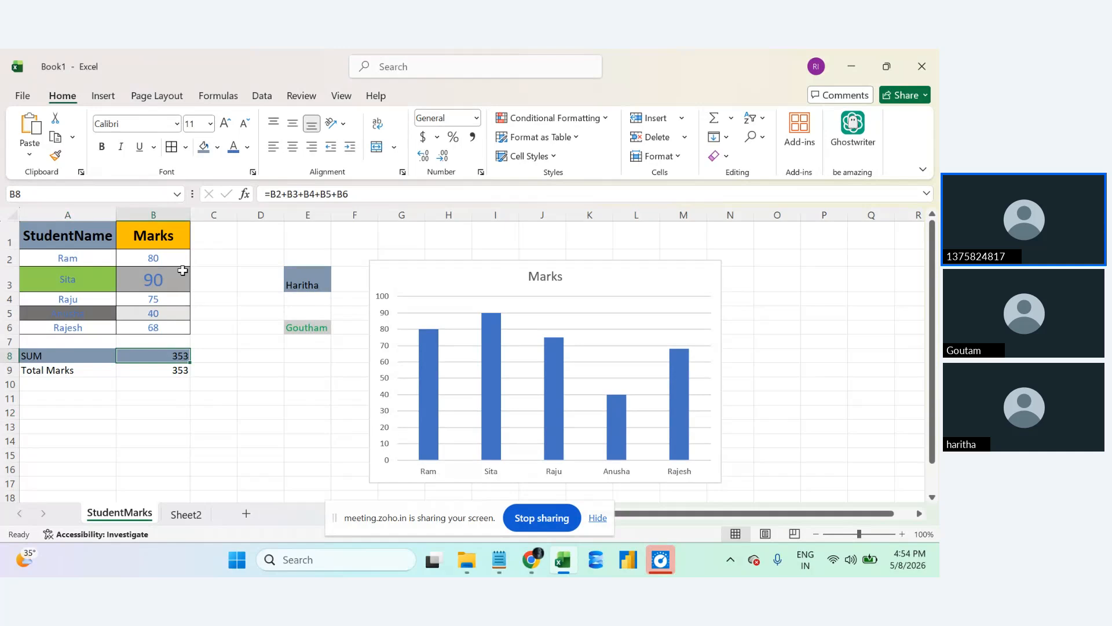
click(149, 397)
click(279, 196)
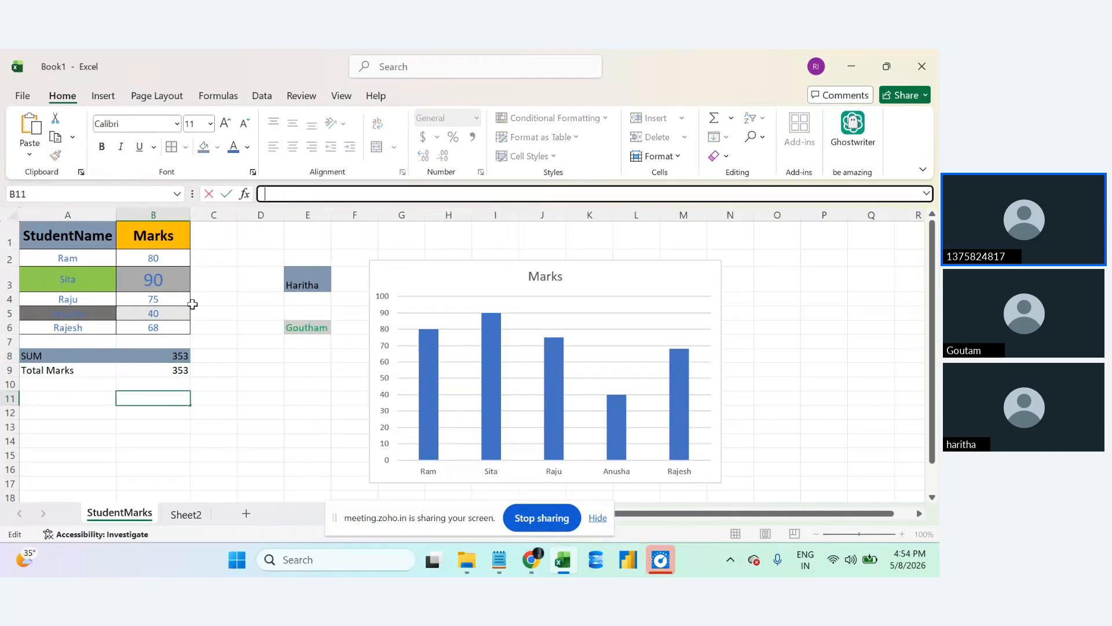
Examine the SUM function in the Total Marks cell B9 and highlight the table data in A2:B6.
click(145, 369)
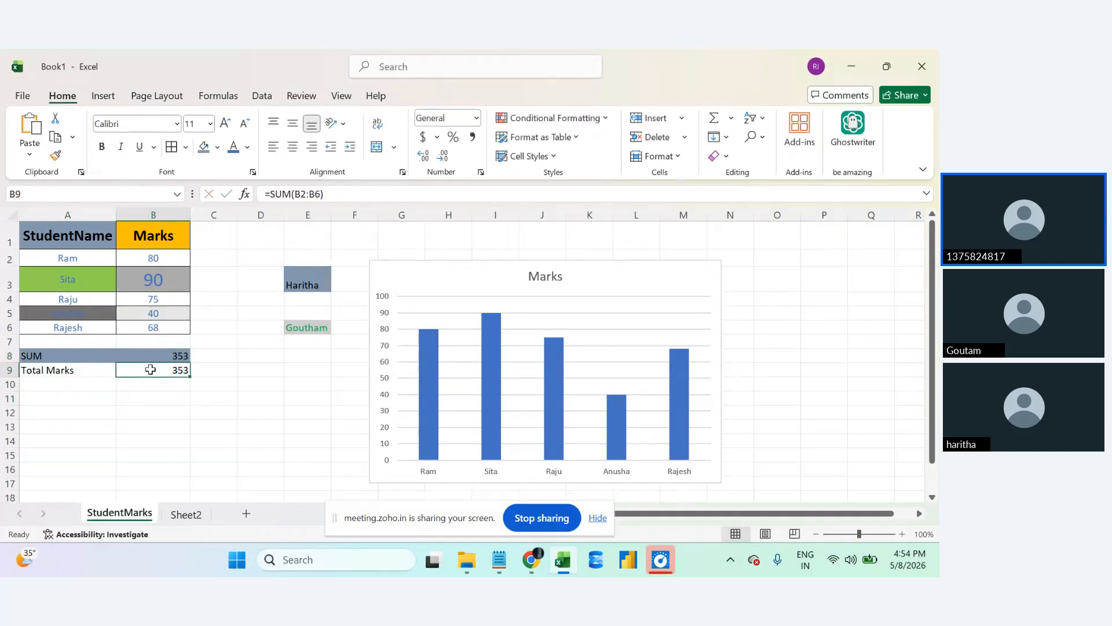
double_click(283, 194)
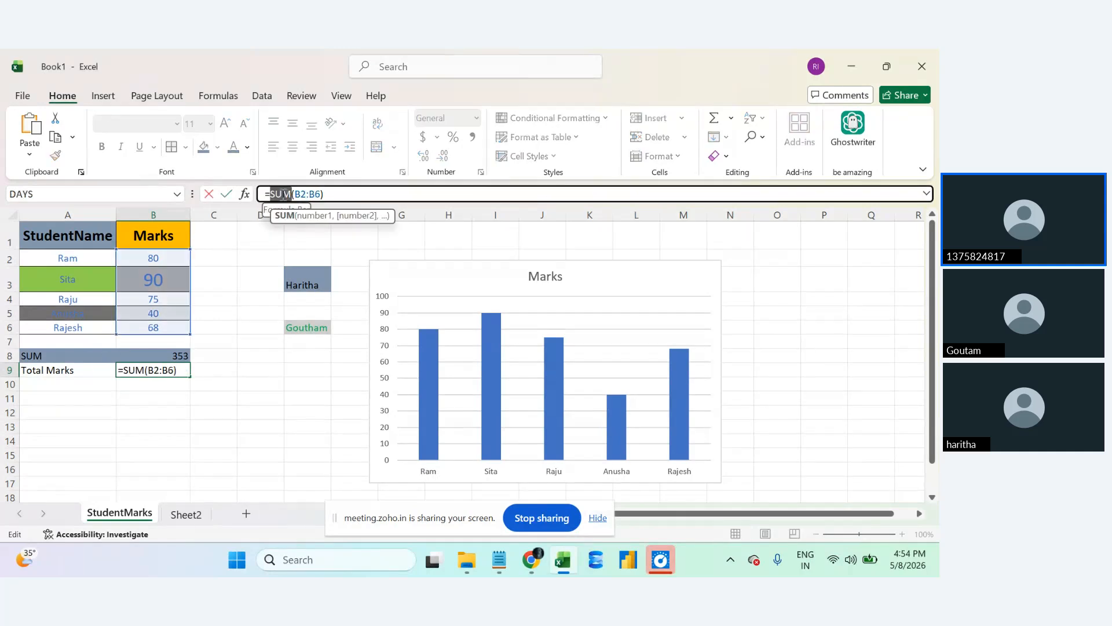
click(294, 194)
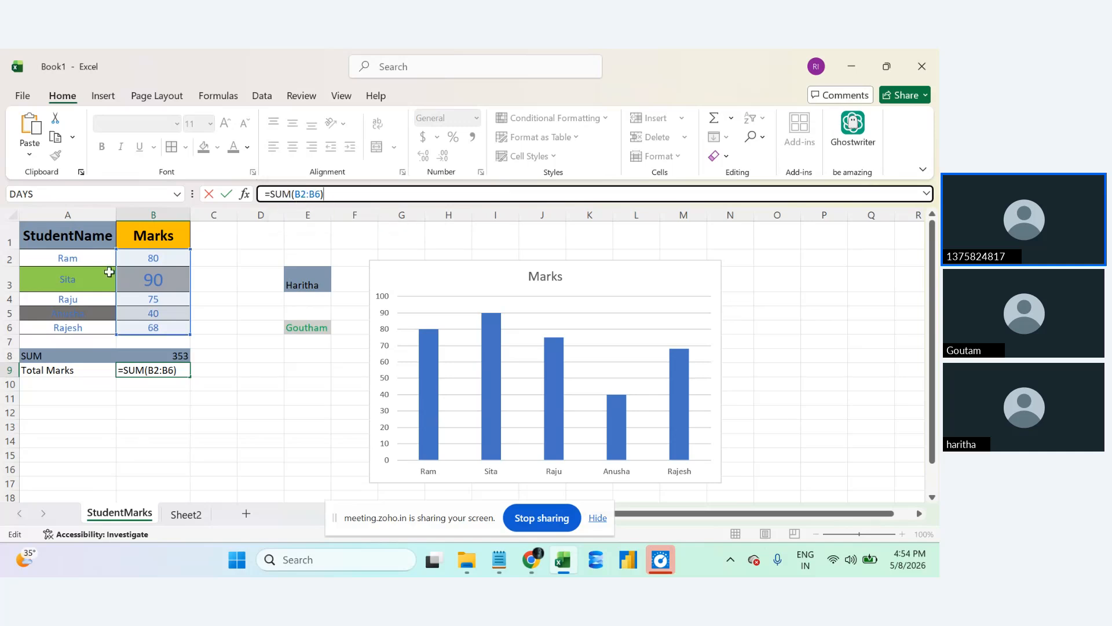
click(68, 256)
drag(68, 256, 141, 322)
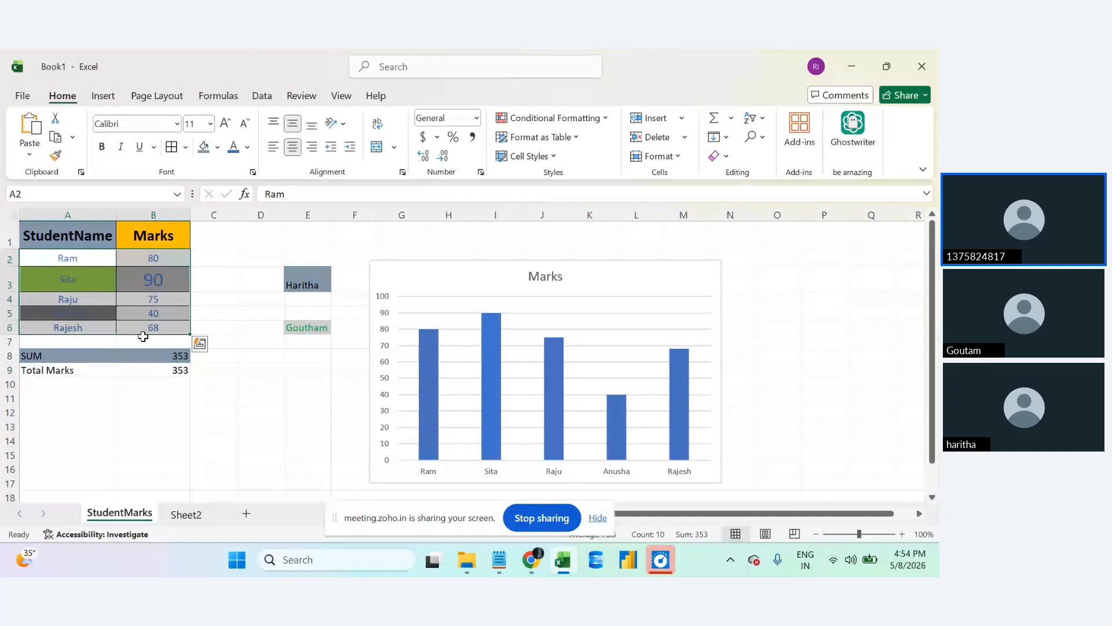
click(151, 369)
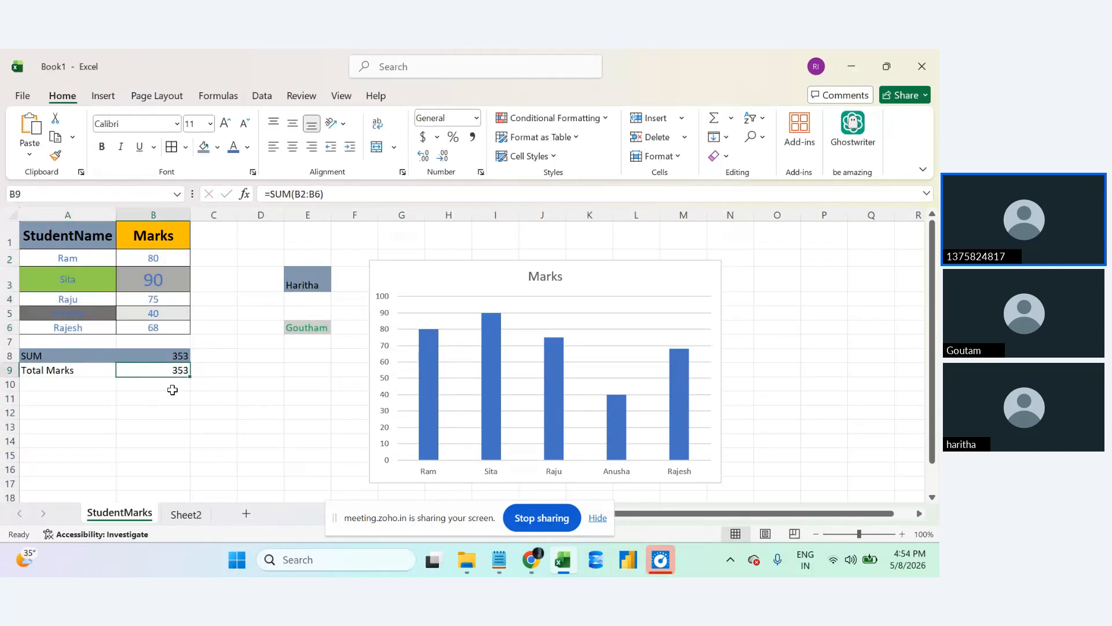
Nudge the Marks chart slightly to the right and recolour its columns with the orange monochromatic palette.
drag(417, 290, 426, 287)
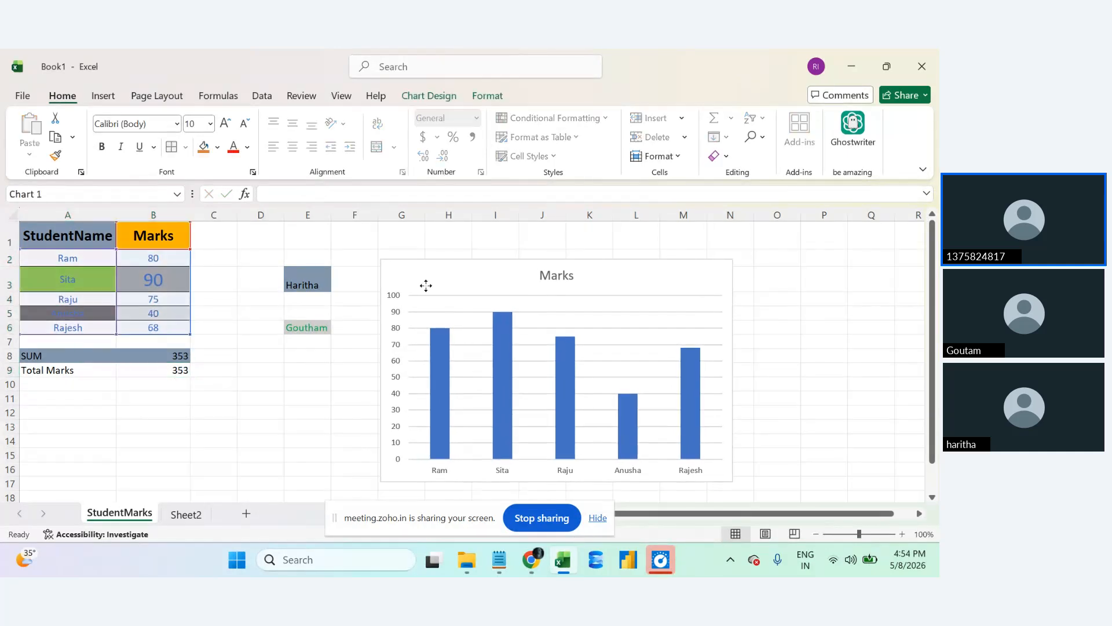
click(305, 354)
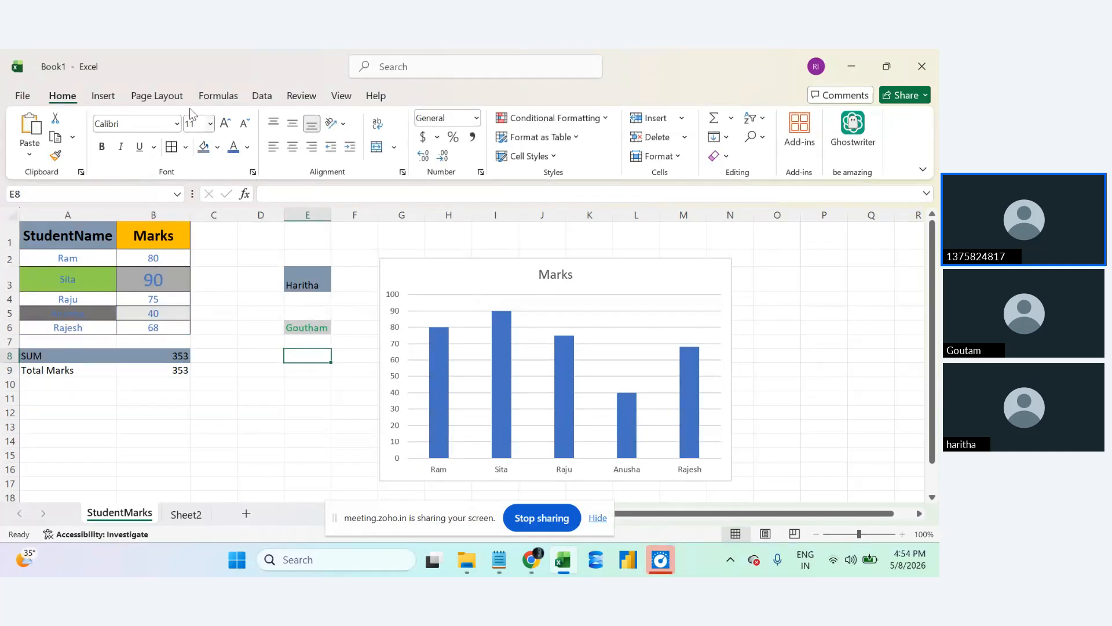
click(103, 96)
click(461, 268)
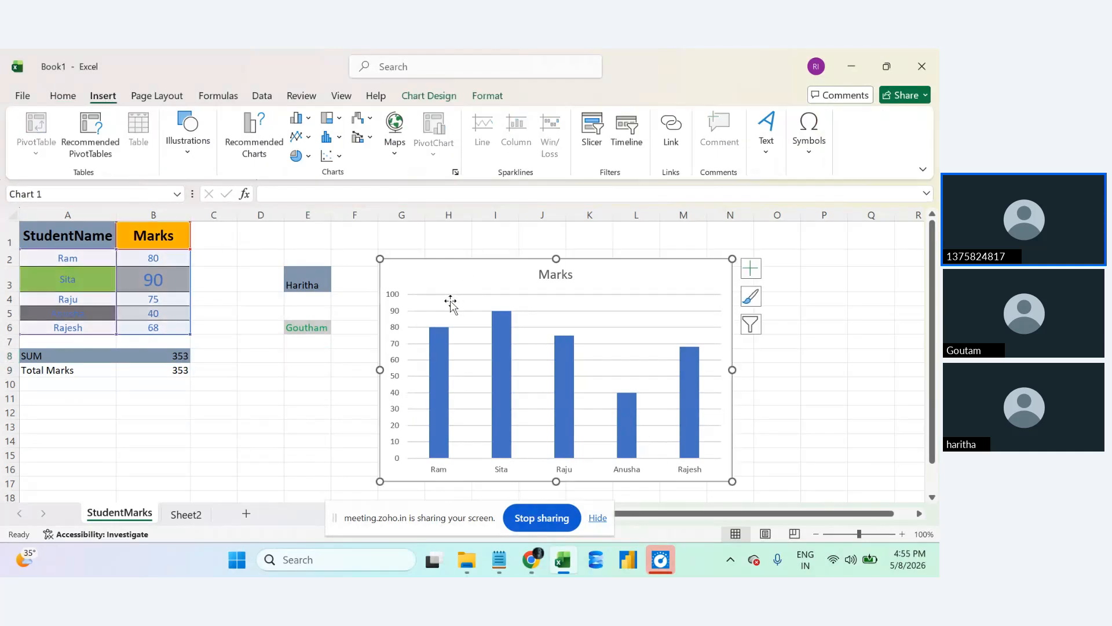
click(431, 97)
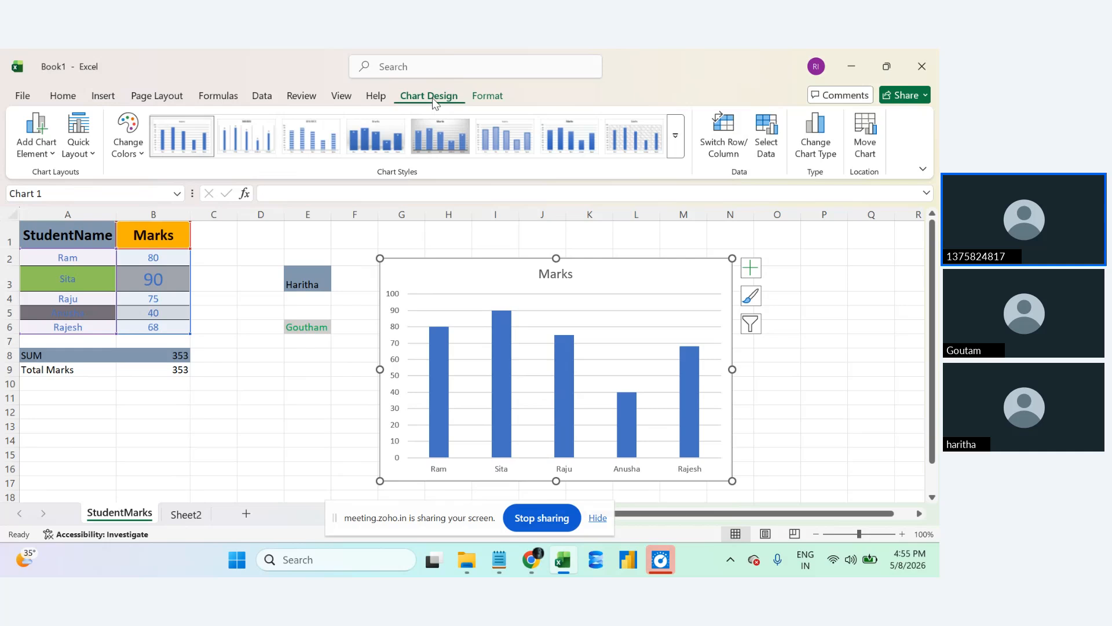
click(125, 152)
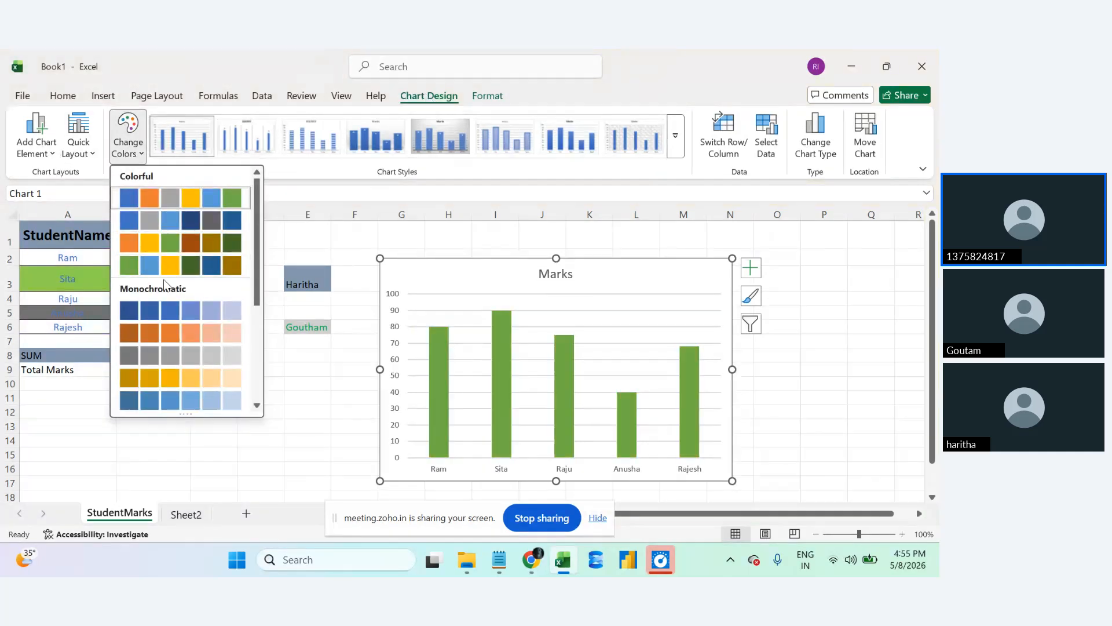
click(158, 339)
click(173, 428)
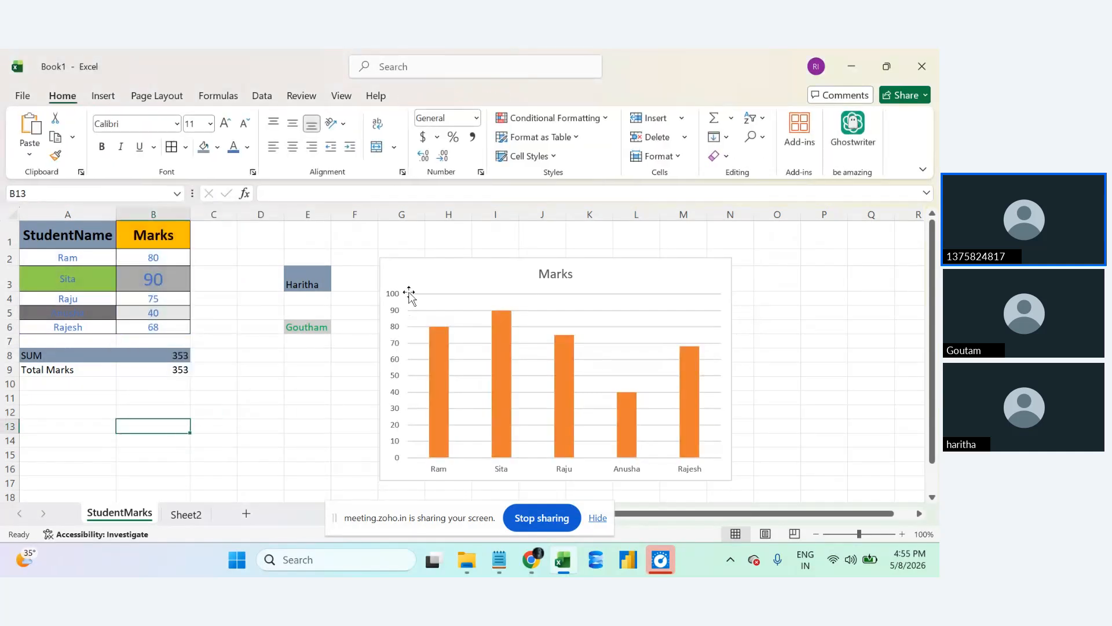
Apply the fourth chart style to the Marks chart, with wide shadowed columns, data labels and a gray gradient background.
click(418, 263)
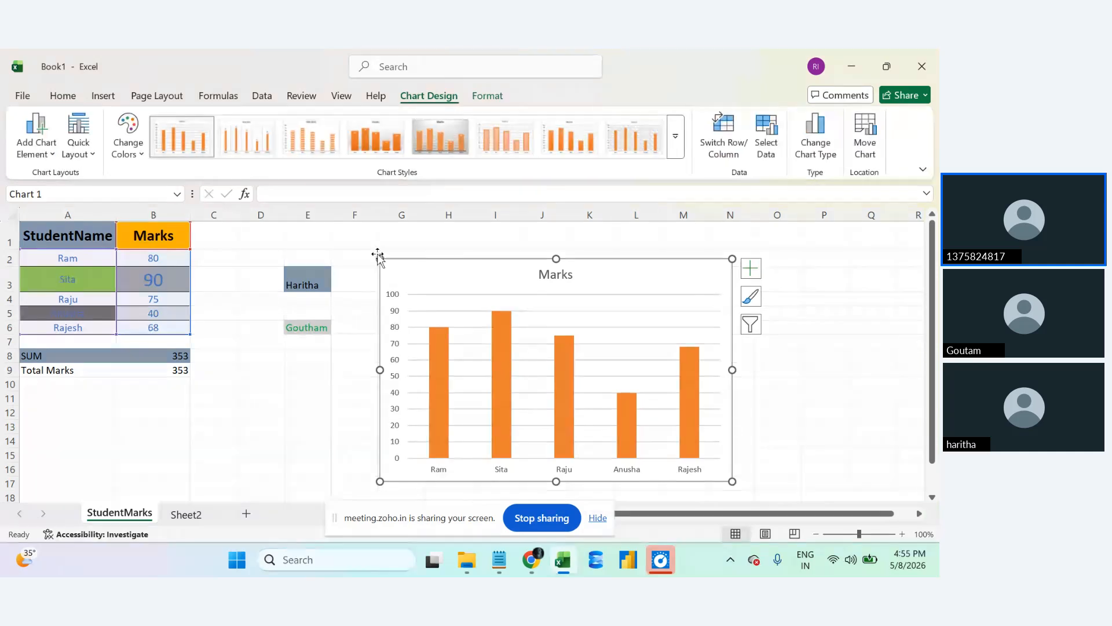
click(293, 385)
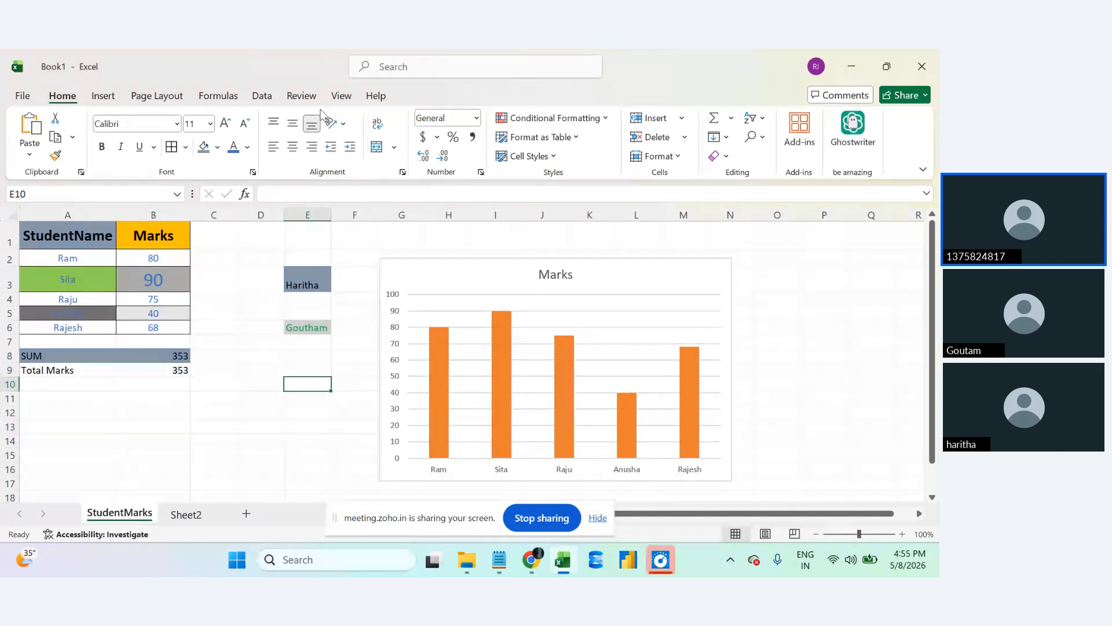
click(438, 272)
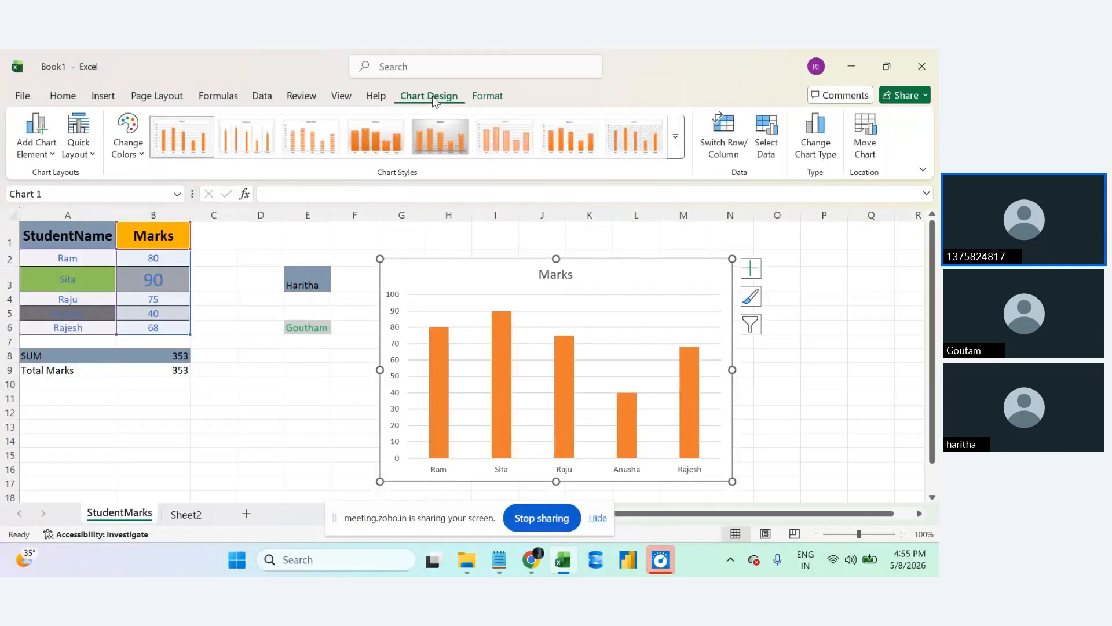
click(675, 136)
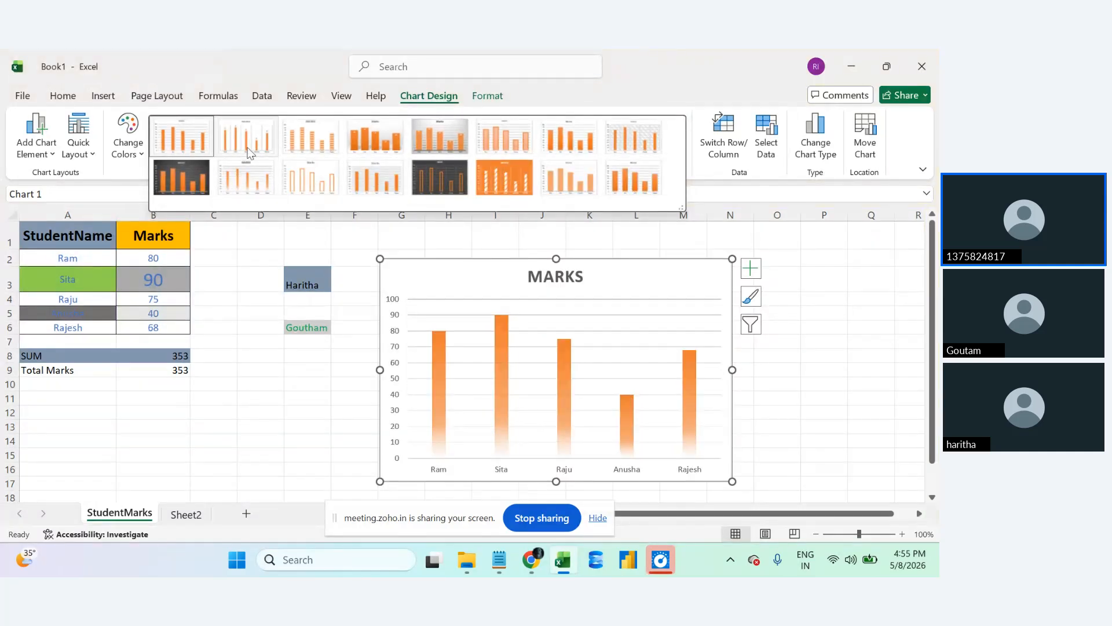
click(381, 154)
click(315, 353)
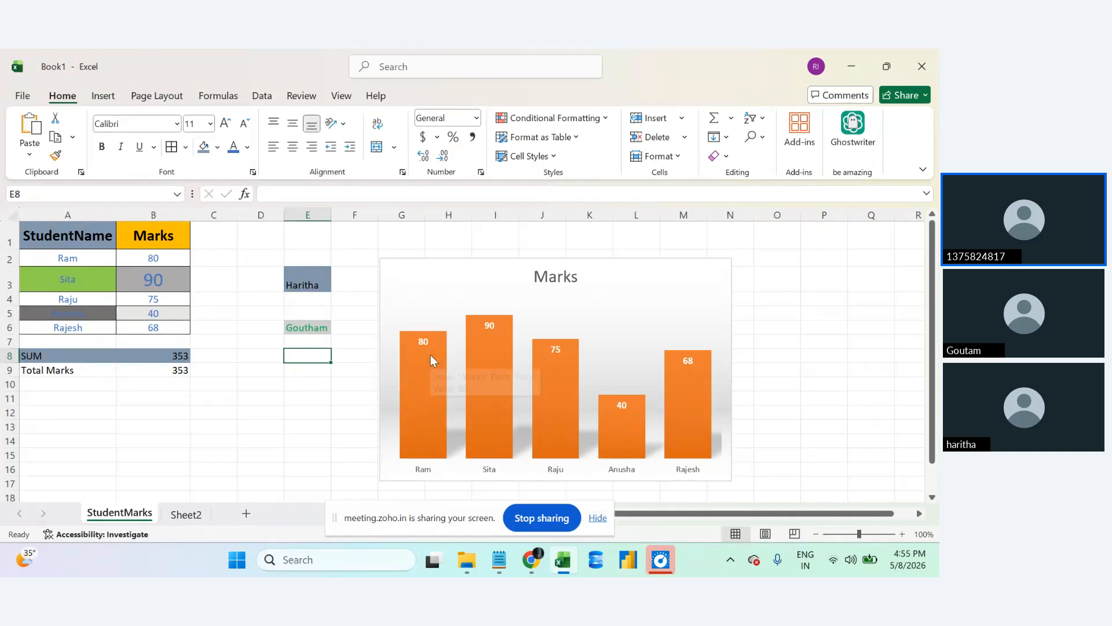
Move the restyled Marks chart slightly right and up on the sheet, and deselect it.
mouse_move(434, 357)
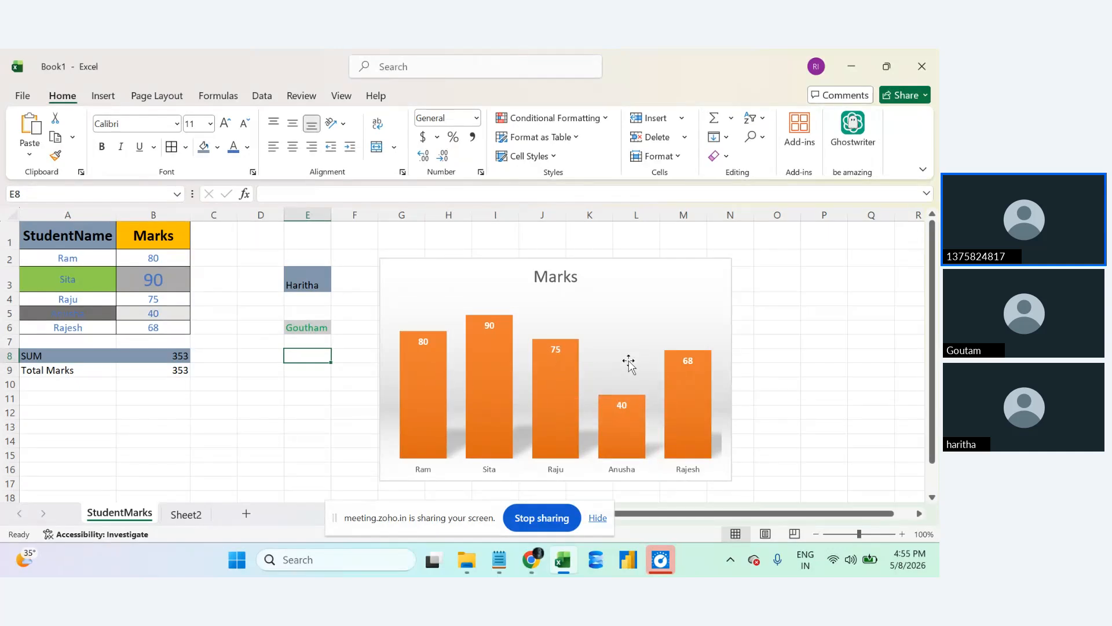
drag(626, 297, 647, 291)
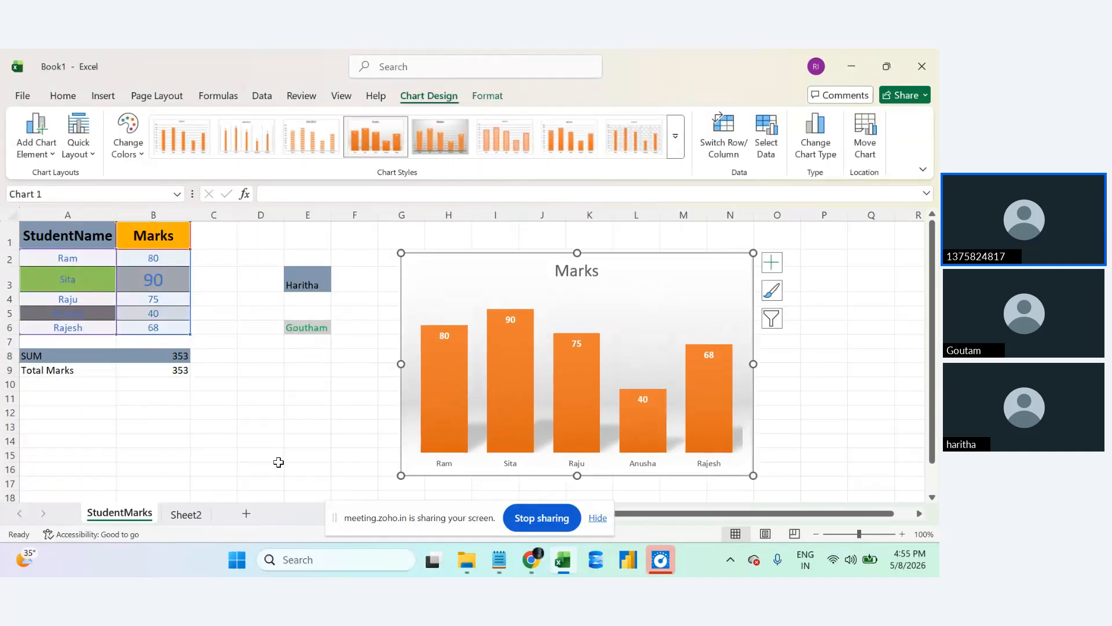
click(301, 415)
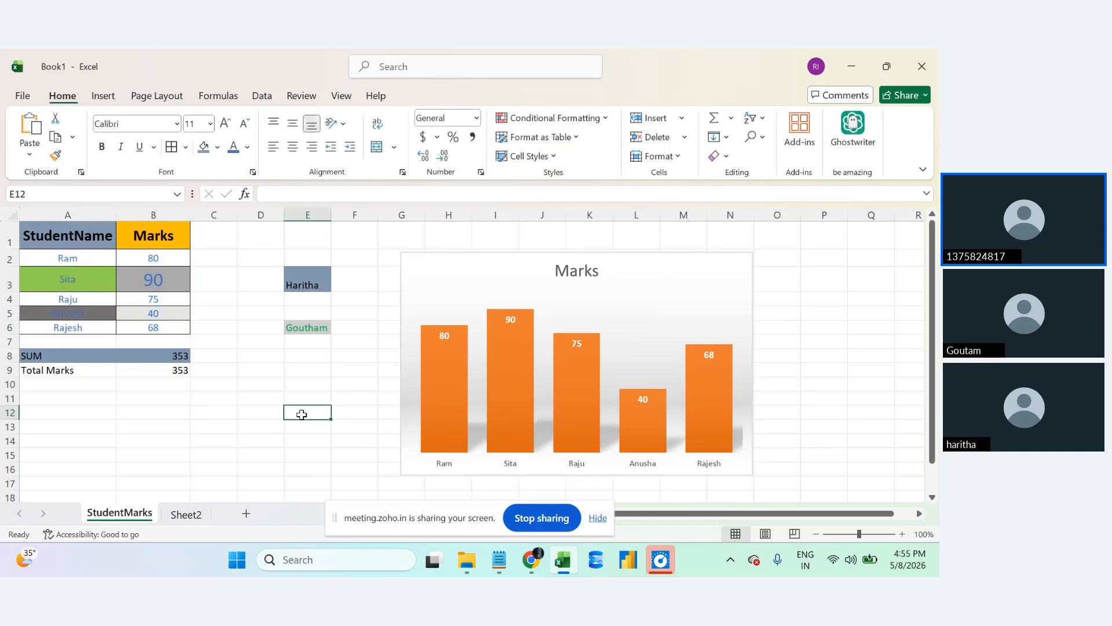
click(103, 409)
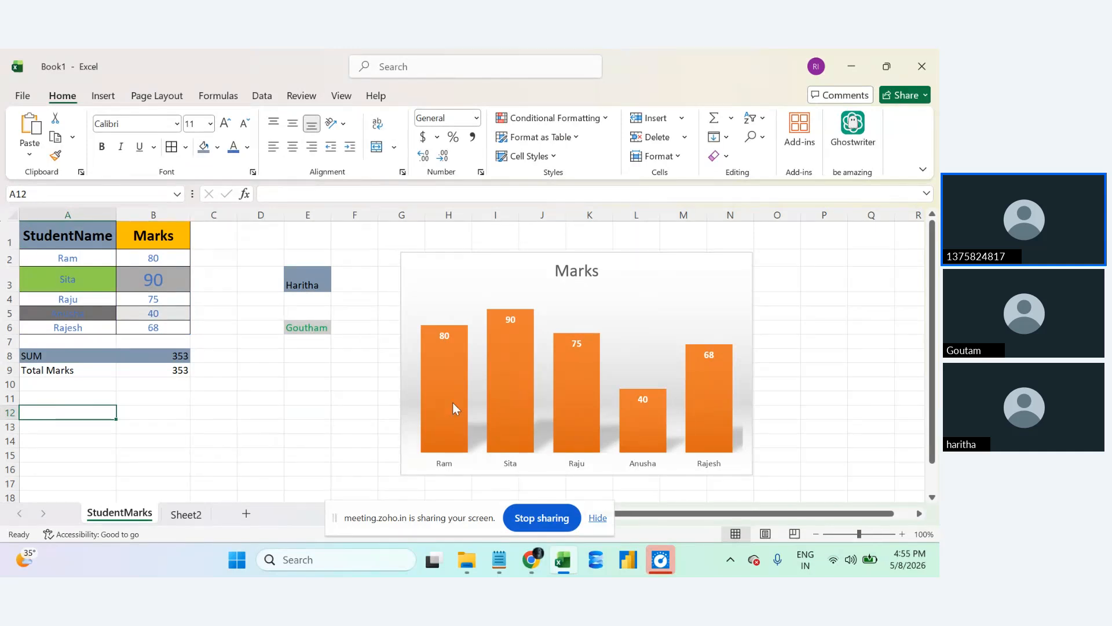
Move the Marks chart slightly left on the sheet, and deselect it.
drag(475, 274, 457, 272)
click(324, 356)
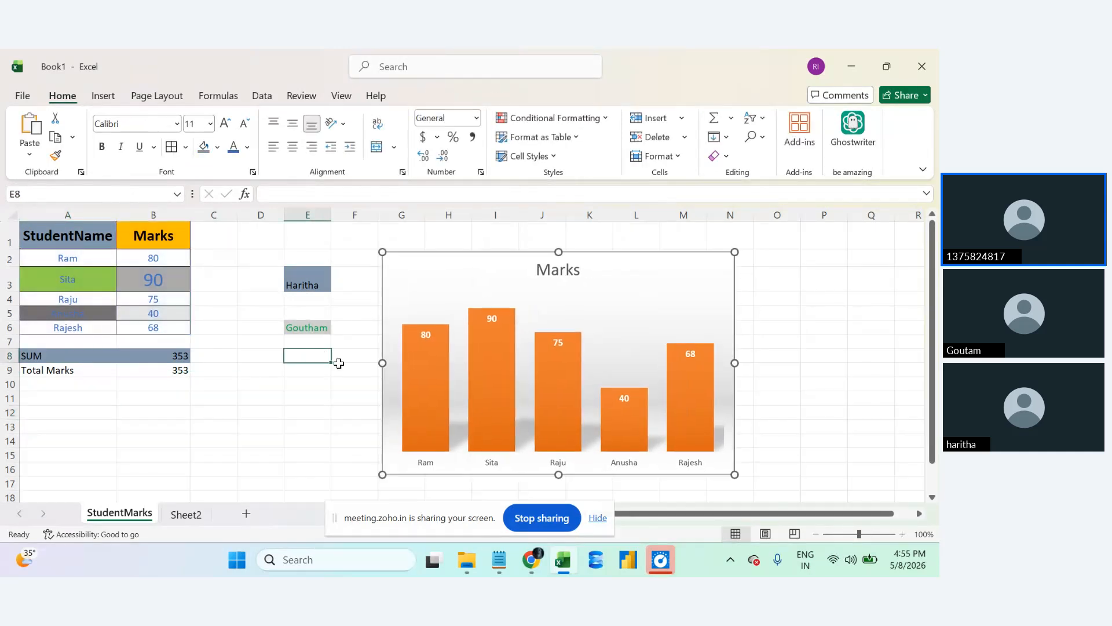
click(402, 280)
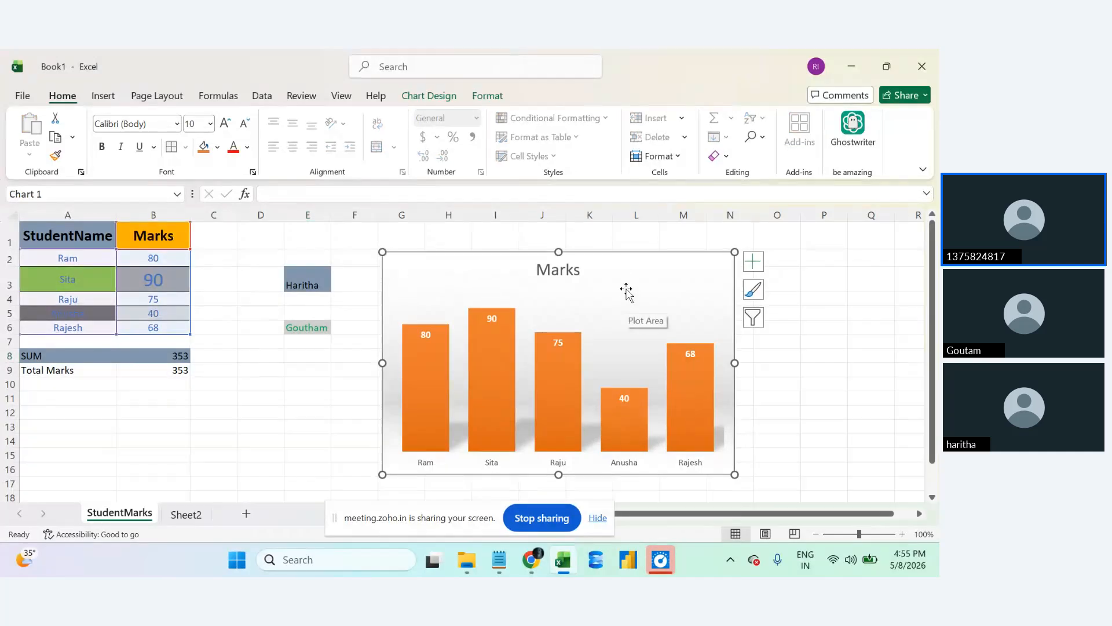
click(260, 429)
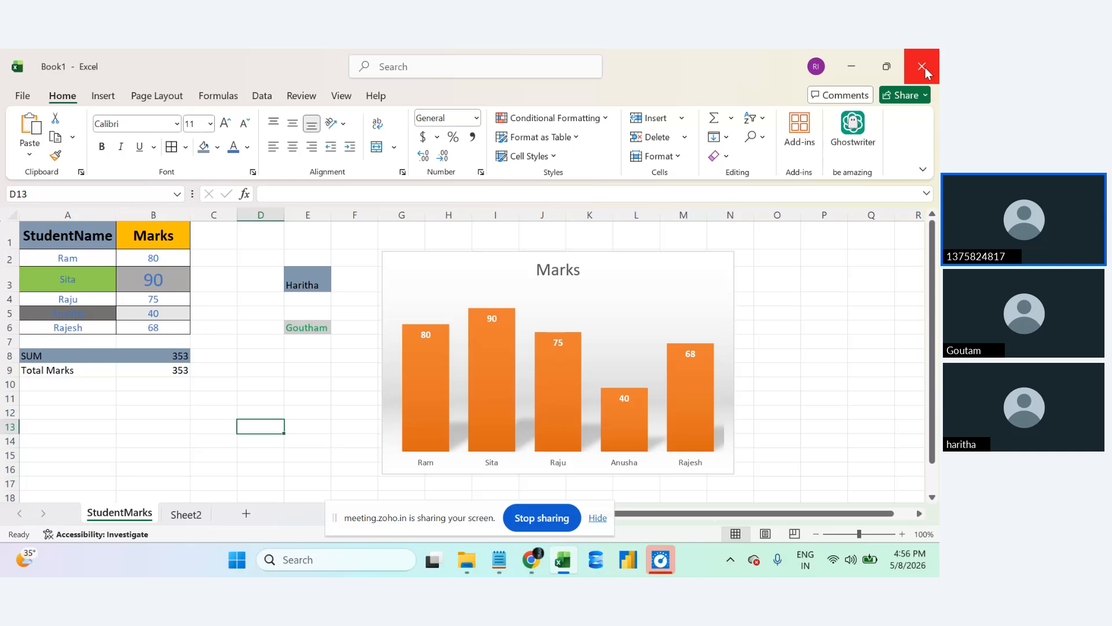
Switch to the Data store notes in Notepad and add the line "save --- File" at the end.
click(499, 559)
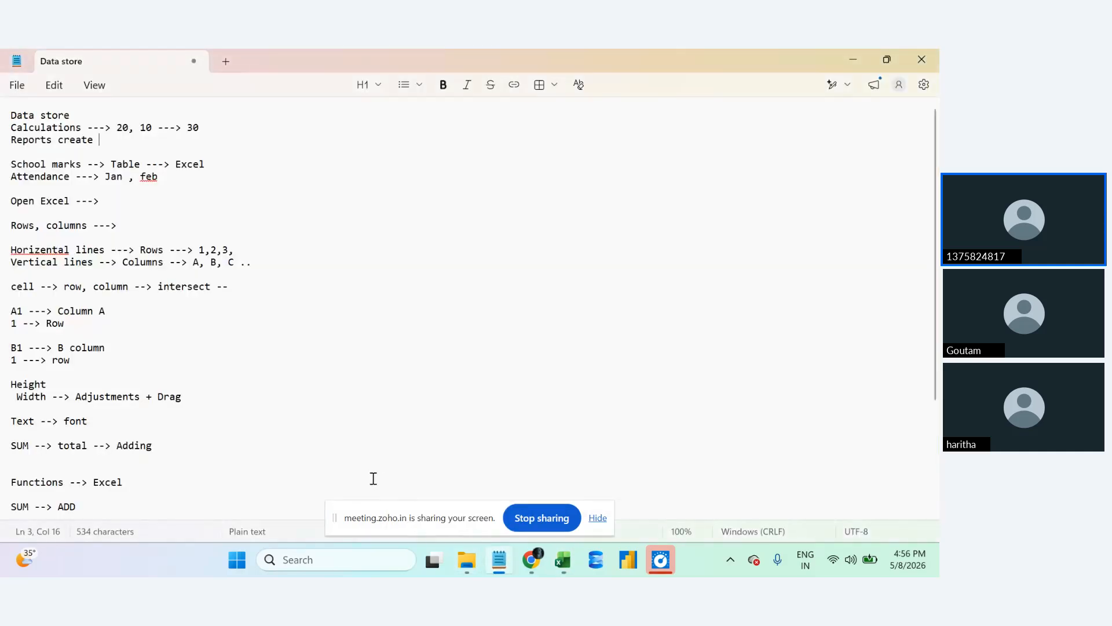
scroll(28, 491, down, 4)
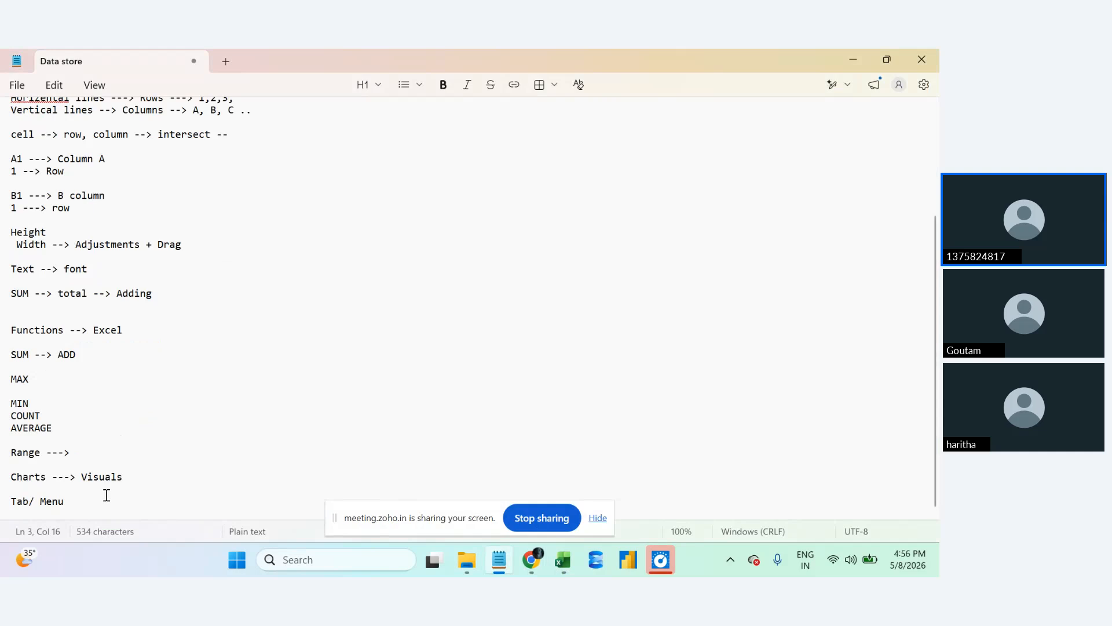
click(103, 499)
key(Return)
key(Return)
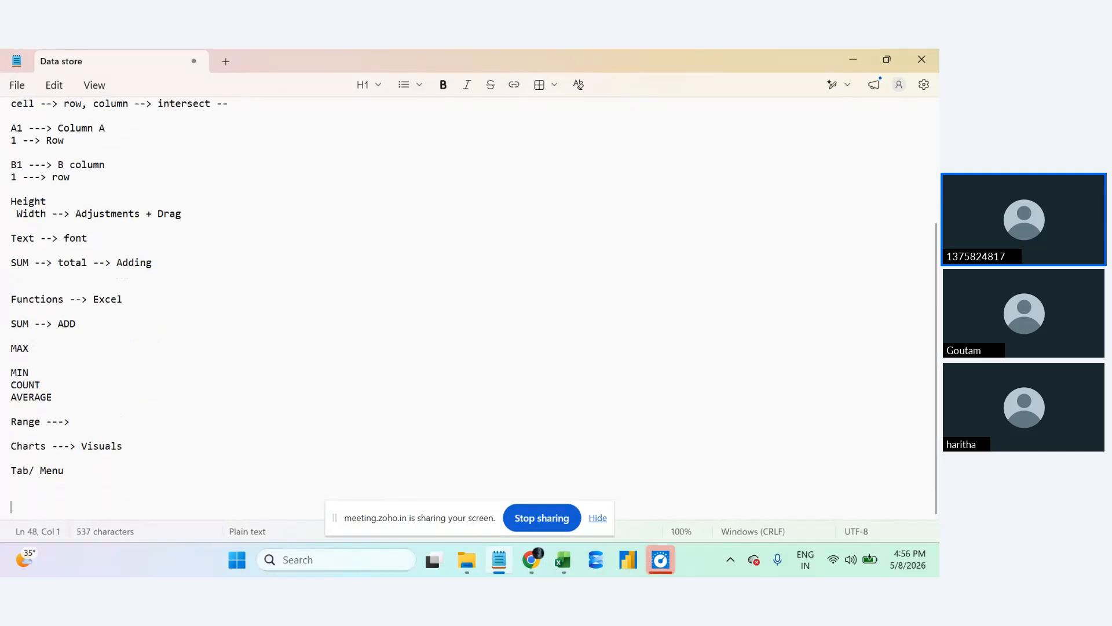
text(save --)
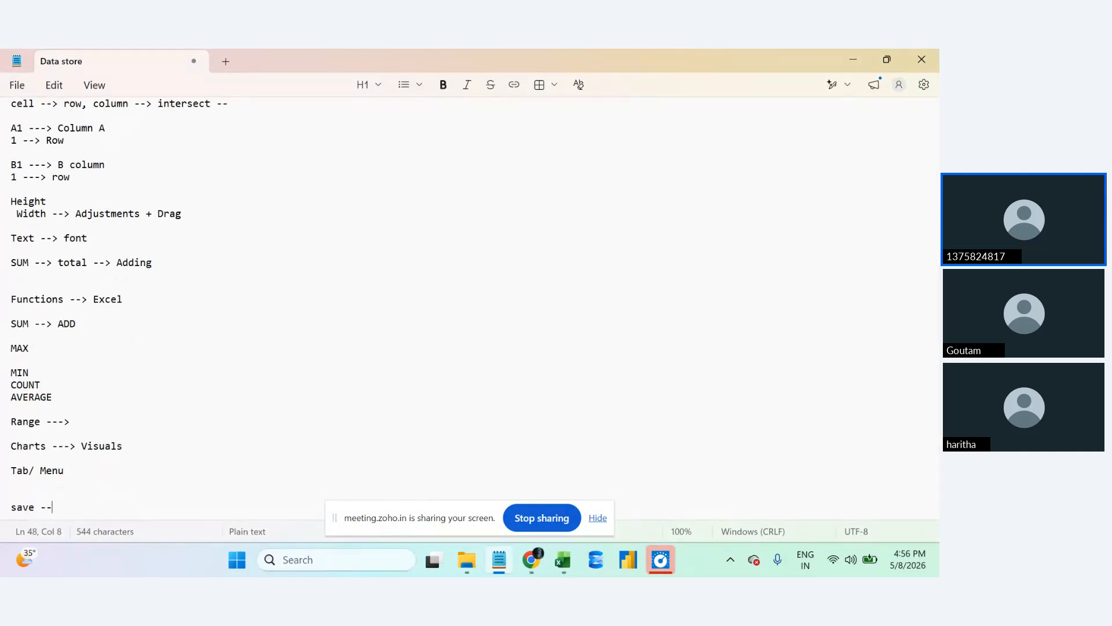
text(- Fu)
text(le)
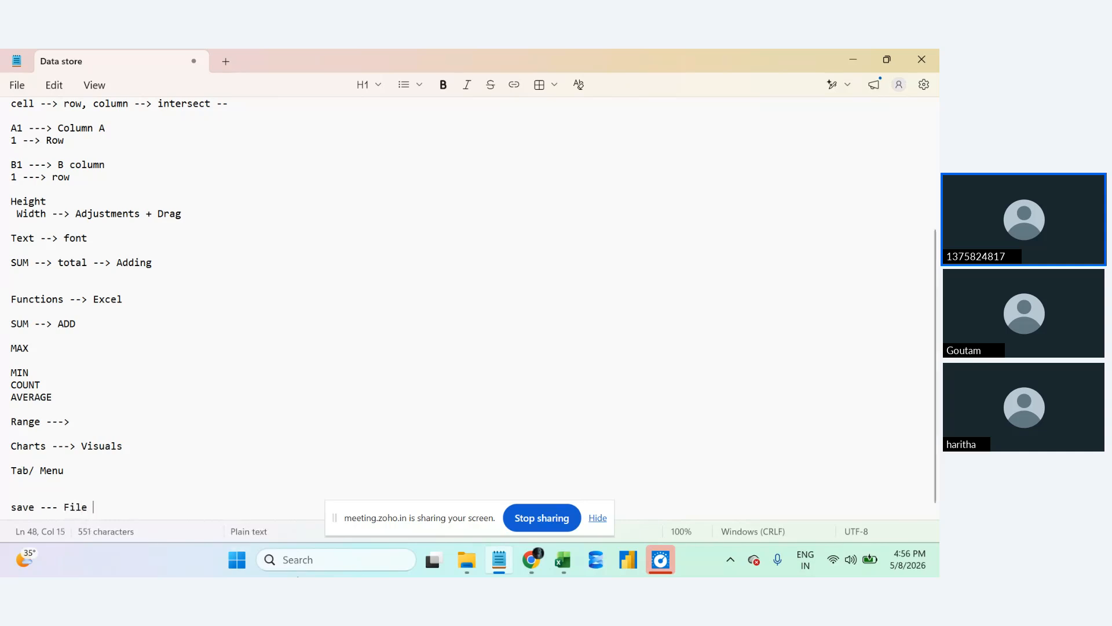
Switch back to the Excel workbook and start saving it to the Desktop folder on this PC.
click(559, 568)
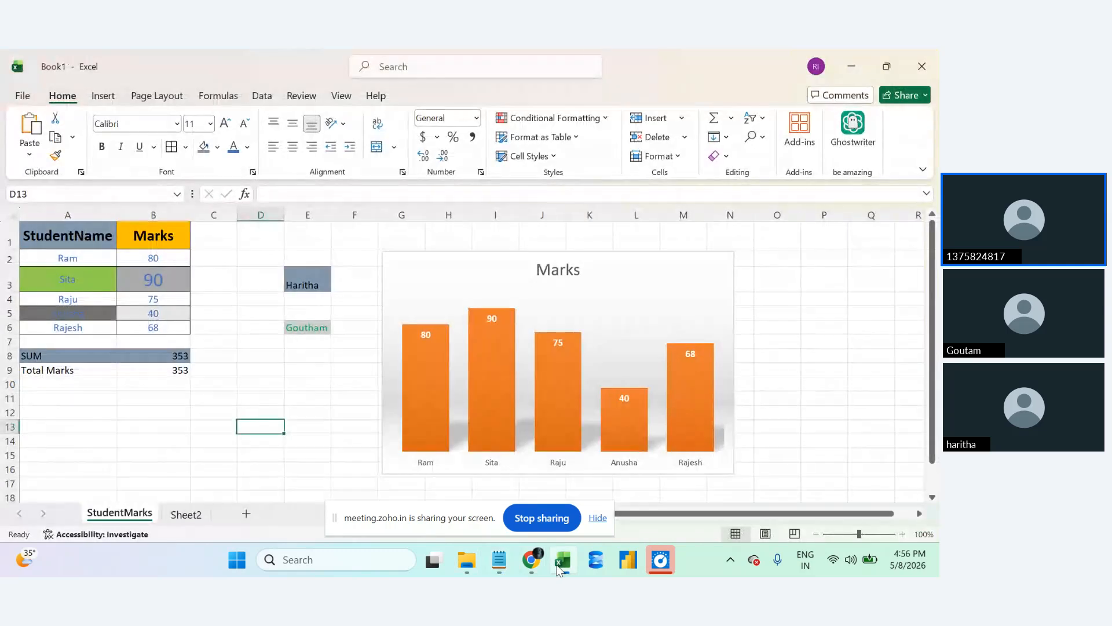
click(25, 100)
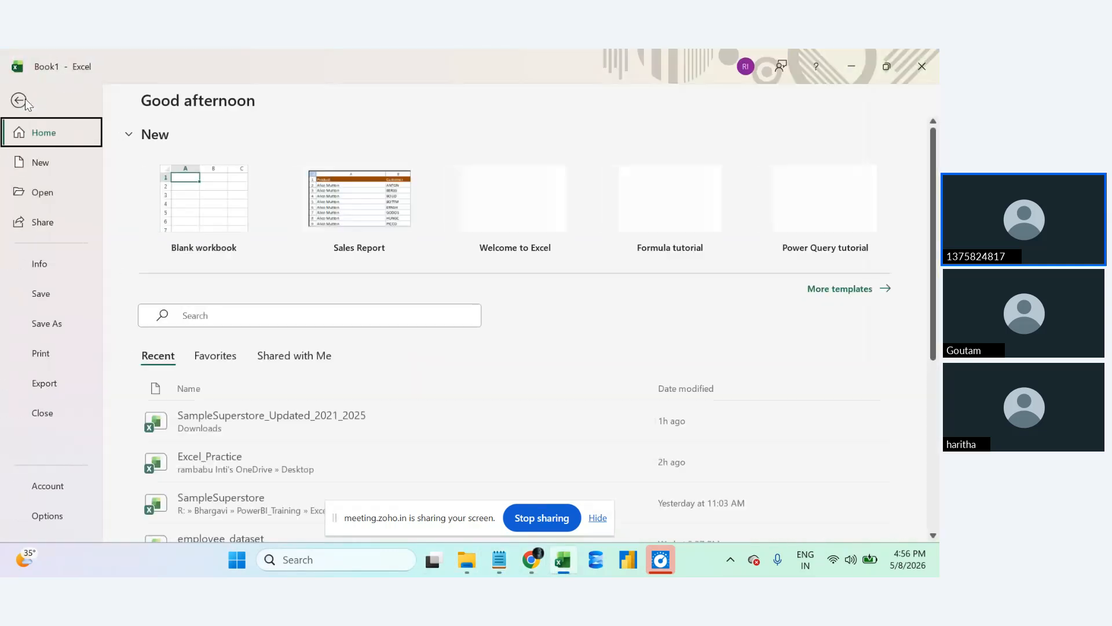
click(26, 99)
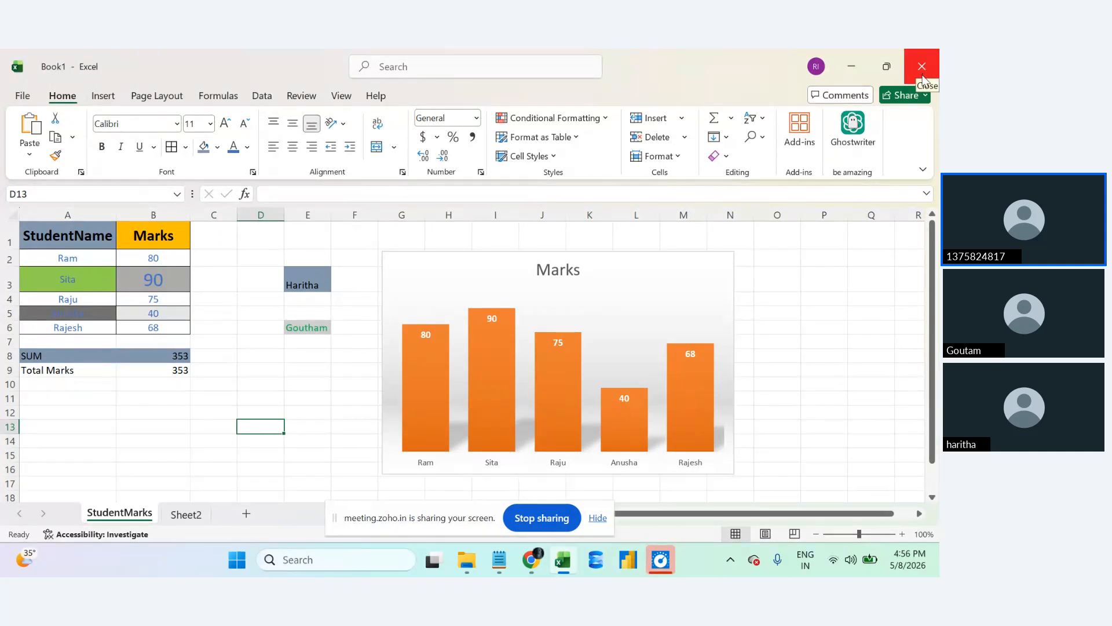
click(24, 96)
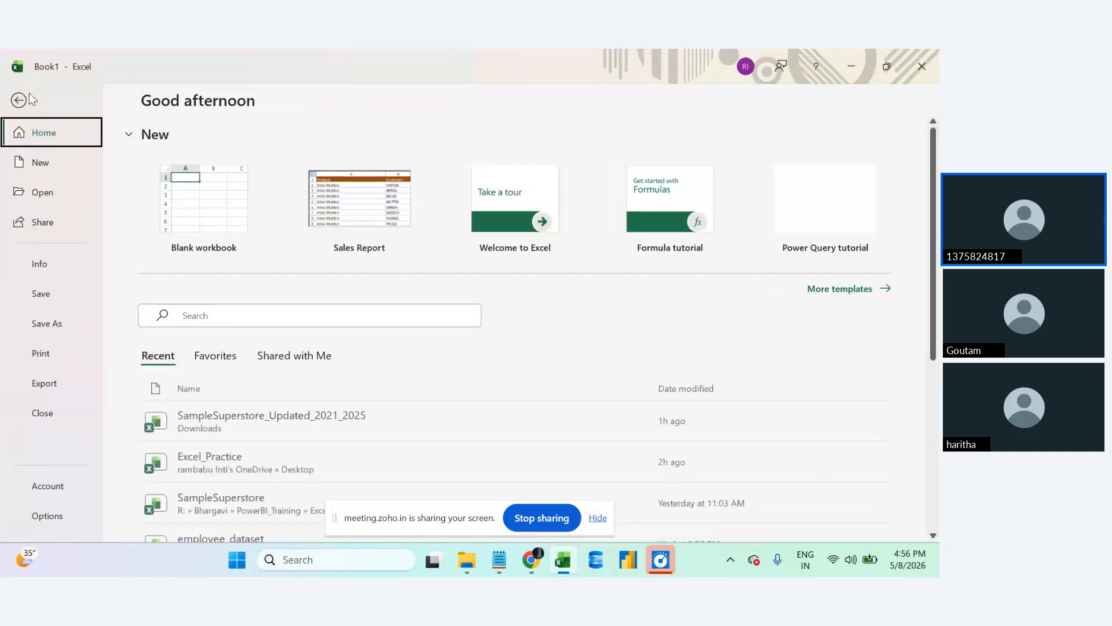
click(44, 293)
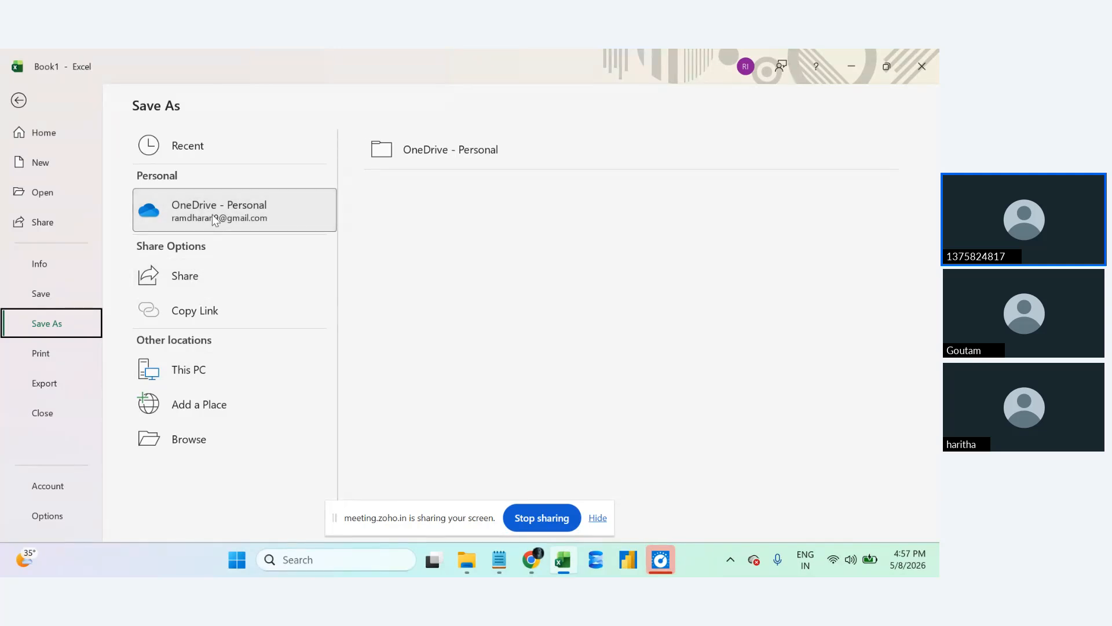
click(197, 376)
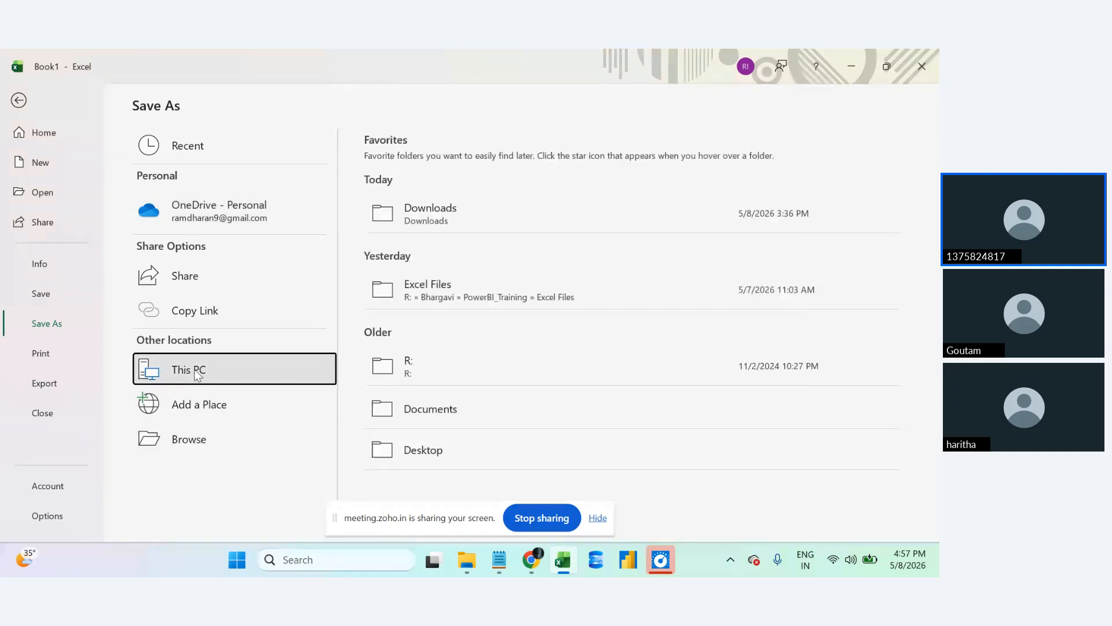
click(435, 446)
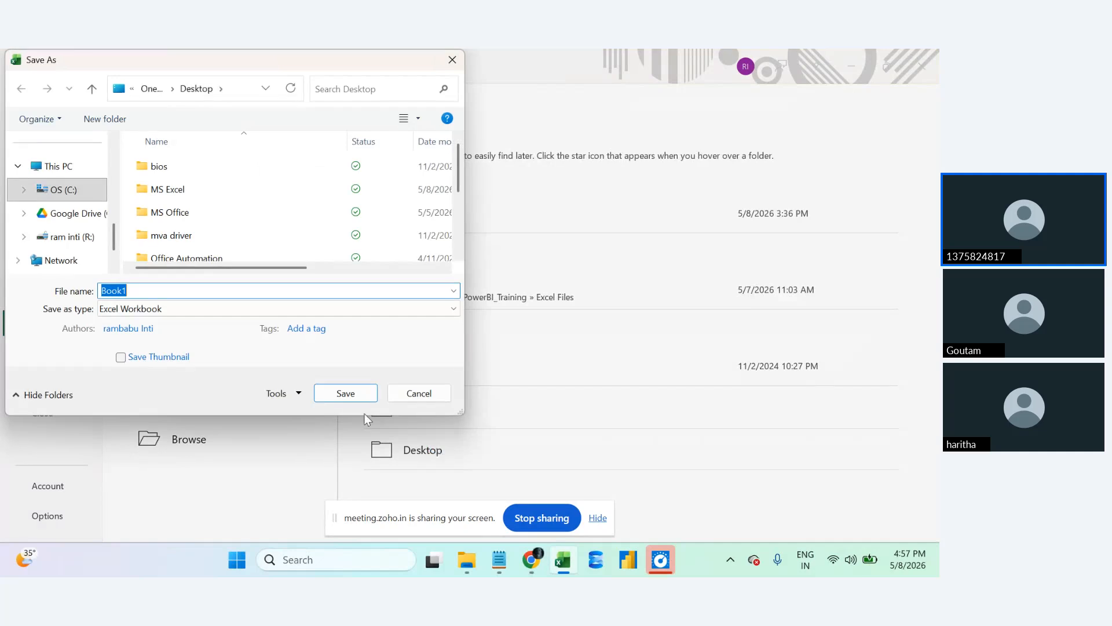
Name the workbook student_Excelfile and save it as an Excel Workbook.
click(141, 289)
key(BackSpace)
key(BackSpace)
key(BackSpace)
key(BackSpace)
key(BackSpace)
text(s)
text(tudent_Excelfile)
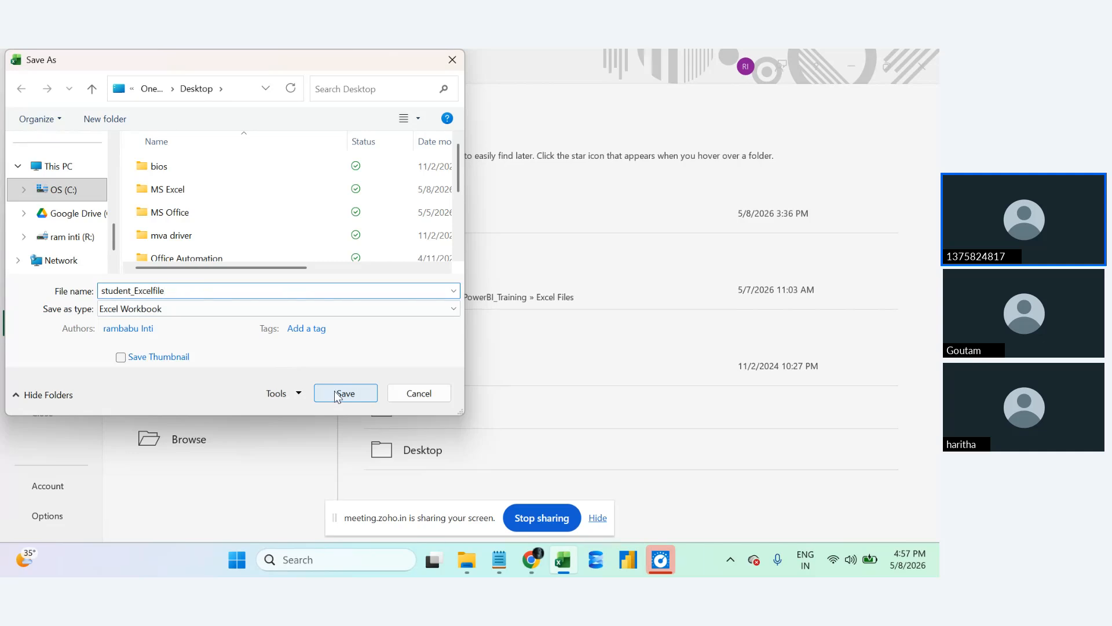
click(349, 396)
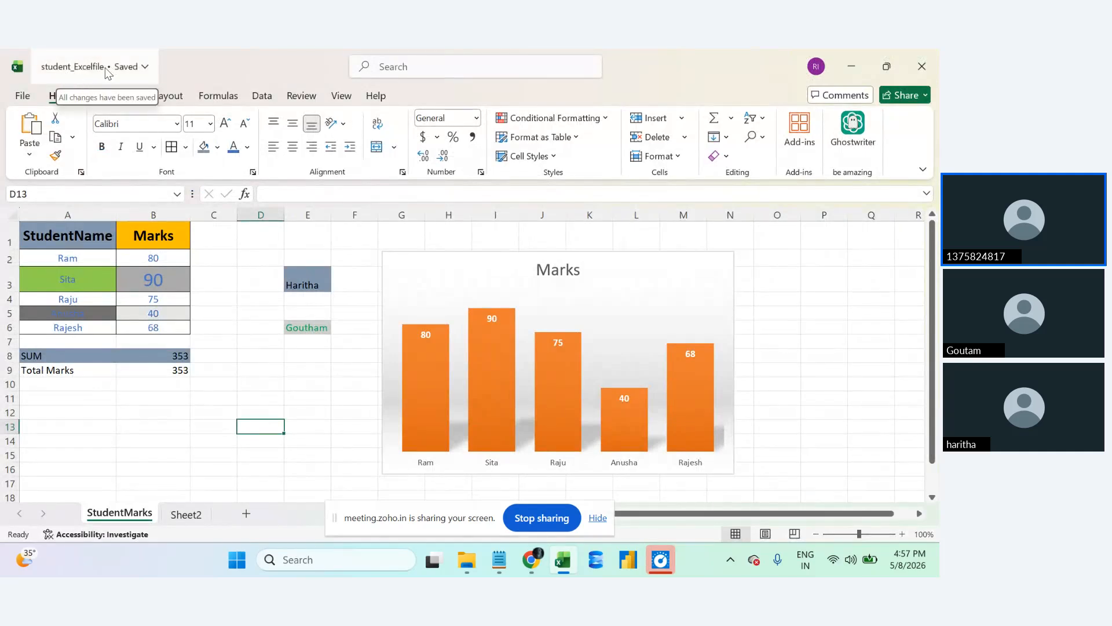
Close the saved student_Excelfile workbook and return to the Notepad notes.
click(132, 446)
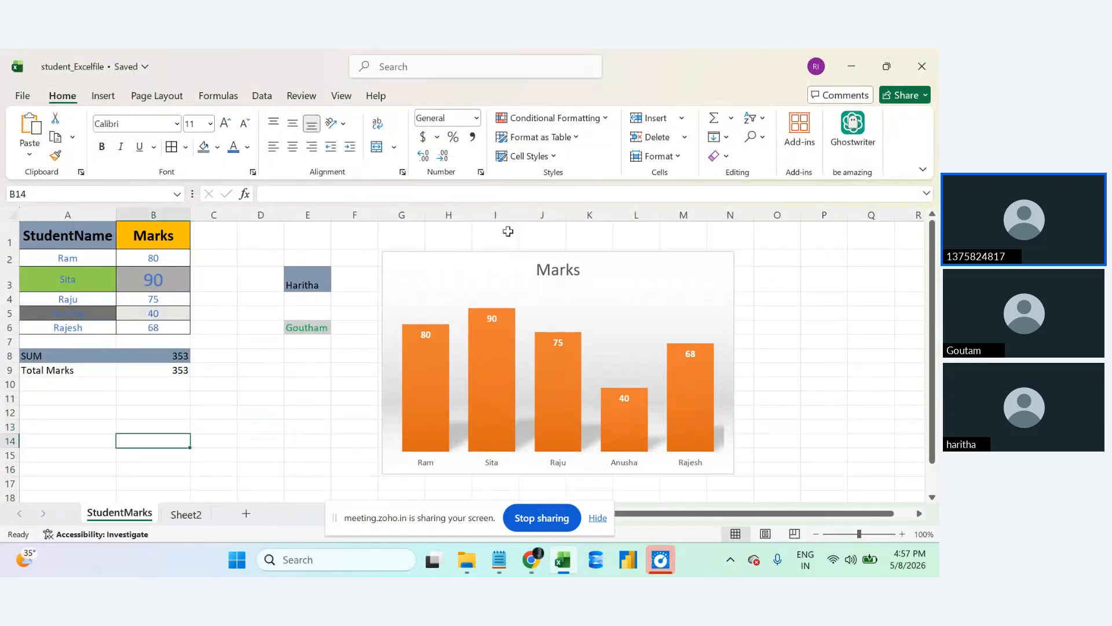
click(922, 69)
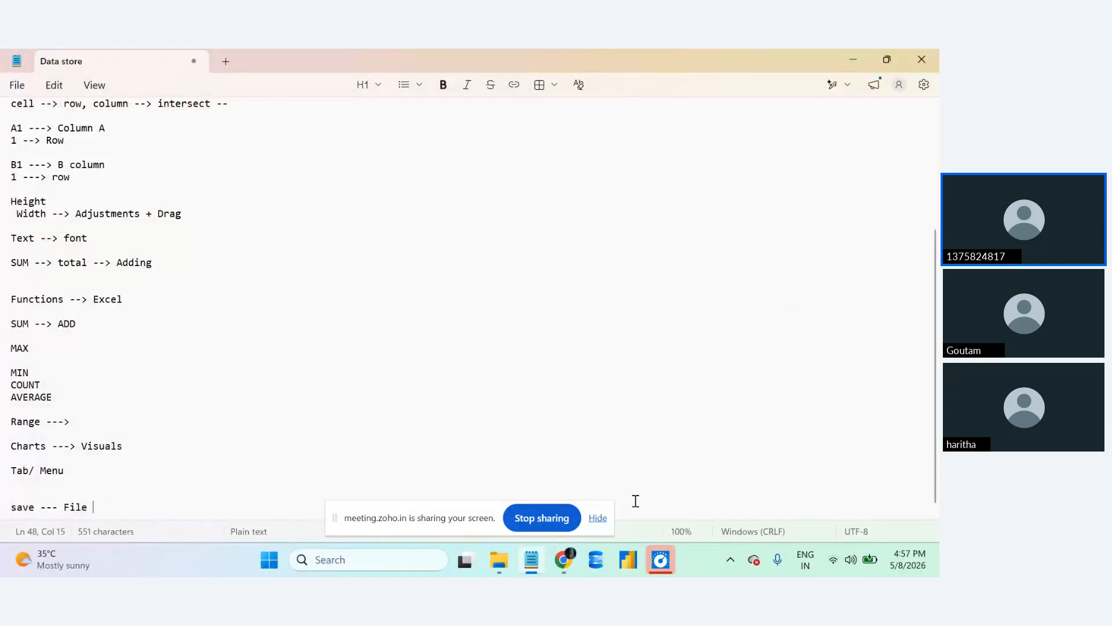
mouse_move(563, 556)
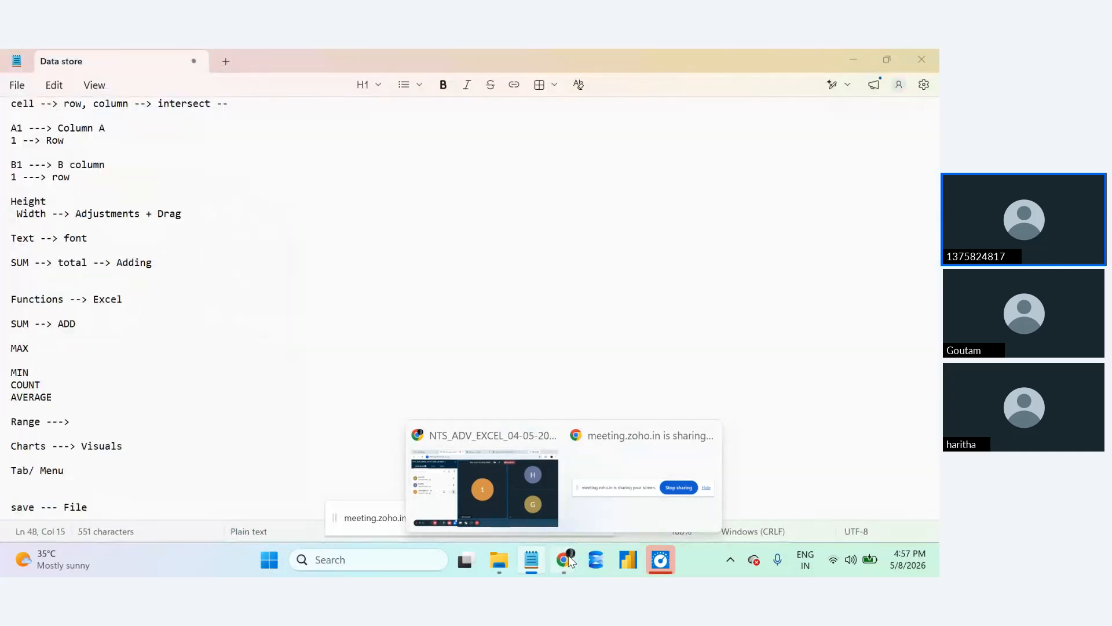
click(569, 560)
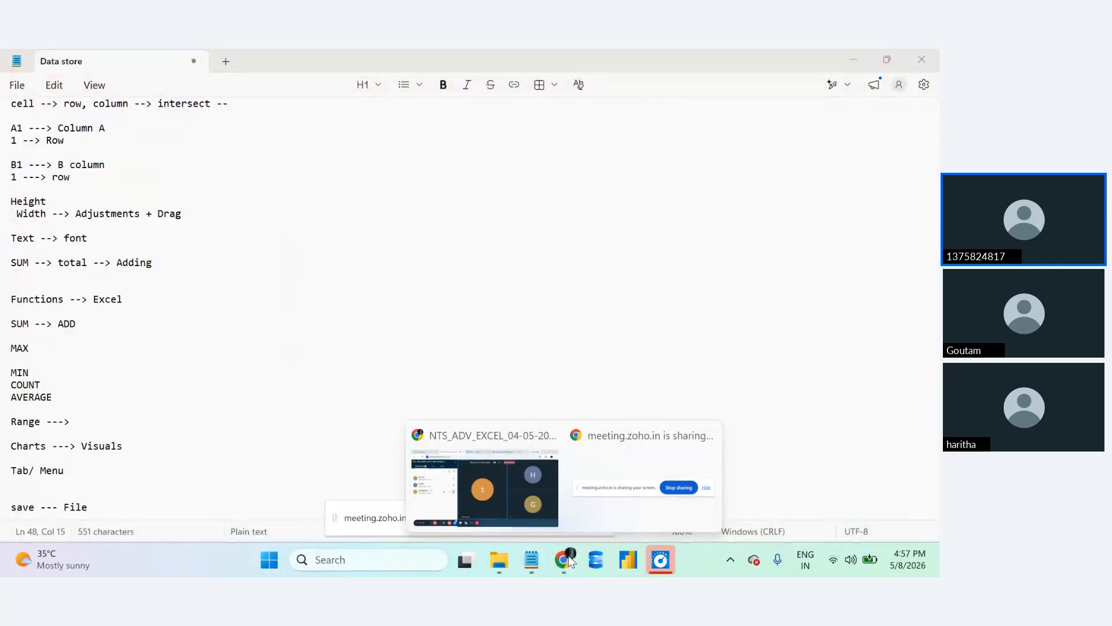
click(239, 316)
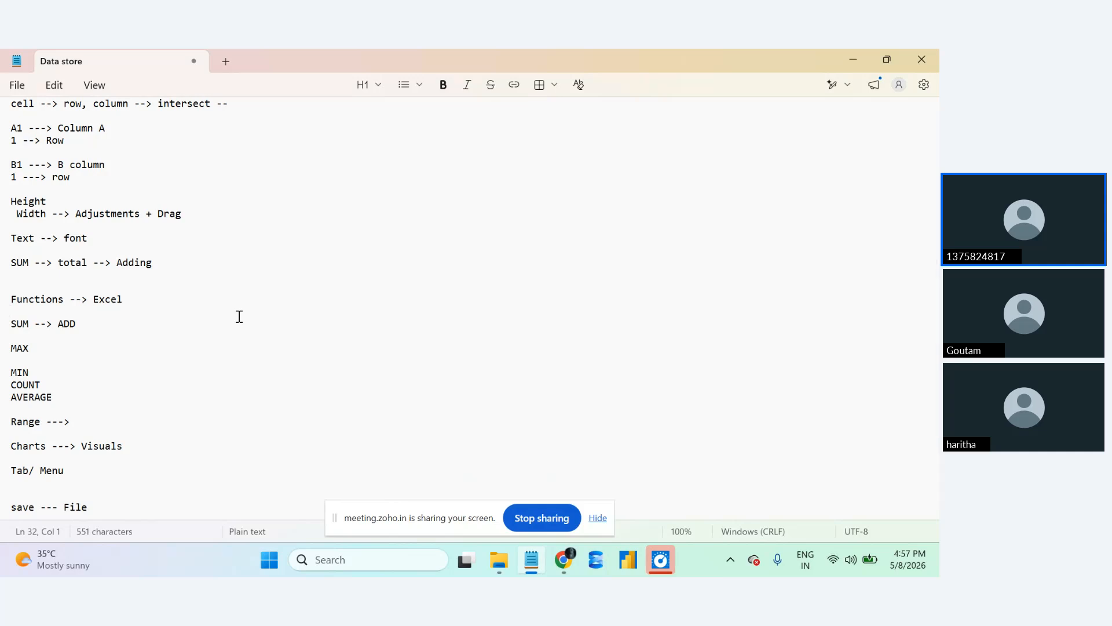
Show the Windows desktop and reopen the student_Excelfile workbook from there.
key(super+d)
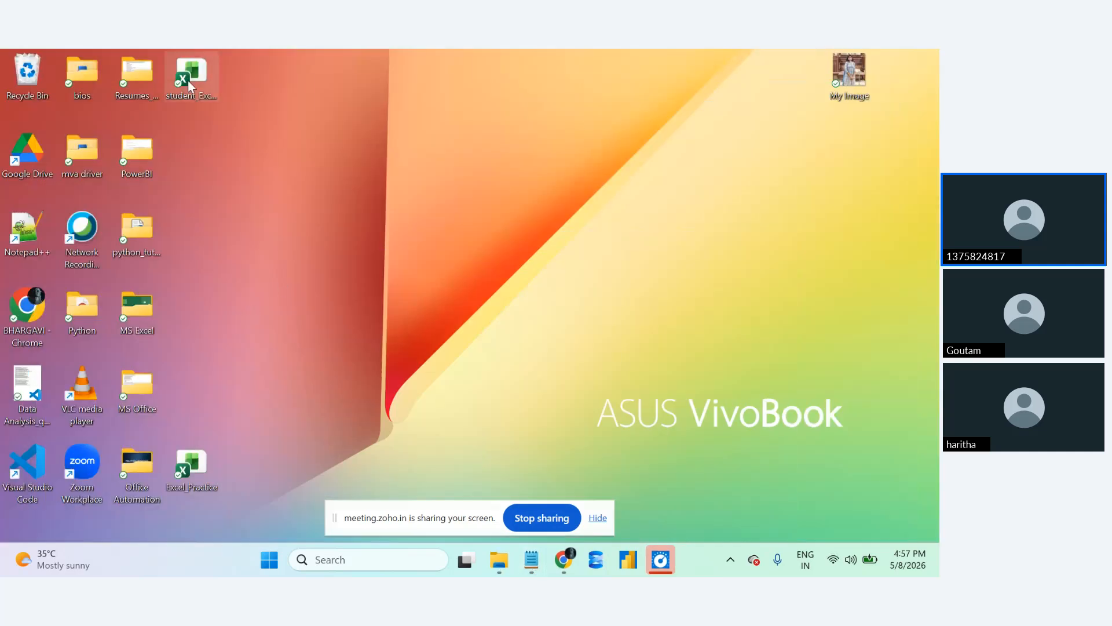
click(189, 85)
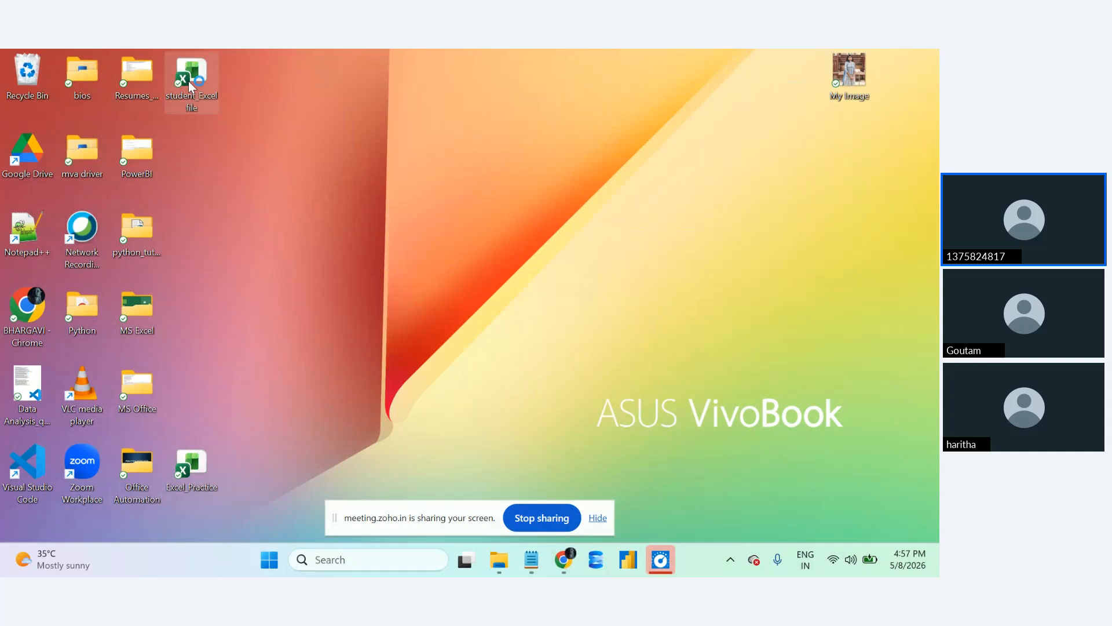
double_click(189, 85)
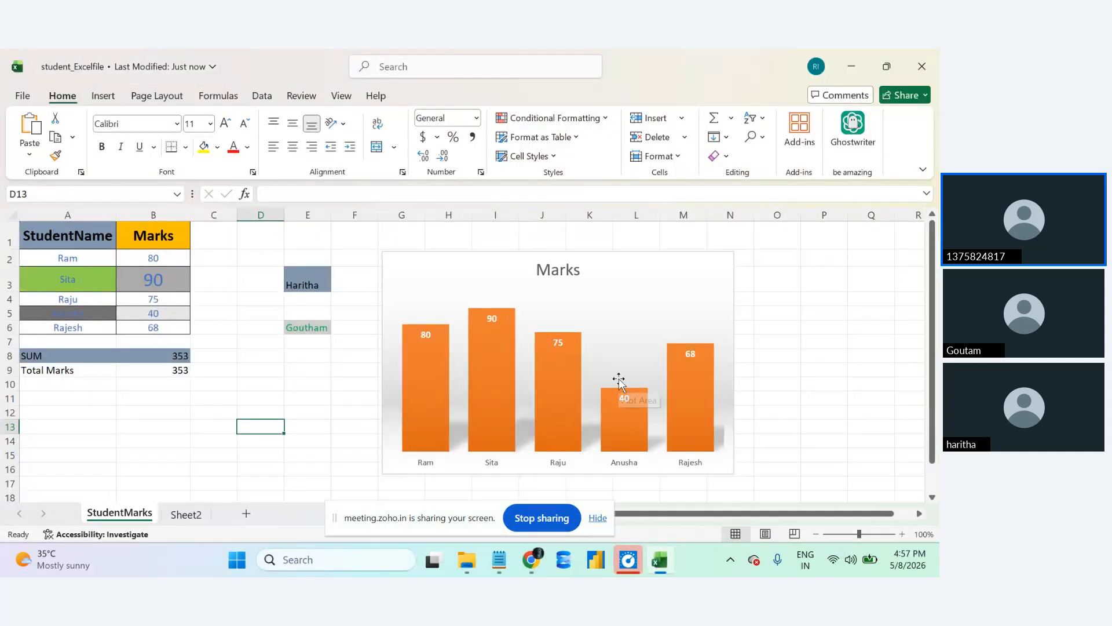
Enter "h" in cell D13 of StudentMarks, then view Sheet2 and return to StudentMarks.
text(h)
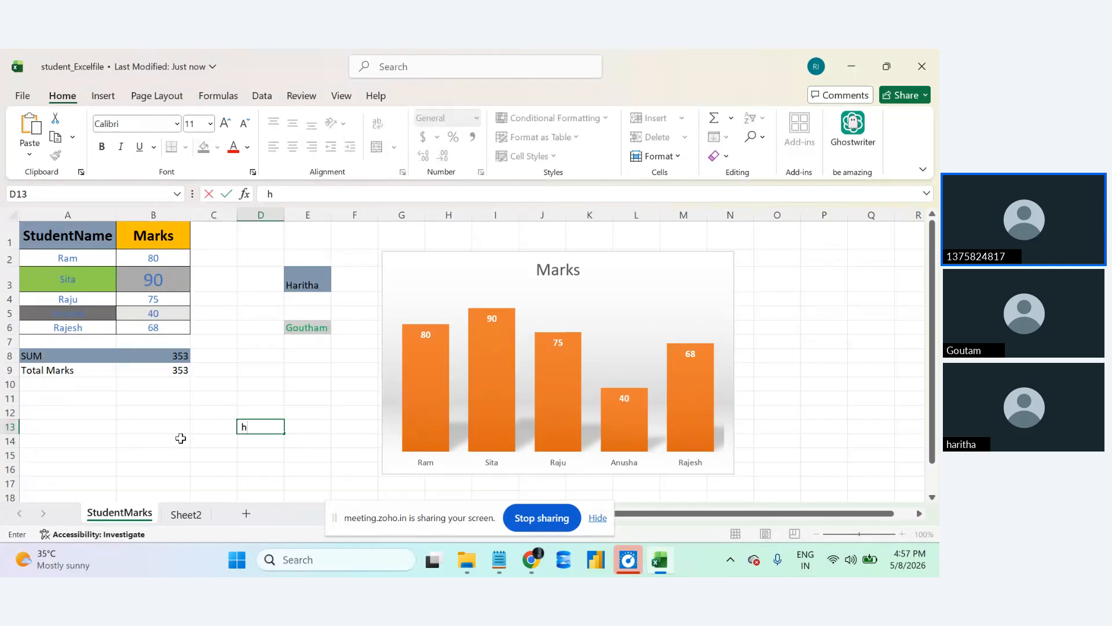
click(185, 514)
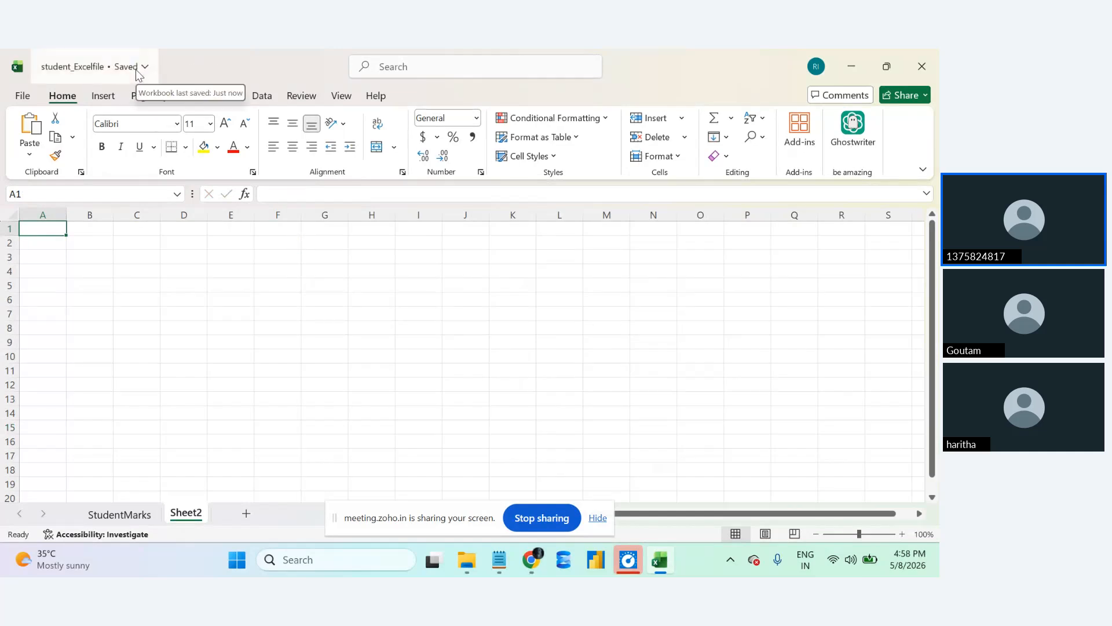
click(120, 514)
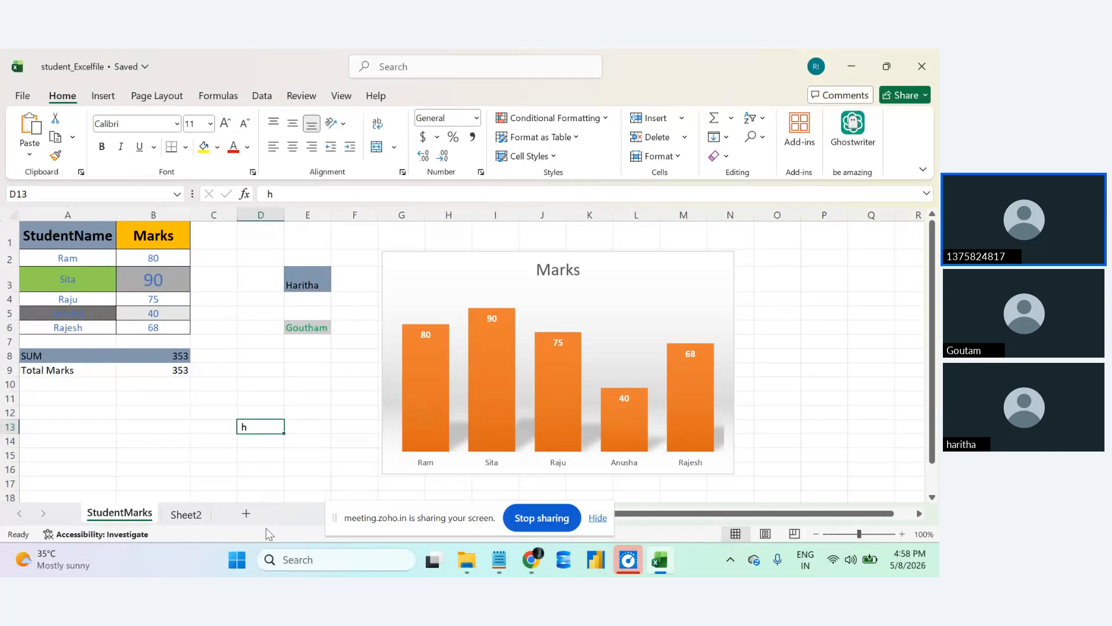
Switch to the Zoho meeting in Chrome, move the screen-sharing bar out of the way, and leave the meeting.
mouse_move(531, 560)
click(489, 501)
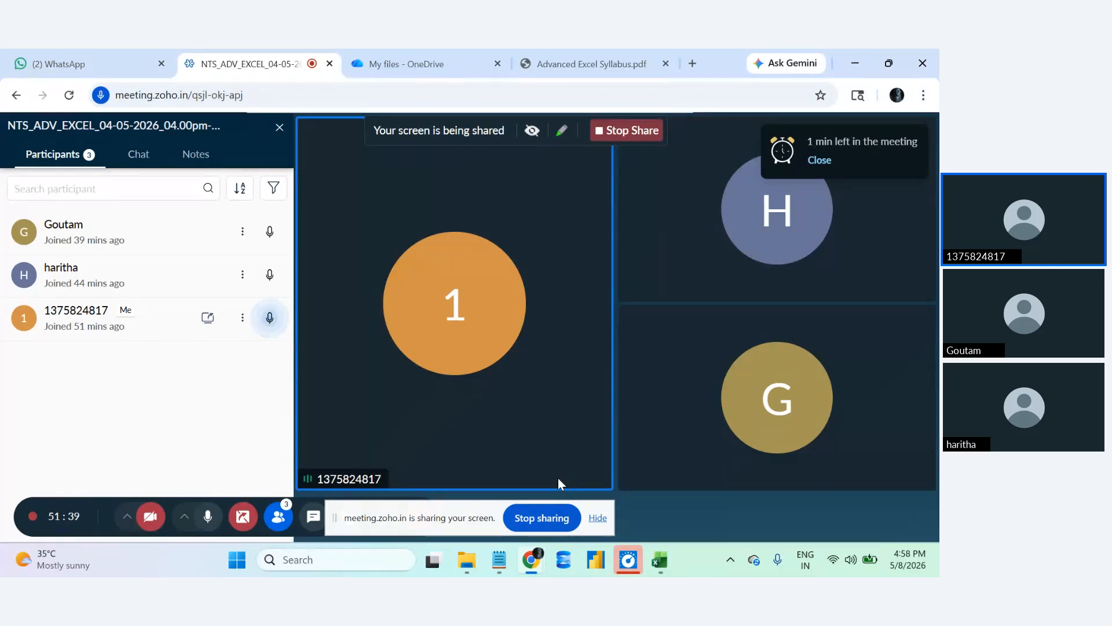
click(662, 559)
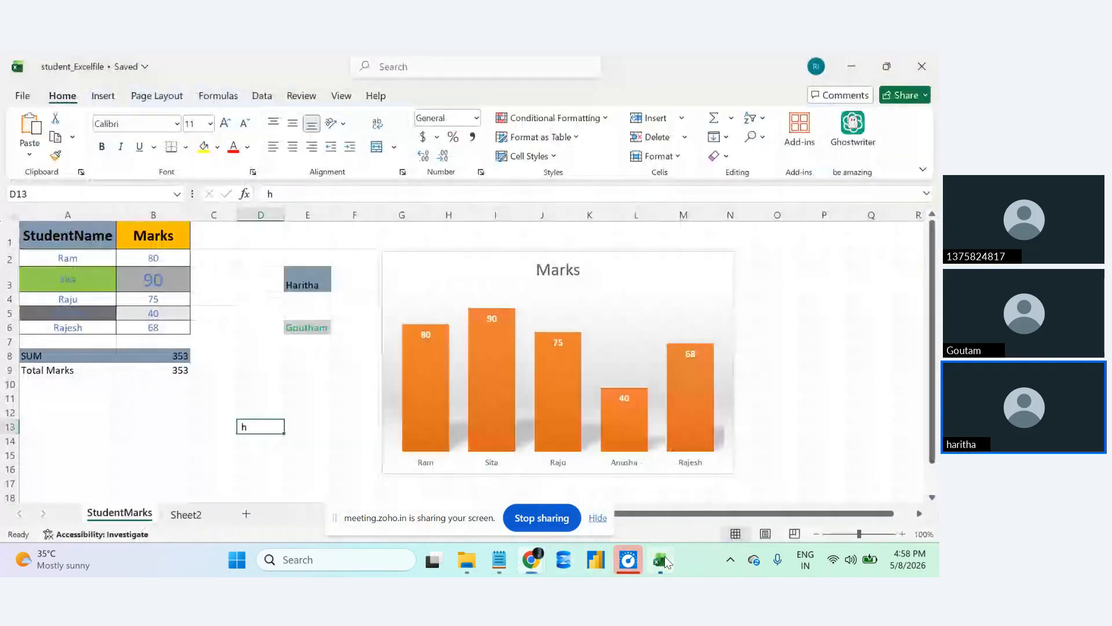
mouse_move(534, 566)
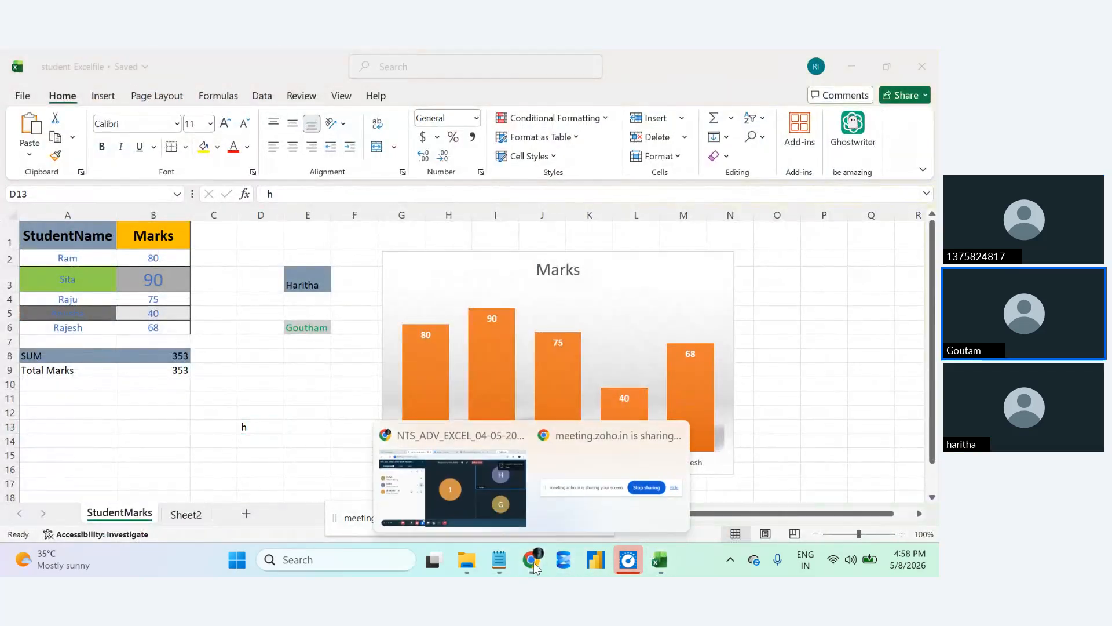
click(496, 509)
drag(456, 509, 199, 435)
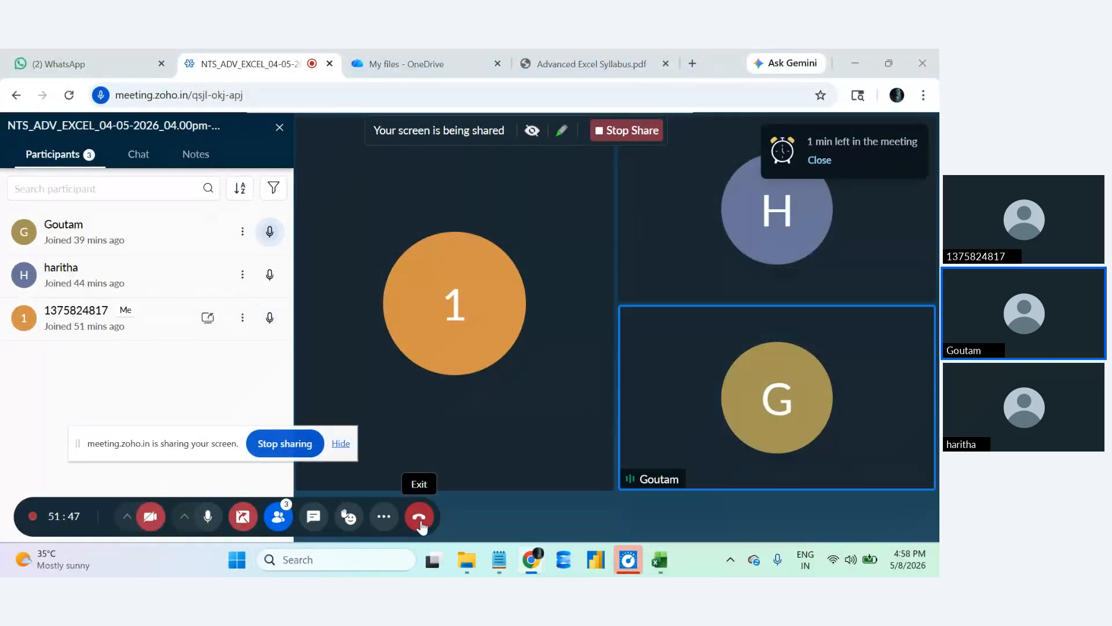
click(420, 521)
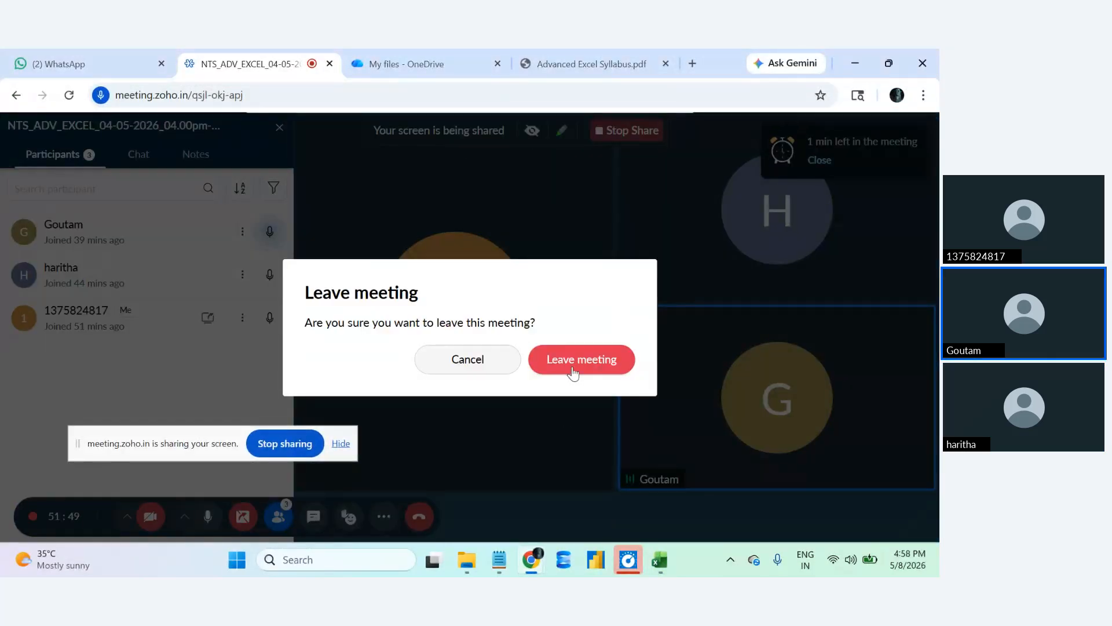
click(571, 367)
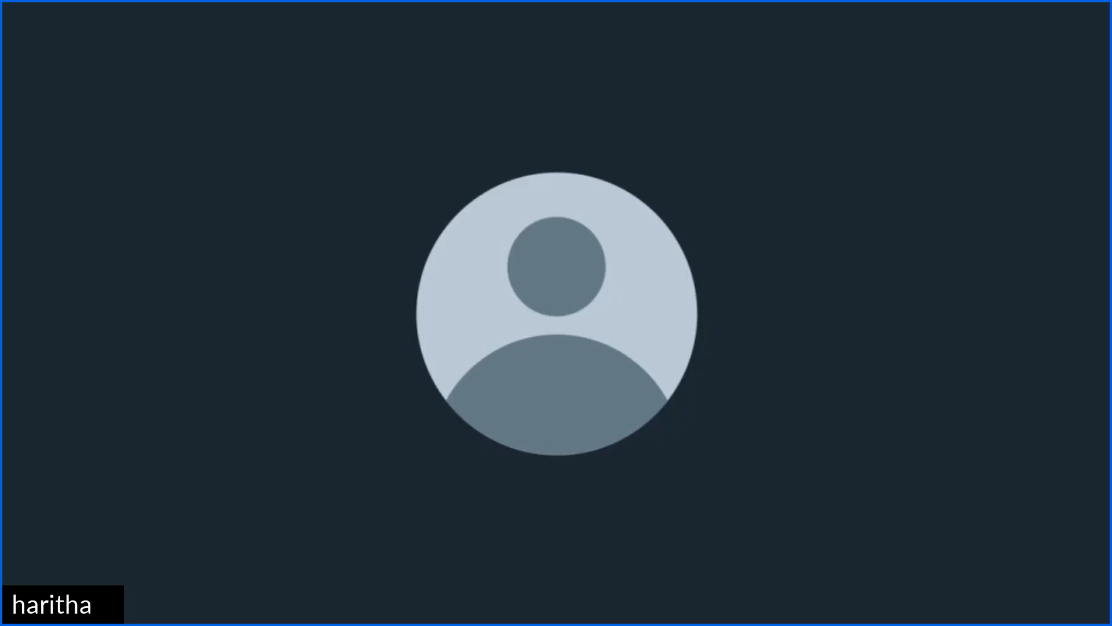